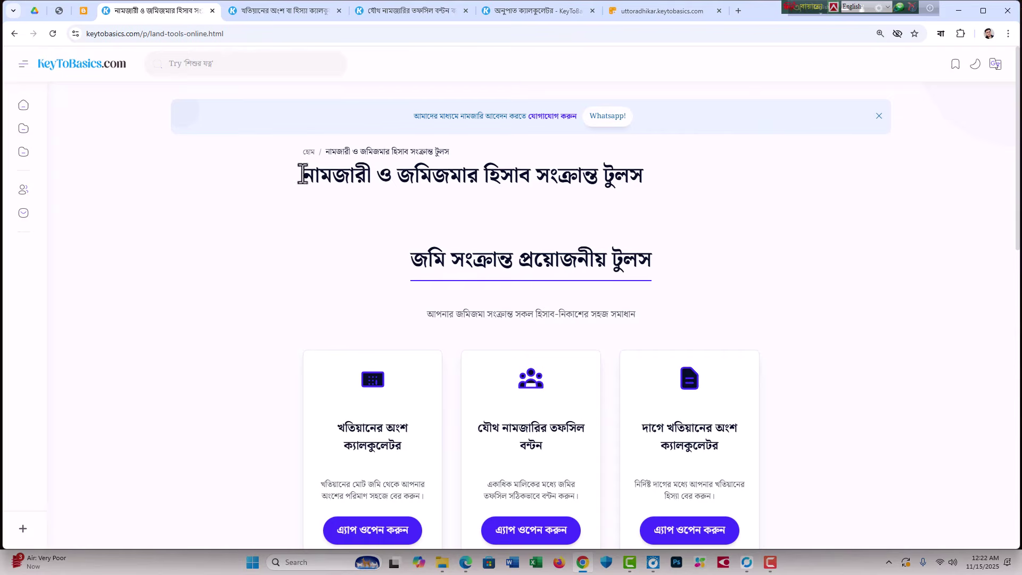
Step: Skim the land tools page, highlighting its headings and calculator card titles
drag(304, 173, 722, 283)
scroll(723, 283, down, 4)
drag(479, 203, 567, 241)
scroll(567, 241, down, 3)
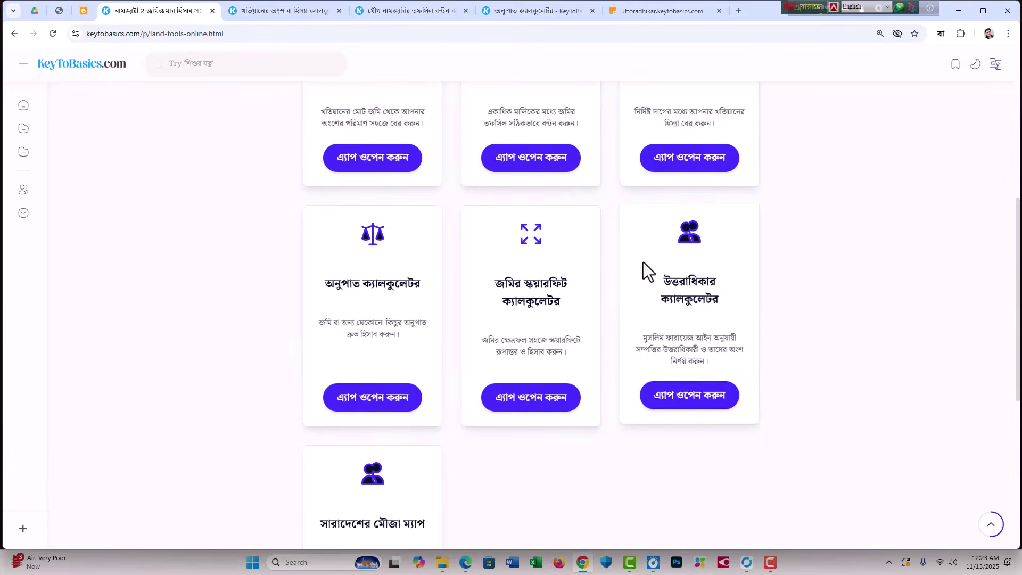
drag(325, 280, 384, 289)
scroll(385, 289, down, 2)
scroll(479, 475, up, 6)
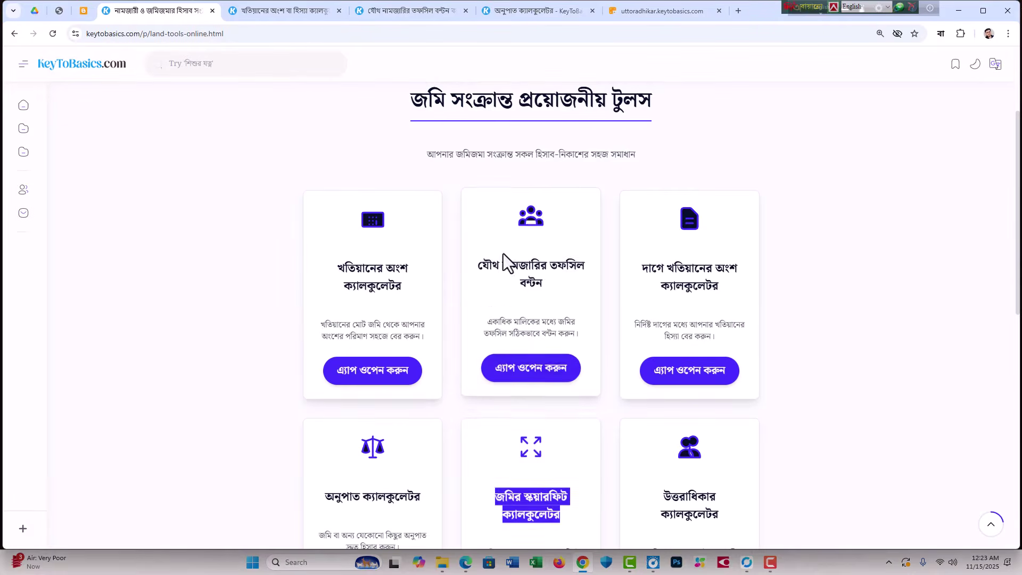
drag(652, 265, 818, 299)
click(818, 299)
scroll(502, 269, down, 2)
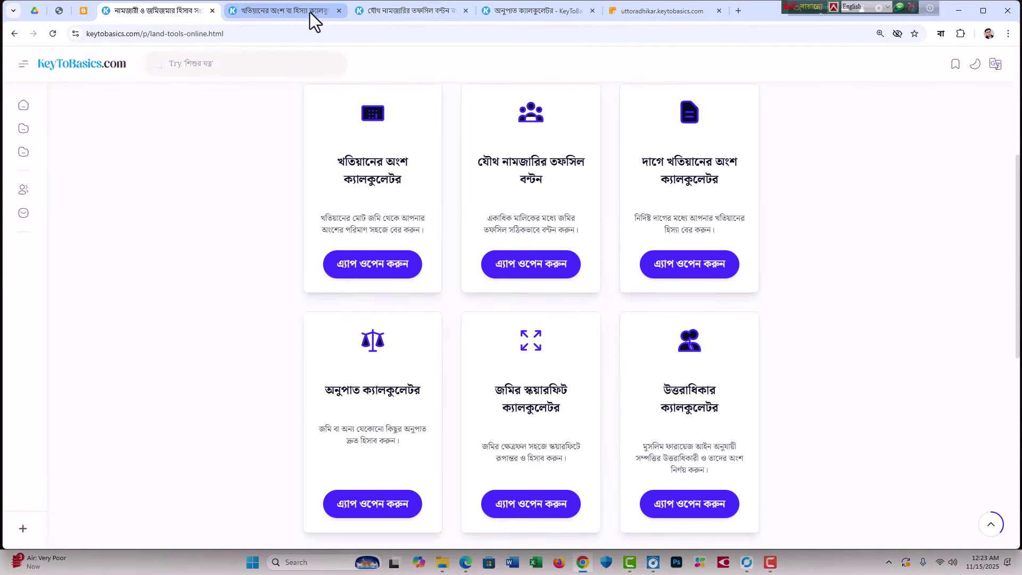
Step: Open the khatian share calculator and add land rows up to five
click(310, 12)
scroll(482, 299, down, 3)
click(488, 323)
click(489, 375)
scroll(488, 375, up, 3)
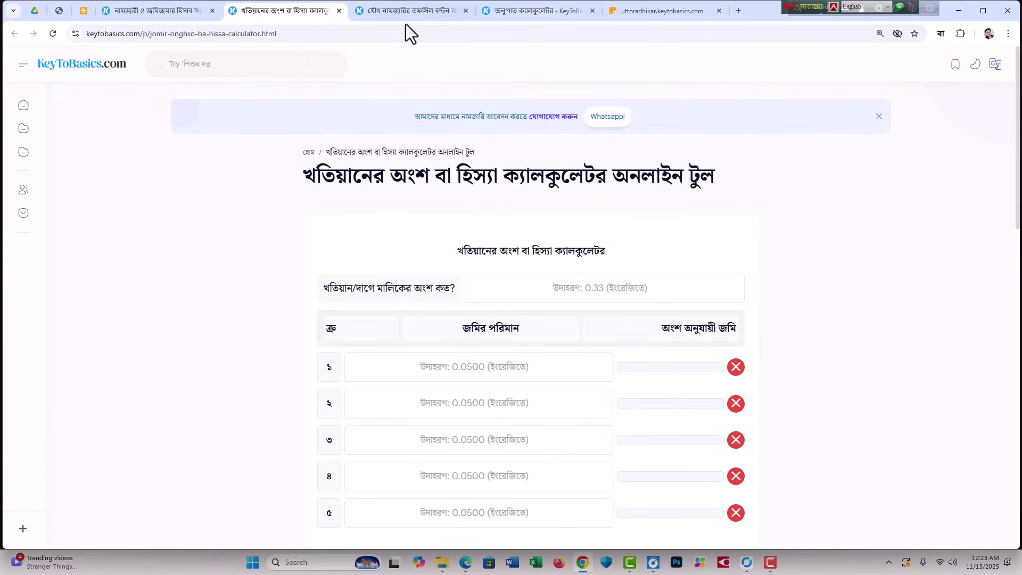
Step: On the joint namjari distribution page, add owner fields up to three owners
click(409, 11)
click(596, 222)
click(612, 263)
scroll(612, 262, up, 2)
Step: Add three amount rows in the ratio calculator, then finish on the inheritance calculator
click(520, 11)
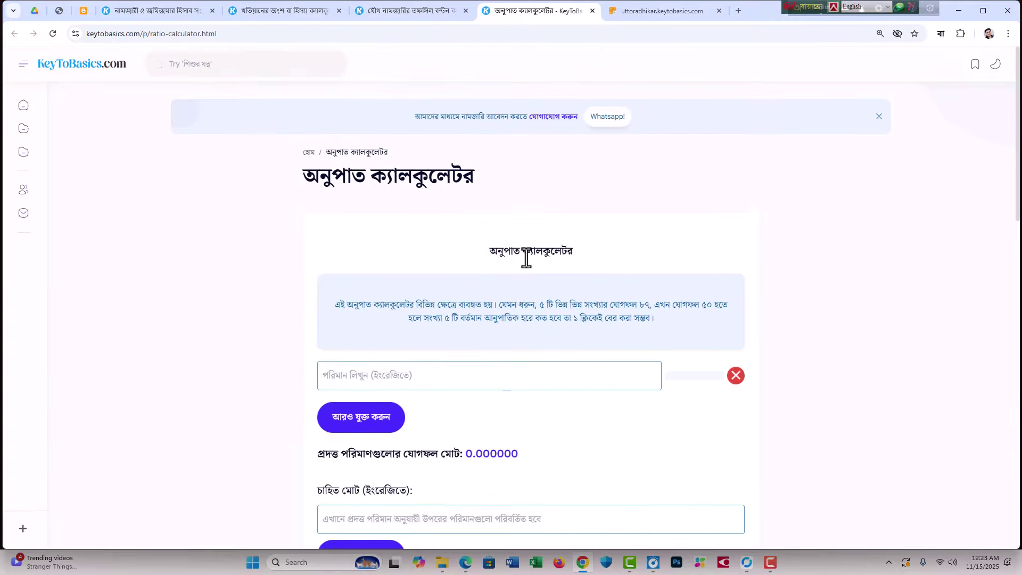
scroll(527, 257, down, 3)
click(361, 258)
click(367, 295)
click(372, 331)
click(663, 11)
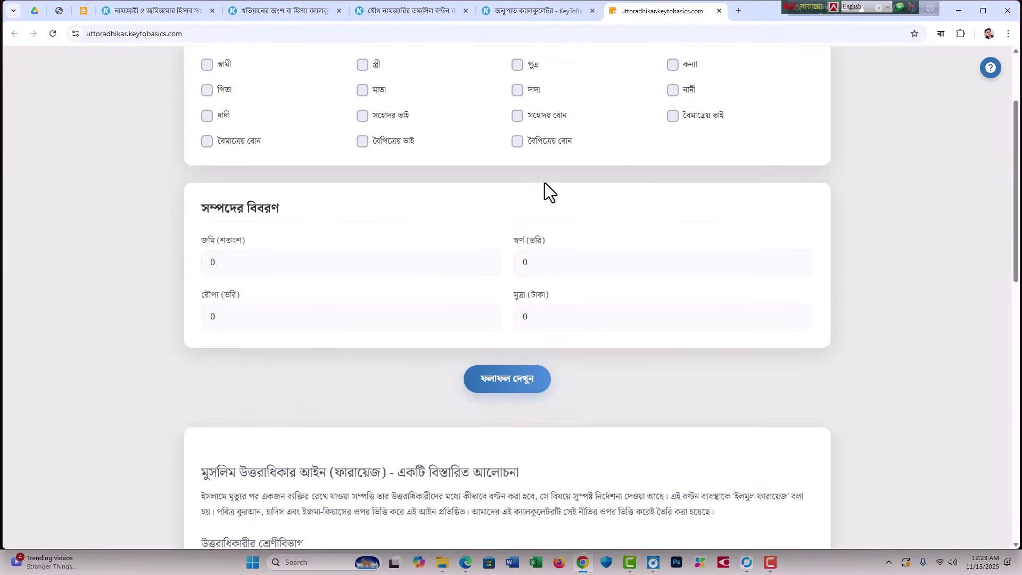
scroll(549, 202, up, 3)
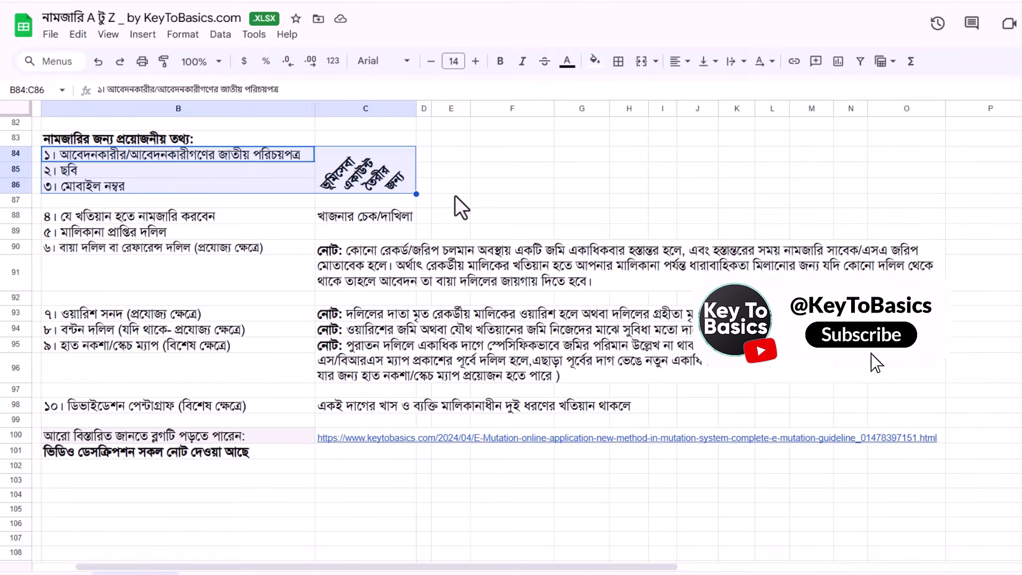
click(361, 171)
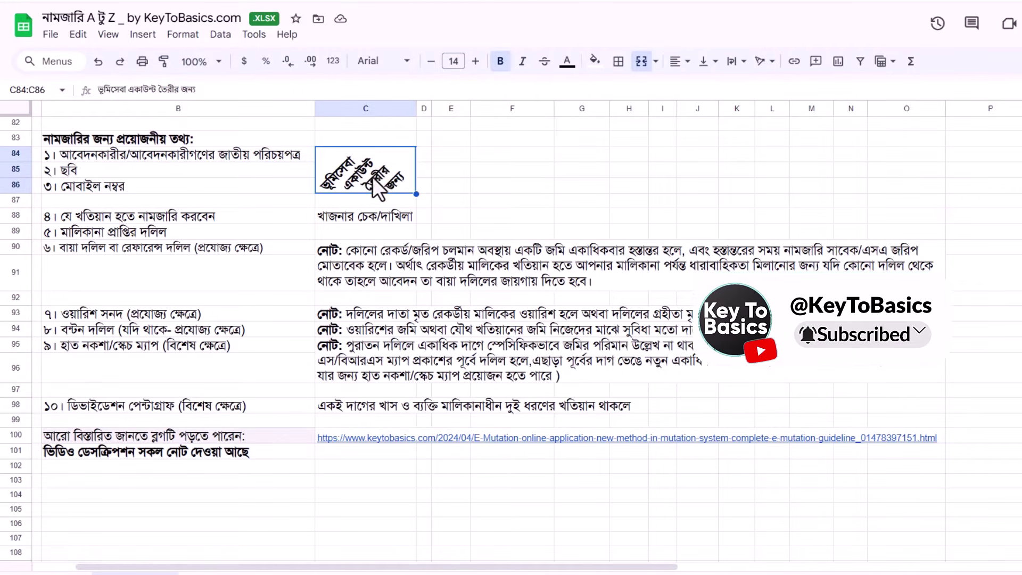
click(94, 215)
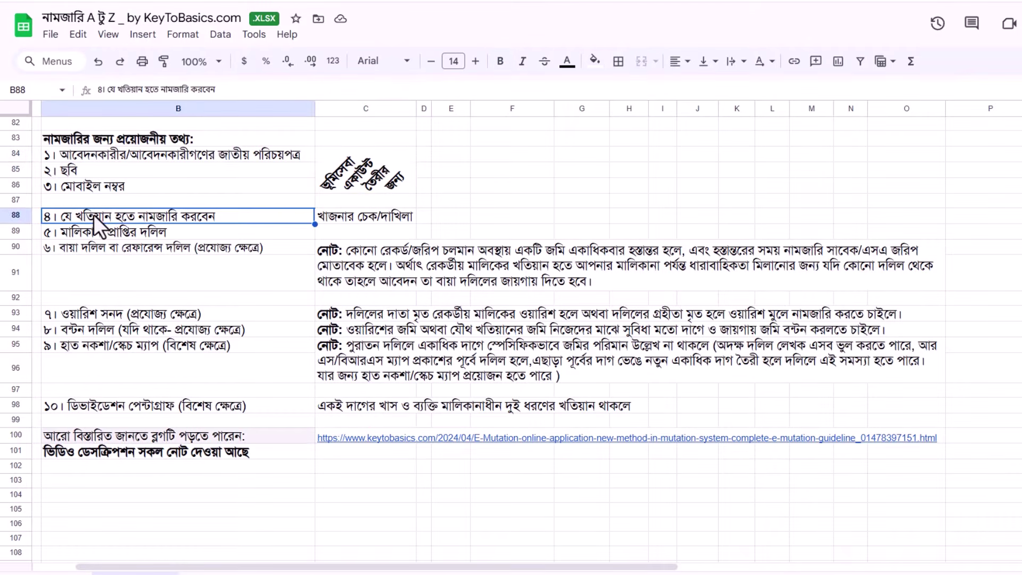
click(349, 217)
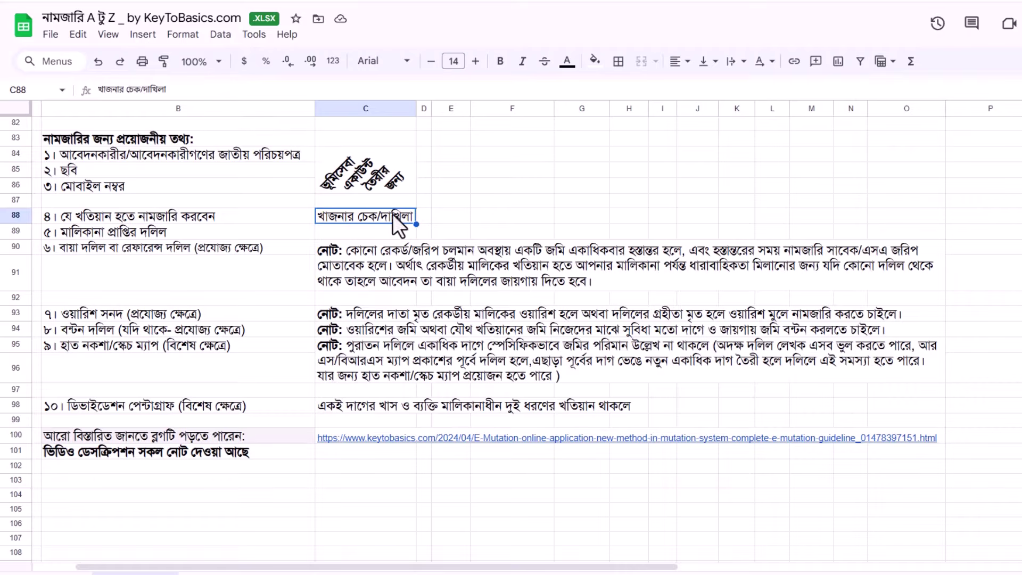
click(191, 223)
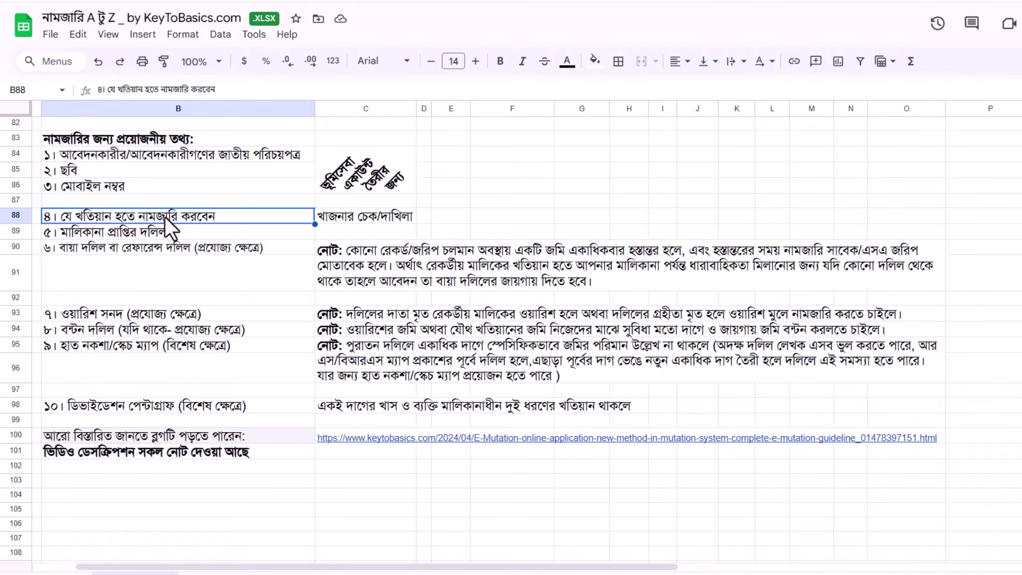
click(149, 234)
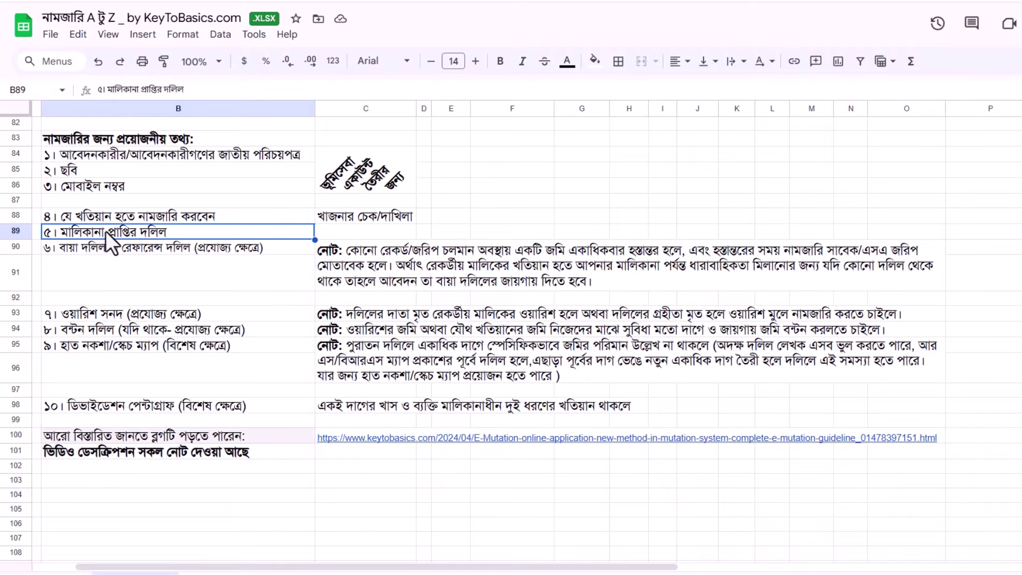
click(88, 245)
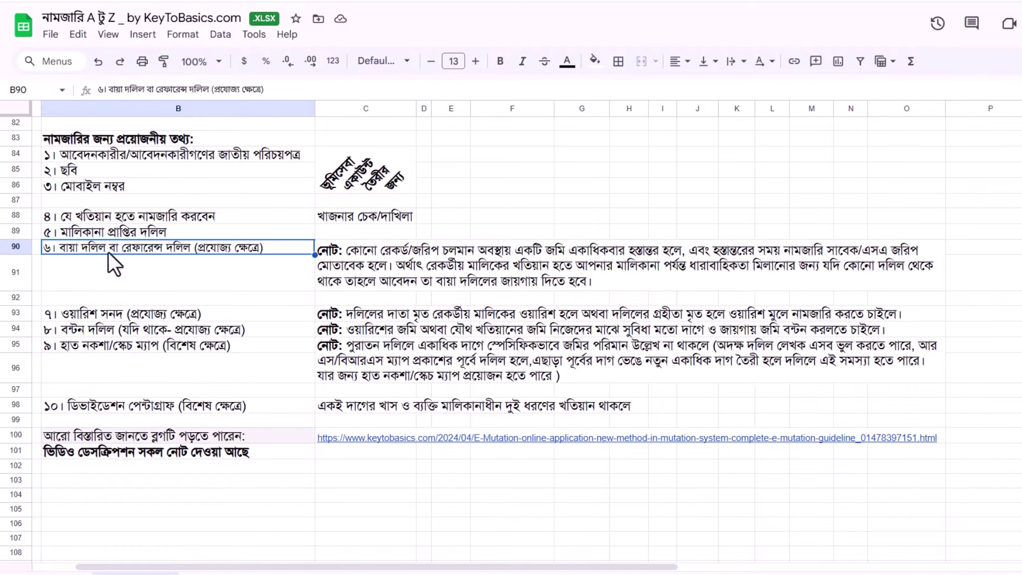
click(329, 249)
click(208, 281)
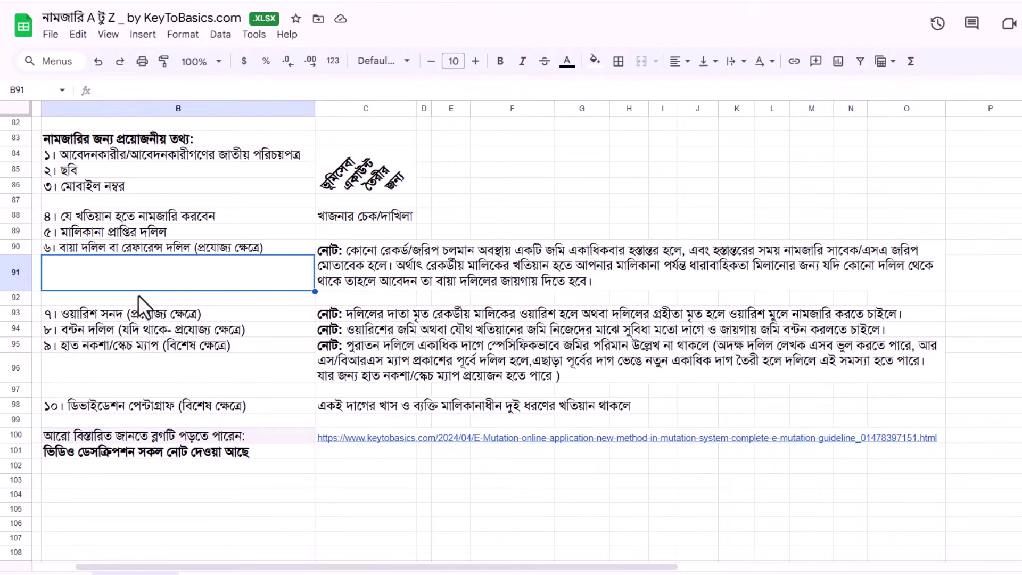
click(116, 317)
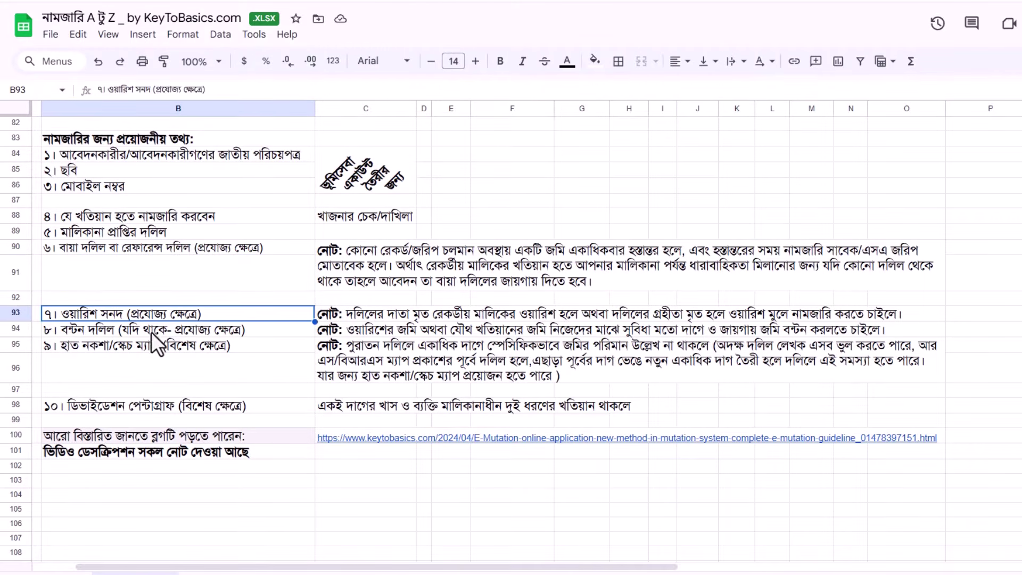
click(84, 333)
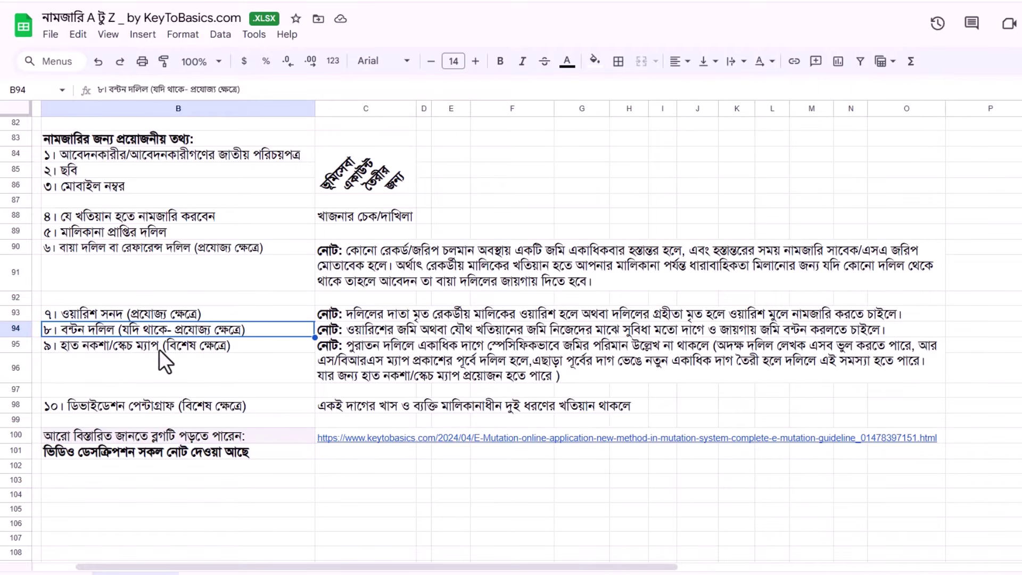
key(Down)
click(101, 404)
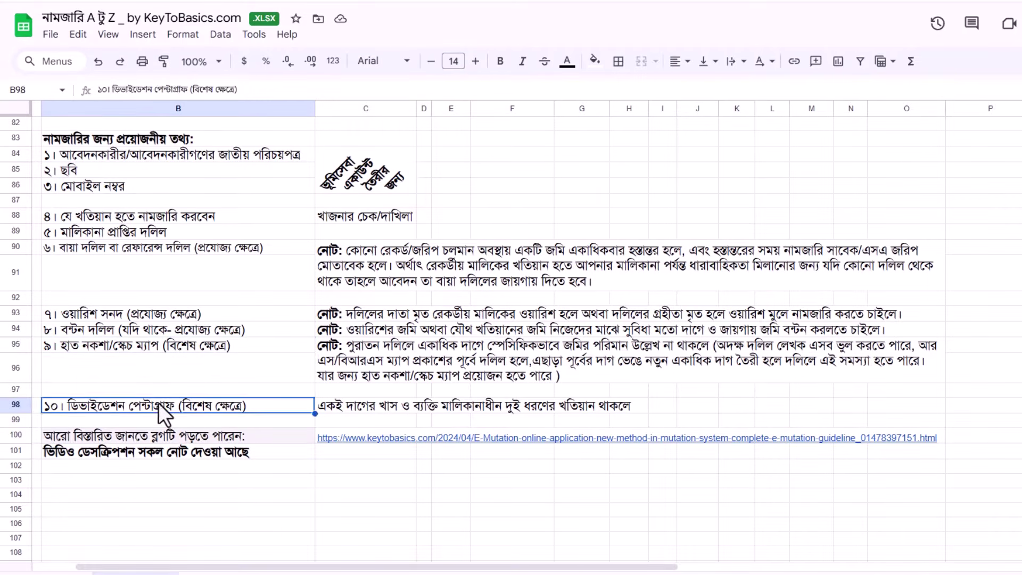
drag(341, 314, 734, 404)
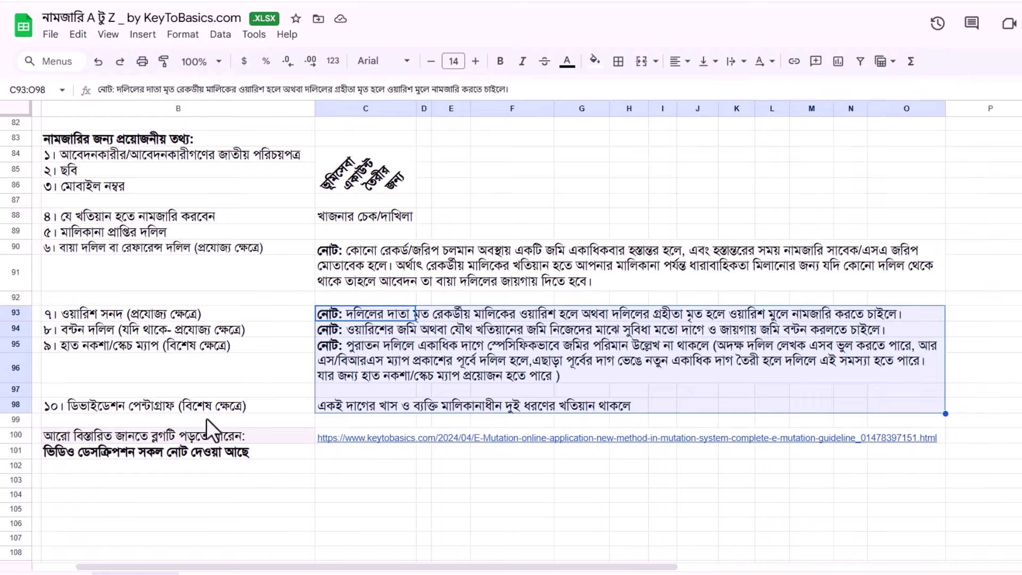
click(194, 479)
click(195, 437)
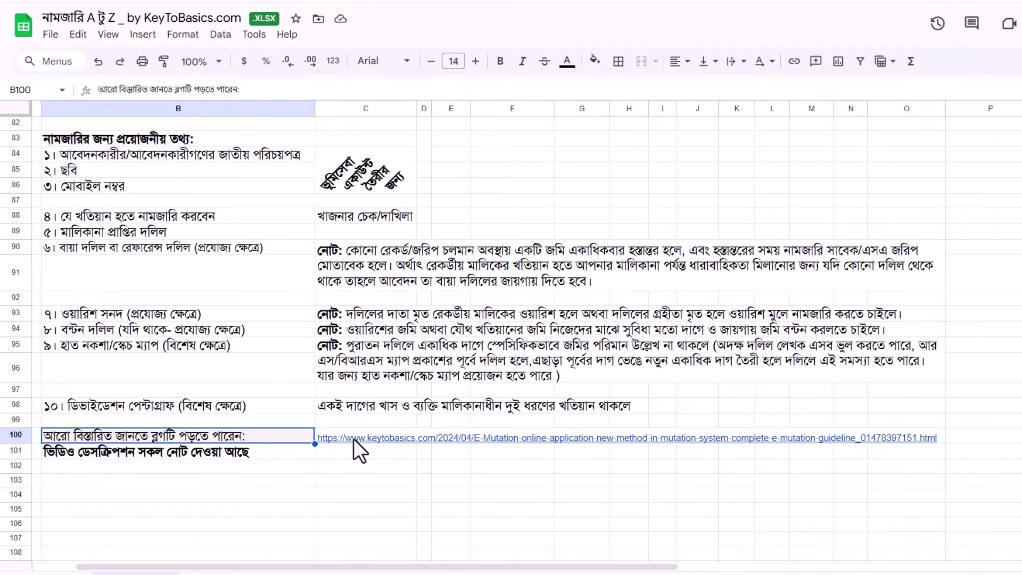
mouse_move(353, 439)
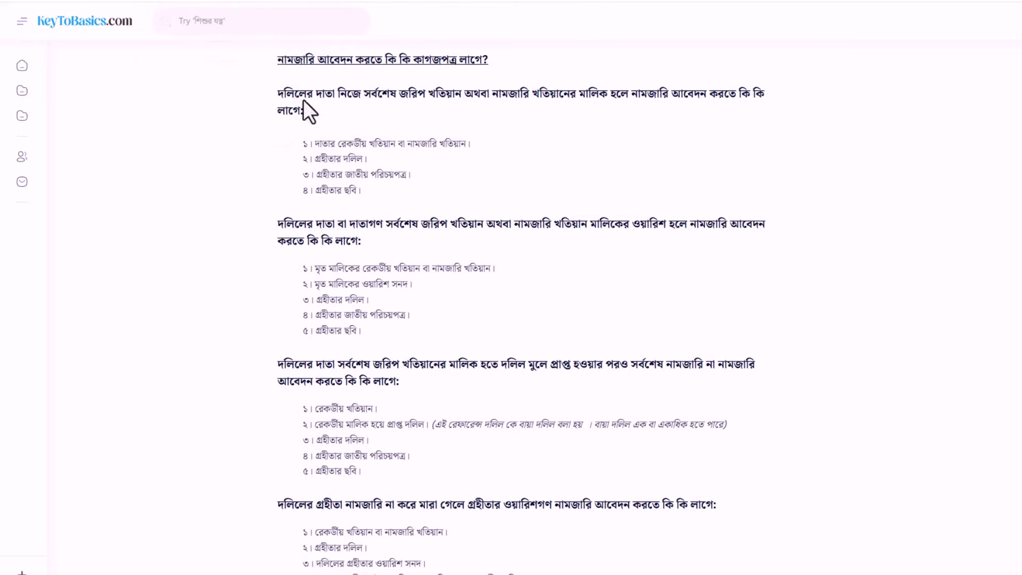
Step: Highlight namjari guide passages and the 'জমির কাগজপত্রের খুটিনাটি' heading
drag(303, 99, 464, 384)
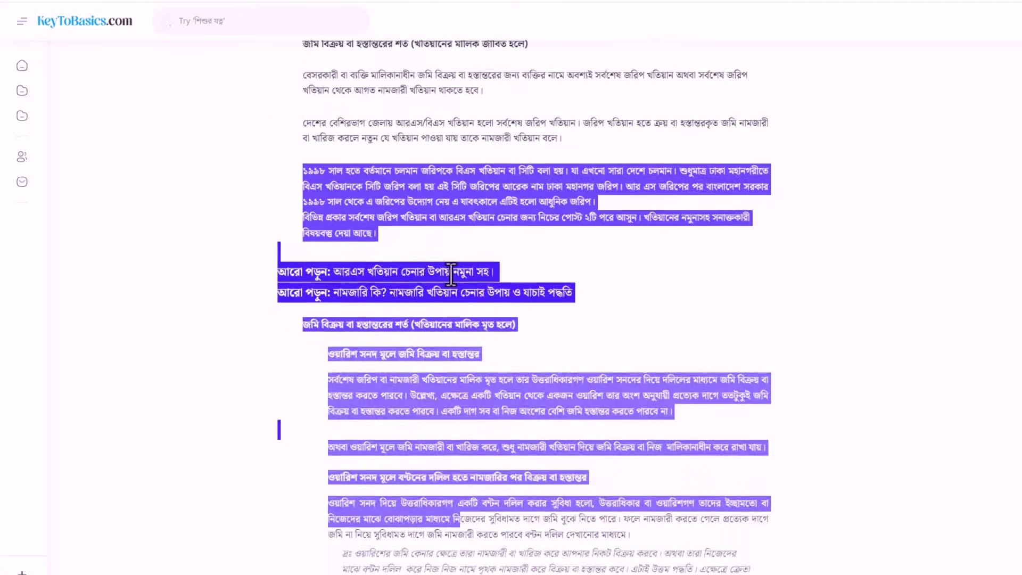
scroll(451, 274, up, 9)
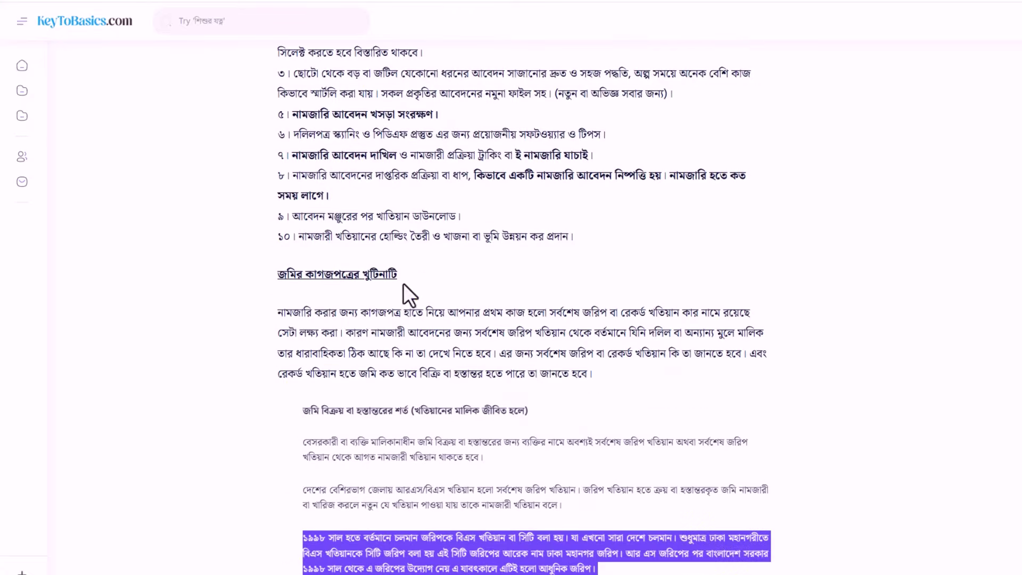
drag(270, 471, 433, 460)
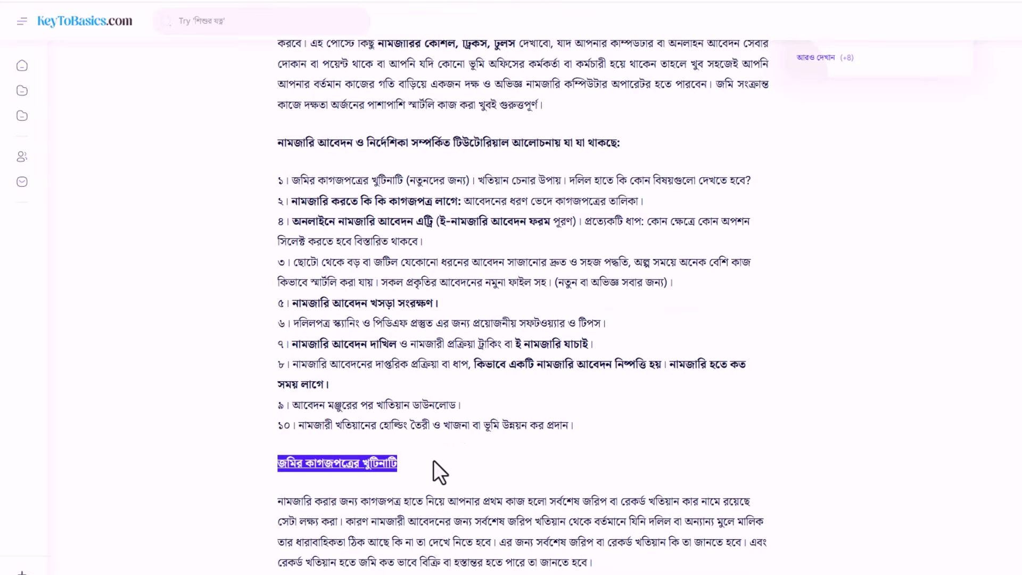
scroll(459, 447, down, 15)
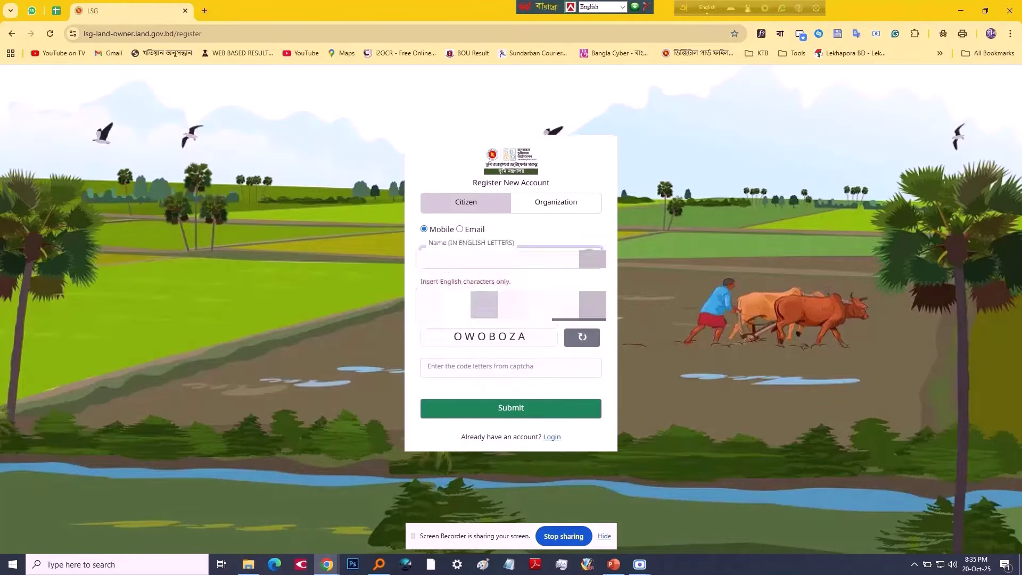
Step: Enter the captcha code and submit the new account registration
click(511, 367)
text(OWOBOZA)
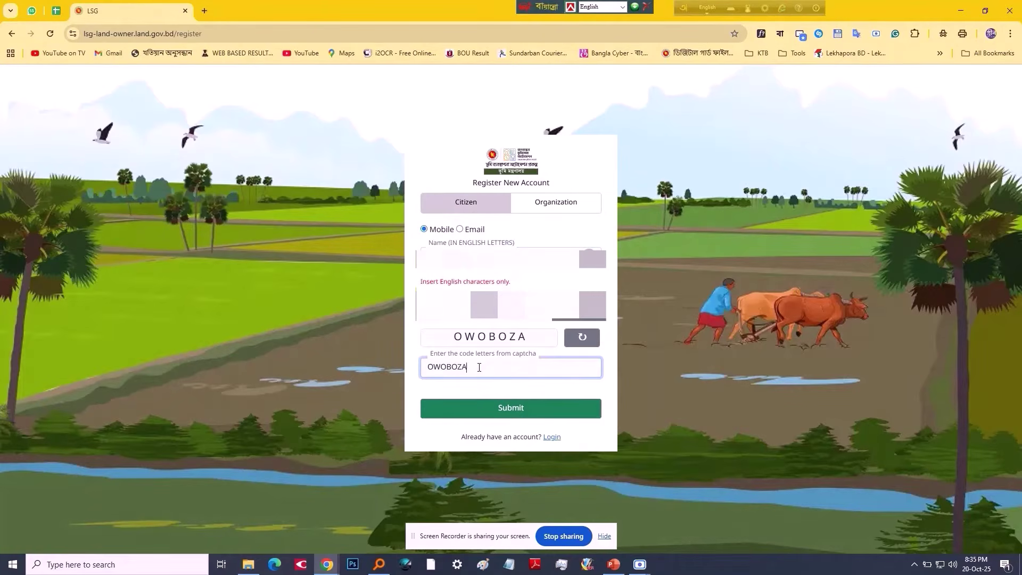
click(511, 408)
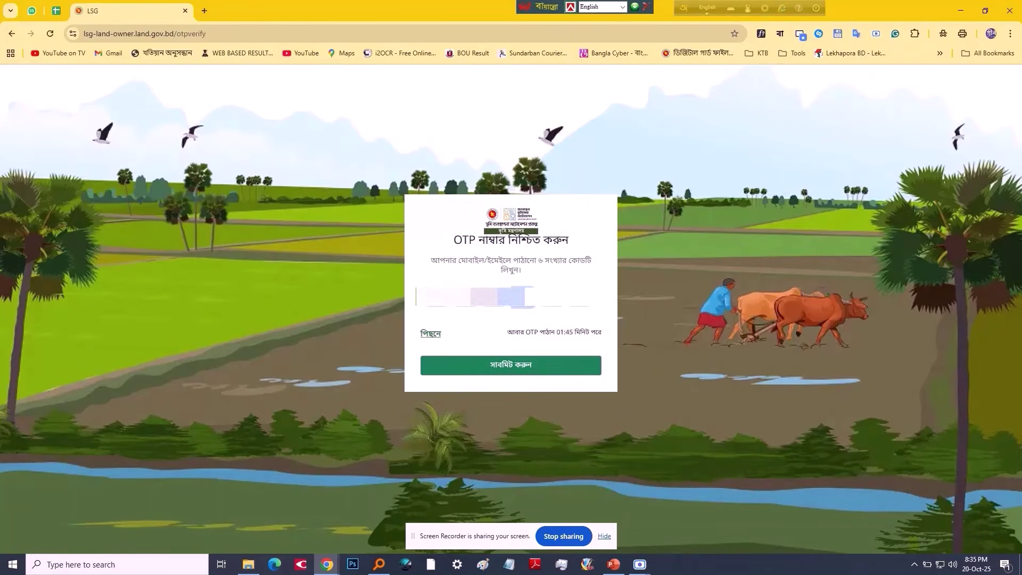
Step: Submit the OTP, then set and confirm the account password
click(442, 358)
click(462, 246)
text(Aa)
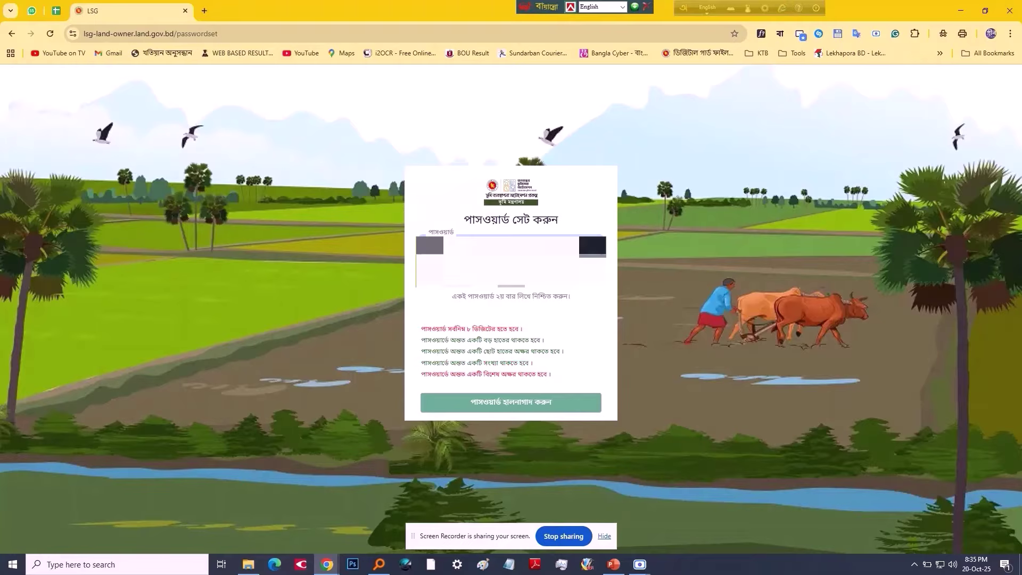
text(••••)
click(463, 270)
text(••••)
click(514, 408)
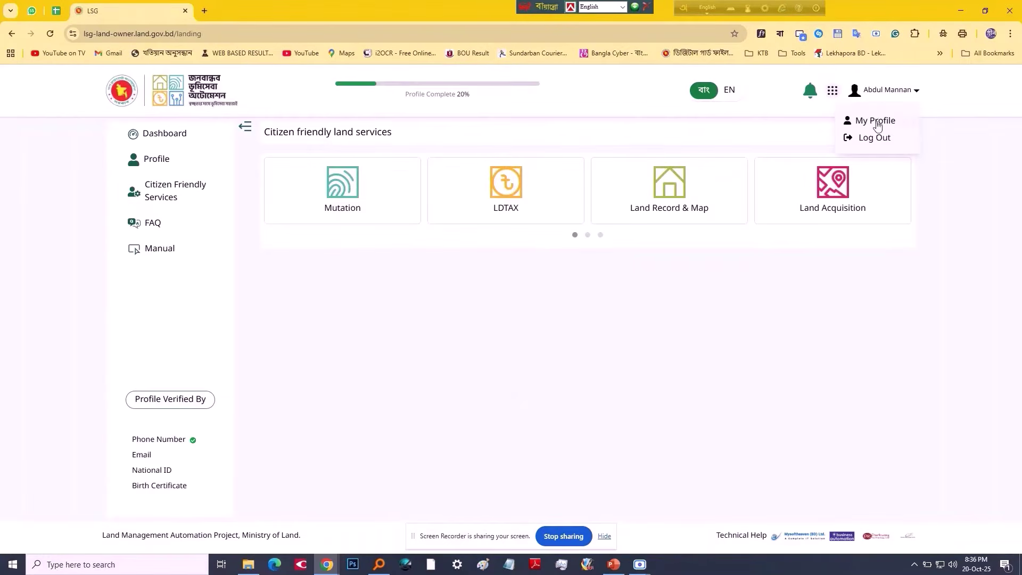
Step: In the profile's National Identity Info form, choose the birth date and verify the NID
click(876, 120)
click(381, 337)
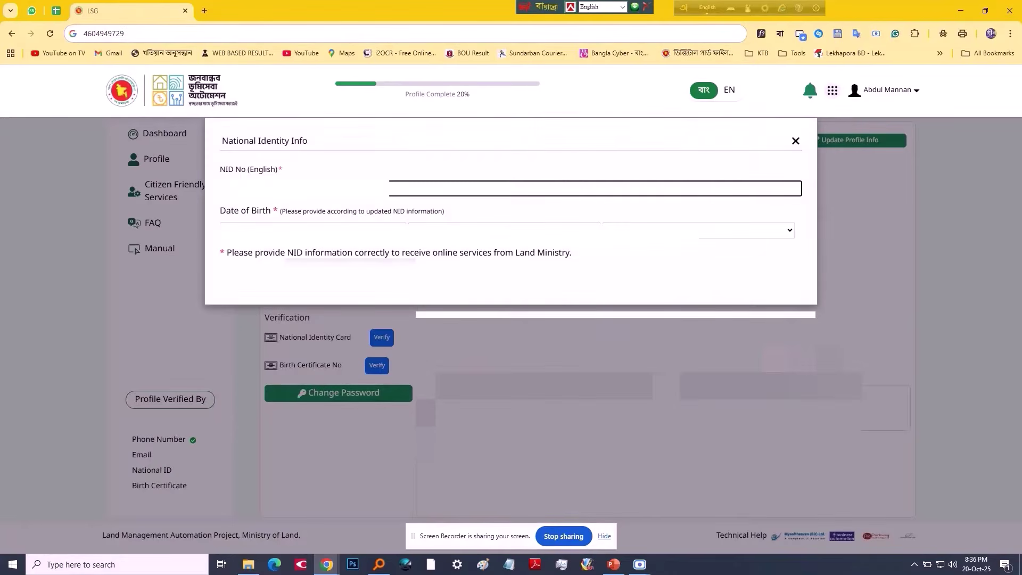
click(292, 231)
click(292, 373)
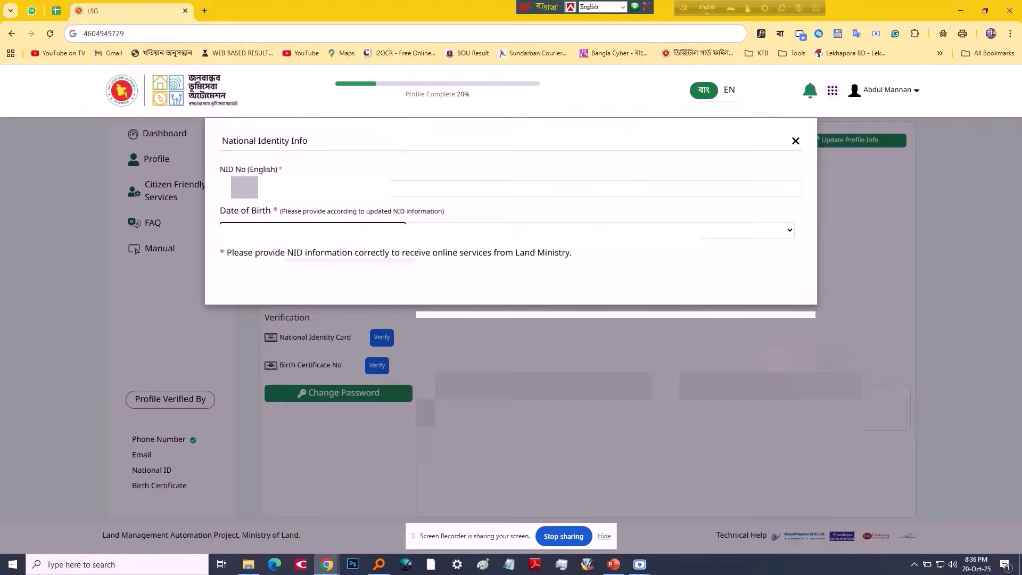
click(457, 231)
click(456, 341)
click(456, 231)
click(442, 414)
key(Return)
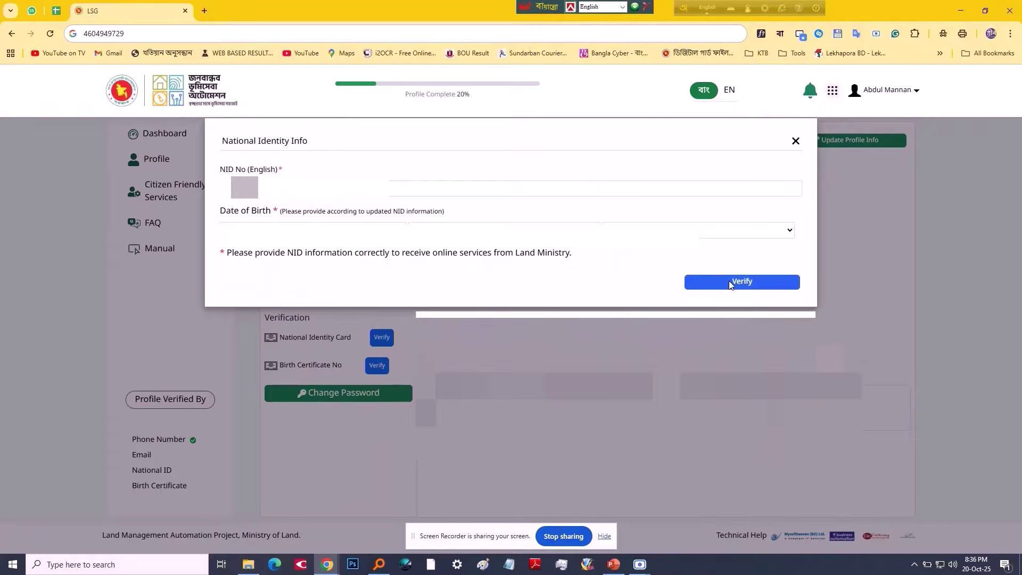
click(742, 281)
Step: Enter the applicant's name, father's name and mother's name for NID verification
click(317, 229)
click(317, 246)
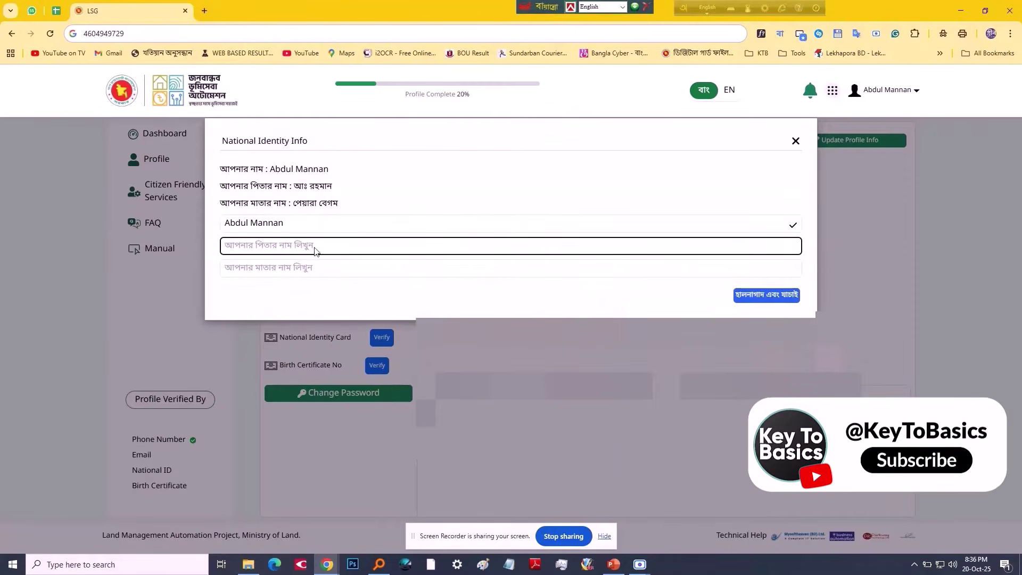
click(317, 267)
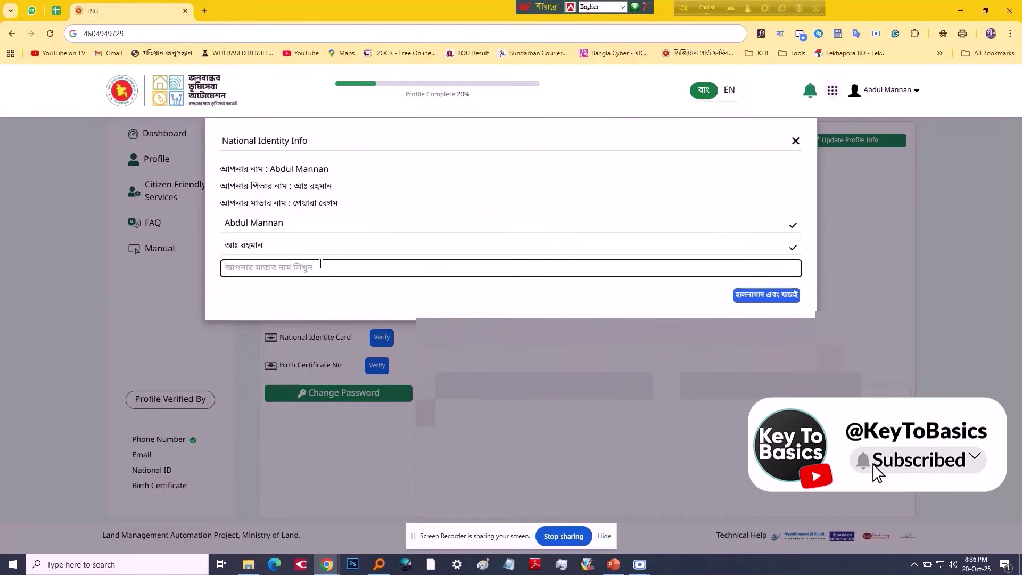
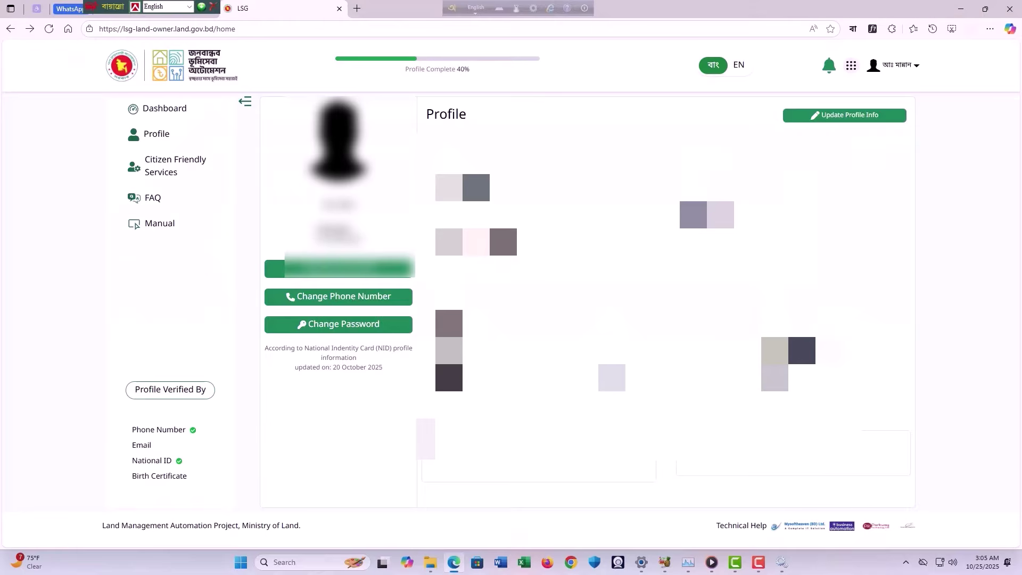
Step: Upload the owner's photo from the document folder, cropped to the full image, as profile picture
click(849, 121)
click(335, 207)
click(336, 217)
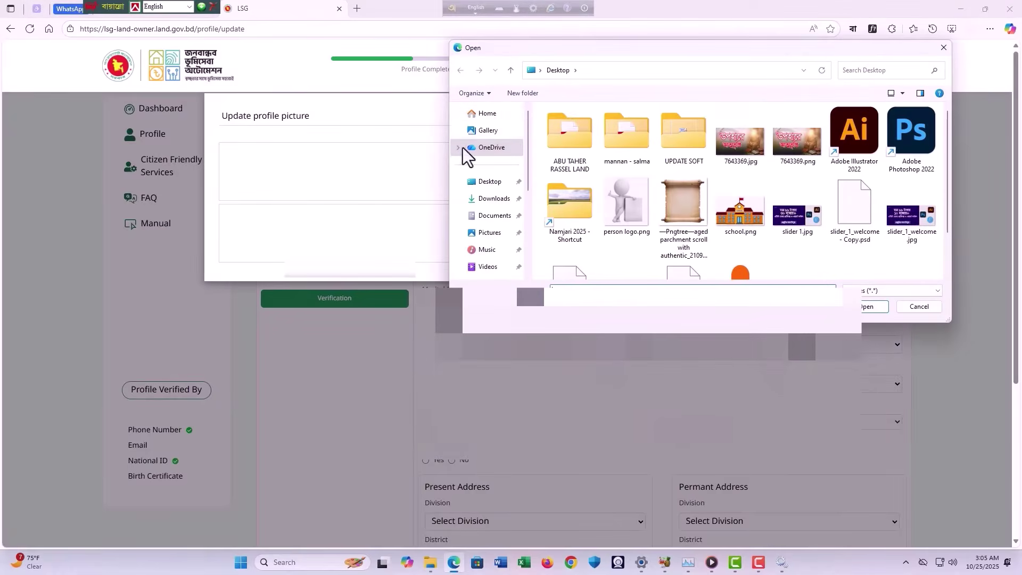
click(490, 181)
double_click(627, 136)
scroll(612, 228, up, 5)
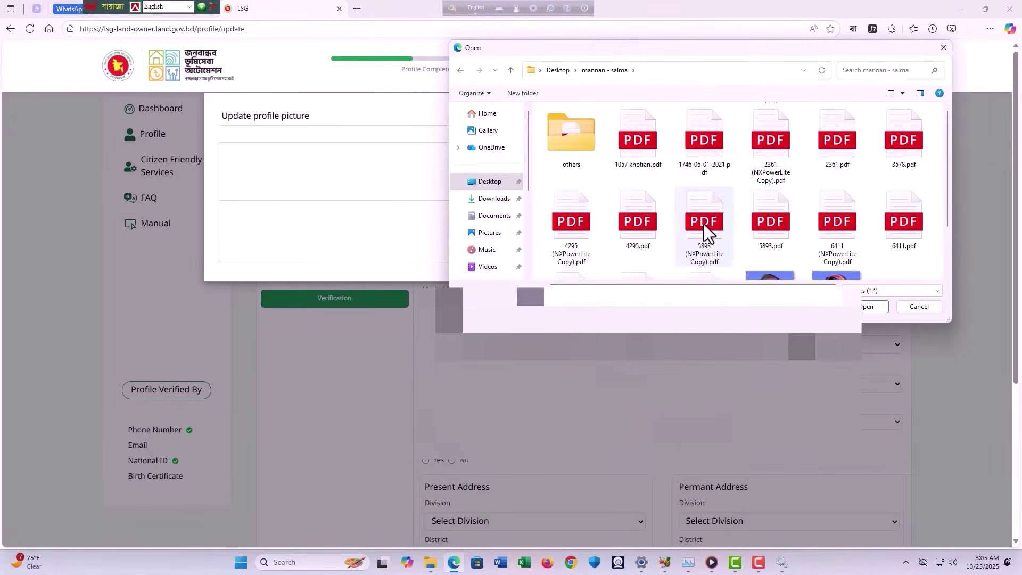
scroll(704, 225, down, 2)
double_click(778, 218)
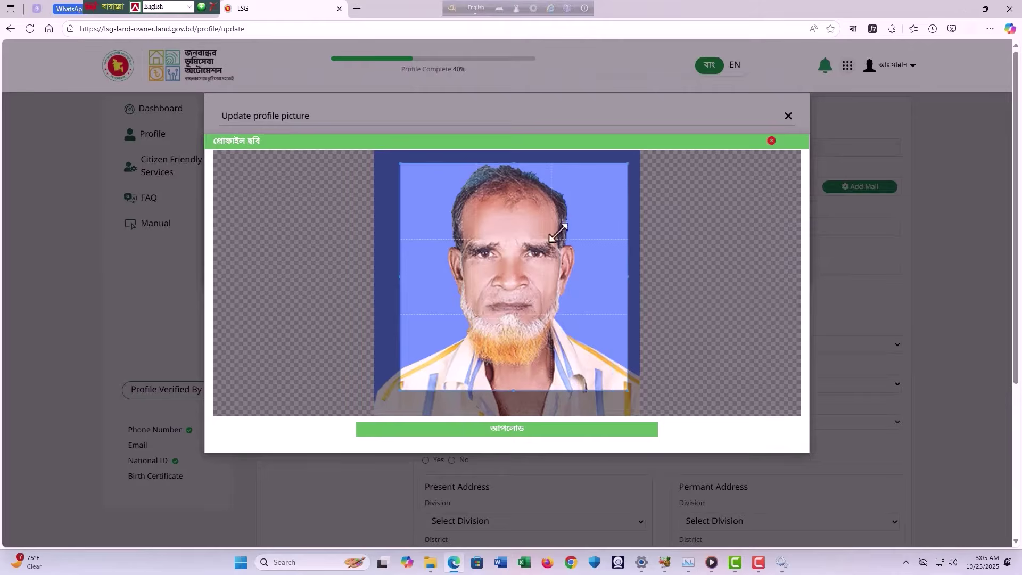
drag(629, 163, 641, 150)
drag(400, 390, 374, 416)
click(514, 429)
click(32, 30)
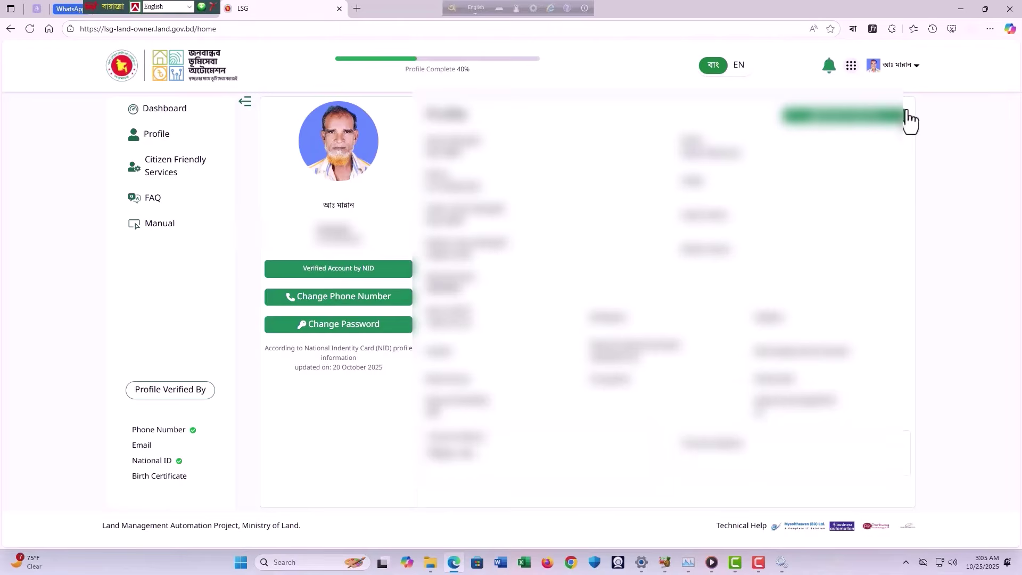
Step: Fill in the present address district and remaining present address choices
click(910, 119)
scroll(799, 139, down, 5)
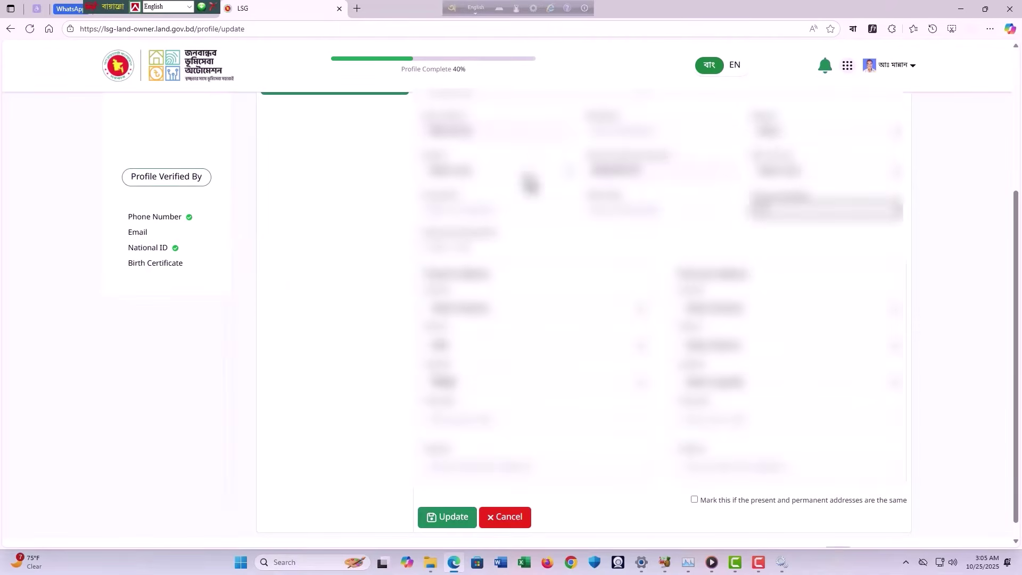
scroll(506, 313, down, 1)
click(468, 330)
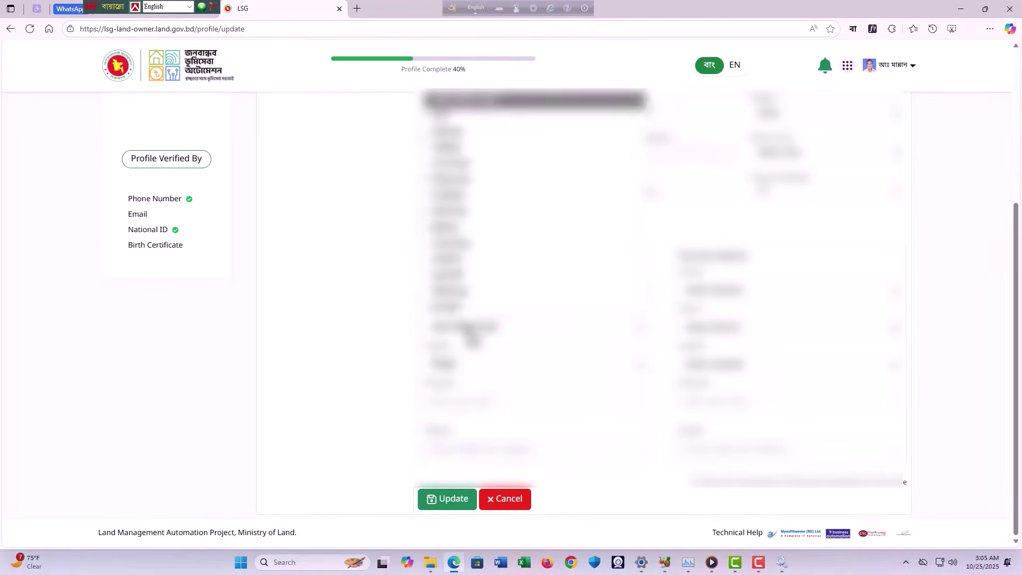
click(456, 121)
click(473, 365)
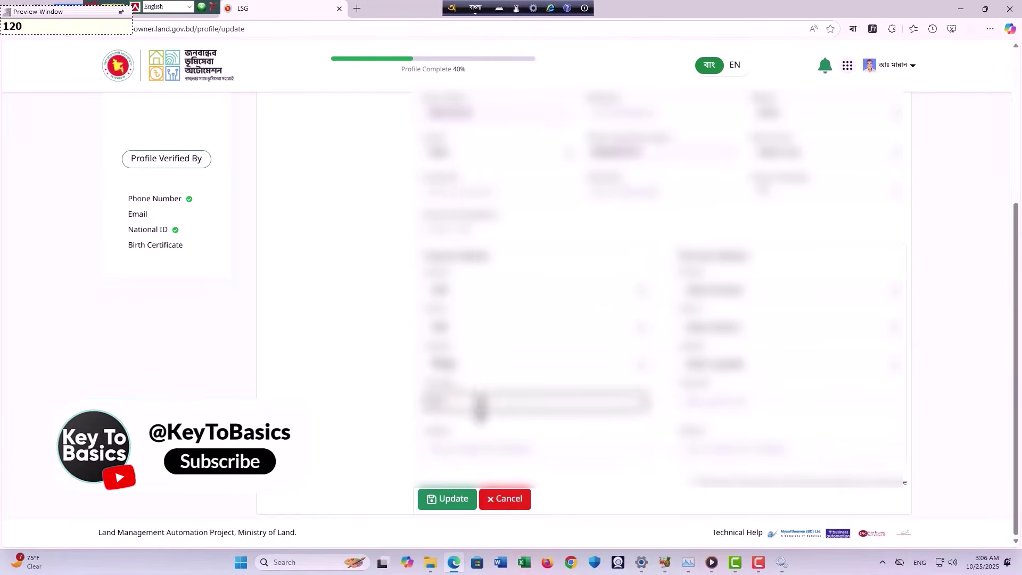
click(525, 440)
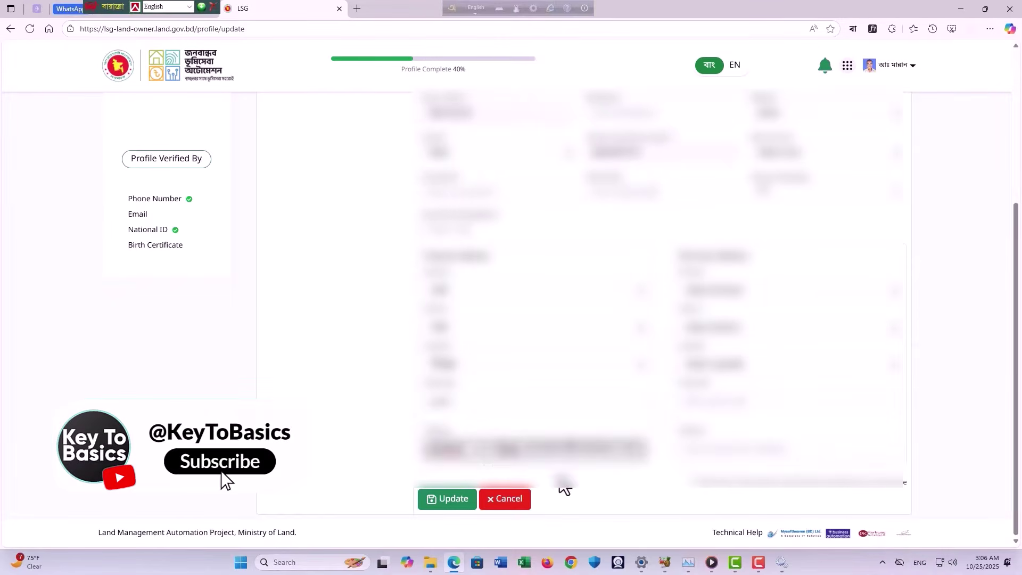
Step: Choose the permanent address division, district and the next address level
click(599, 480)
click(699, 294)
click(711, 409)
click(709, 328)
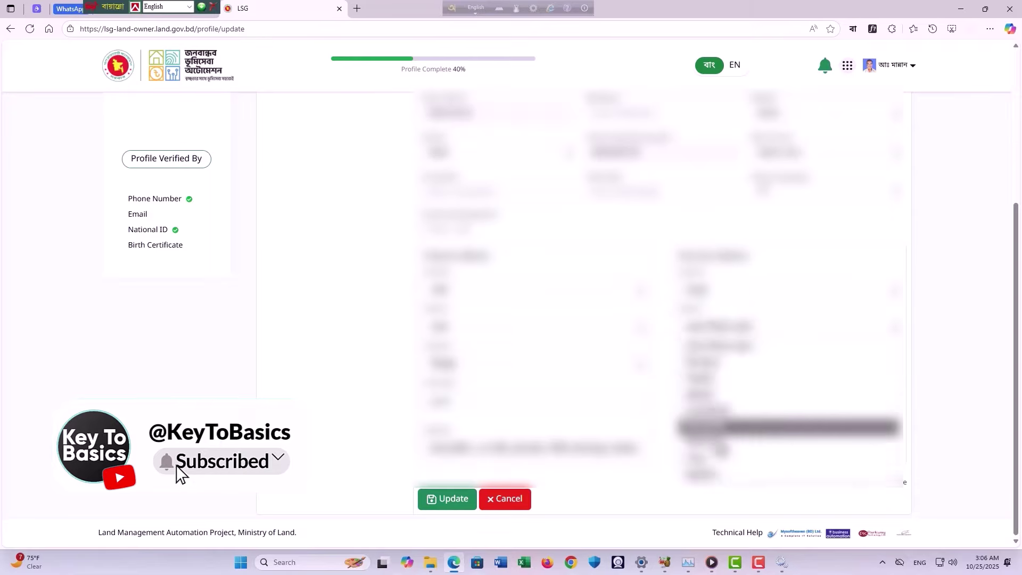
click(714, 458)
click(714, 364)
click(713, 512)
Step: Enter the permanent postal code in Bangla and save the updated profile
click(712, 402)
key(F12)
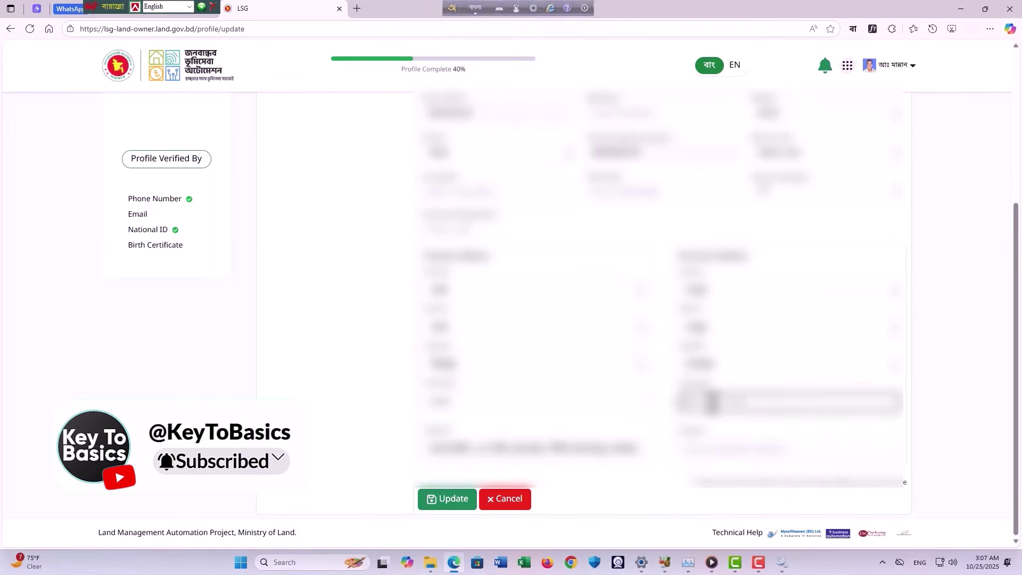
click(441, 499)
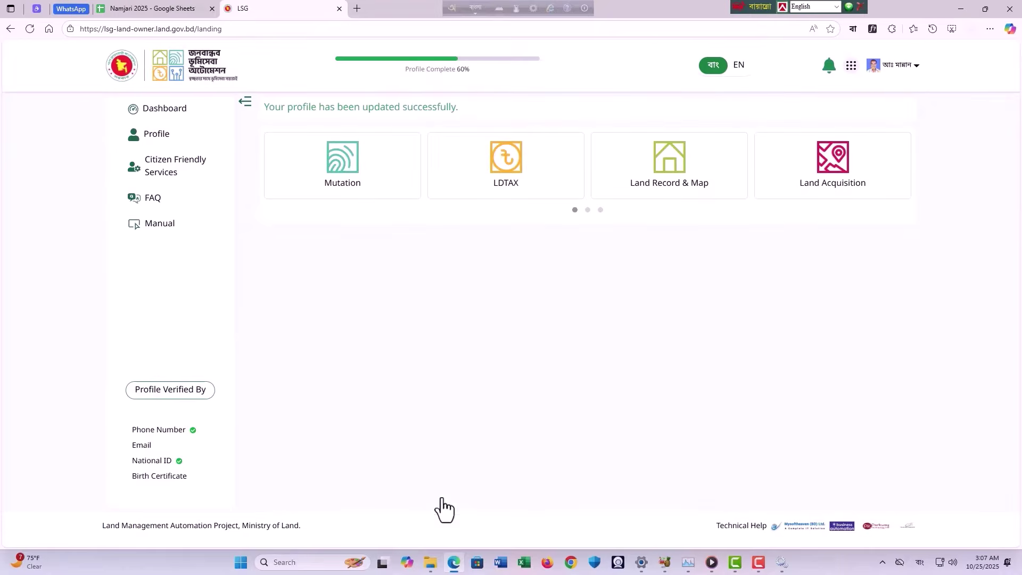
mouse_move(767, 568)
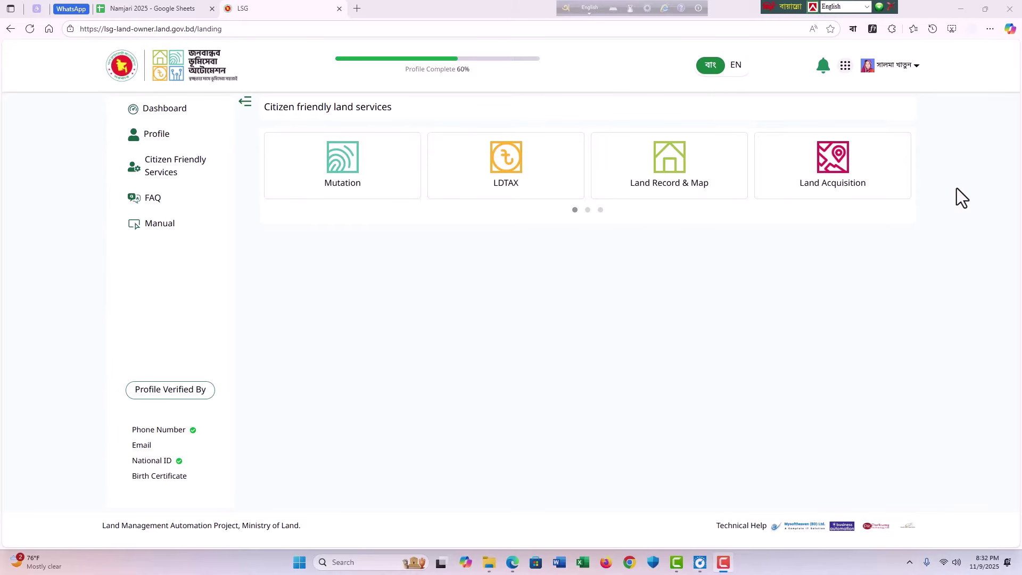
Step: Check the account menu, then switch to the Namjari 2025 spreadsheet
click(871, 65)
mouse_move(855, 59)
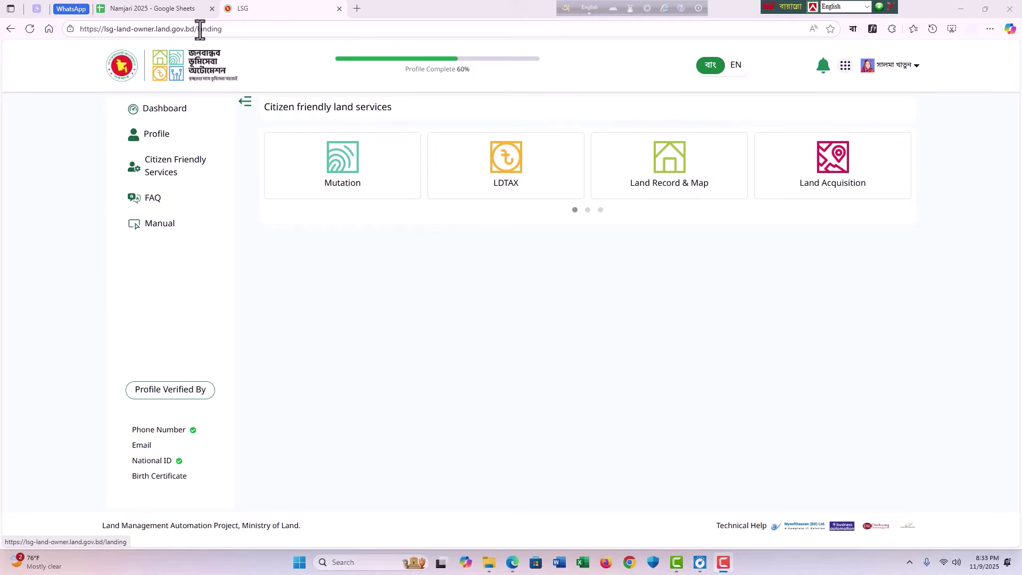
click(153, 9)
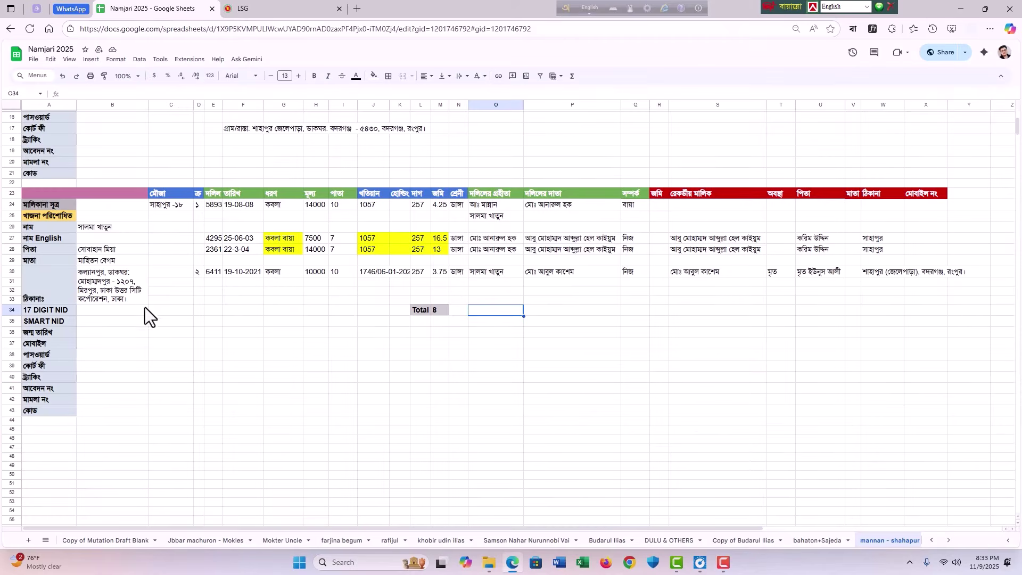
Step: Select the column B values B24:B43 in the Namjari sheet
click(52, 194)
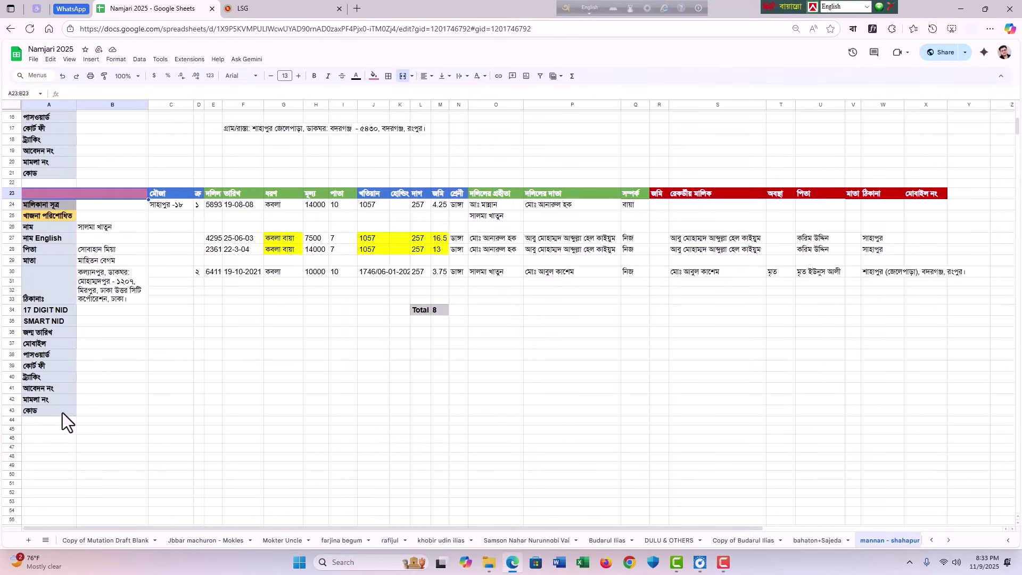
click(111, 410)
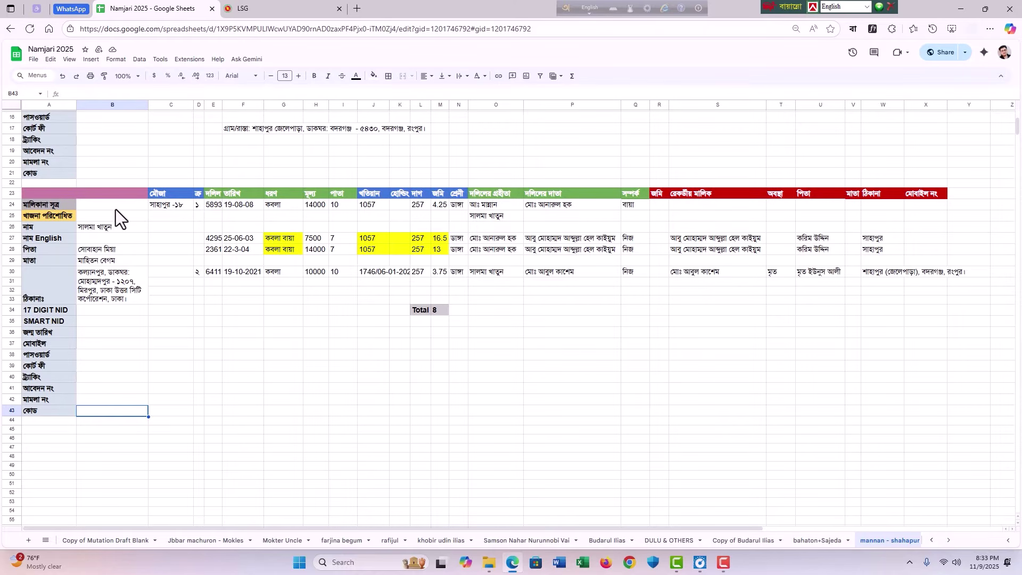
drag(114, 206, 132, 403)
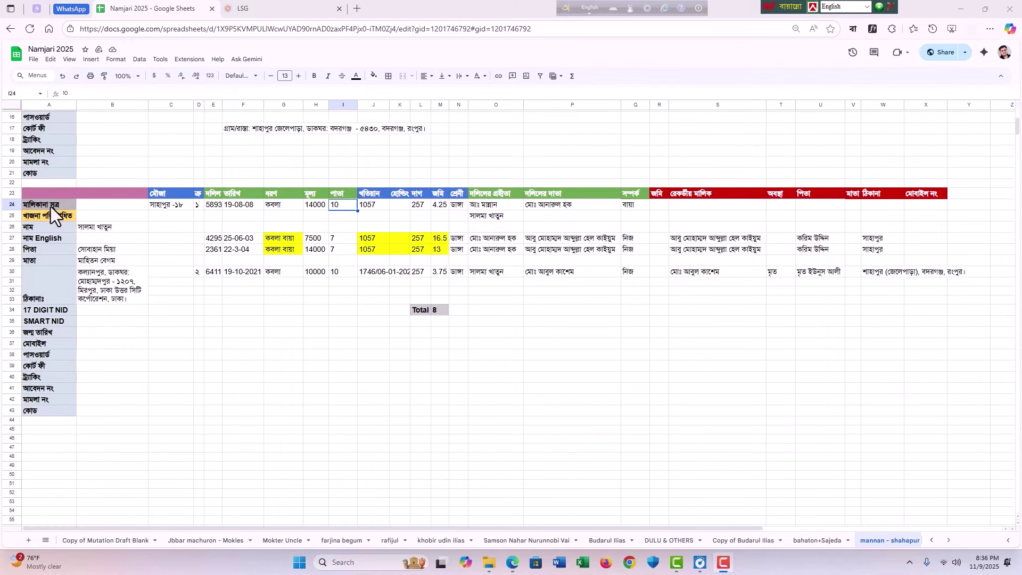
drag(95, 207, 97, 413)
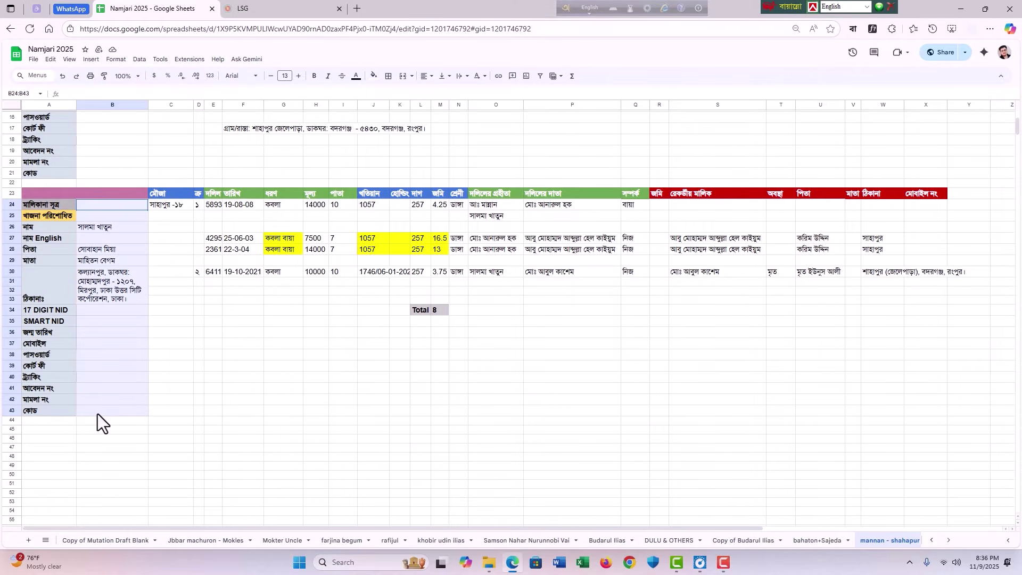
click(171, 322)
Step: Copy the owner details block from A26 to A45, then undo the paste
drag(46, 230, 137, 335)
key(ctrl+c)
click(46, 431)
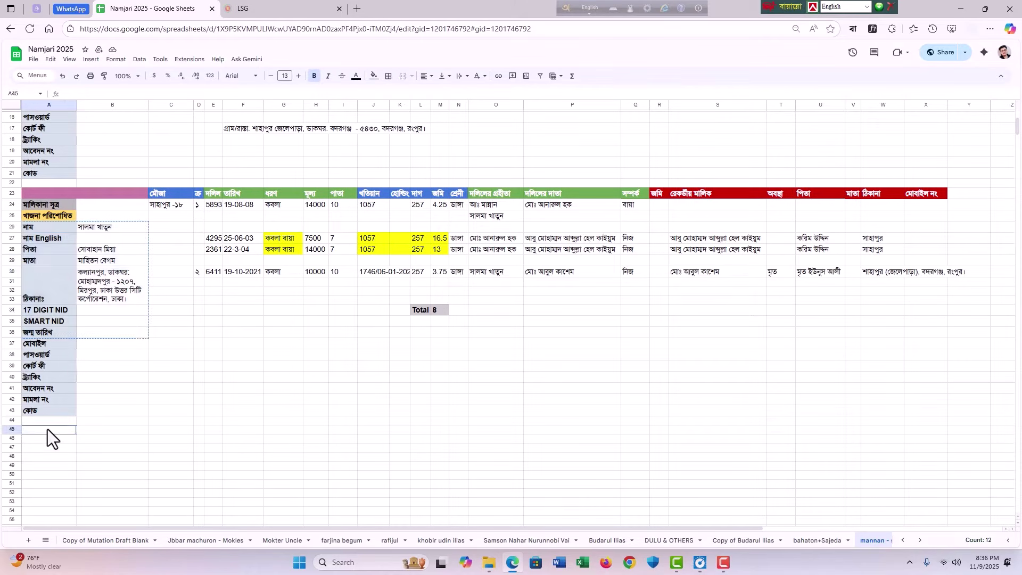
key(ctrl+v)
click(250, 388)
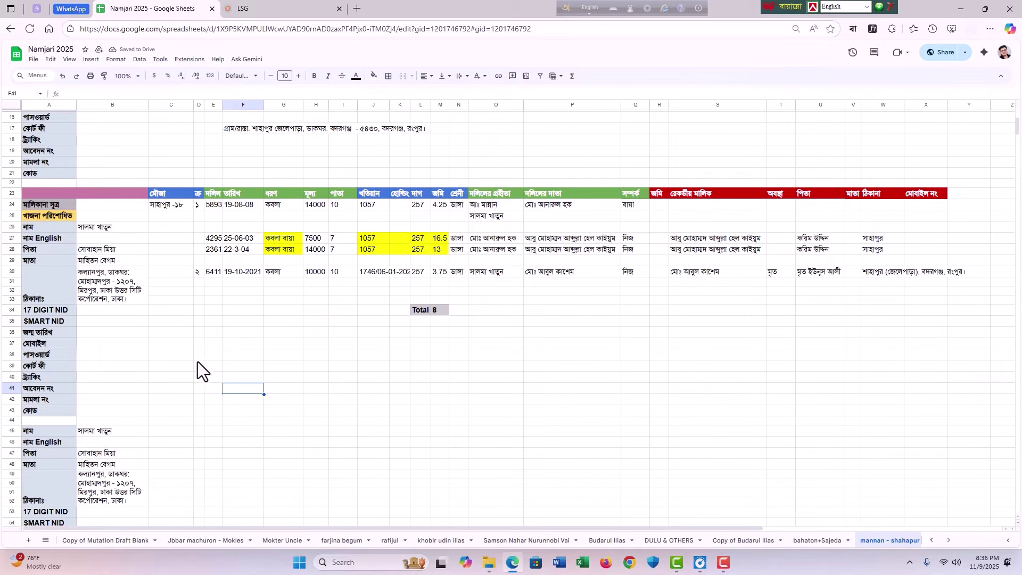
click(180, 347)
key(ctrl+z)
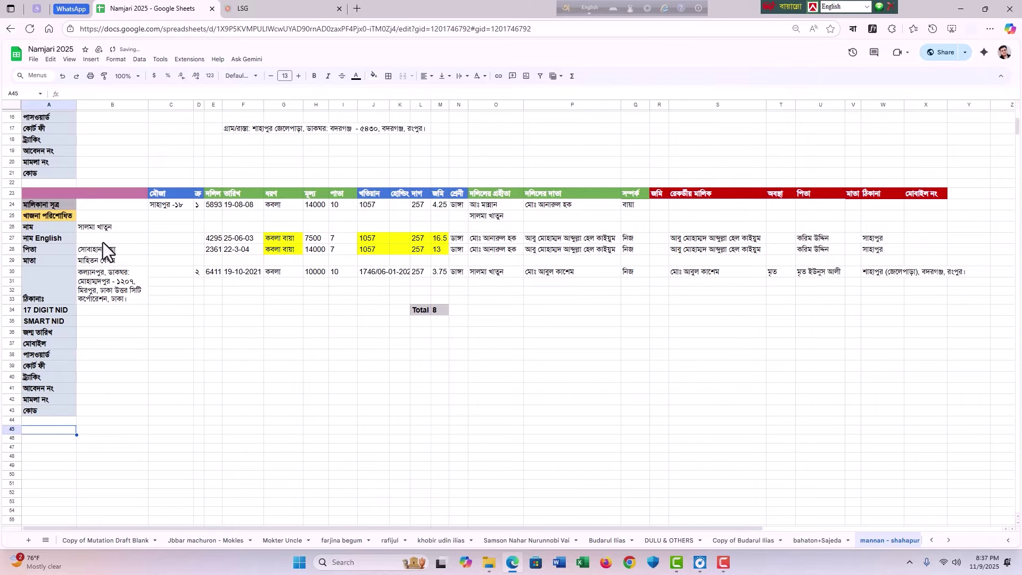
Step: Check deed 6411 in E30 and row 24's mouza, date 19-08-08, deed type, 14000 and 10
drag(100, 225, 96, 279)
click(211, 273)
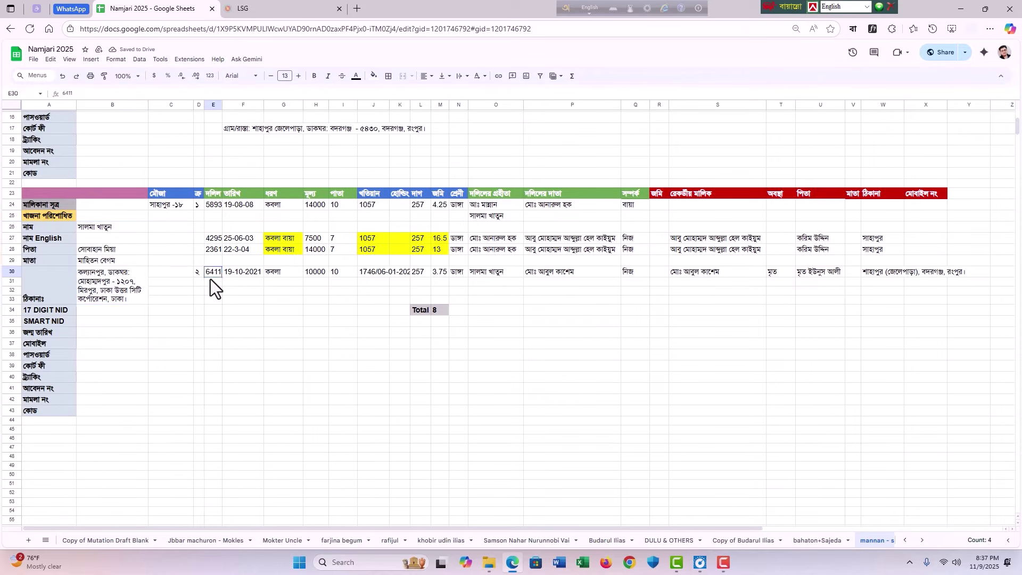
click(170, 205)
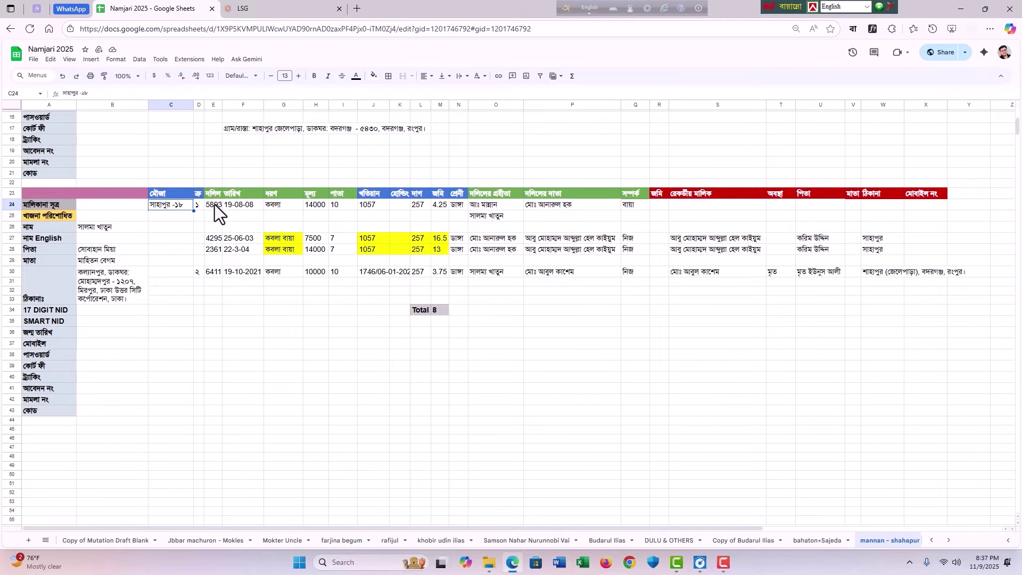
click(238, 220)
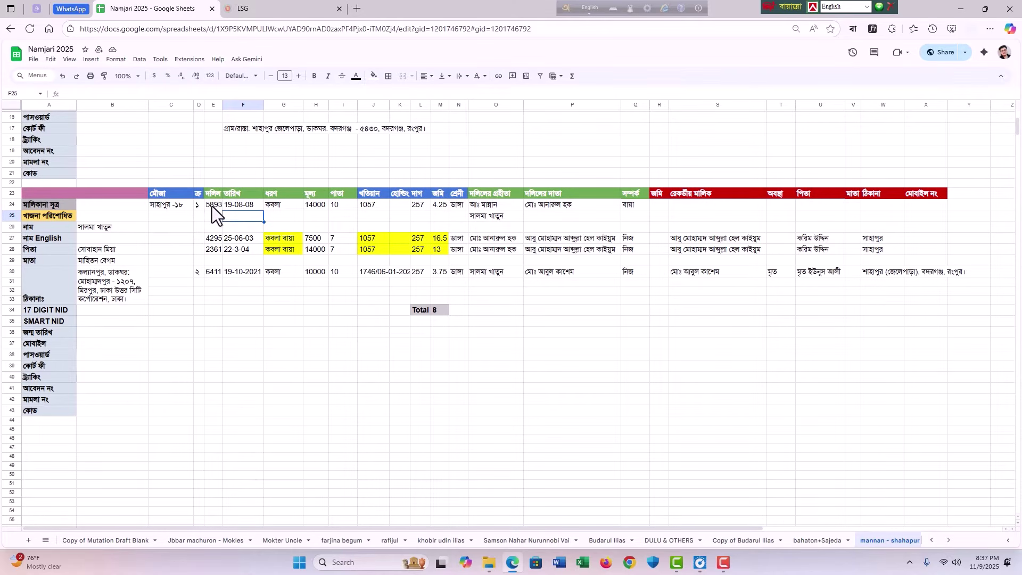
click(240, 206)
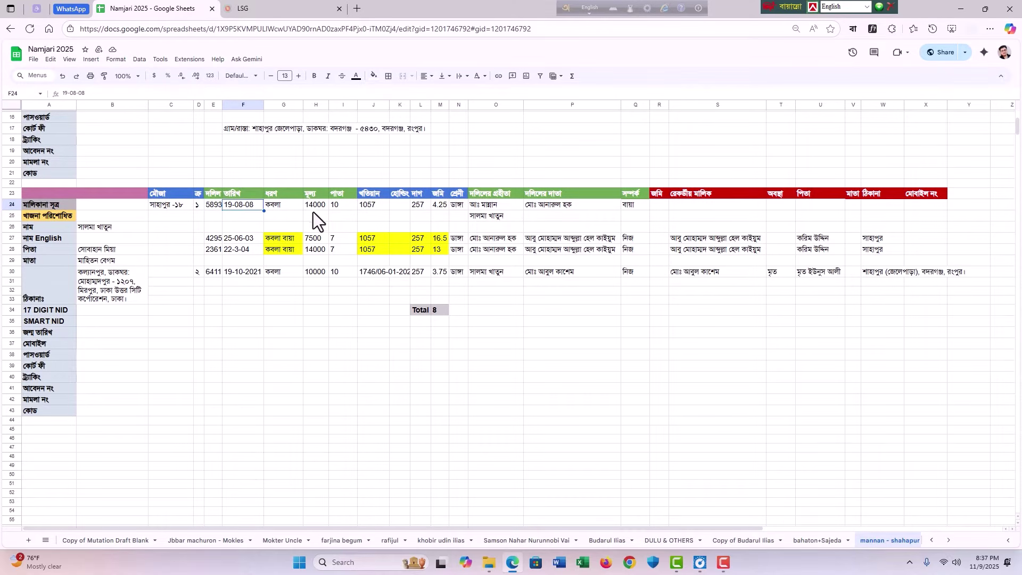
click(295, 205)
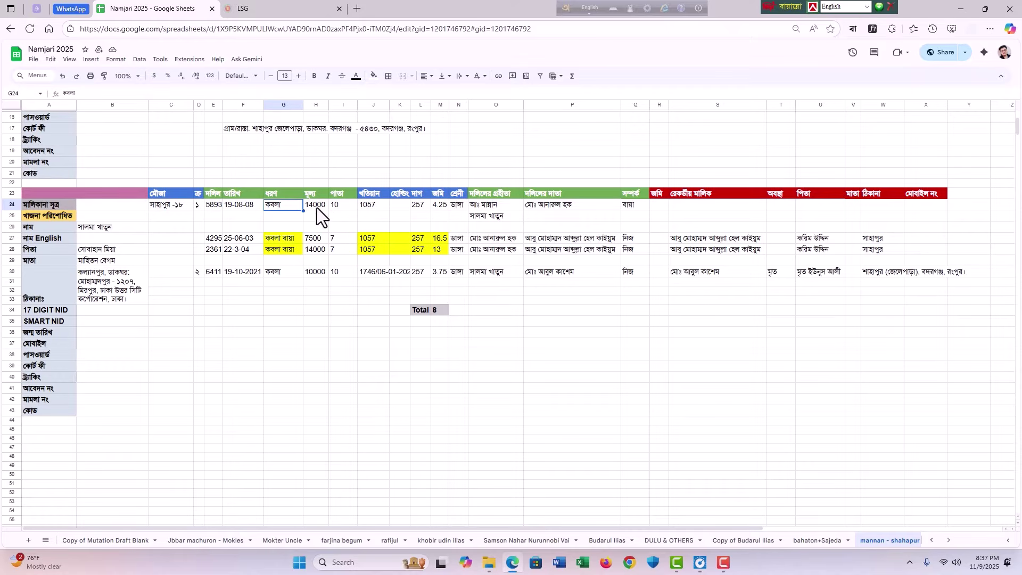
click(318, 208)
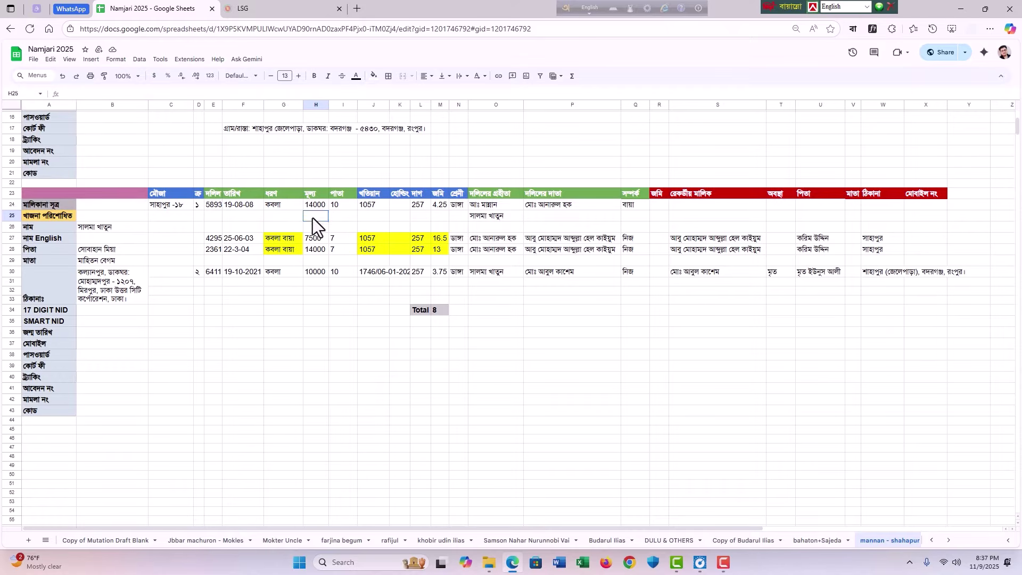
click(341, 209)
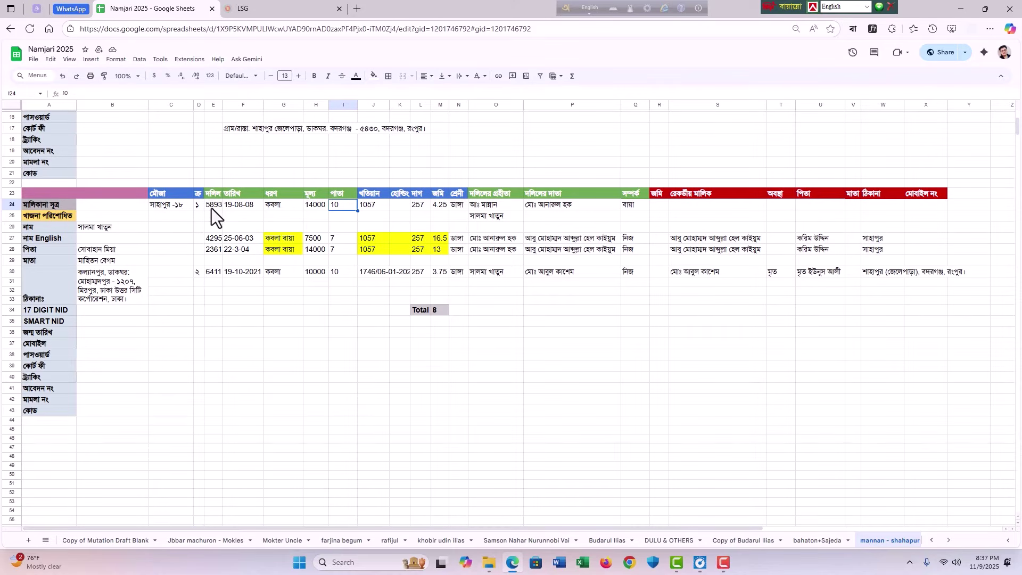
Step: Open the 5893.pdf deed from the deed files folder
click(490, 563)
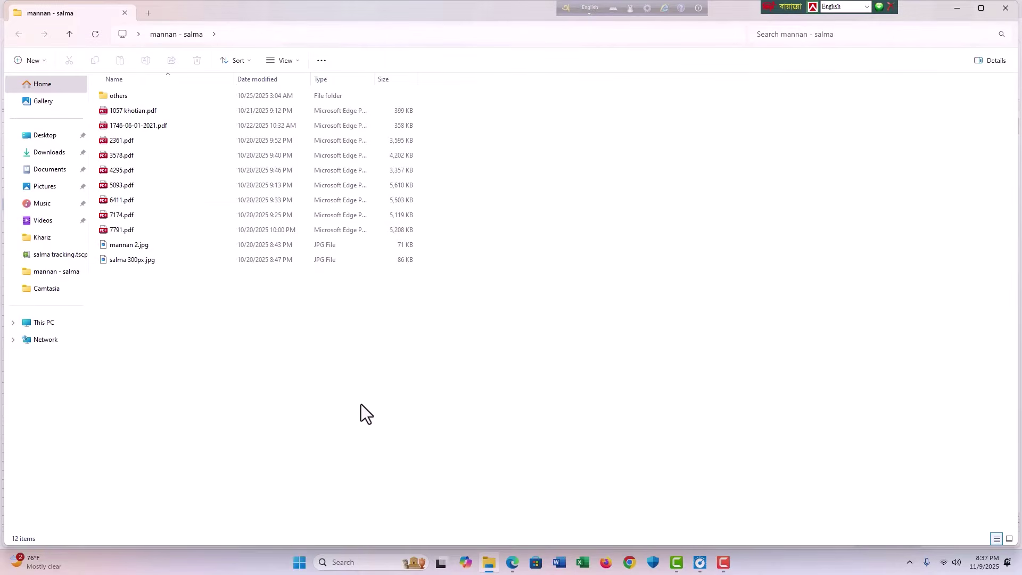
key(5)
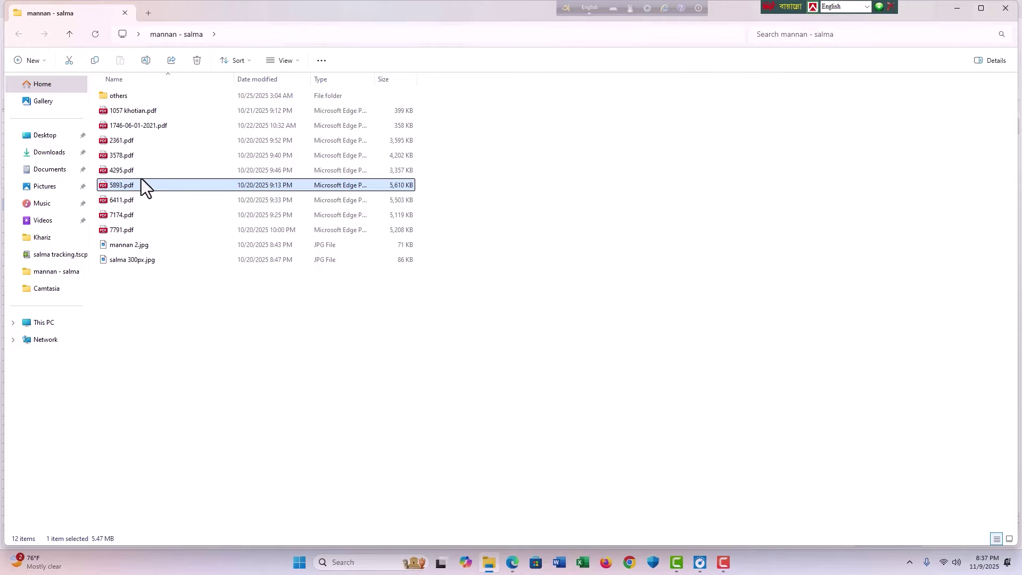
double_click(133, 184)
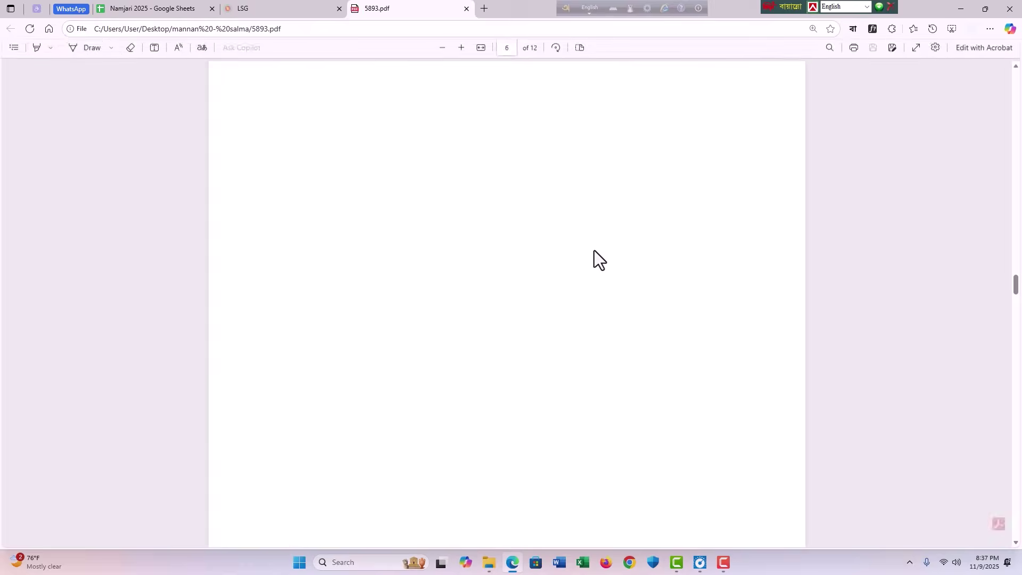
Step: Scroll page 8 of 5893.pdf to item 11's Union, Mouza, khatian and old SA dag rows
scroll(592, 272, up, 20)
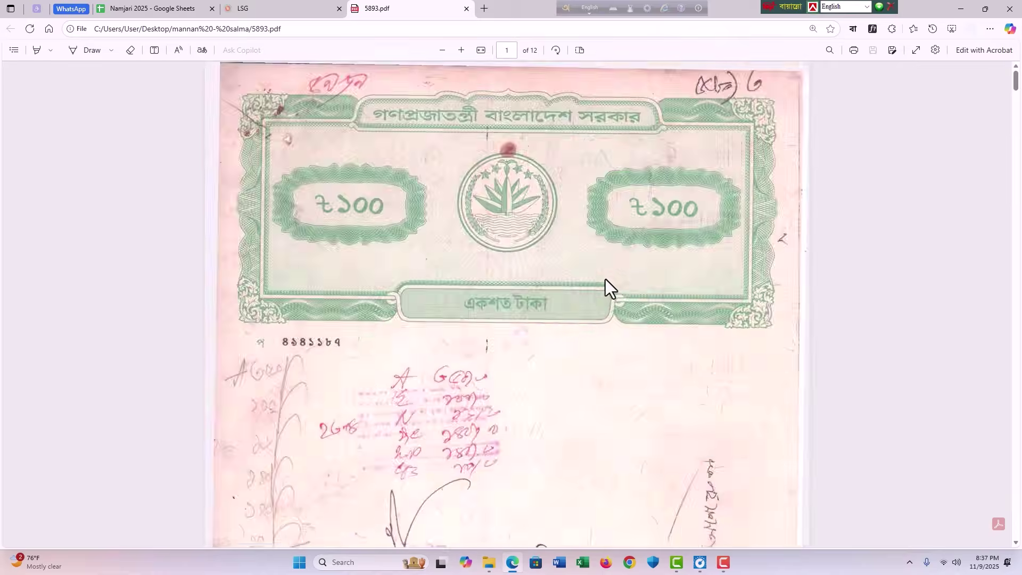
scroll(604, 280, down, 3)
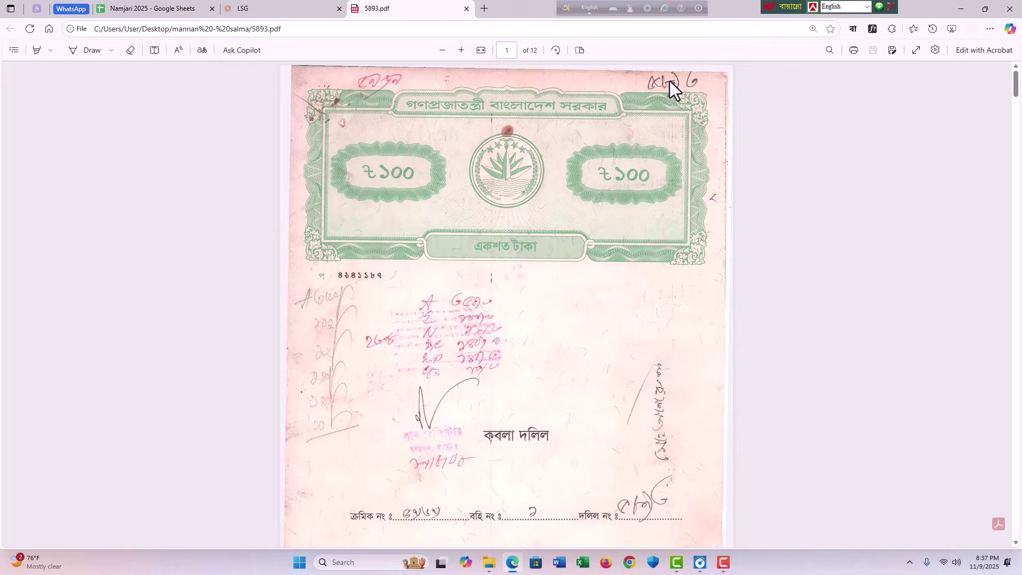
scroll(636, 498, down, 1)
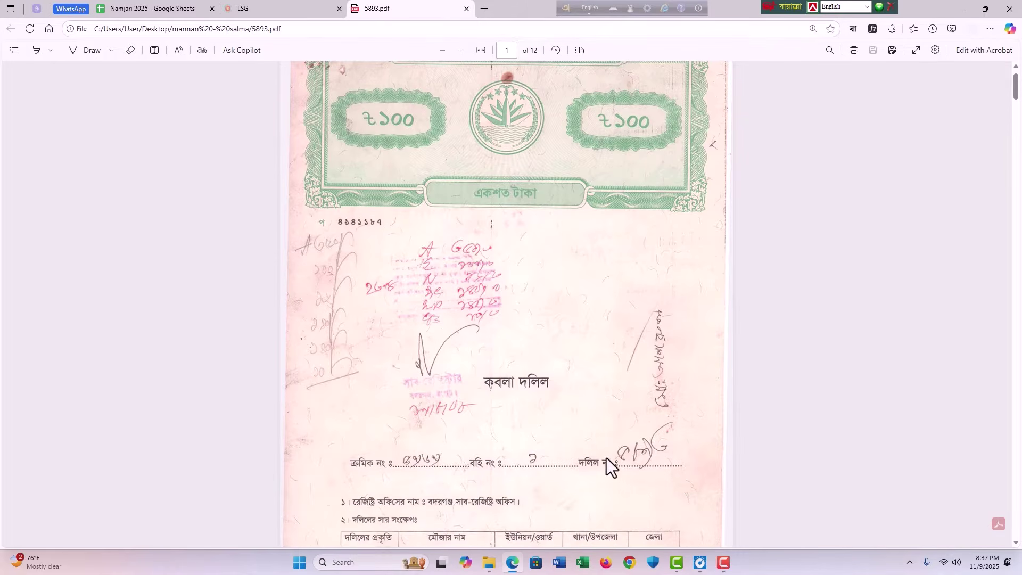
scroll(622, 429, up, 1)
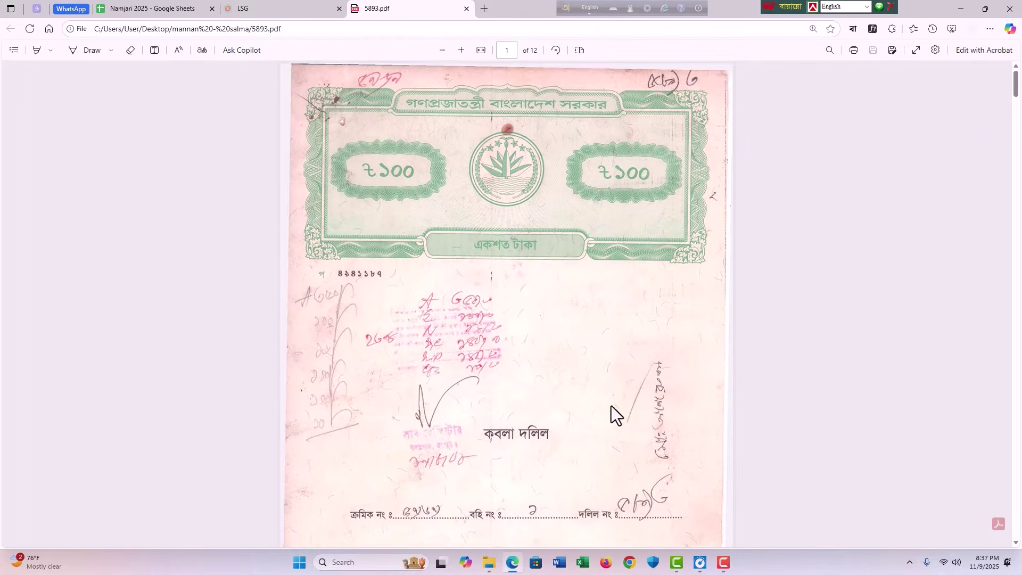
scroll(407, 431, down, 2)
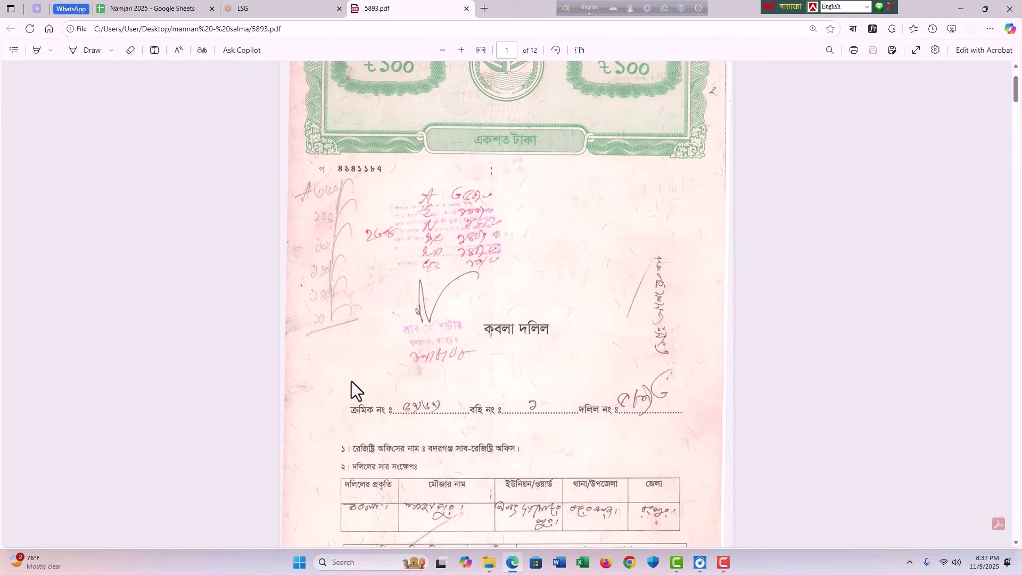
scroll(420, 395, up, 2)
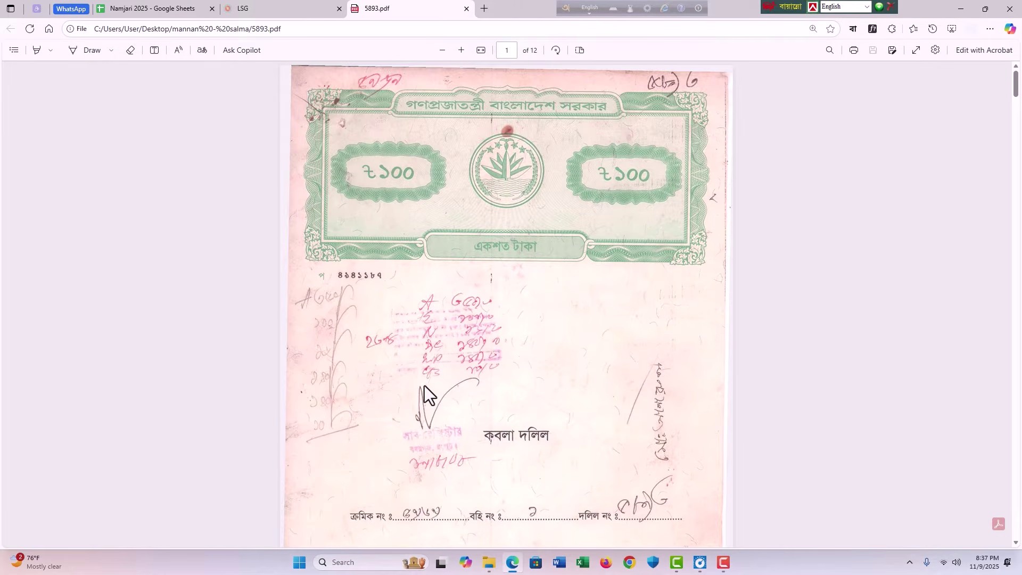
scroll(435, 399, down, 2)
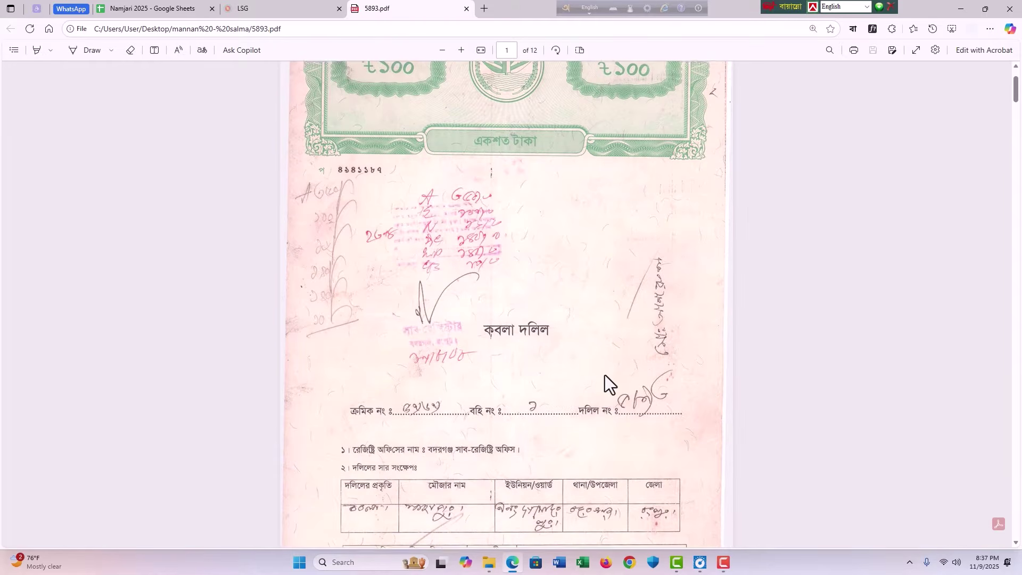
scroll(605, 375, up, 2)
scroll(603, 405, down, 6)
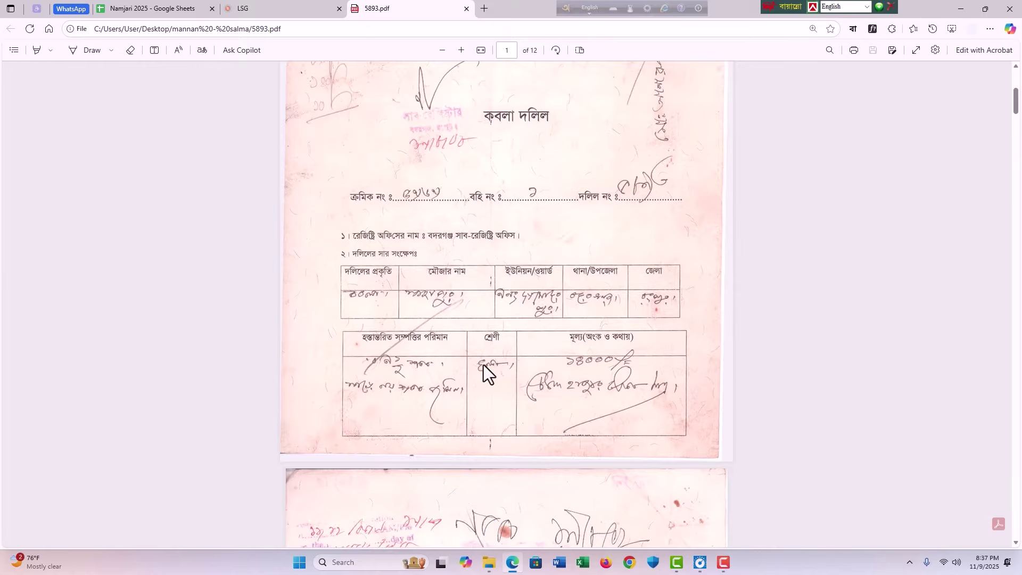
scroll(391, 350, down, 3)
scroll(533, 362, down, 3)
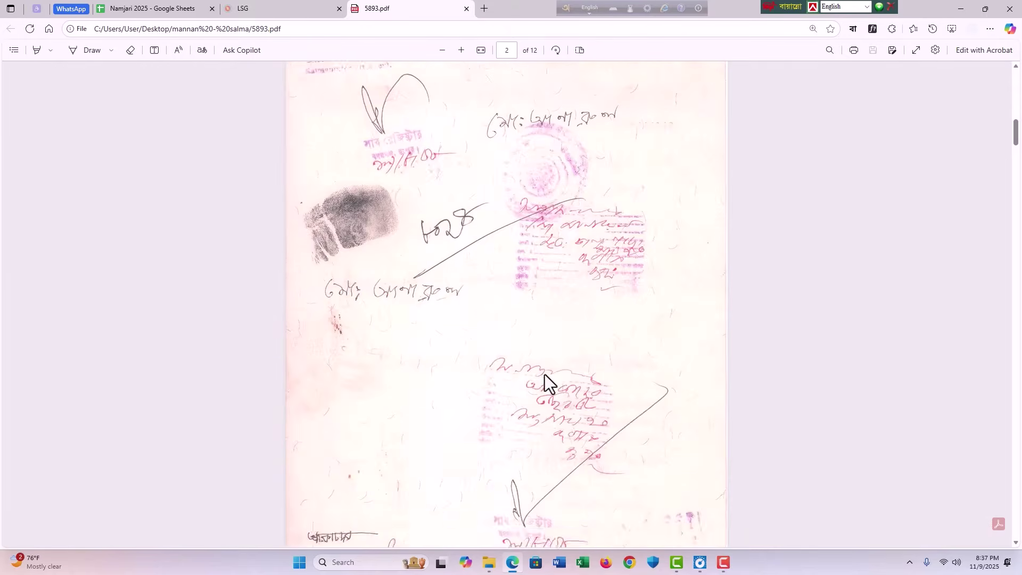
scroll(547, 357, up, 15)
scroll(564, 309, down, 7)
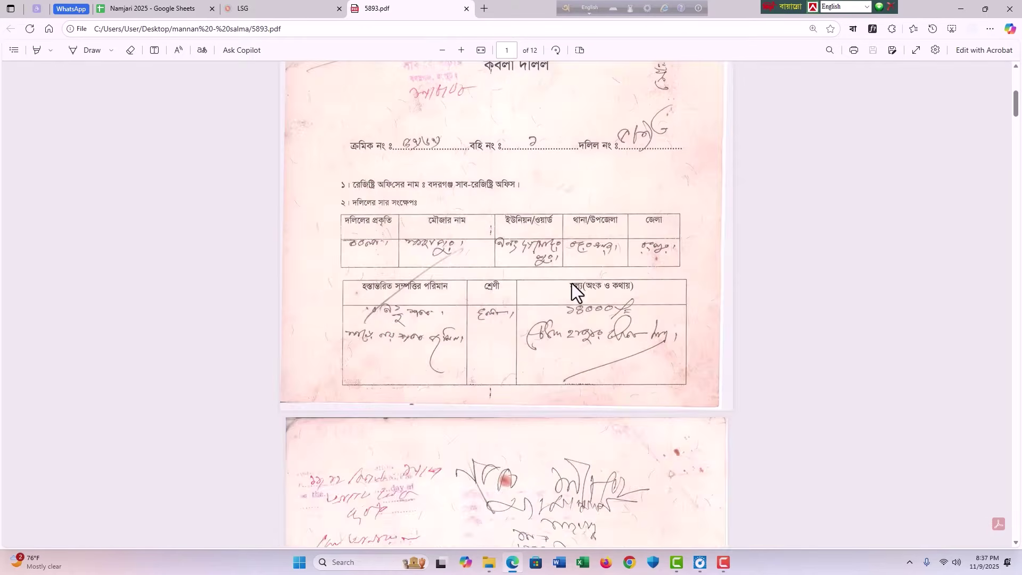
scroll(575, 293, up, 7)
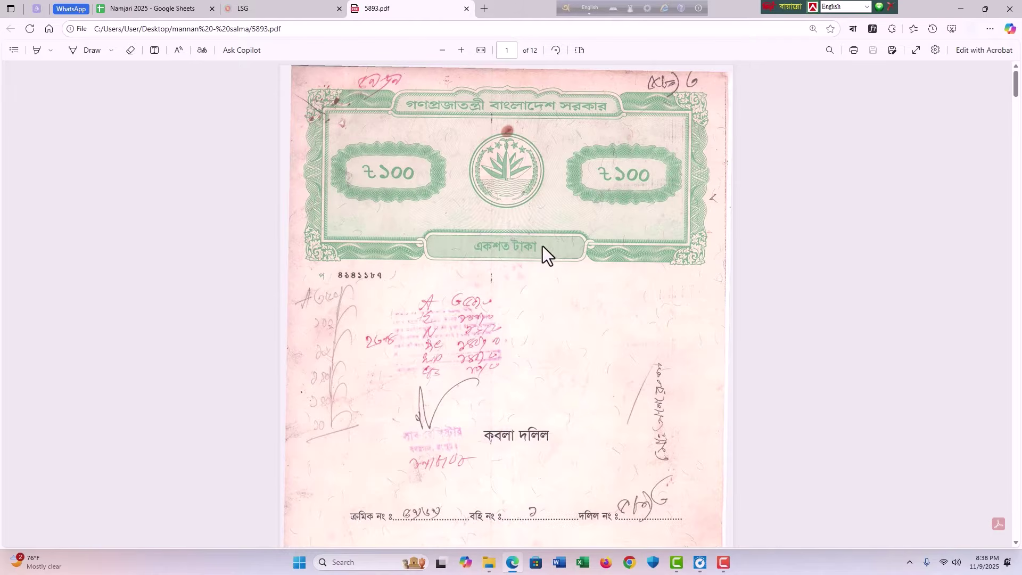
ctrl+scroll(526, 242, down, 1)
scroll(469, 229, down, 10)
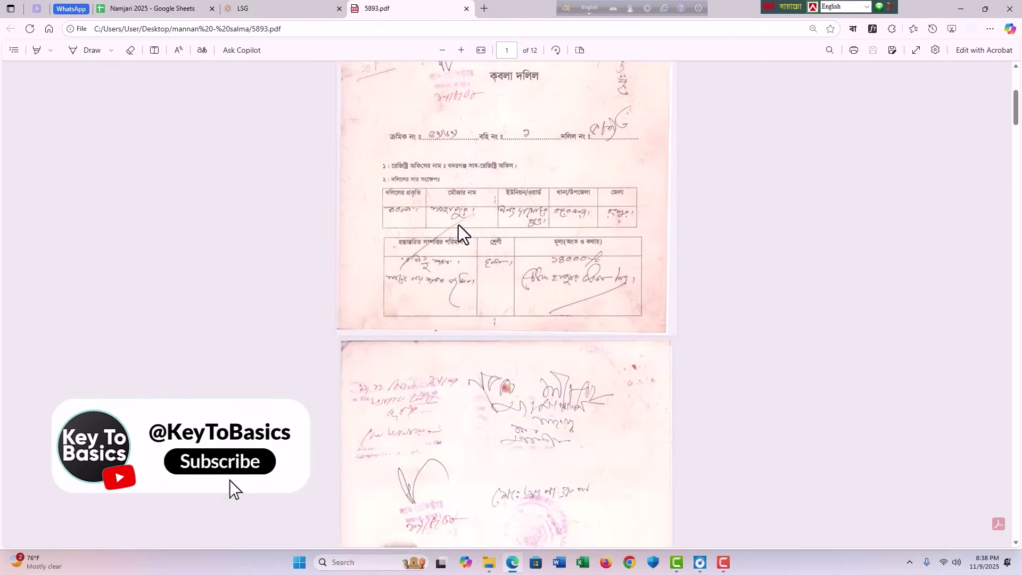
scroll(485, 237, down, 15)
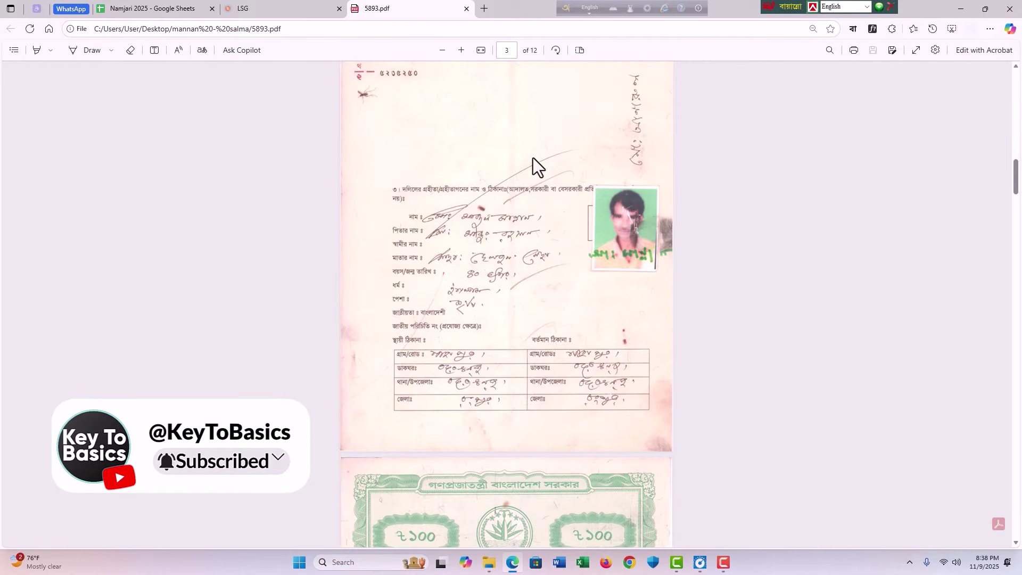
scroll(456, 190, down, 9)
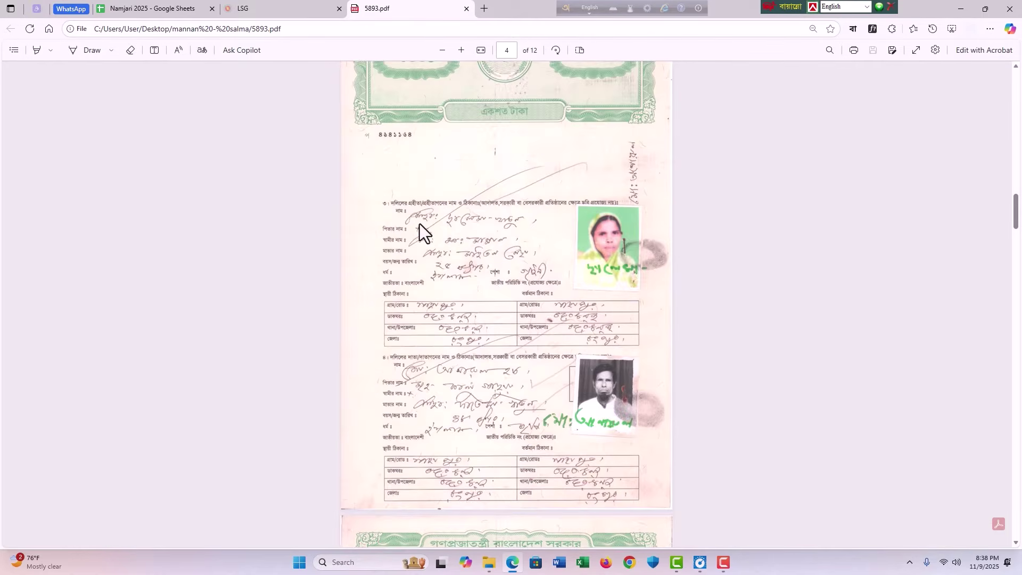
scroll(508, 197, down, 4)
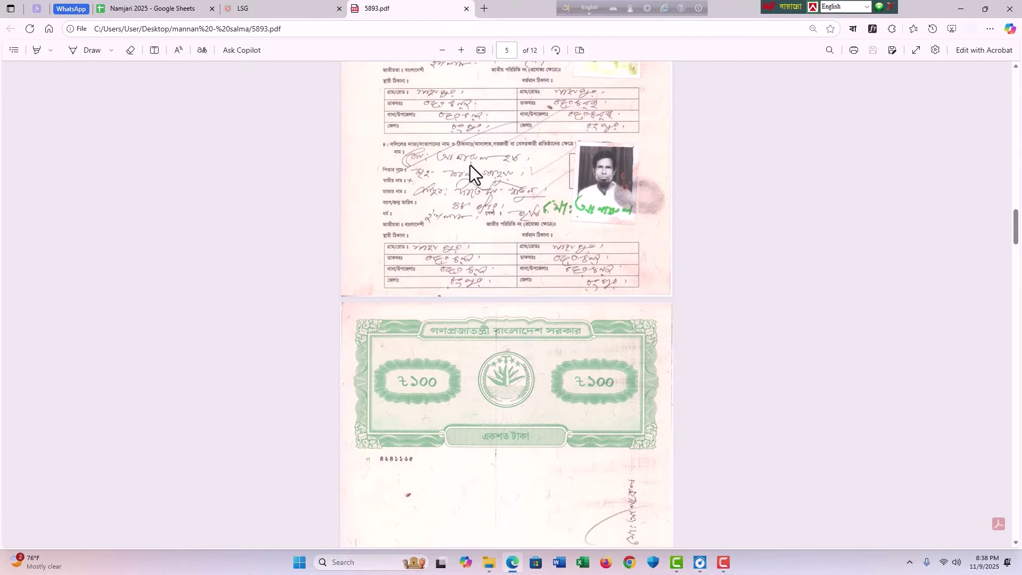
scroll(506, 174, up, 3)
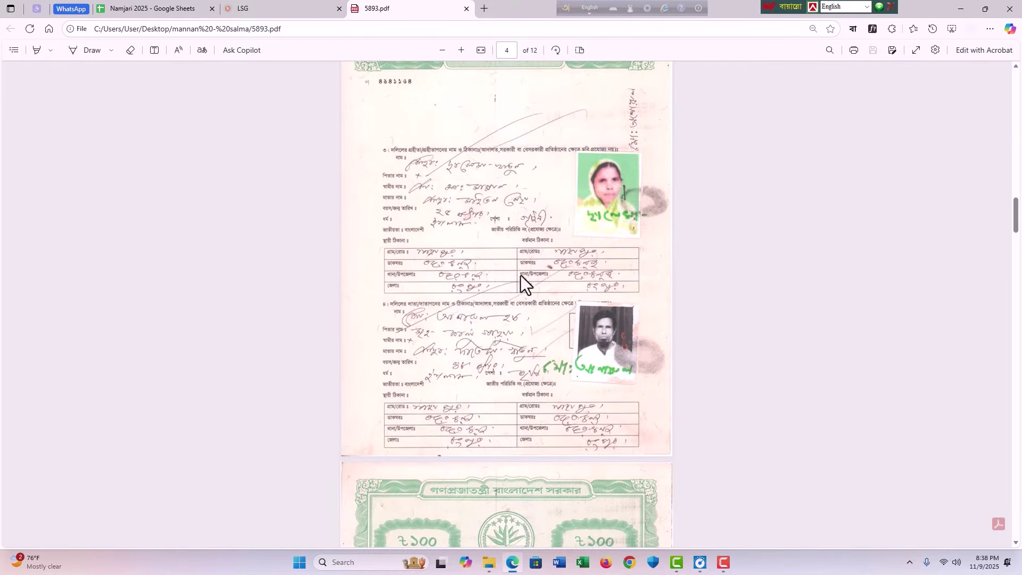
scroll(521, 276, up, 3)
scroll(532, 337, up, 5)
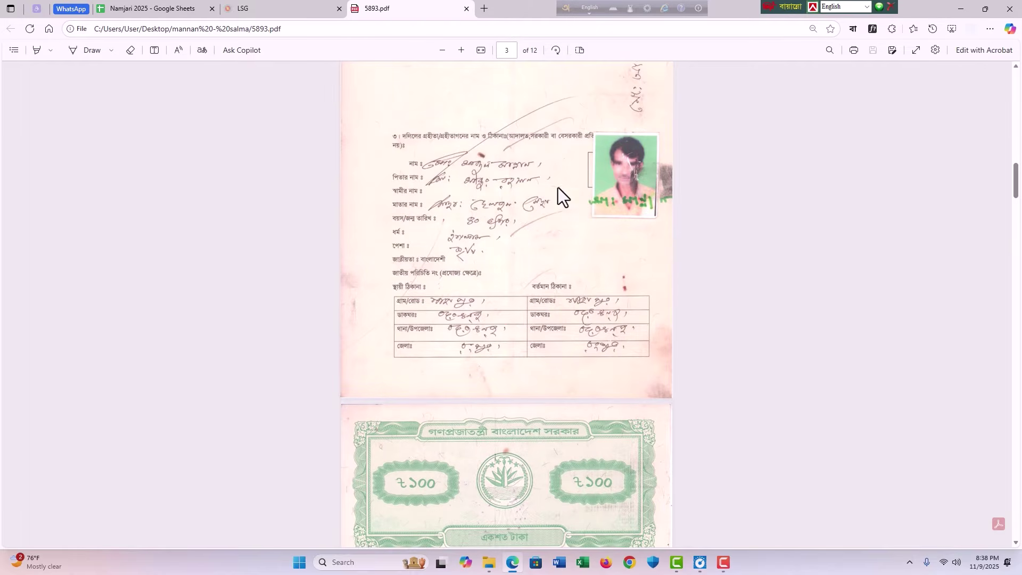
scroll(564, 222, down, 20)
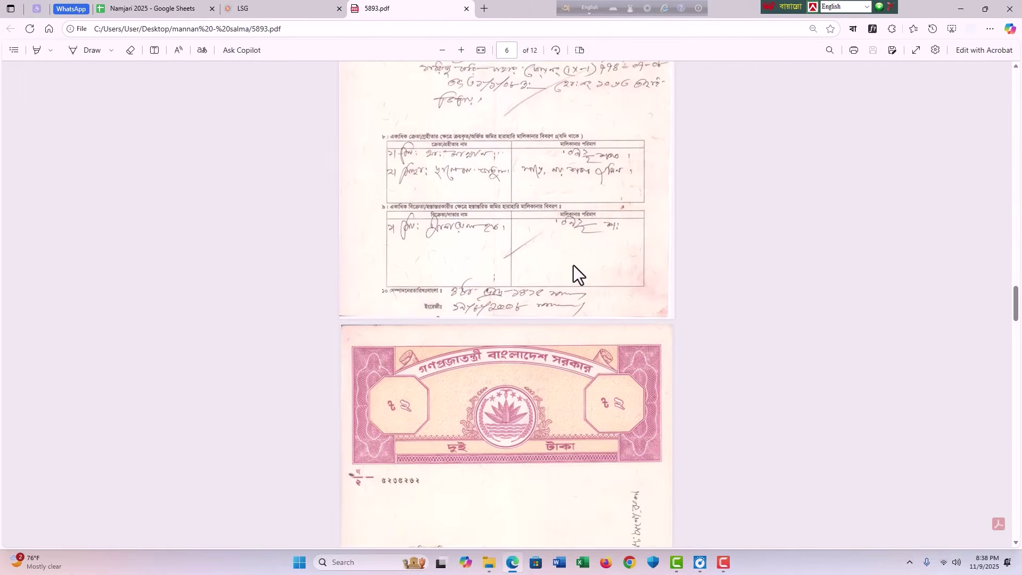
scroll(573, 265, up, 6)
scroll(551, 284, down, 5)
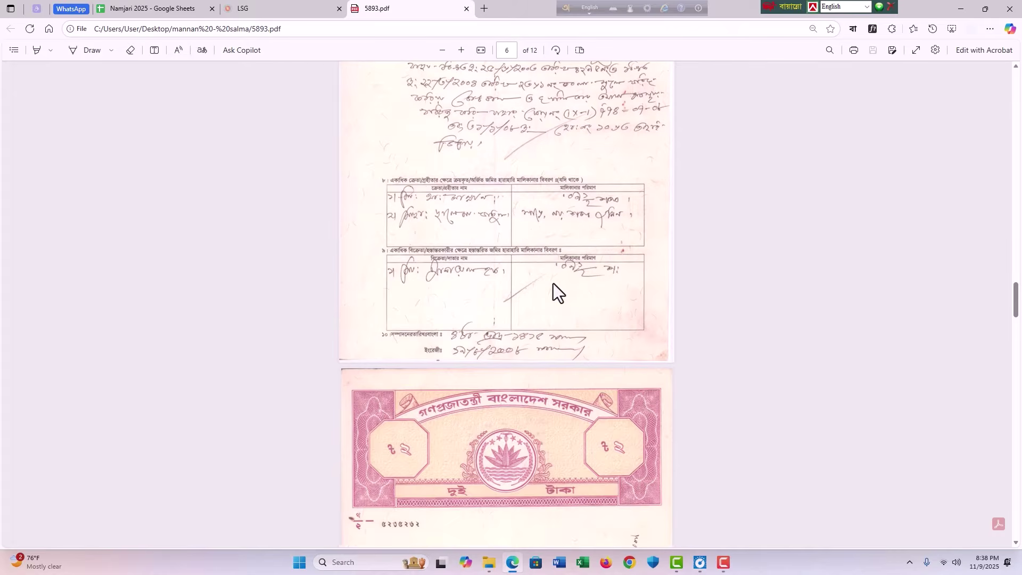
scroll(547, 245, up, 4)
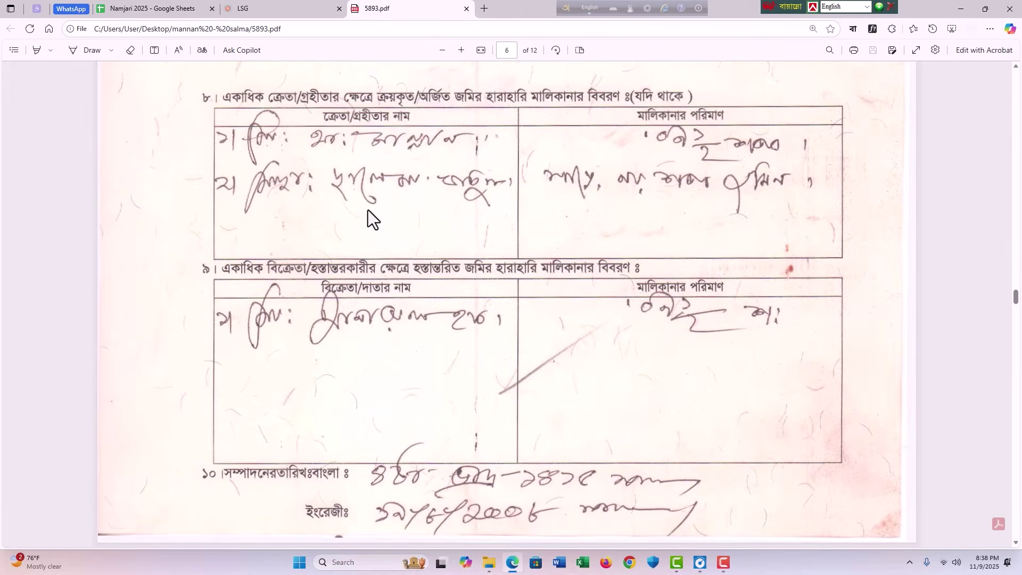
scroll(373, 213, up, 1)
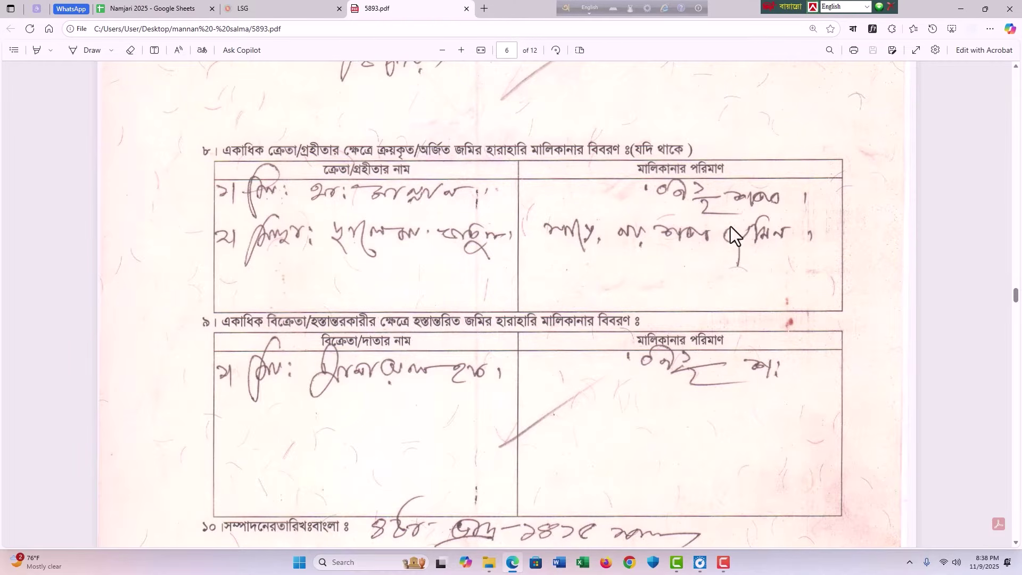
ctrl+scroll(716, 236, down, 3)
scroll(541, 235, down, 10)
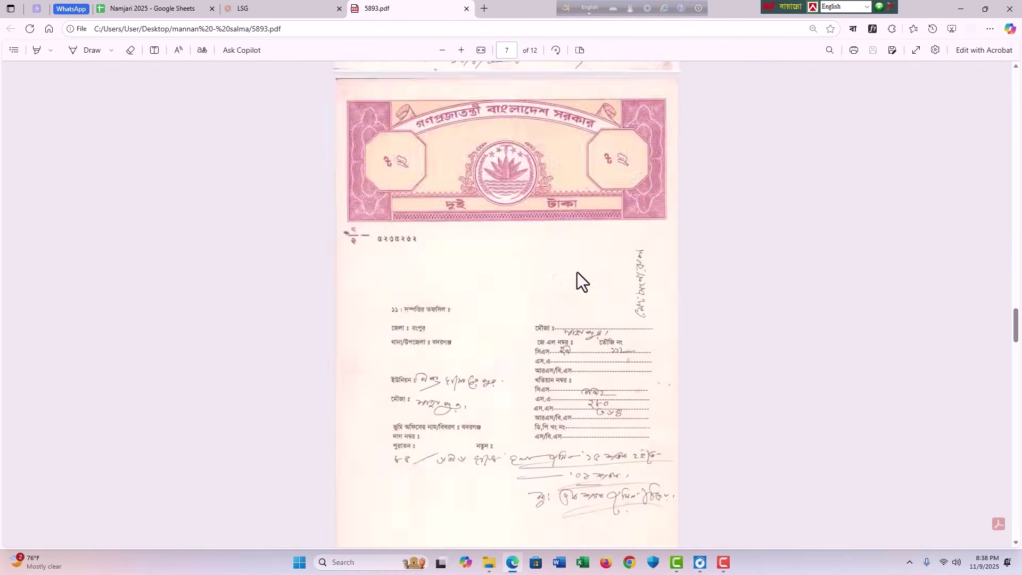
scroll(578, 272, up, 3)
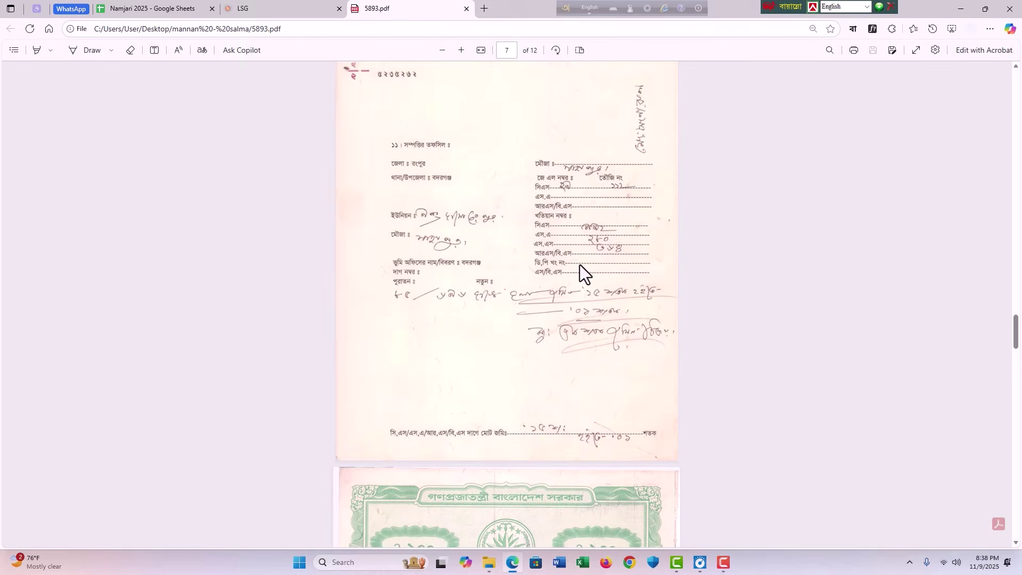
ctrl+scroll(580, 264, up, 2)
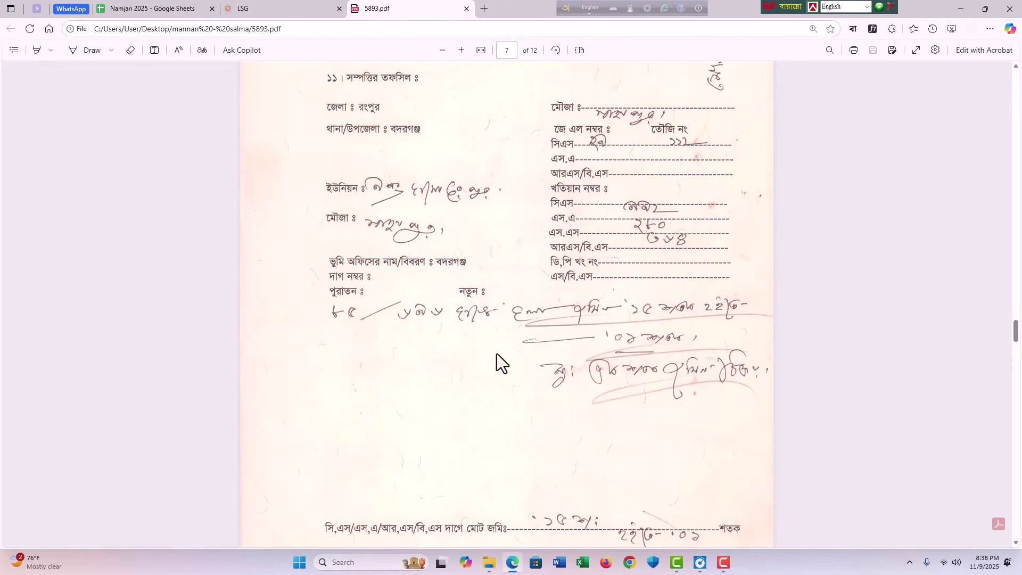
scroll(585, 251, up, 2)
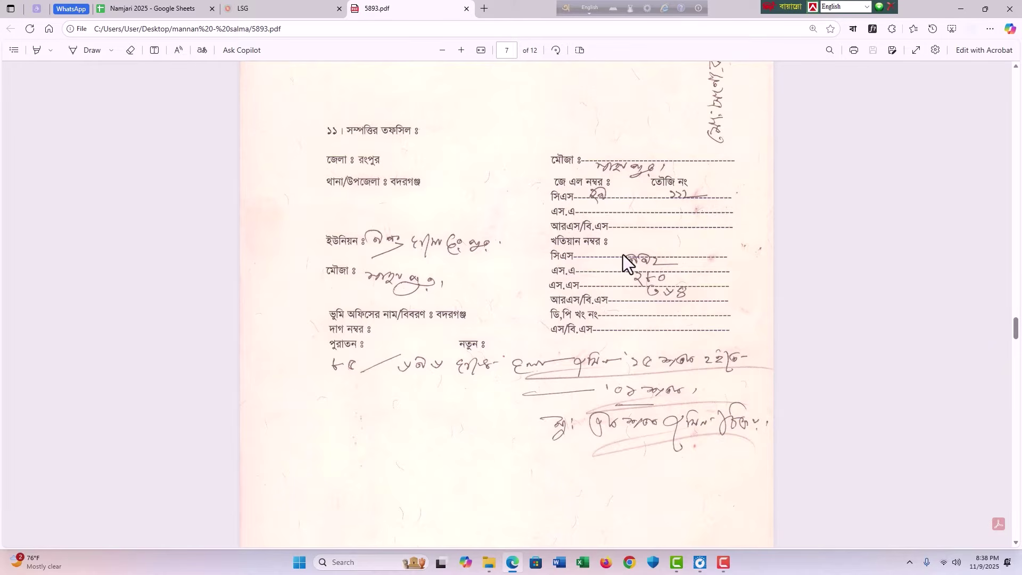
scroll(623, 254, down, 2)
ctrl+scroll(624, 255, down, 3)
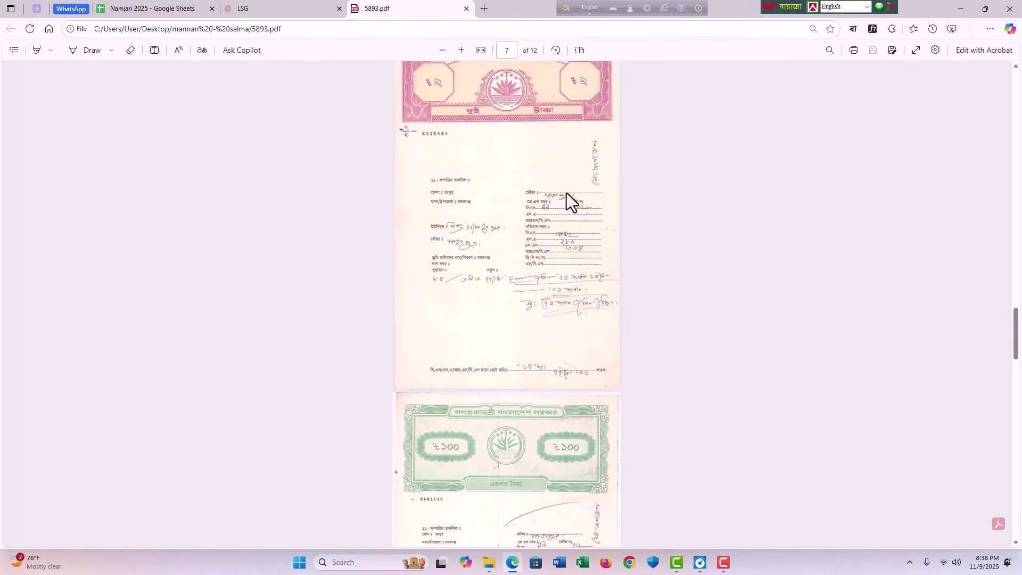
scroll(517, 261, down, 8)
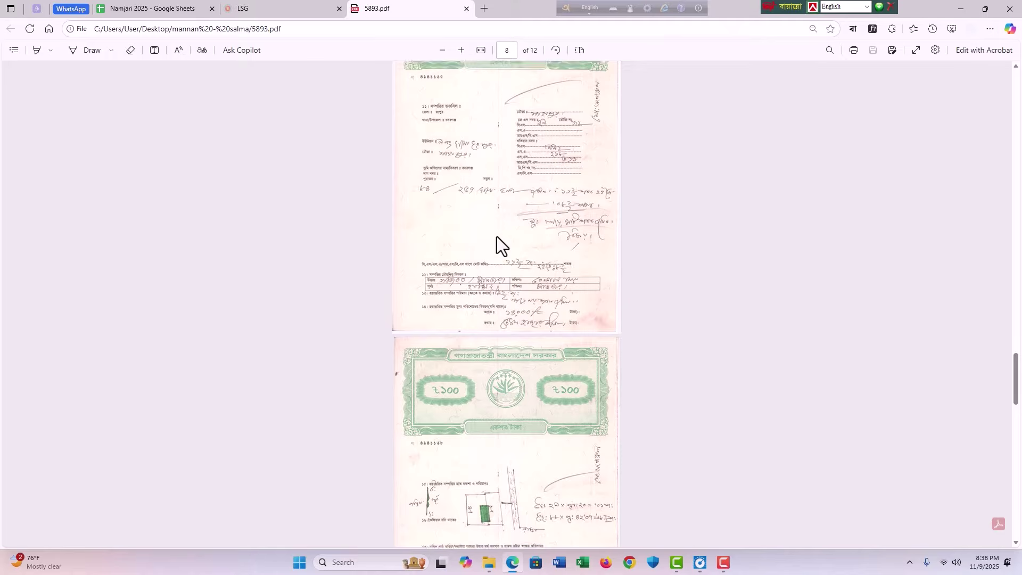
scroll(560, 261, up, 6)
ctrl+scroll(546, 152, up, 5)
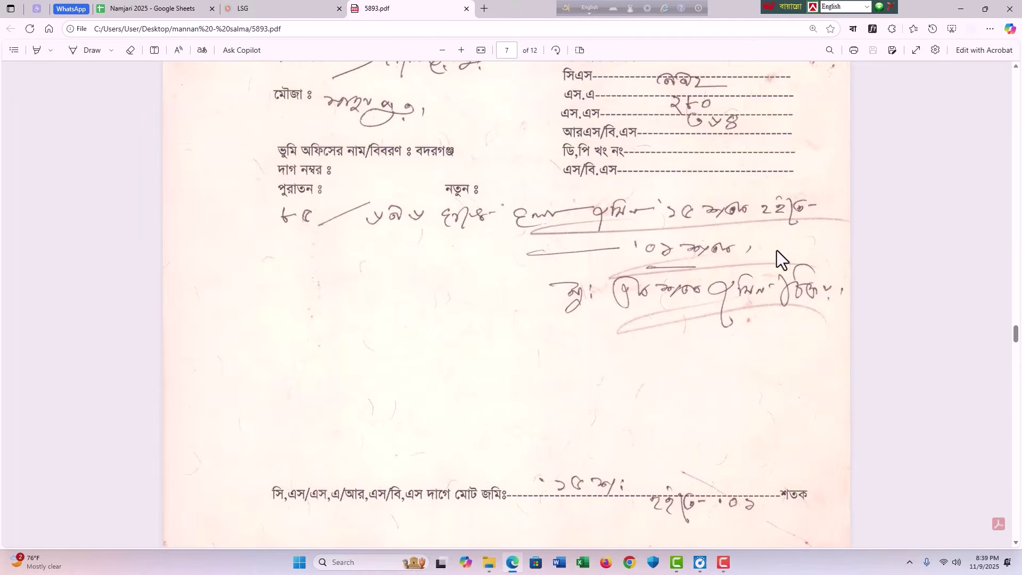
scroll(735, 245, up, 1)
scroll(727, 235, up, 1)
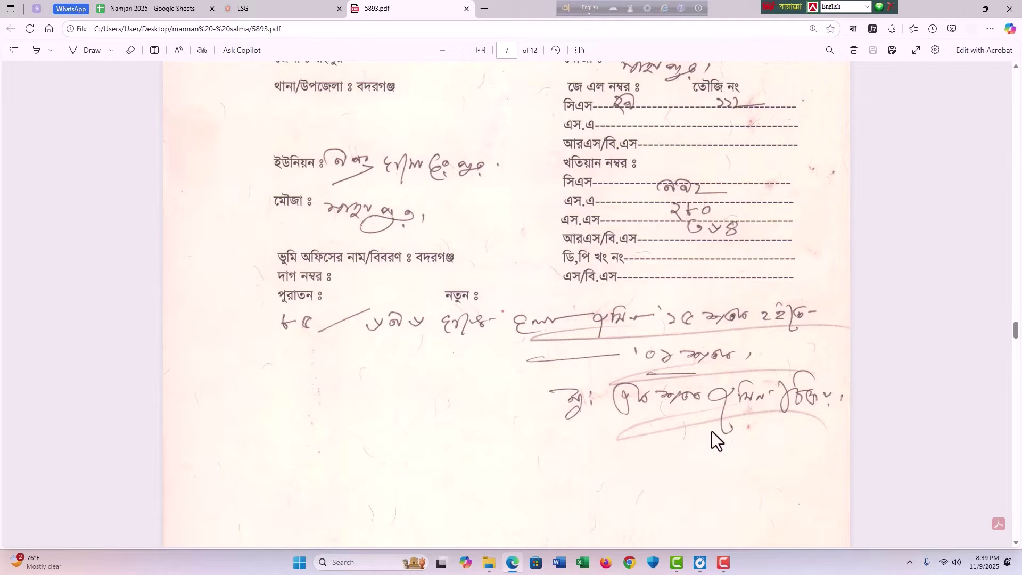
scroll(674, 319, down, 15)
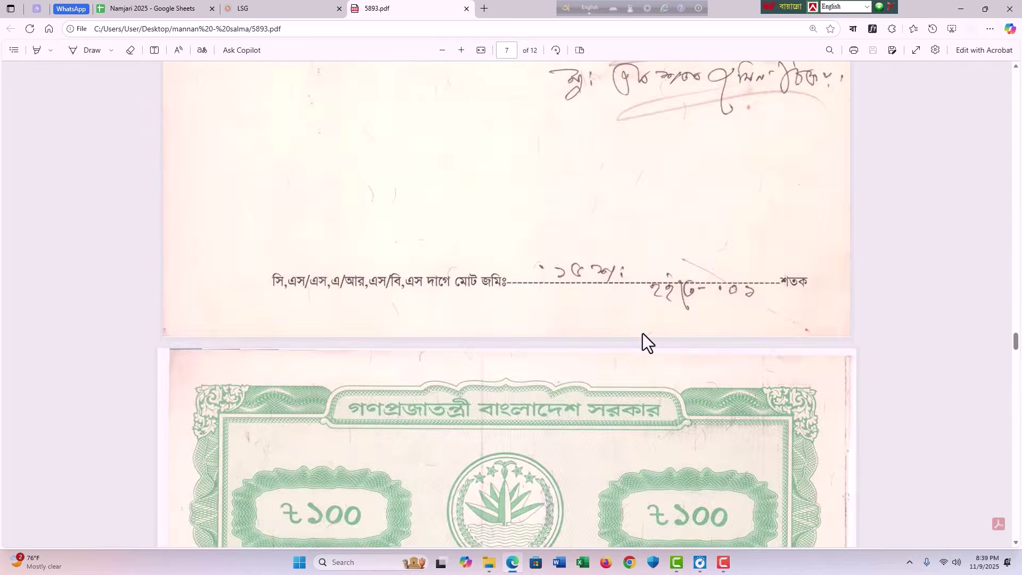
scroll(667, 318, down, 4)
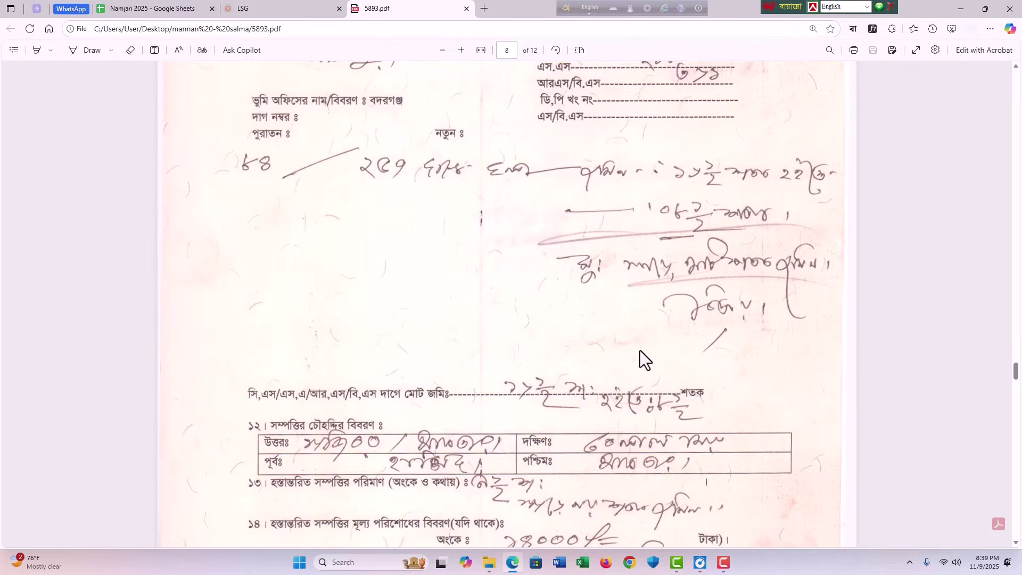
scroll(655, 336, up, 2)
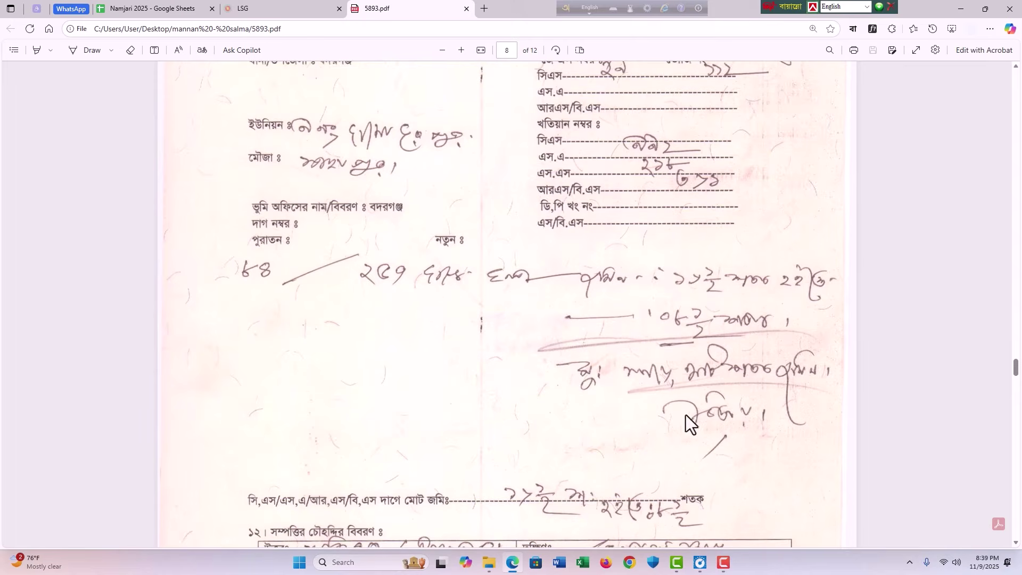
scroll(741, 365, down, 1)
scroll(506, 335, up, 2)
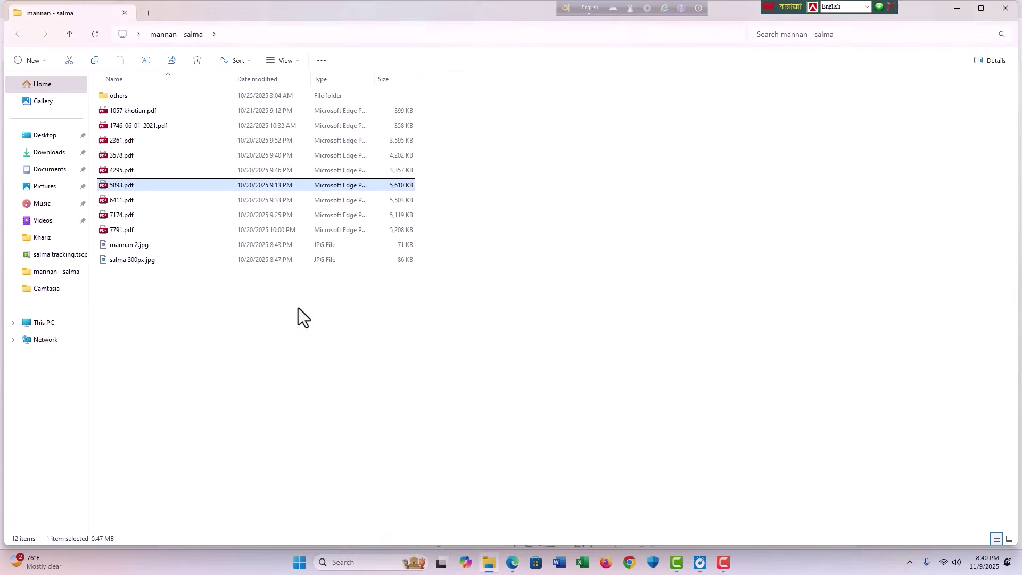
Step: Open 1057 khotian.pdf from the folder and inspect the record
click(298, 307)
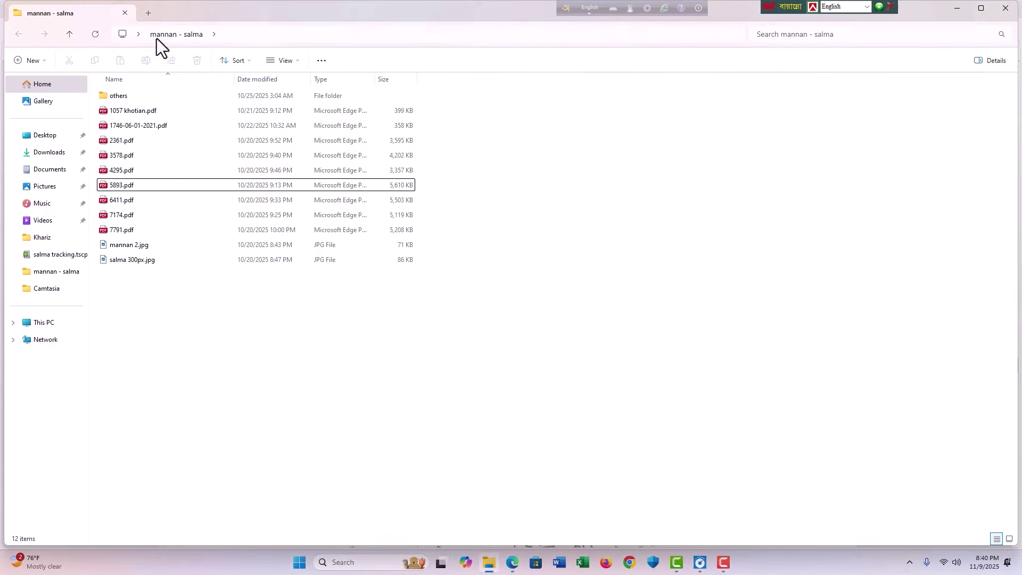
click(130, 111)
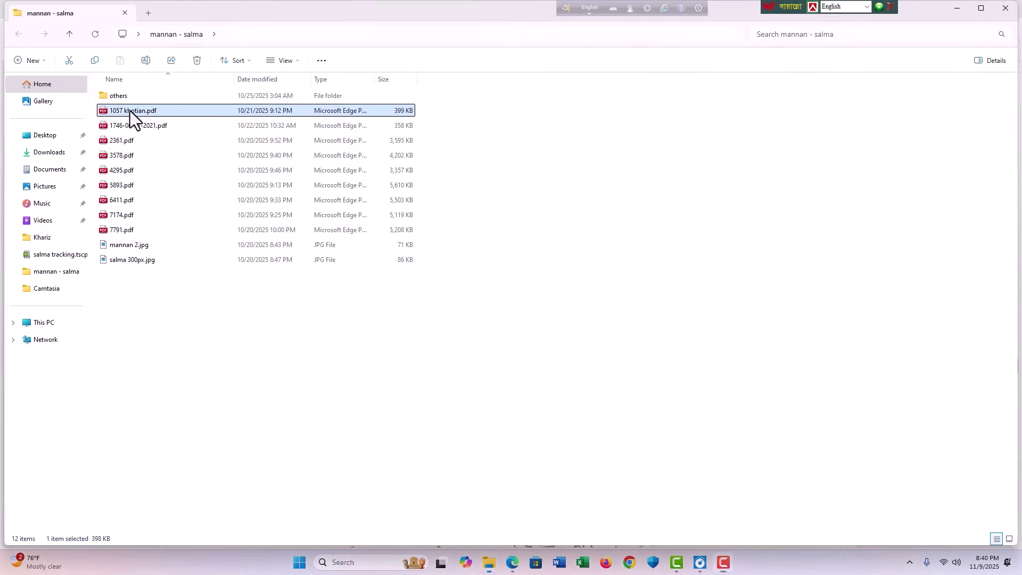
double_click(160, 111)
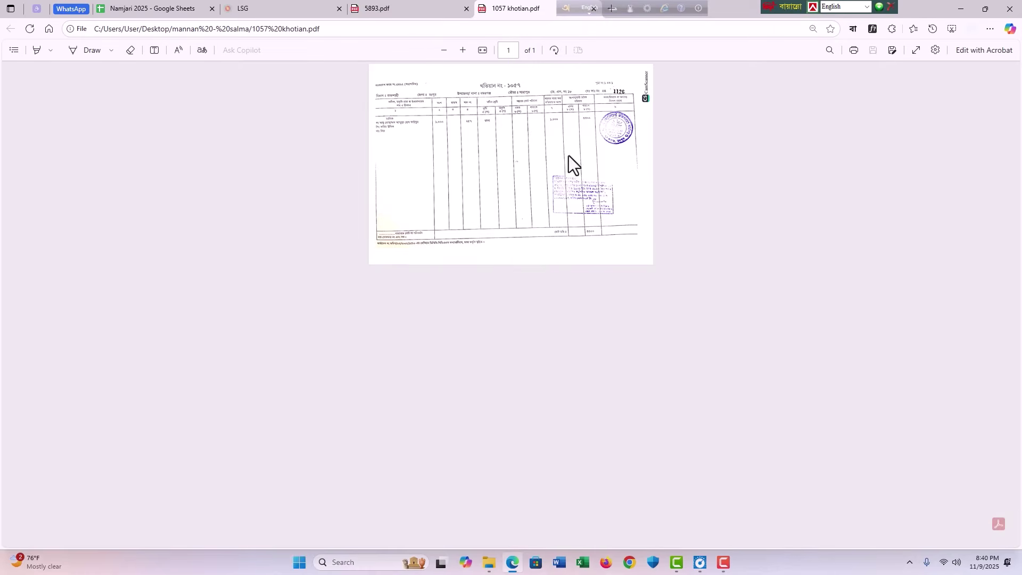
scroll(482, 133, up, 5)
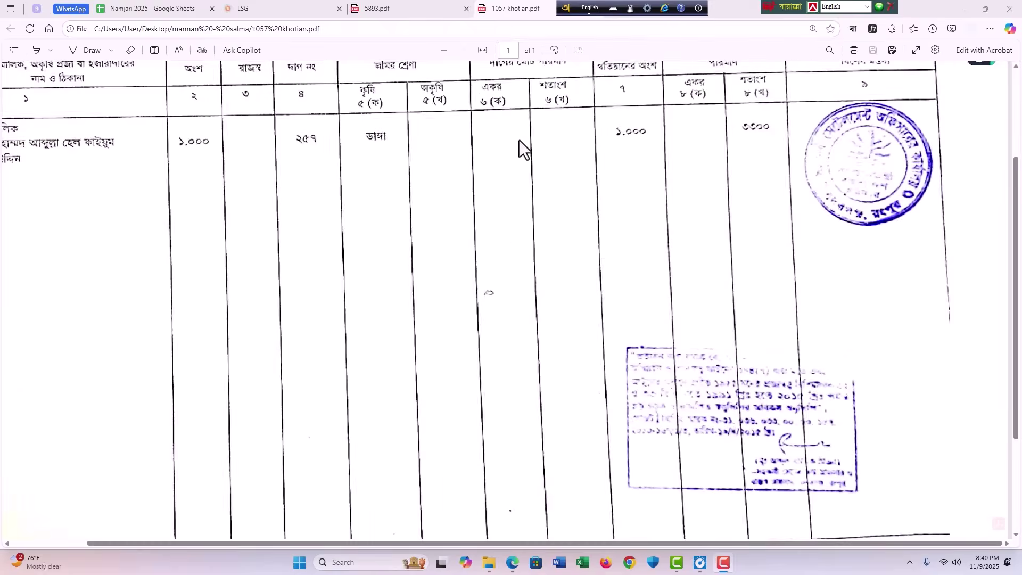
scroll(279, 87, down, 4)
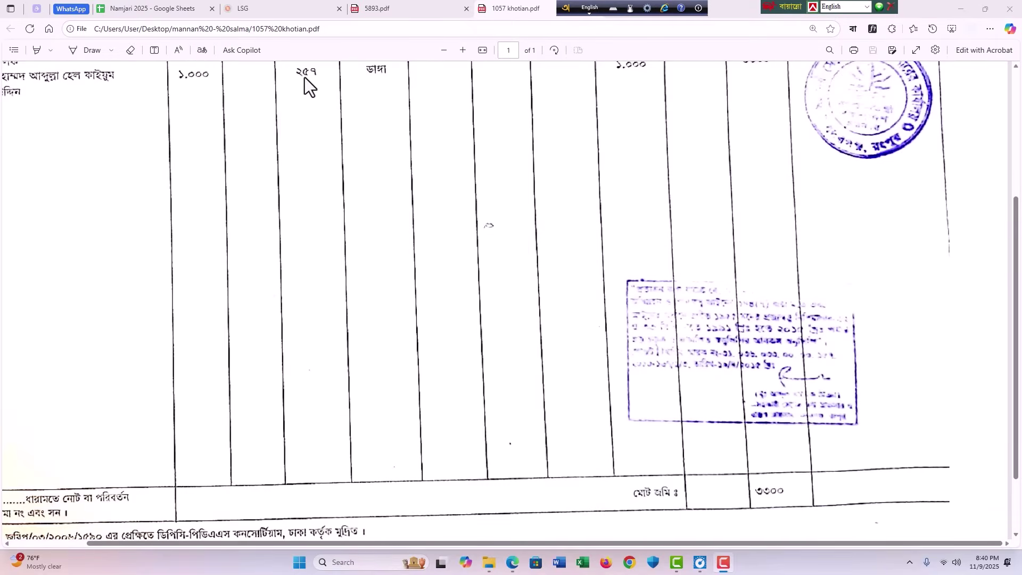
scroll(305, 78, down, 5)
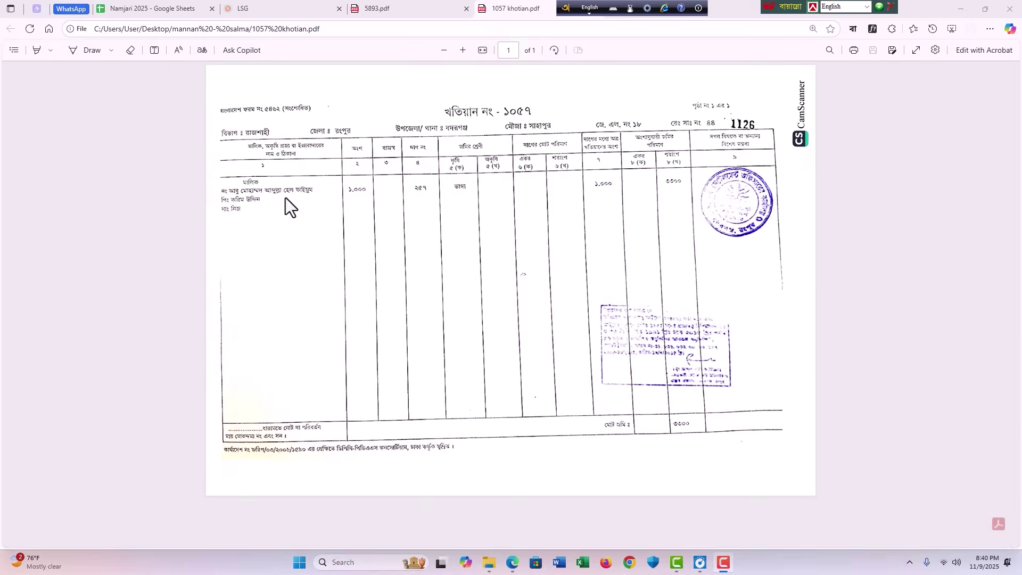
scroll(286, 197, up, 1)
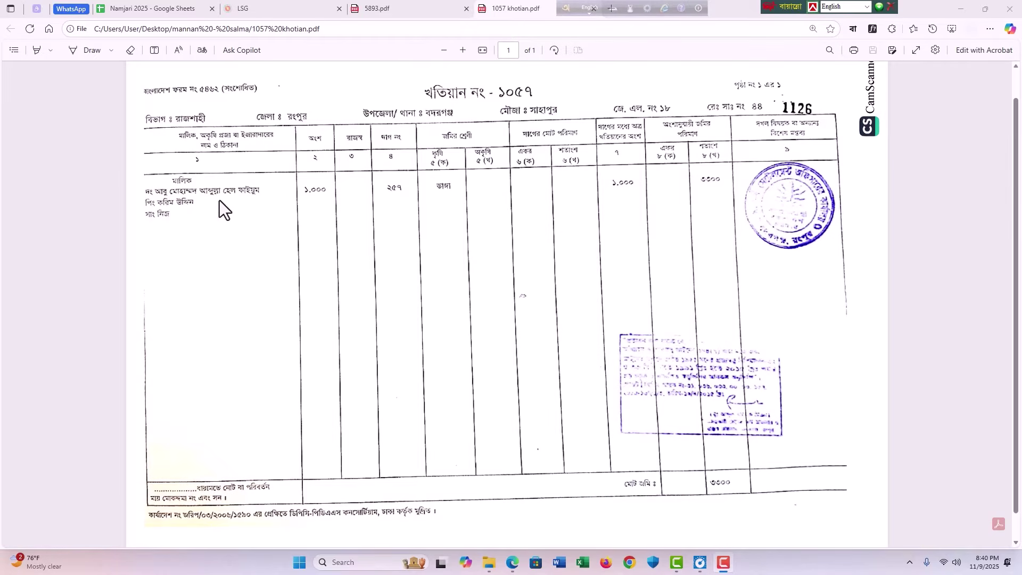
Step: Review section 7 on page 6 of the 5893 deed
click(412, 3)
scroll(714, 294, up, 4)
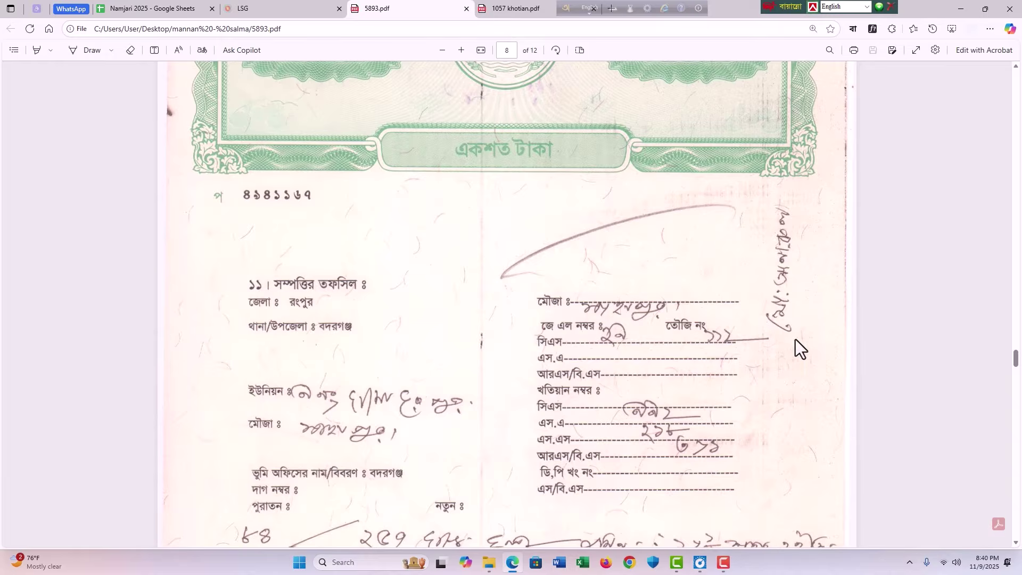
scroll(567, 220, down, 2)
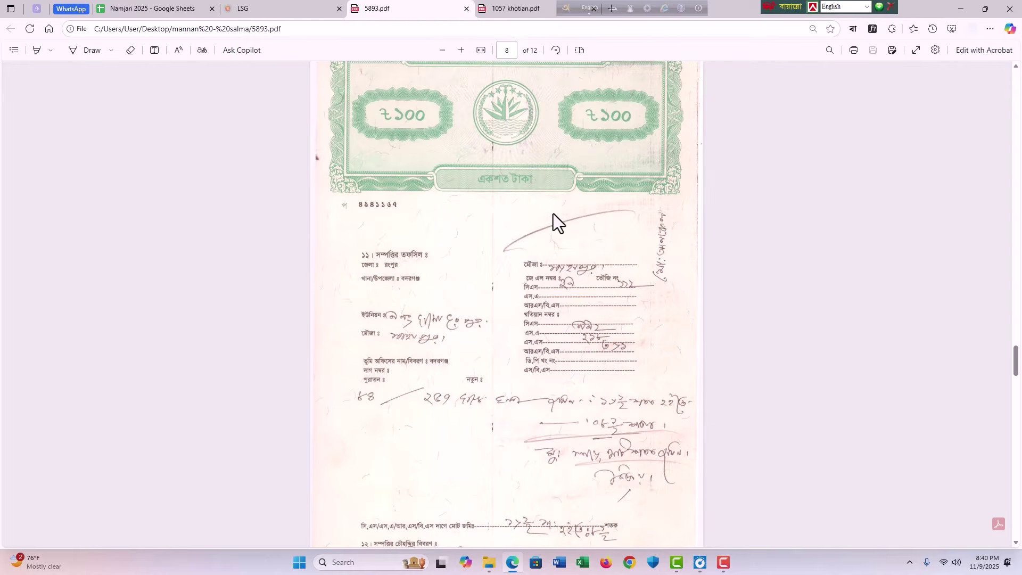
scroll(566, 234, up, 10)
scroll(568, 234, up, 8)
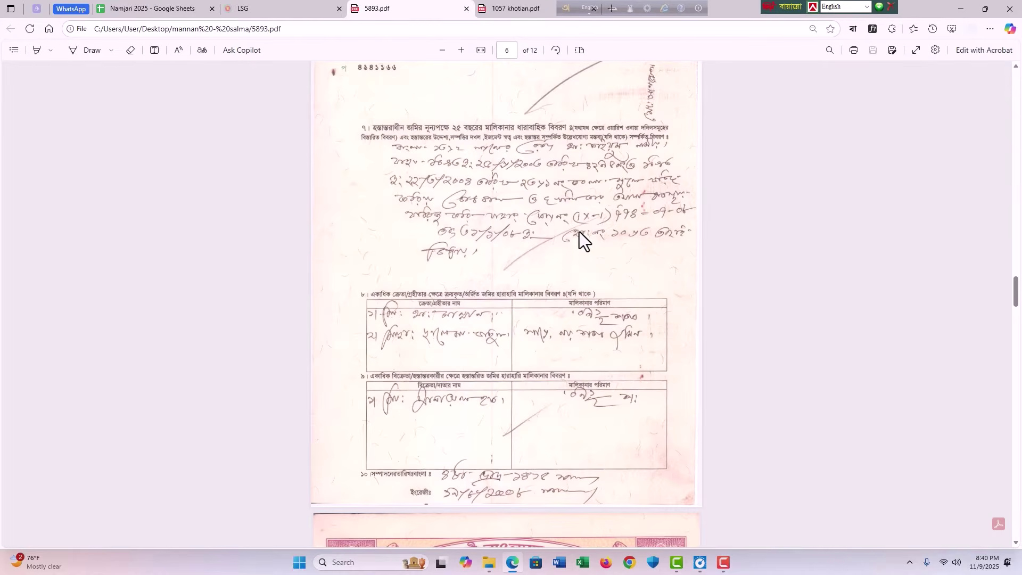
scroll(557, 186, up, 3)
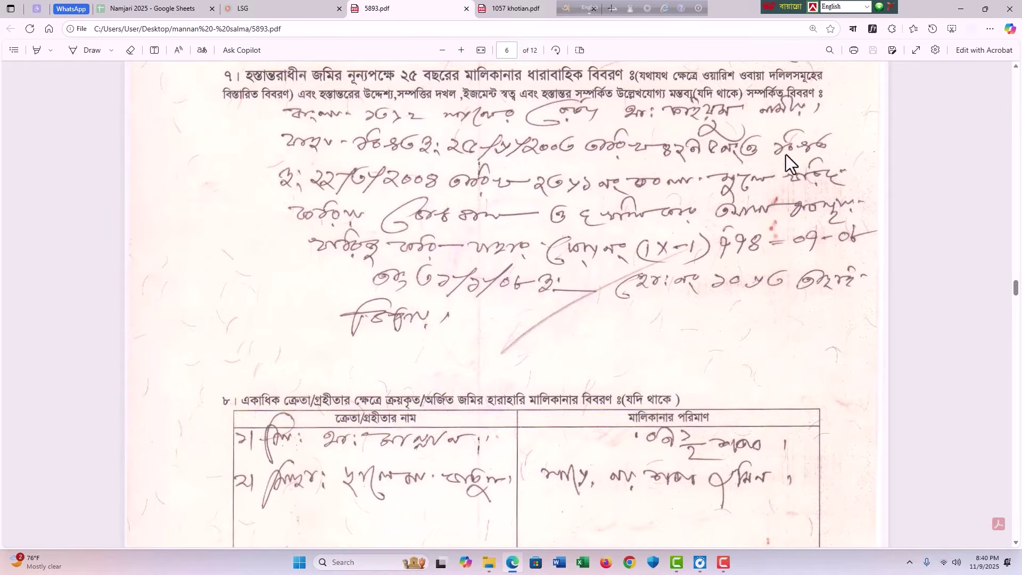
Step: Recheck the 1057 khotian against deed page 6, then return to the Namjari 2025 sheet
click(514, 8)
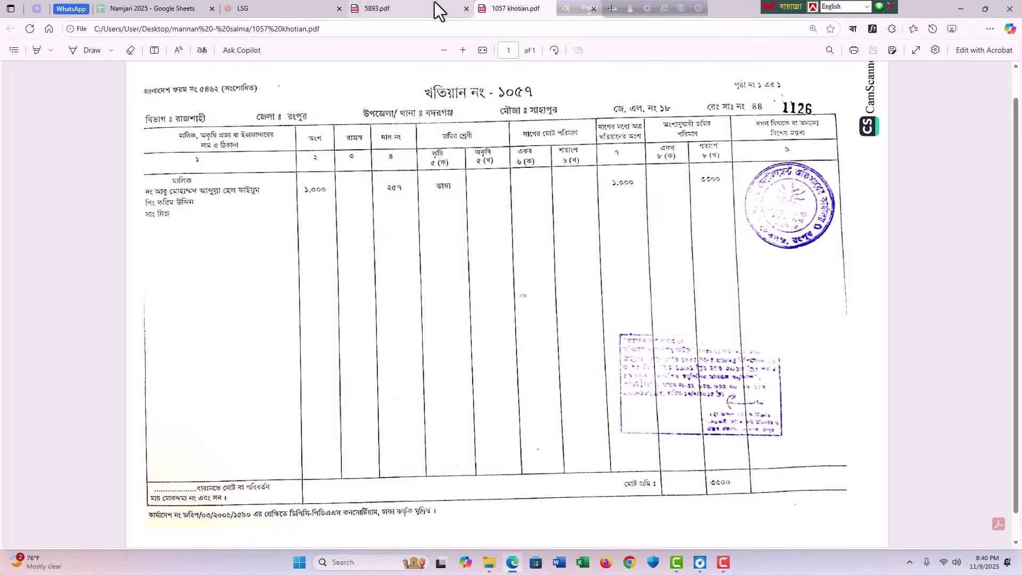
click(423, 12)
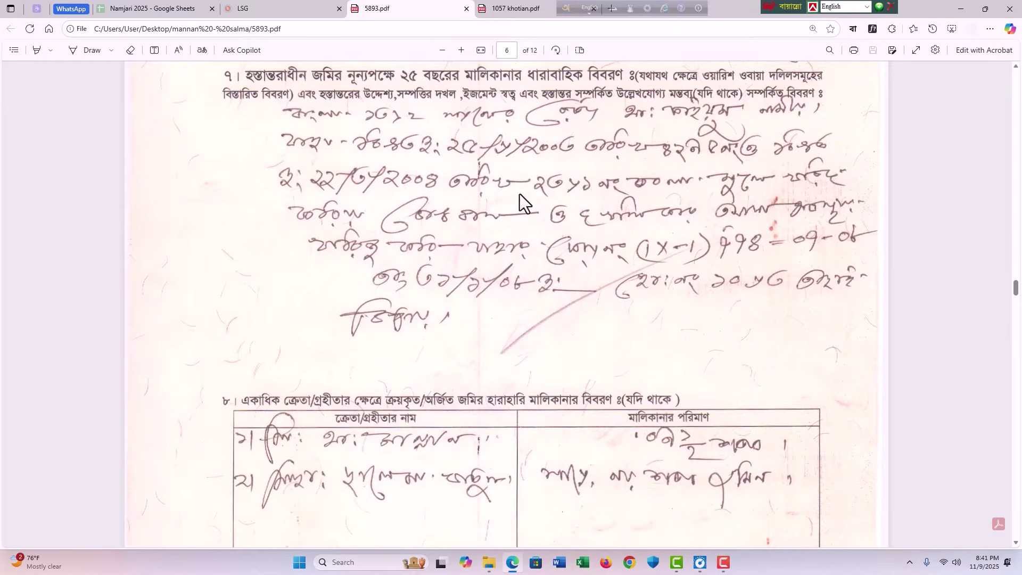
scroll(495, 133, up, 2)
scroll(550, 298, down, 4)
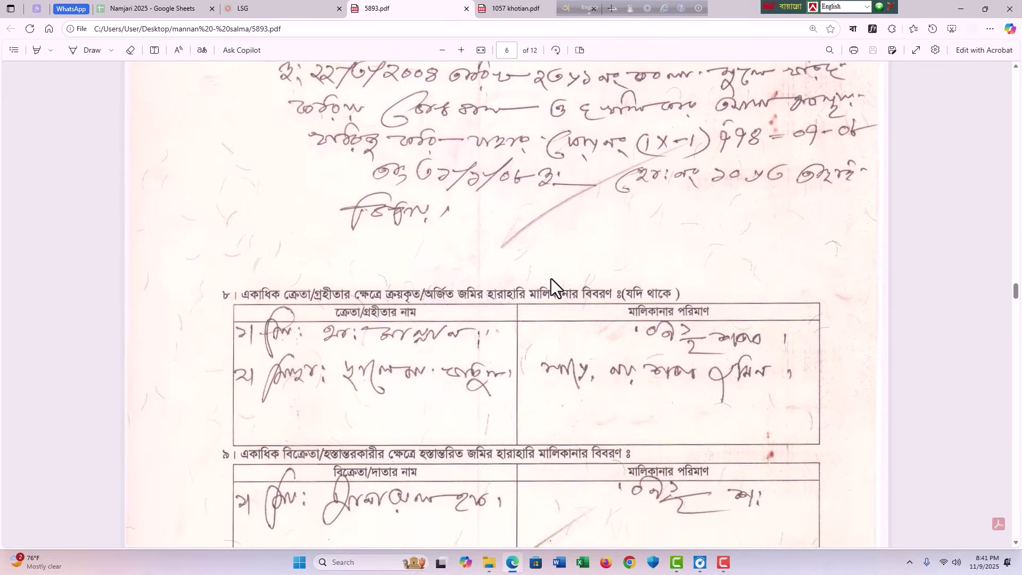
scroll(564, 255, up, 1)
scroll(407, 152, up, 2)
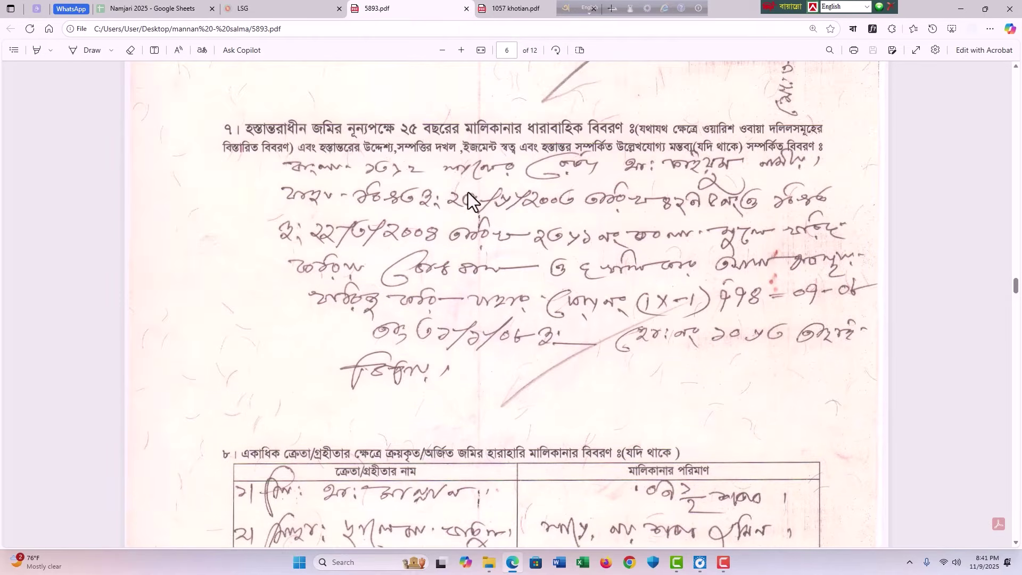
click(159, 9)
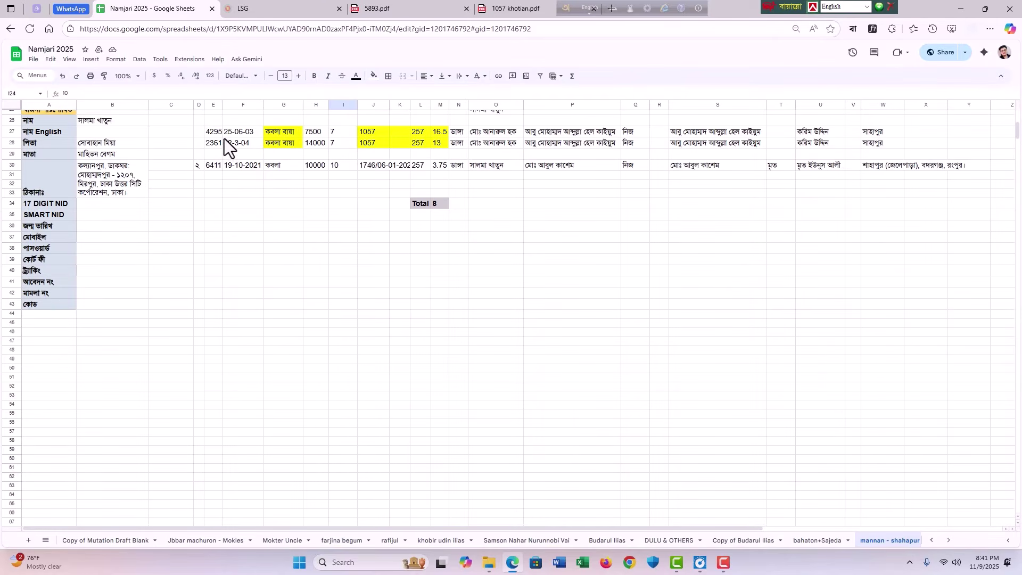
drag(212, 130, 890, 142)
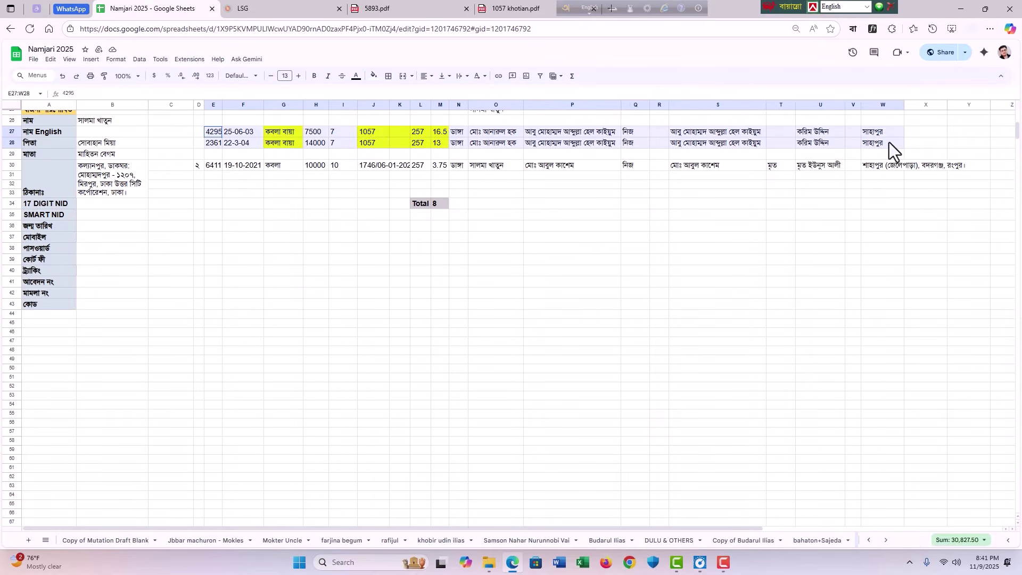
click(494, 292)
scroll(476, 263, up, 2)
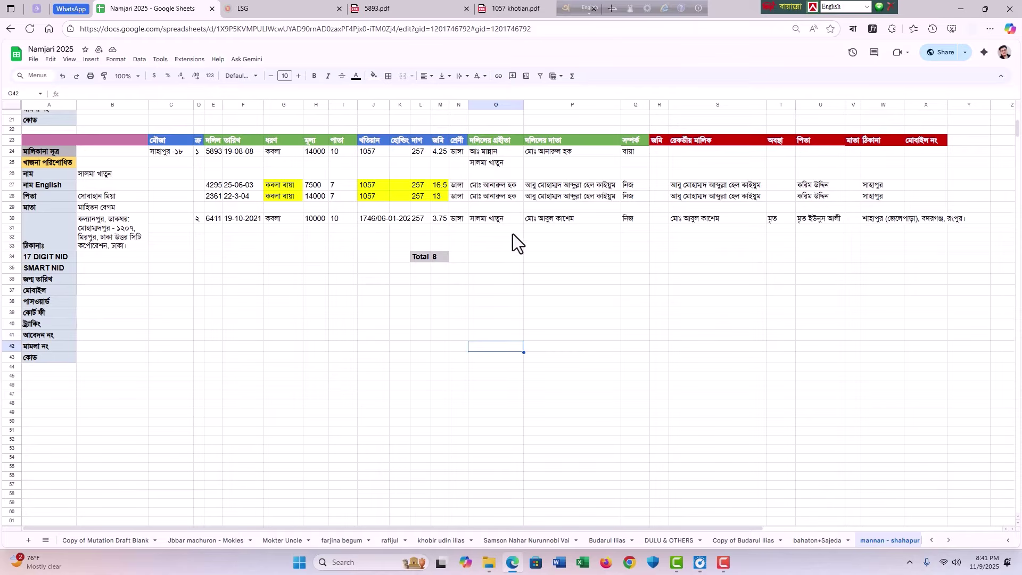
click(271, 259)
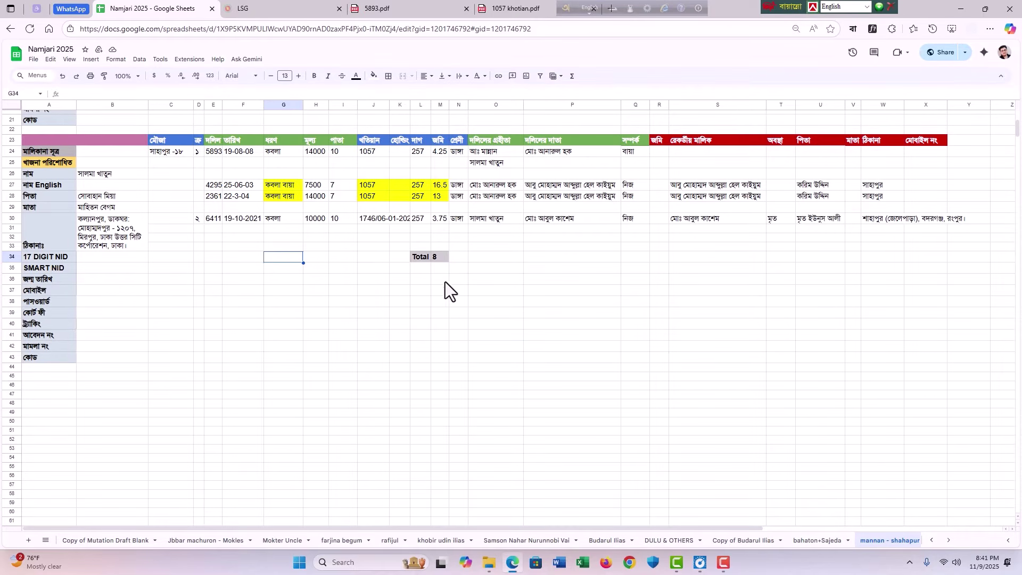
drag(210, 184, 879, 199)
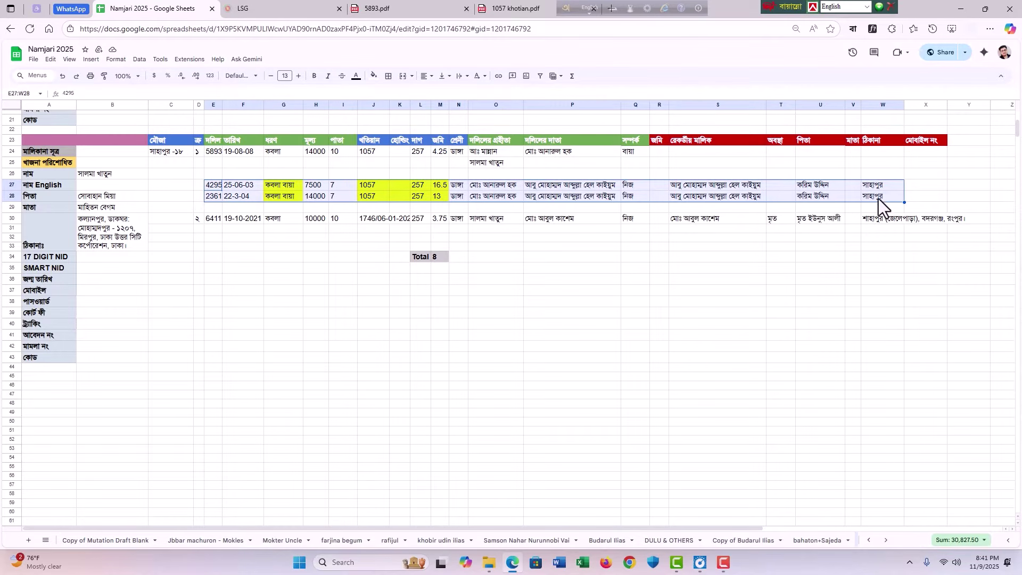
click(629, 274)
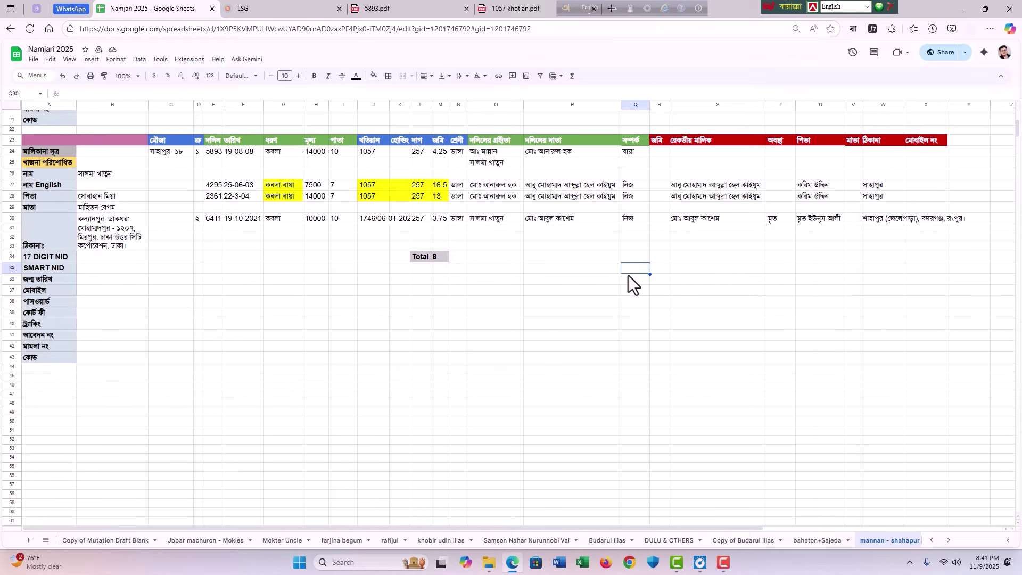
click(211, 186)
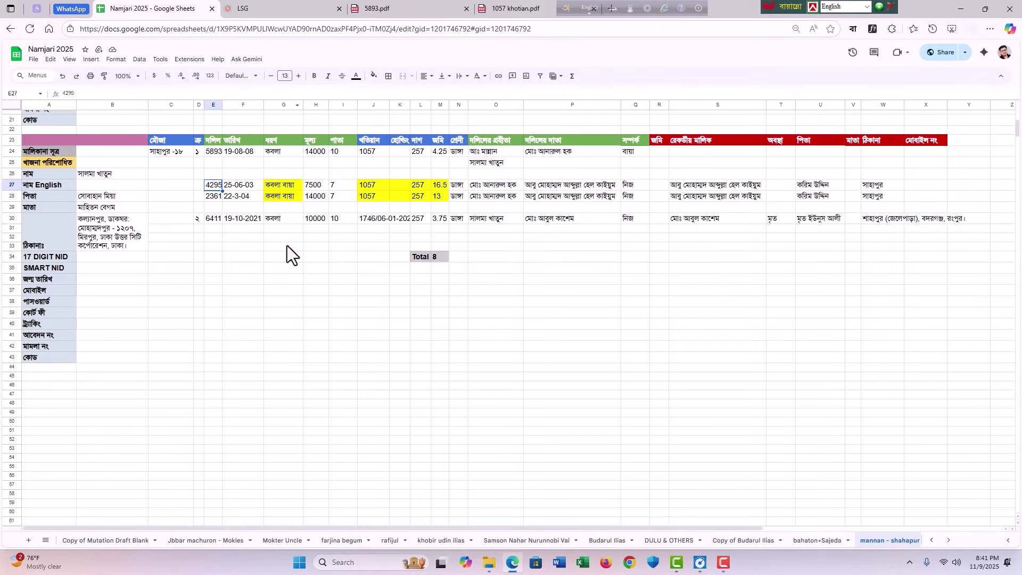
Step: Open the 4295 deed PDF from the deed folder
click(498, 566)
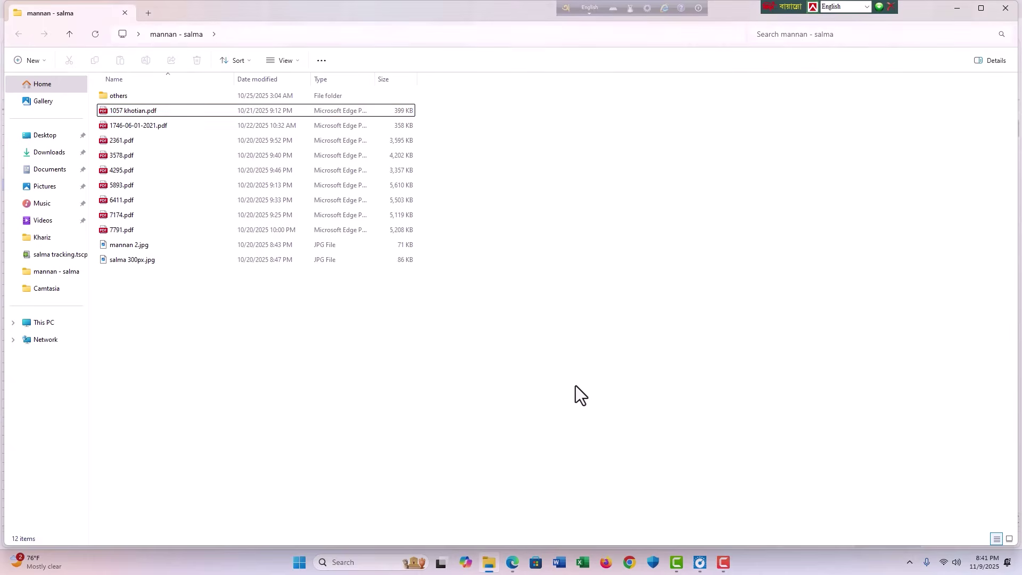
text(4)
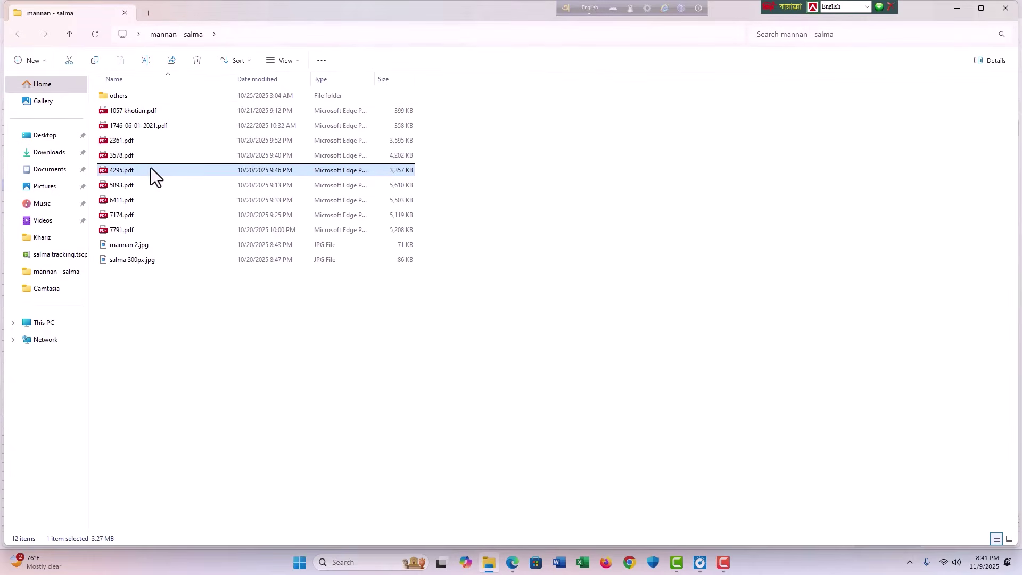
double_click(145, 170)
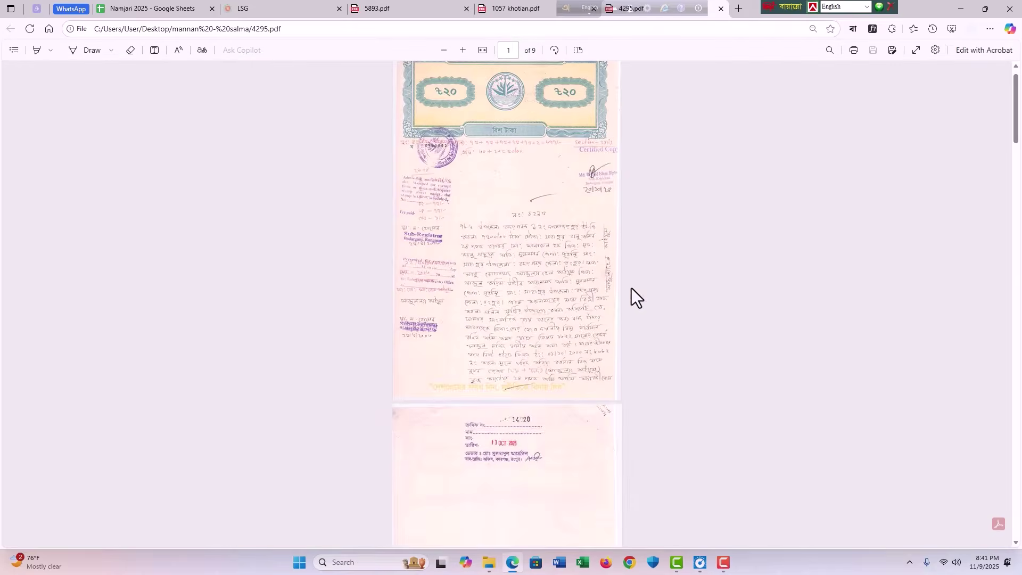
Step: Read the handwritten 4295 deed through page 4, then return to the Namjari 2025 sheet
ctrl+scroll(588, 153, up, 5)
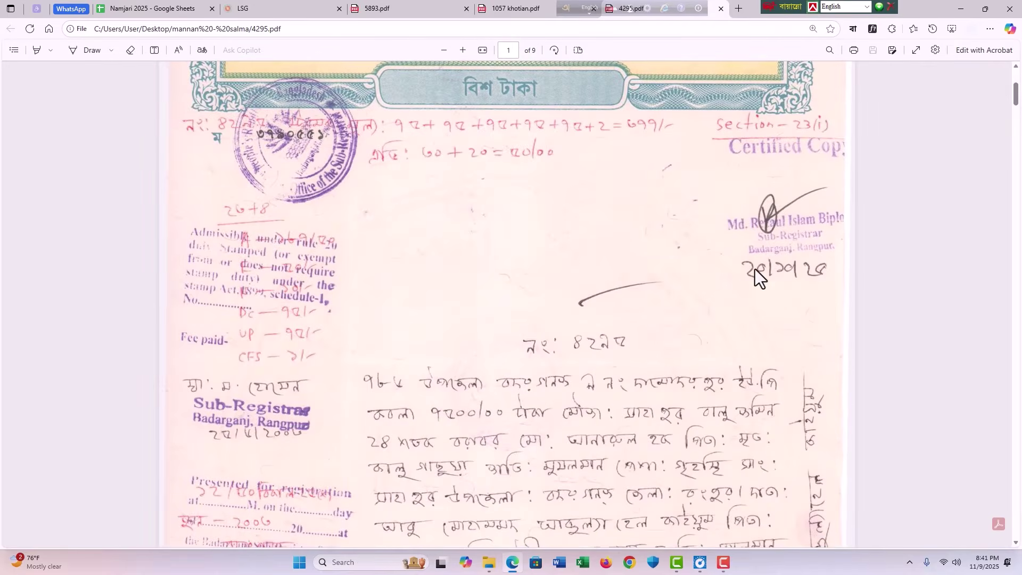
scroll(755, 270, down, 5)
scroll(650, 309, down, 5)
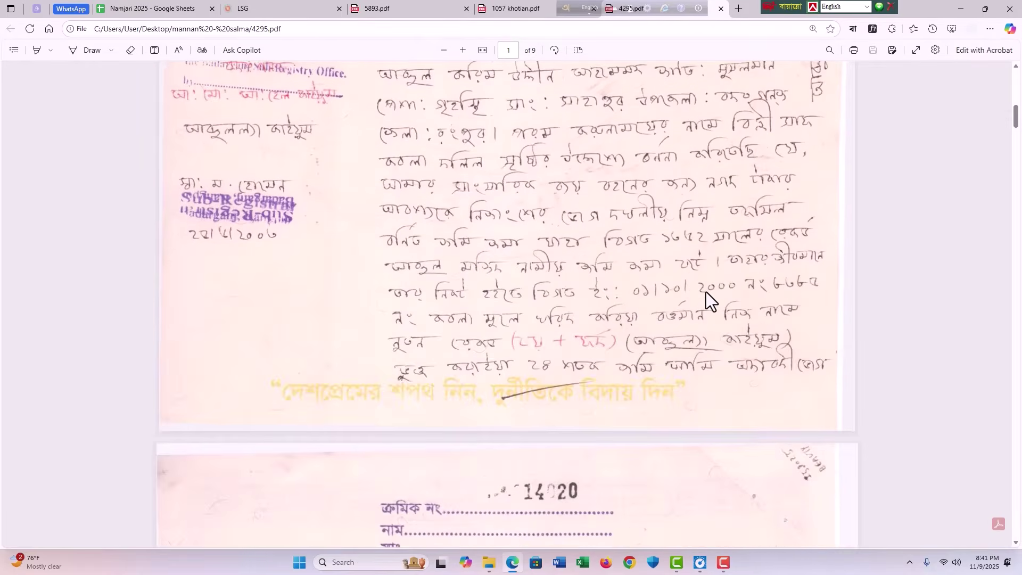
ctrl+scroll(706, 292, down, 4)
scroll(664, 267, up, 5)
ctrl+scroll(680, 342, up, 5)
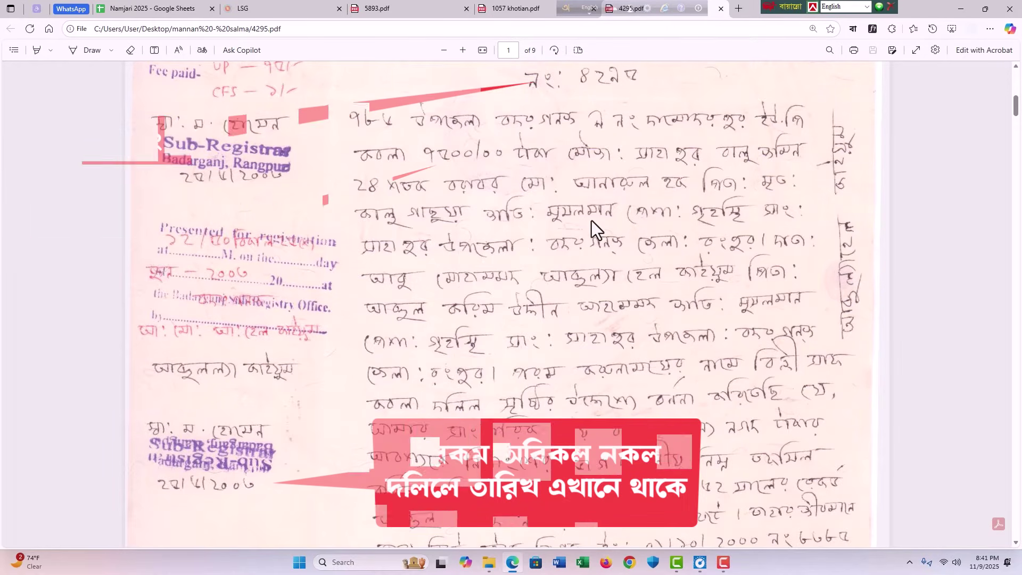
ctrl+scroll(605, 244, down, 4)
ctrl+scroll(576, 209, up, 3)
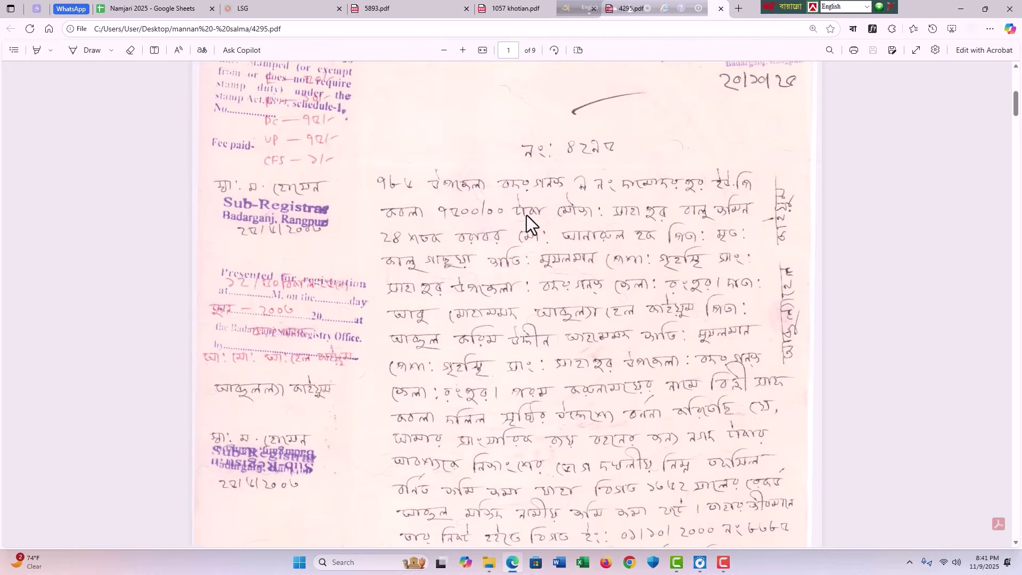
ctrl+scroll(737, 238, down, 3)
scroll(641, 274, down, 8)
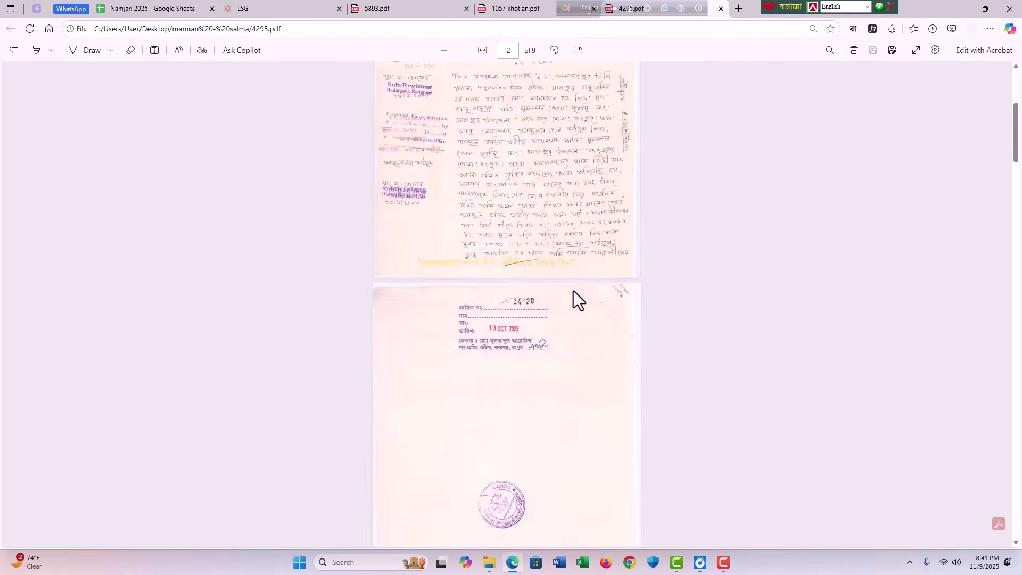
scroll(566, 297, up, 10)
scroll(558, 311, down, 15)
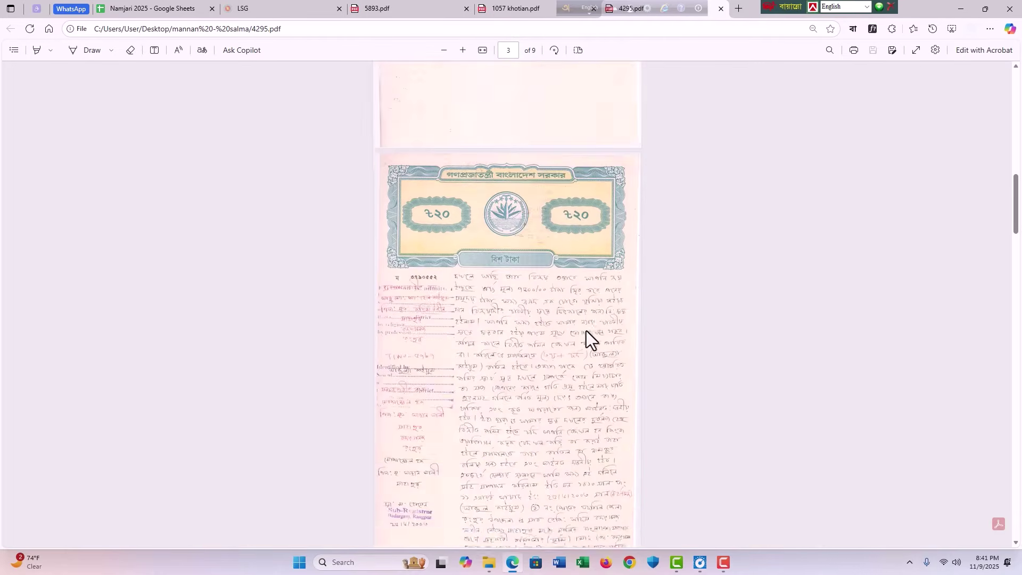
scroll(555, 272, up, 2)
ctrl+scroll(520, 319, up, 3)
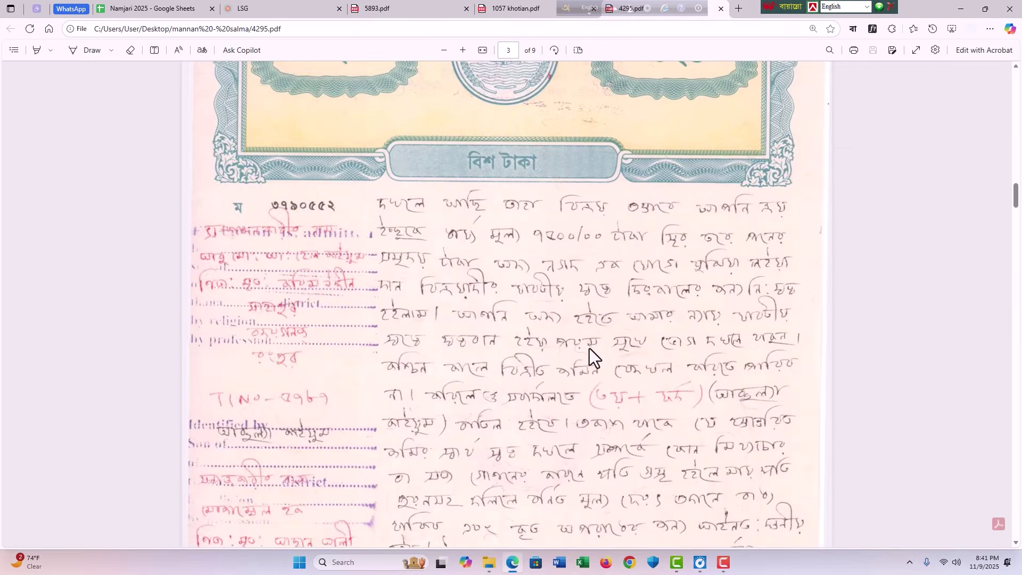
scroll(589, 358, up, 6)
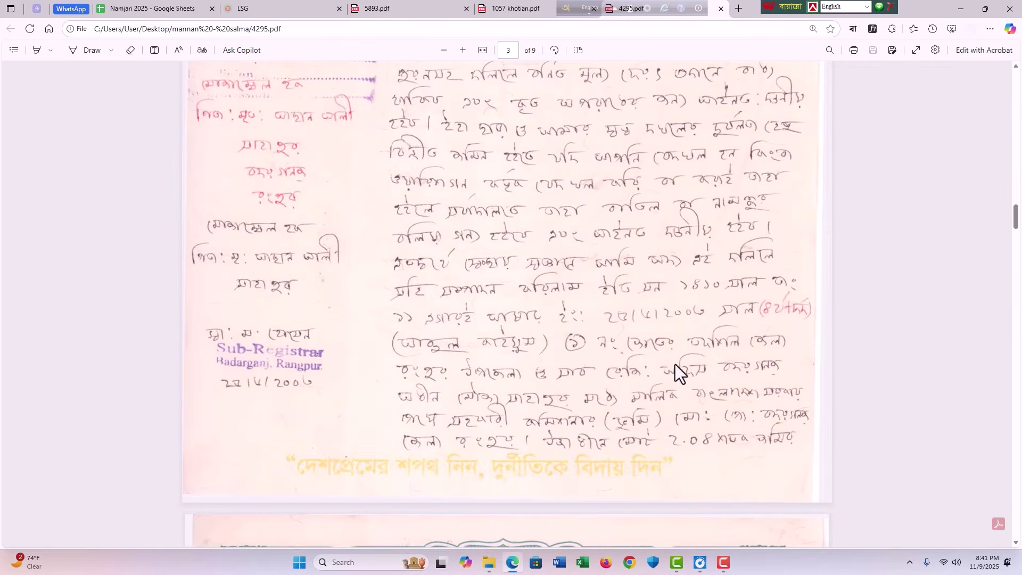
scroll(568, 319, down, 2)
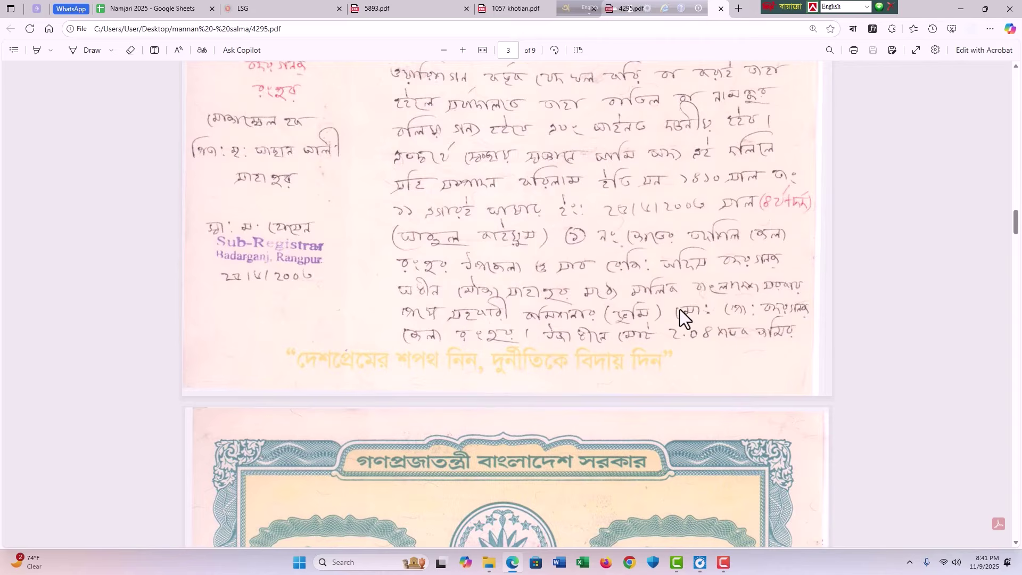
scroll(679, 308, down, 11)
scroll(679, 311, up, 5)
scroll(481, 447, down, 2)
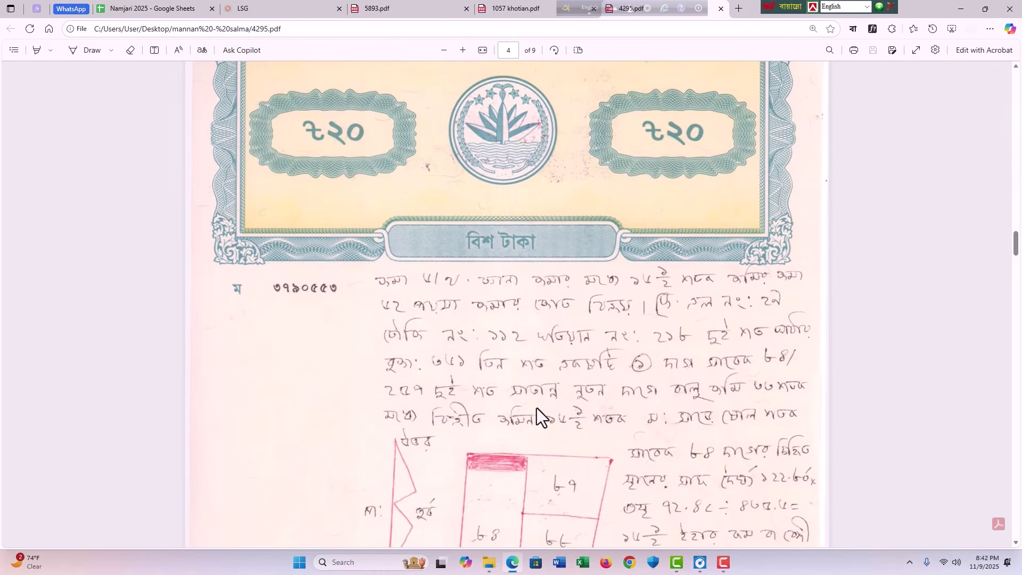
scroll(456, 365, down, 3)
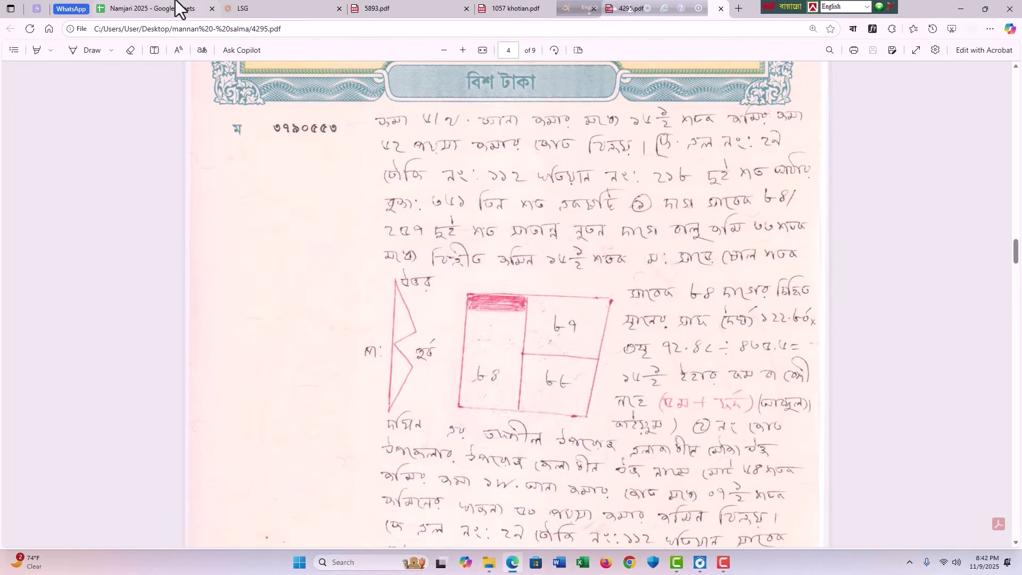
click(122, 3)
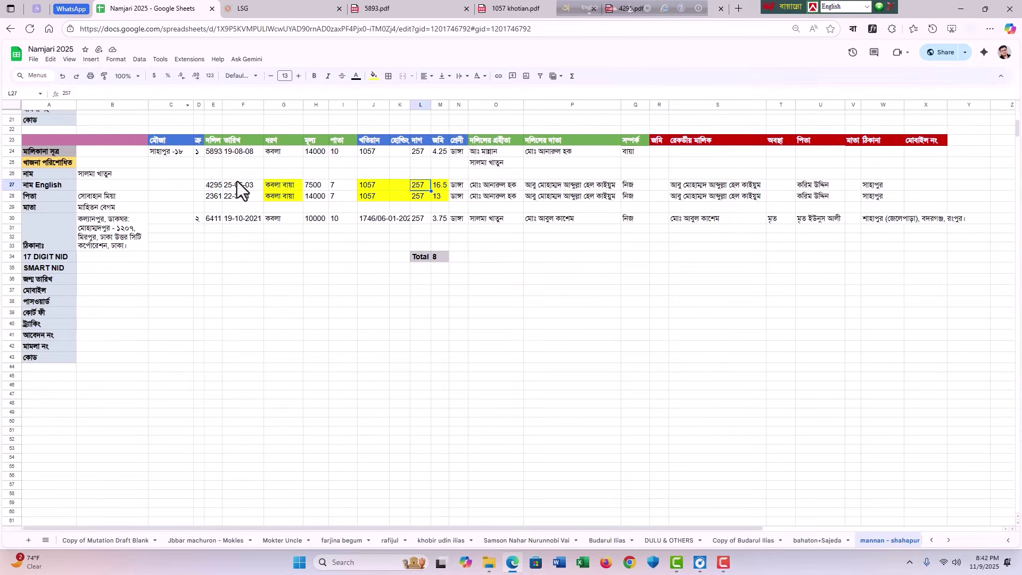
Step: Highlight the 5893 entry in rows 24–25 and the 4295 entry in row 27 to compare
drag(216, 185, 909, 175)
click(820, 279)
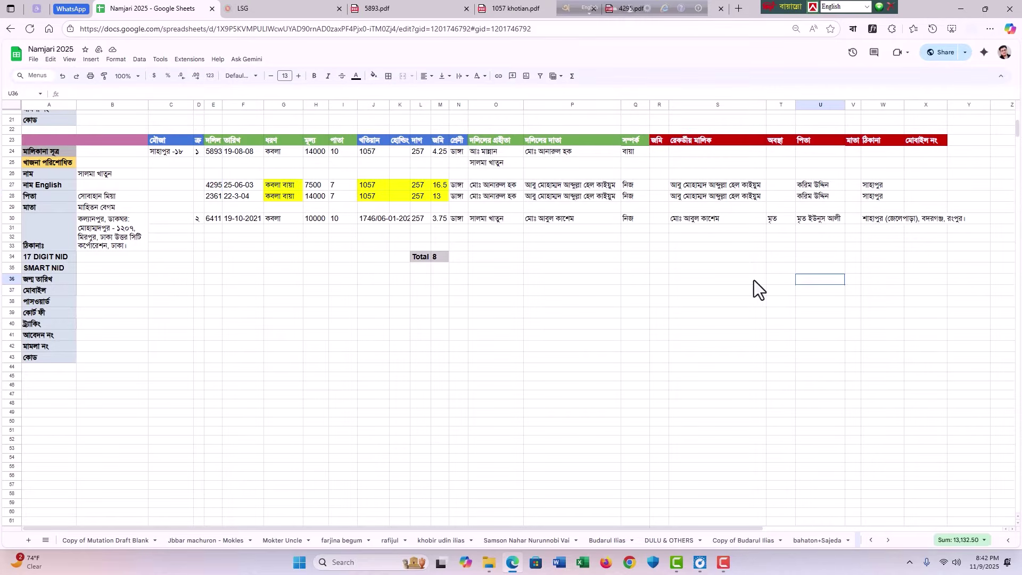
drag(213, 152, 660, 167)
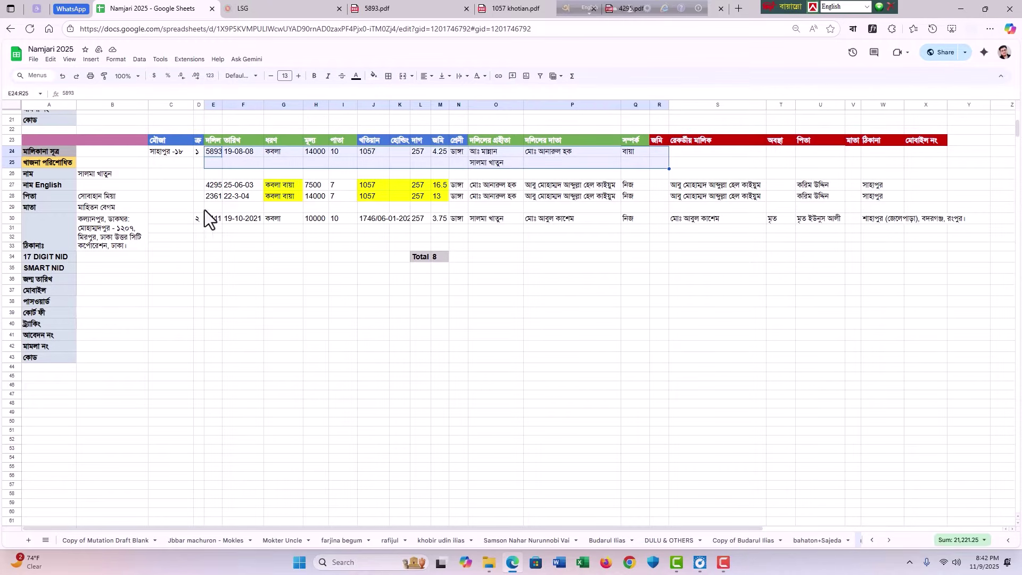
drag(213, 184, 877, 193)
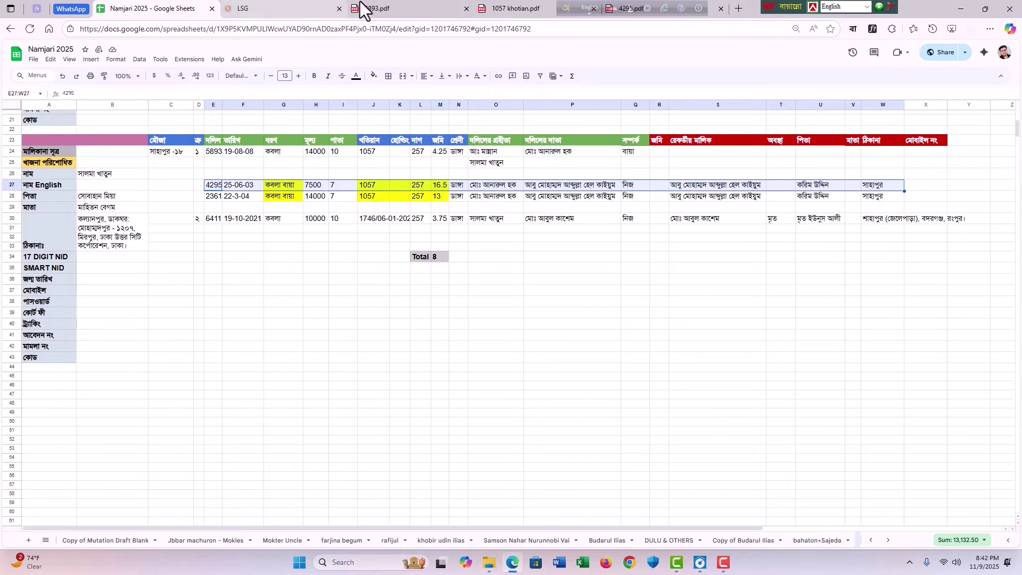
click(391, 7)
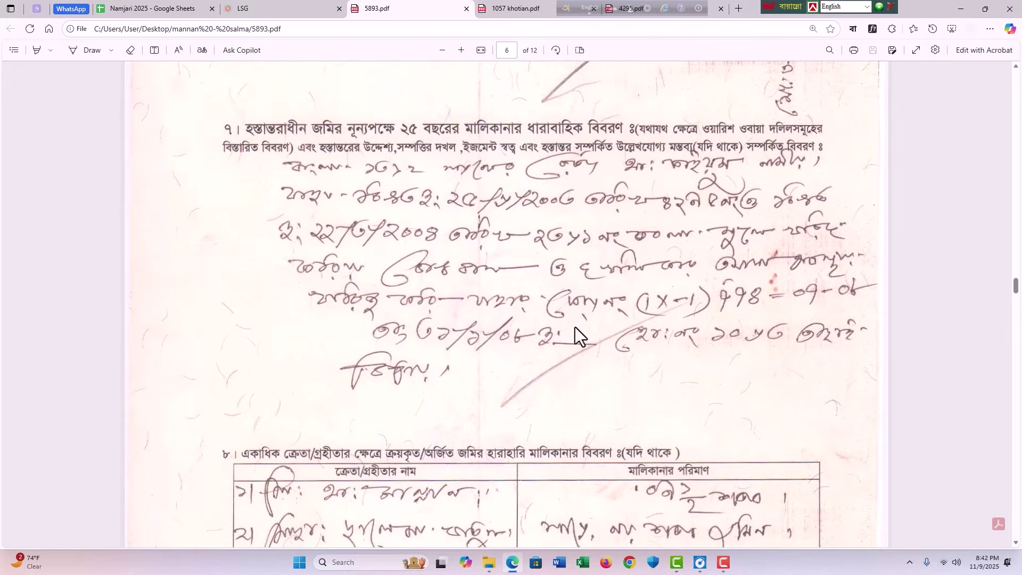
Step: Scroll the 5893 deed pages, then zoom in on the 1057 khotian's stamp
scroll(578, 290, down, 20)
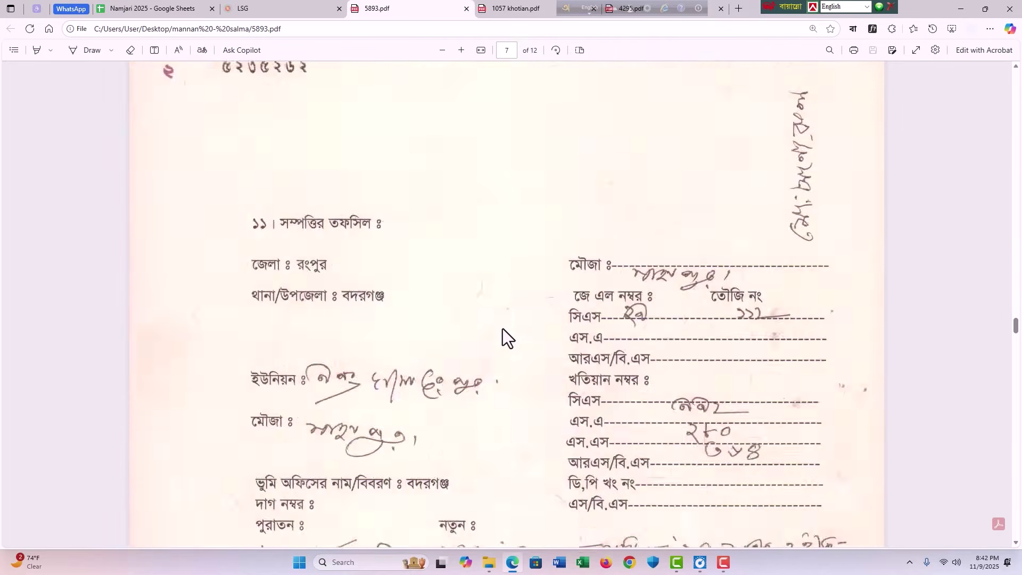
scroll(517, 343, down, 10)
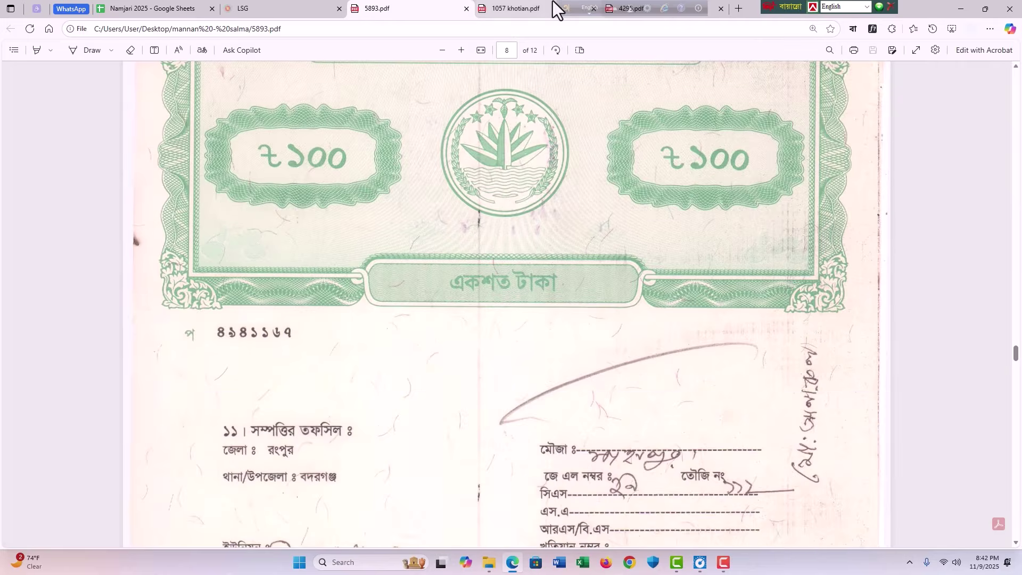
click(548, 9)
ctrl+scroll(708, 357, up, 6)
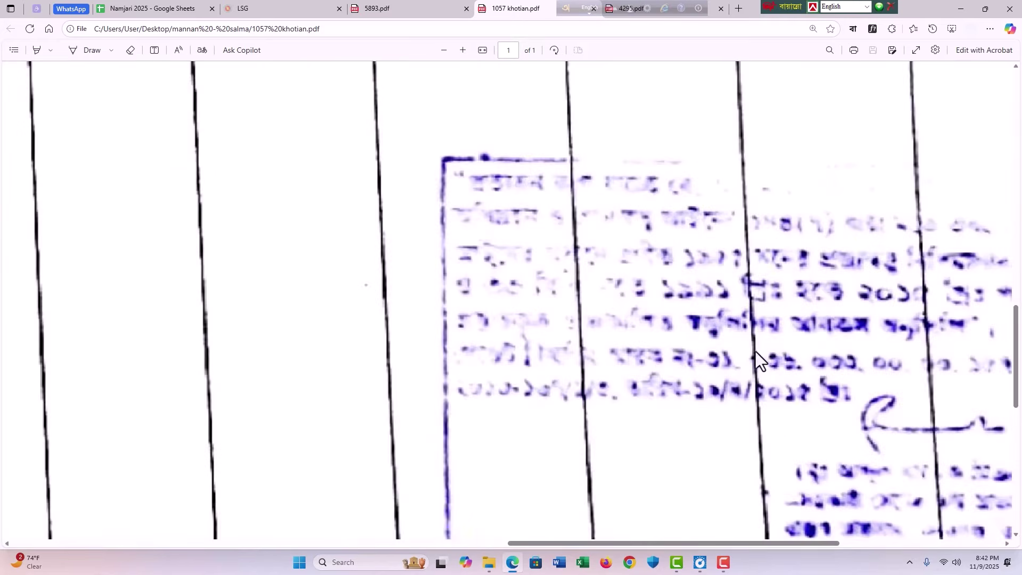
ctrl+scroll(879, 302, down, 7)
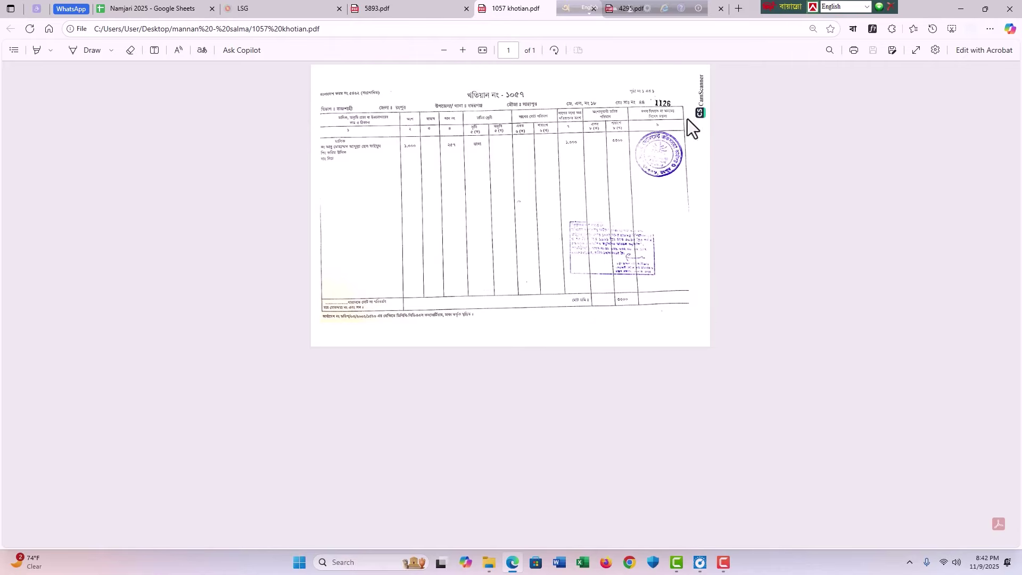
ctrl+scroll(675, 252, up, 3)
ctrl+scroll(767, 344, up, 3)
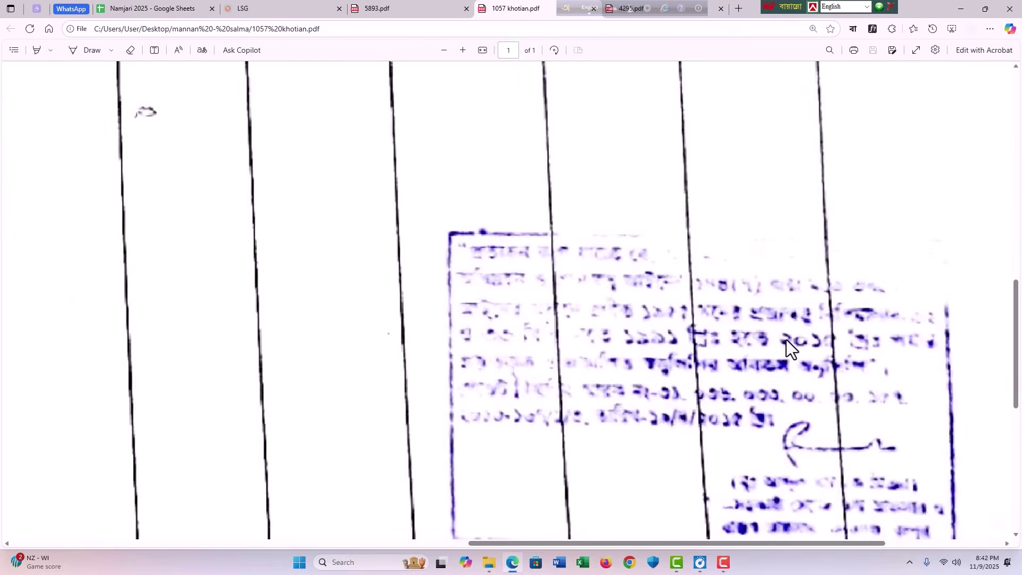
ctrl+scroll(807, 340, down, 4)
Step: Recheck 5893.pdf, then return to Namjari 2025 and highlight the deed block D24:X28
click(367, 8)
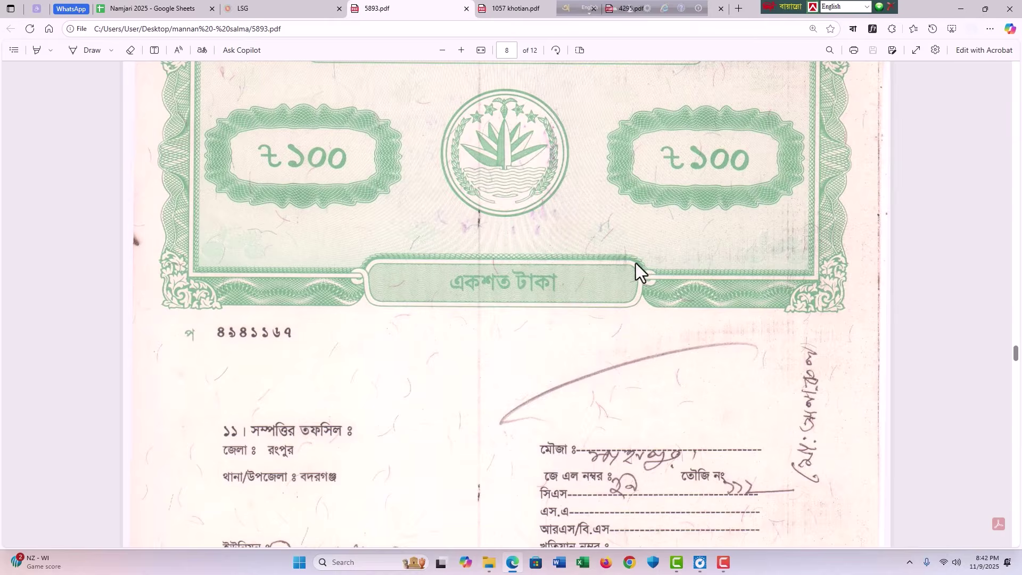
scroll(581, 269, up, 10)
scroll(733, 273, up, 10)
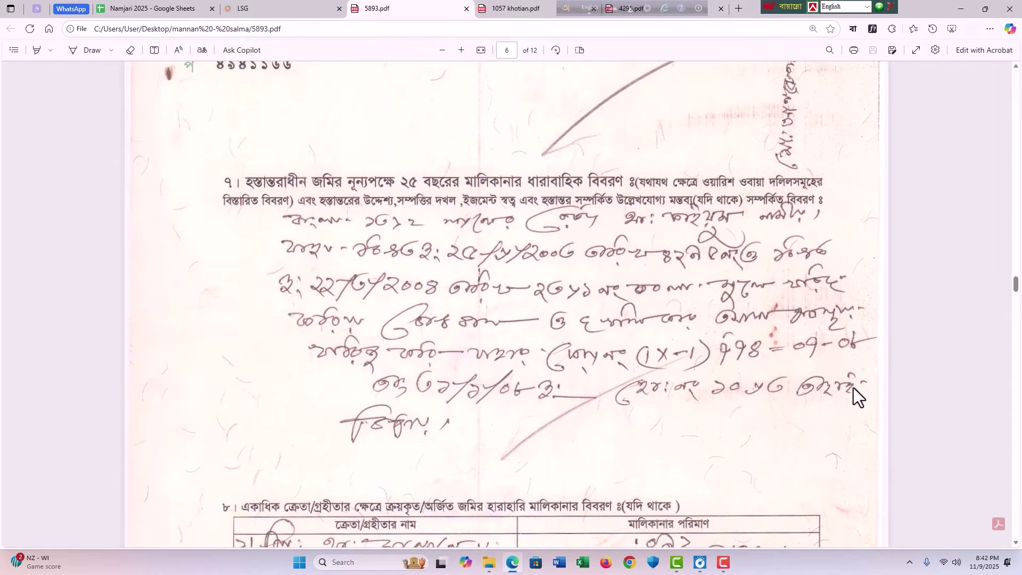
key(ctrl+shift+Tab)
key(ctrl+shift+Tab)
drag(199, 151, 931, 199)
click(635, 268)
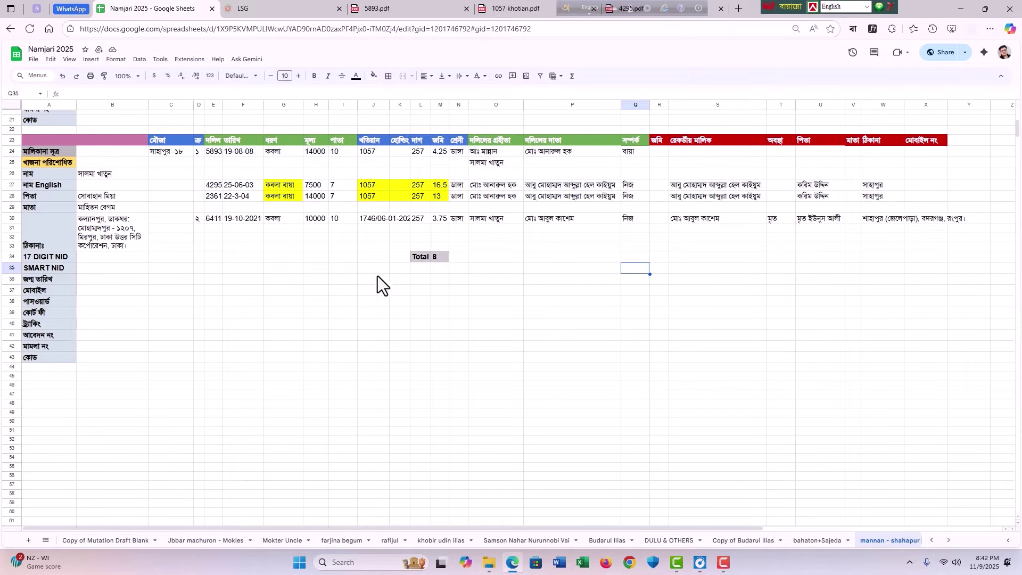
drag(198, 151, 886, 199)
scroll(662, 219, up, 5)
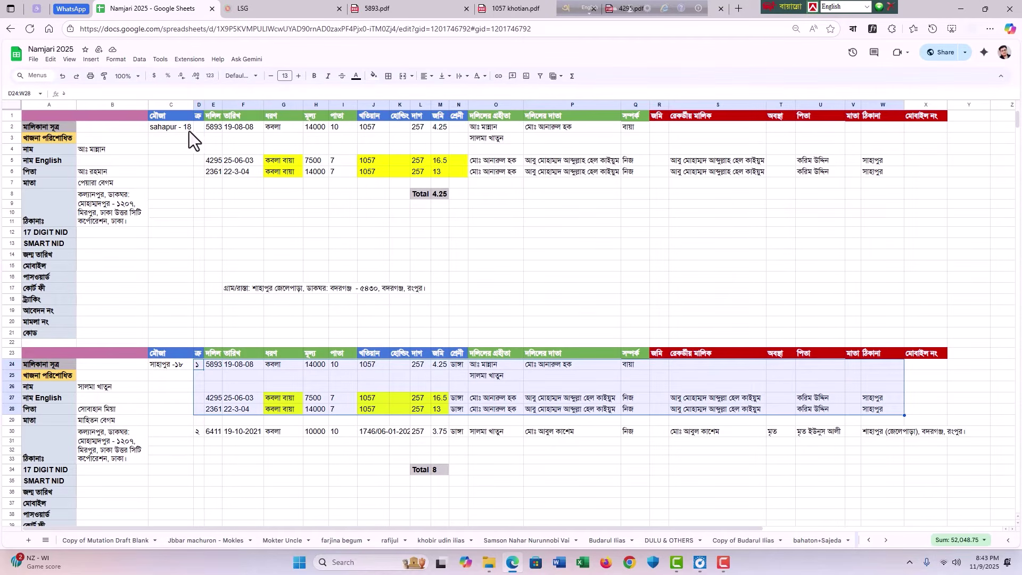
drag(213, 126, 882, 175)
scroll(556, 263, down, 3)
scroll(507, 222, up, 3)
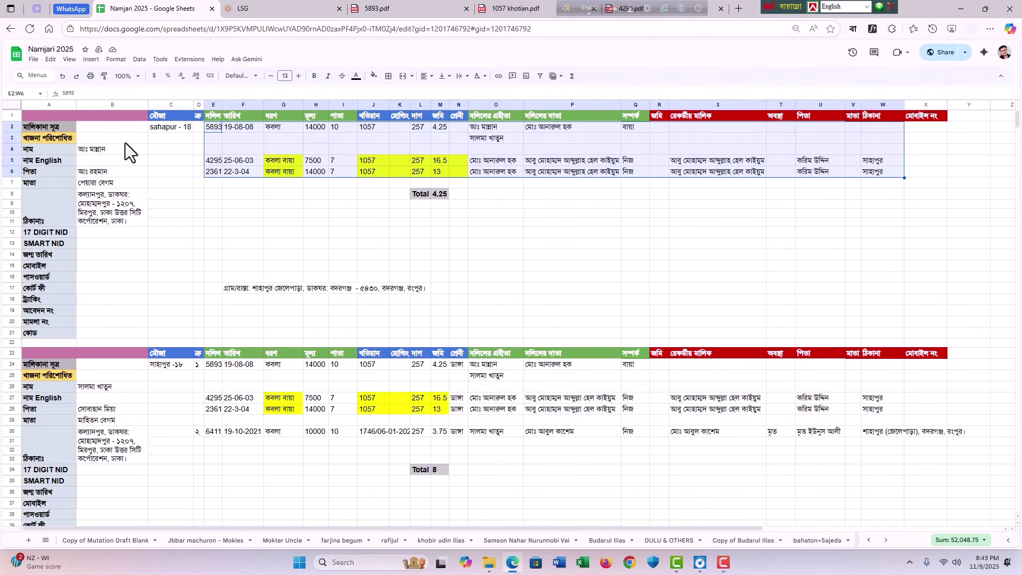
drag(105, 129, 911, 261)
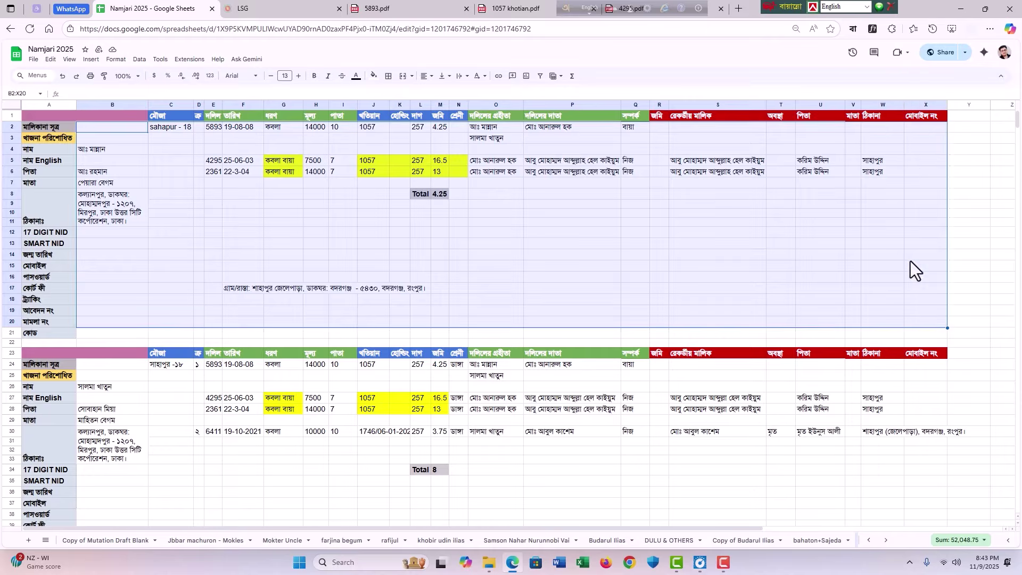
click(910, 261)
scroll(628, 256, down, 5)
scroll(629, 255, down, 2)
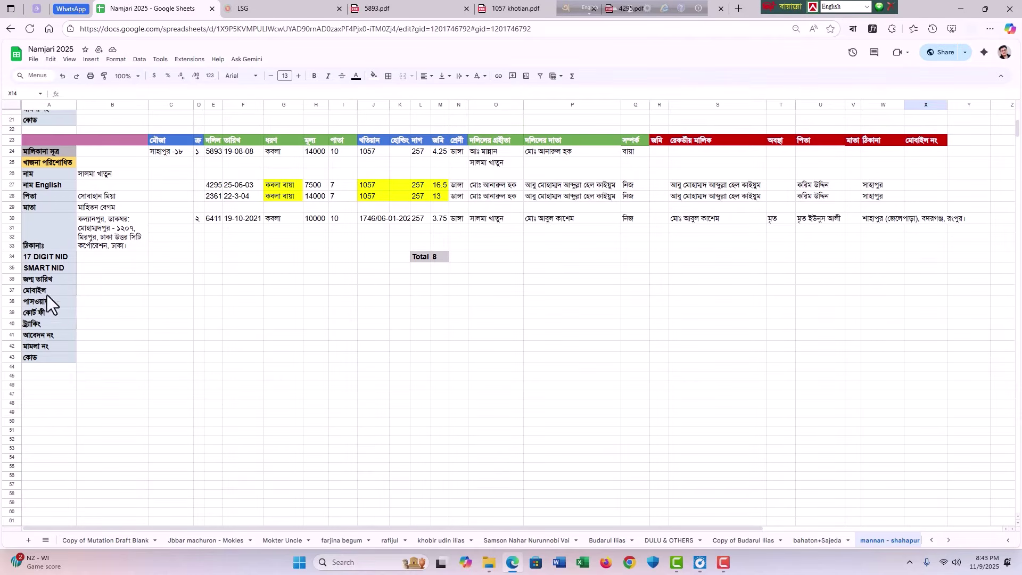
click(95, 175)
drag(212, 219, 951, 219)
click(777, 268)
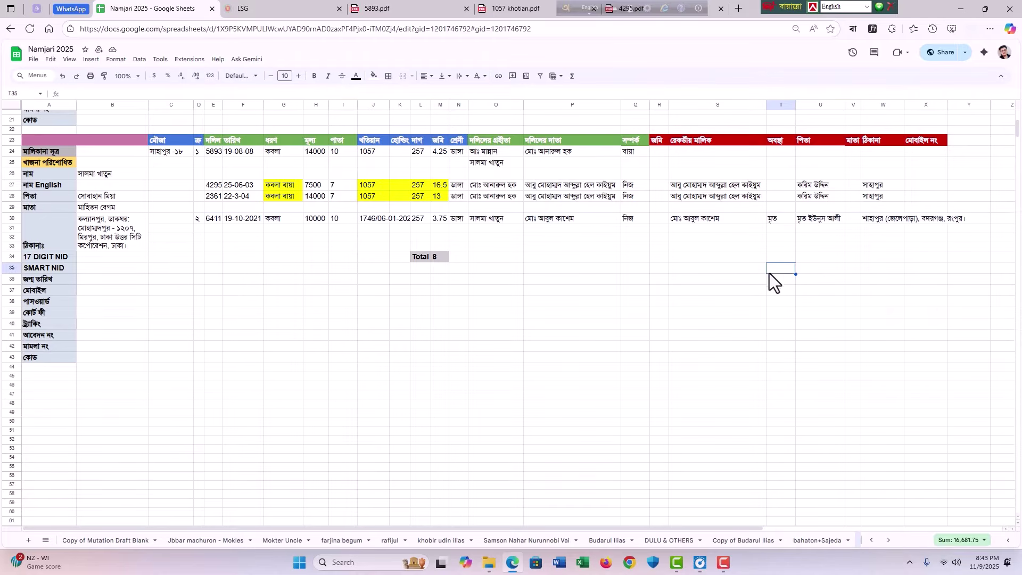
scroll(573, 317, up, 2)
scroll(573, 318, up, 5)
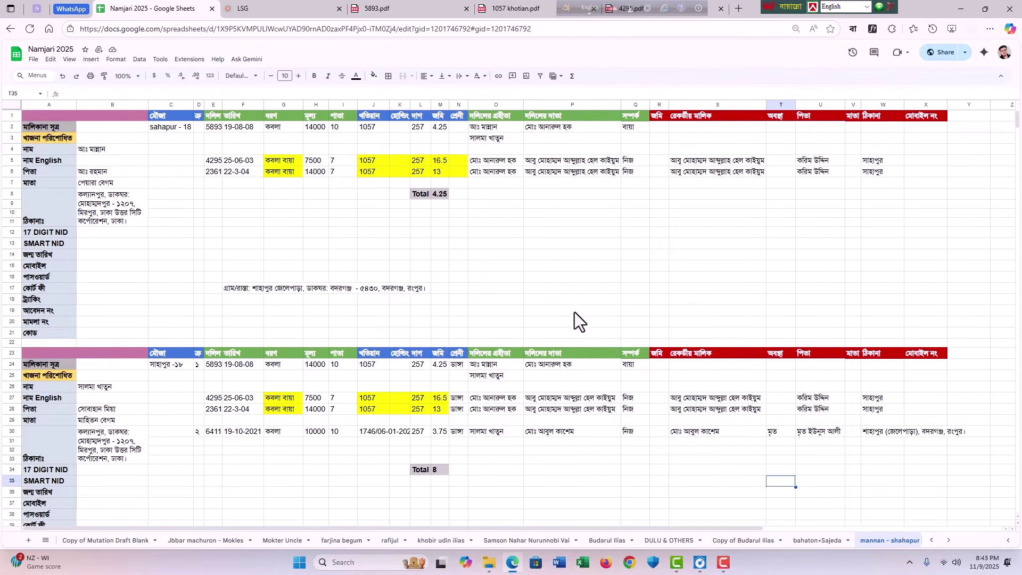
click(527, 258)
scroll(527, 260, down, 3)
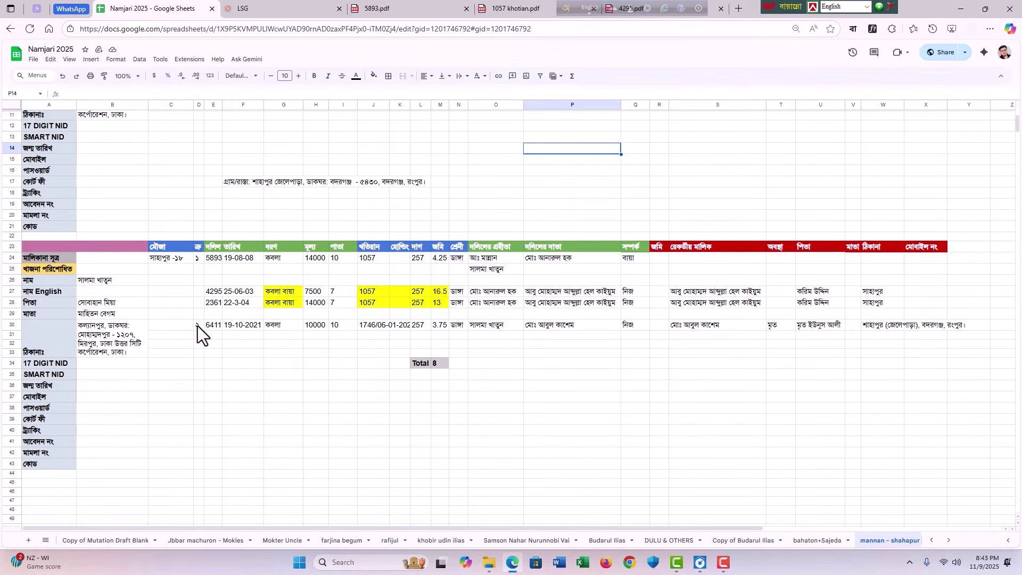
drag(197, 326, 964, 323)
click(629, 421)
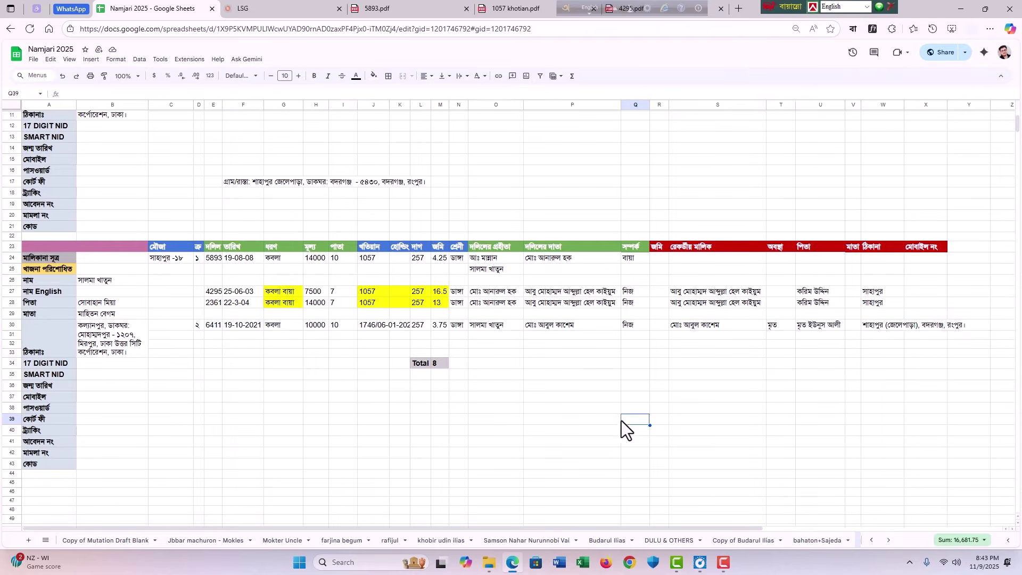
scroll(472, 310, up, 3)
scroll(524, 294, down, 6)
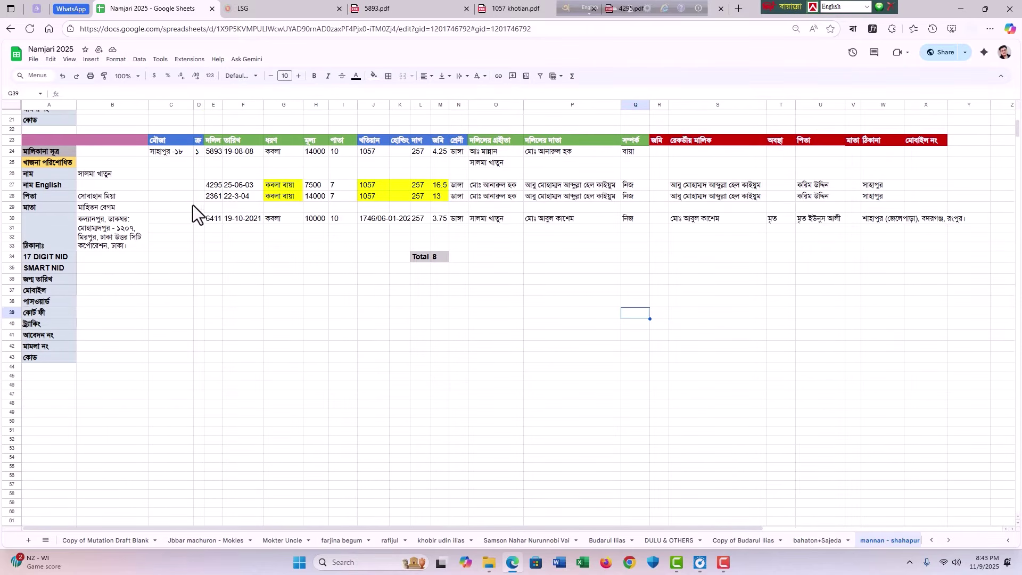
drag(200, 219, 957, 219)
scroll(417, 269, up, 6)
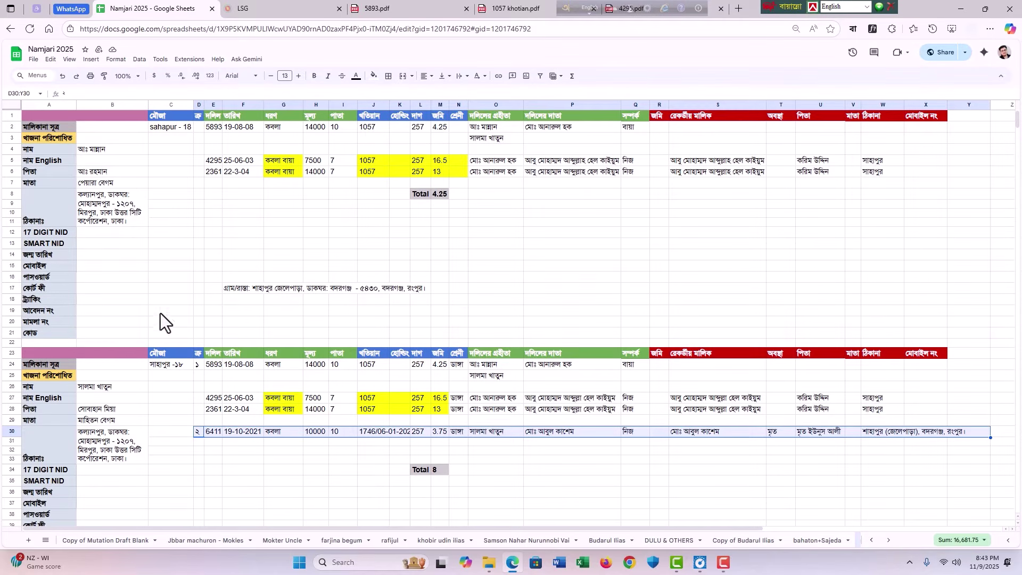
scroll(657, 308, down, 6)
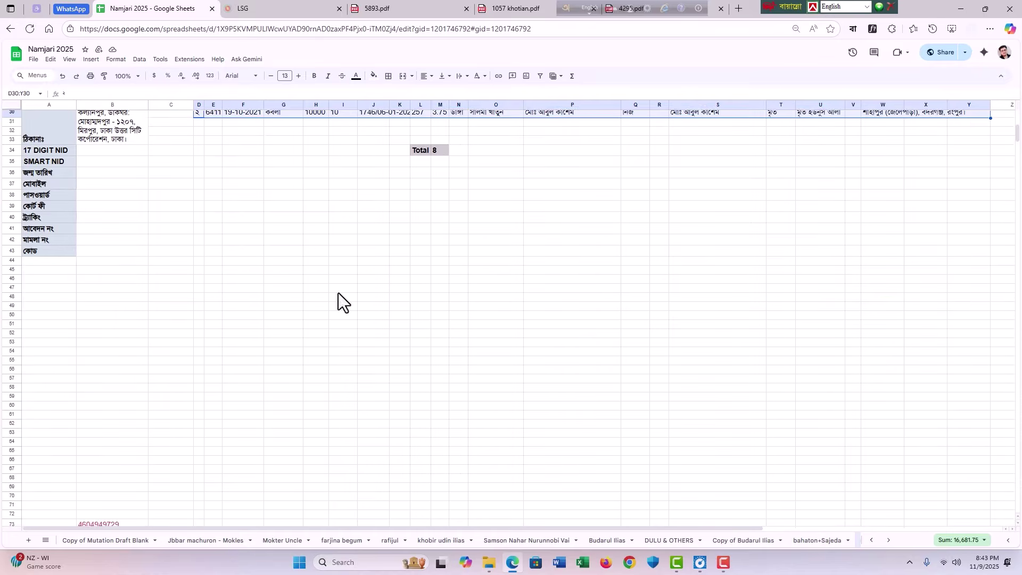
scroll(338, 293, up, 3)
click(216, 273)
click(238, 294)
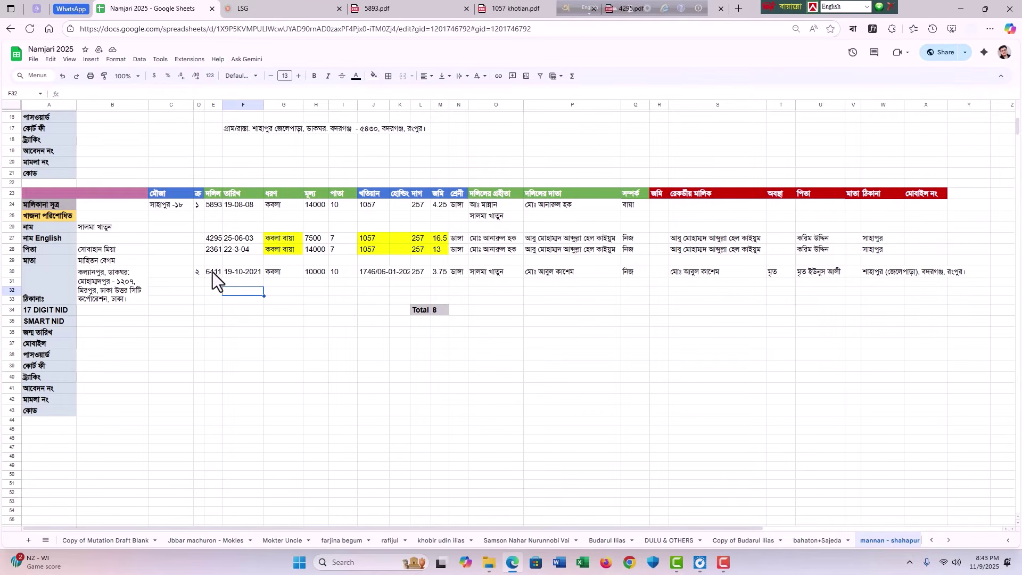
click(213, 272)
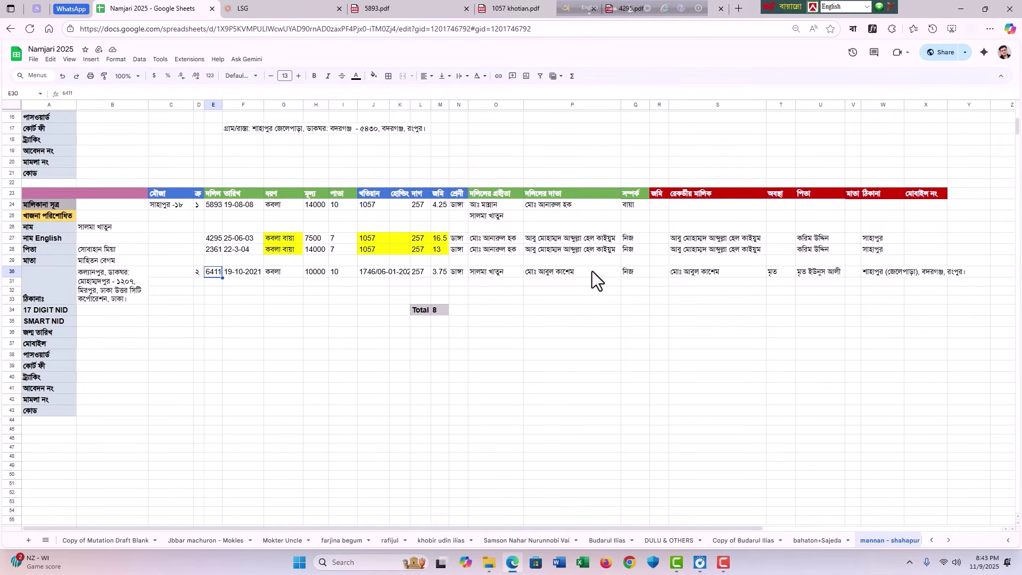
click(493, 272)
click(568, 272)
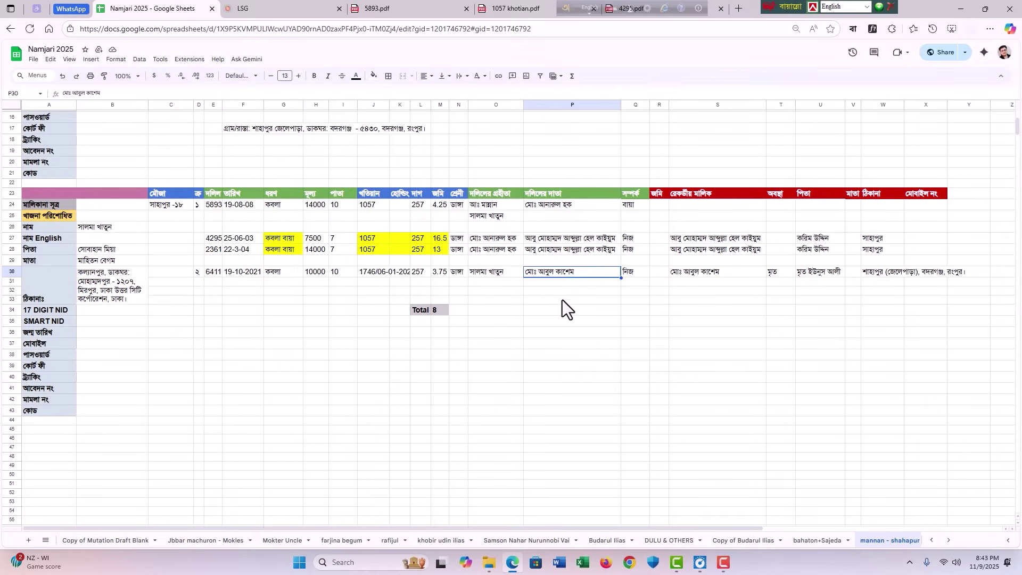
click(494, 275)
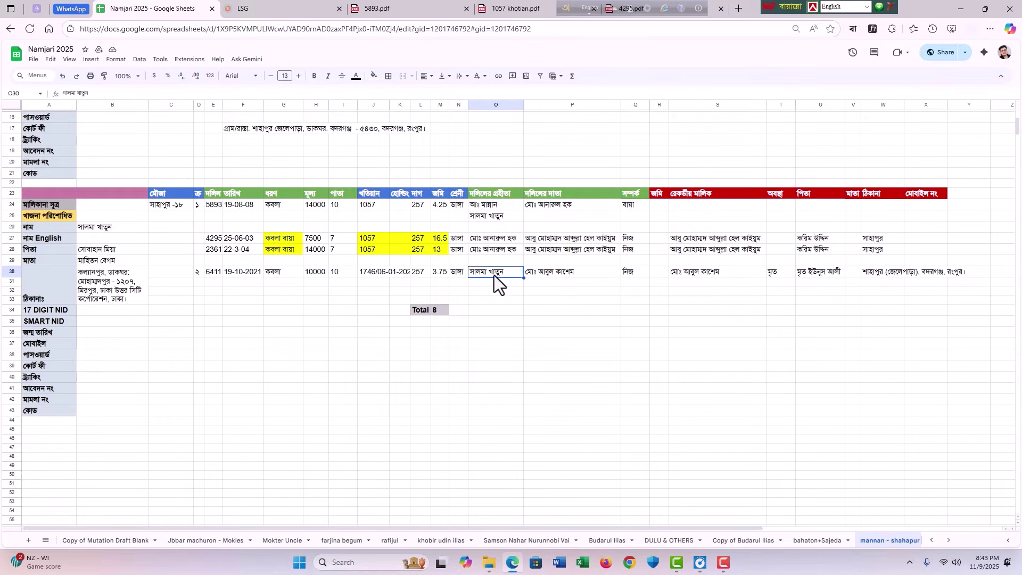
click(536, 273)
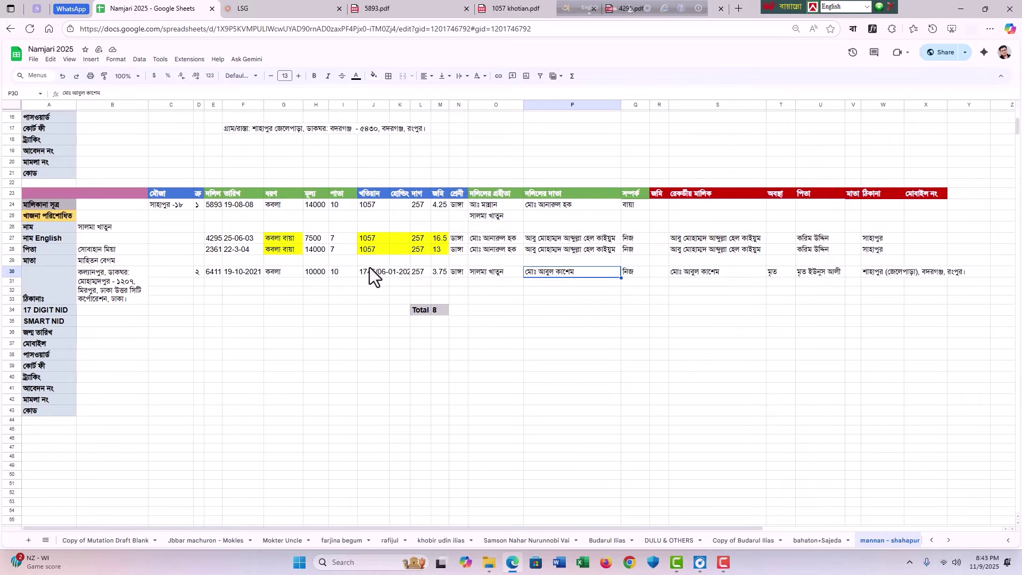
click(247, 273)
click(295, 291)
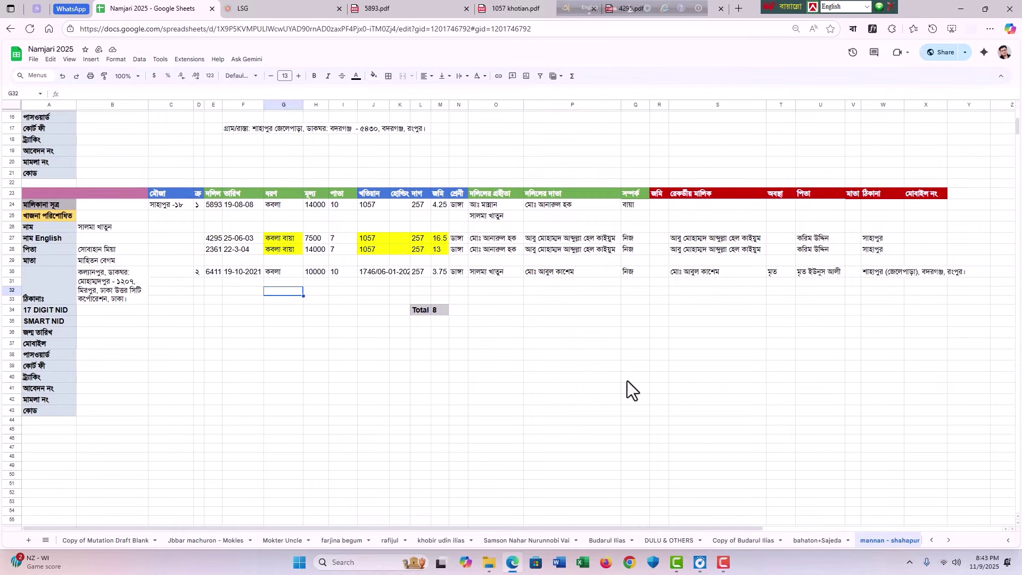
click(239, 273)
click(245, 297)
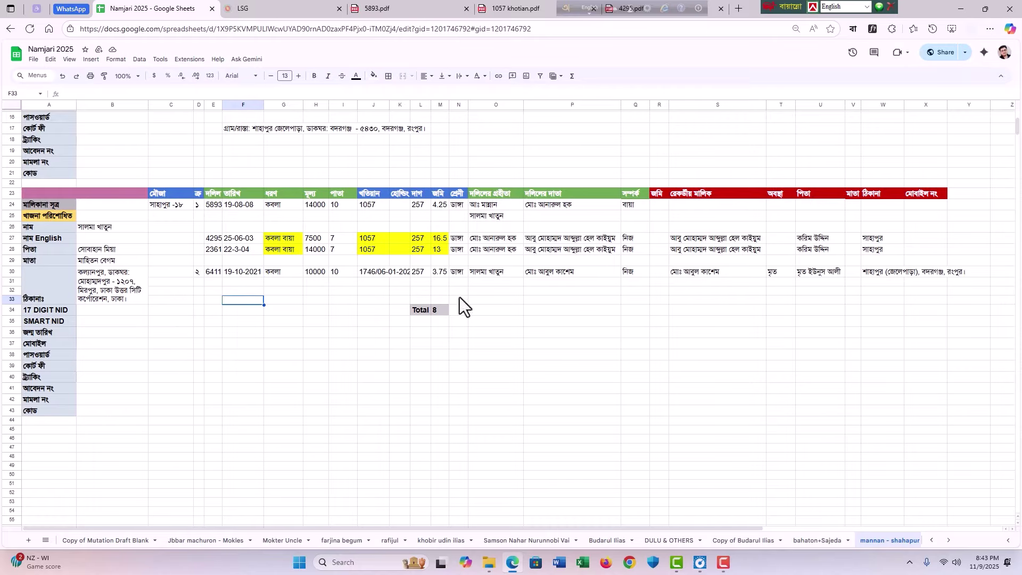
click(572, 271)
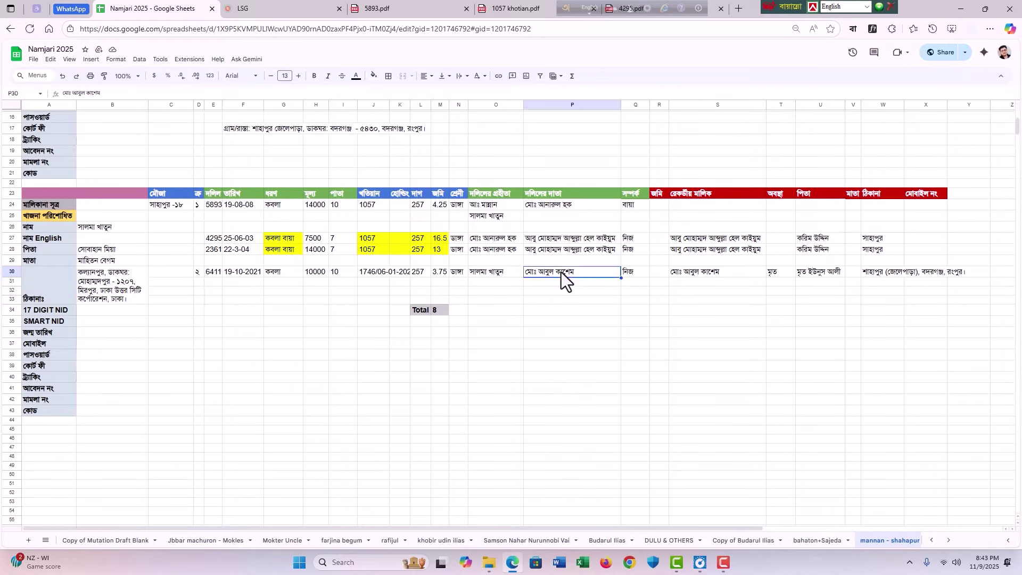
click(375, 271)
click(534, 301)
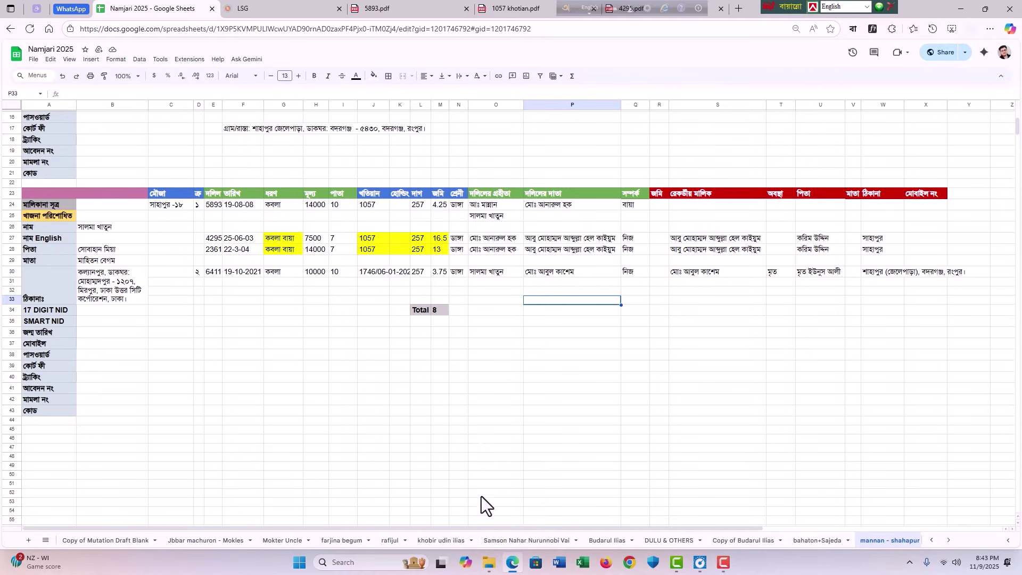
click(489, 563)
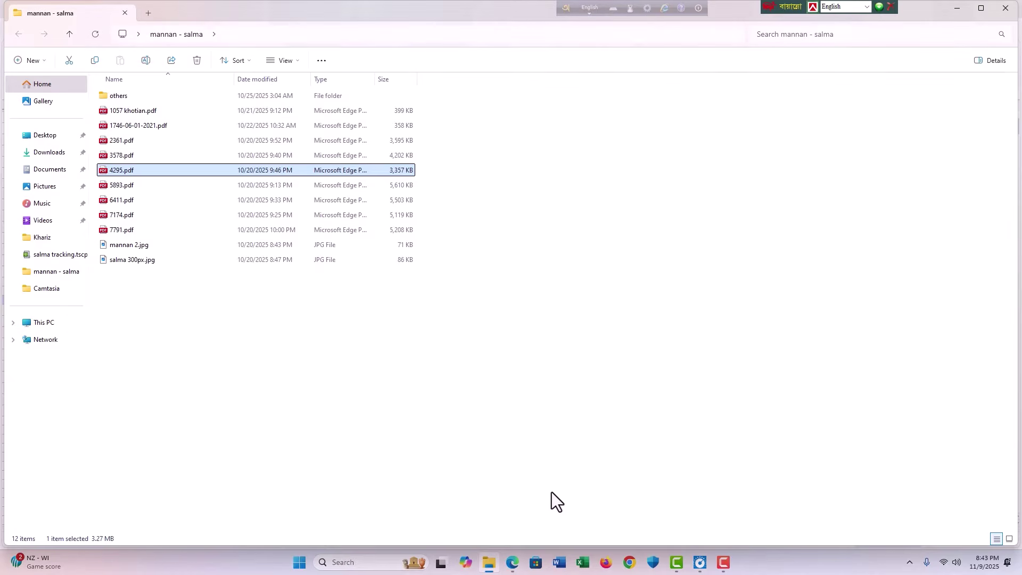
key(Down)
key(Down)
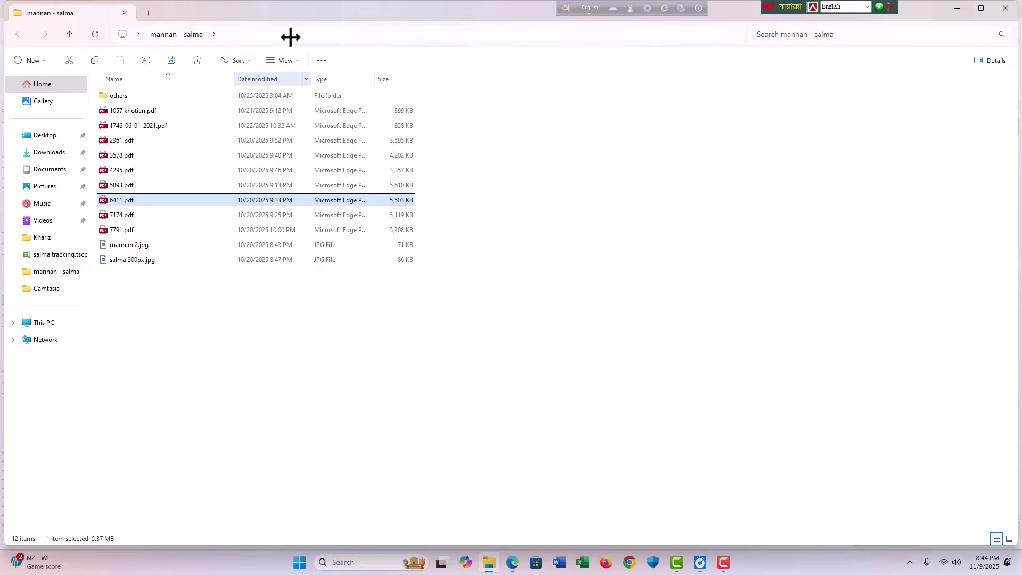
double_click(151, 199)
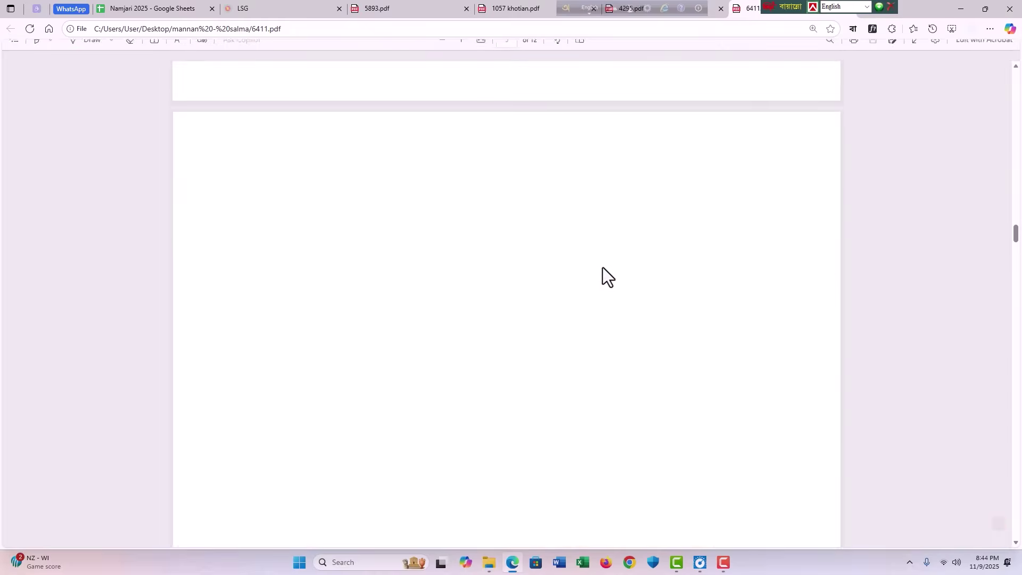
scroll(606, 280, down, 5)
scroll(608, 281, down, 5)
scroll(545, 240, down, 5)
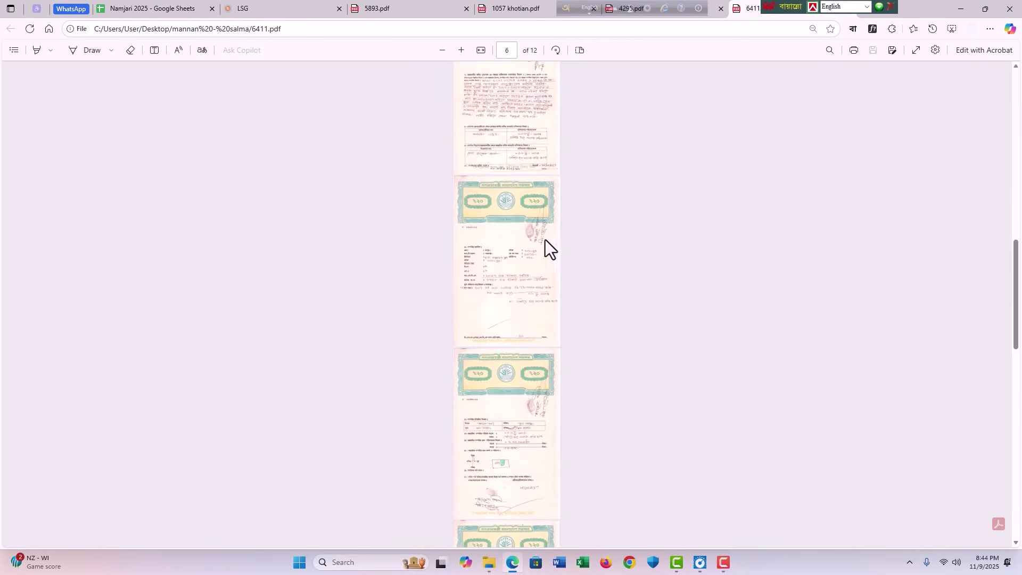
scroll(505, 104, up, 5)
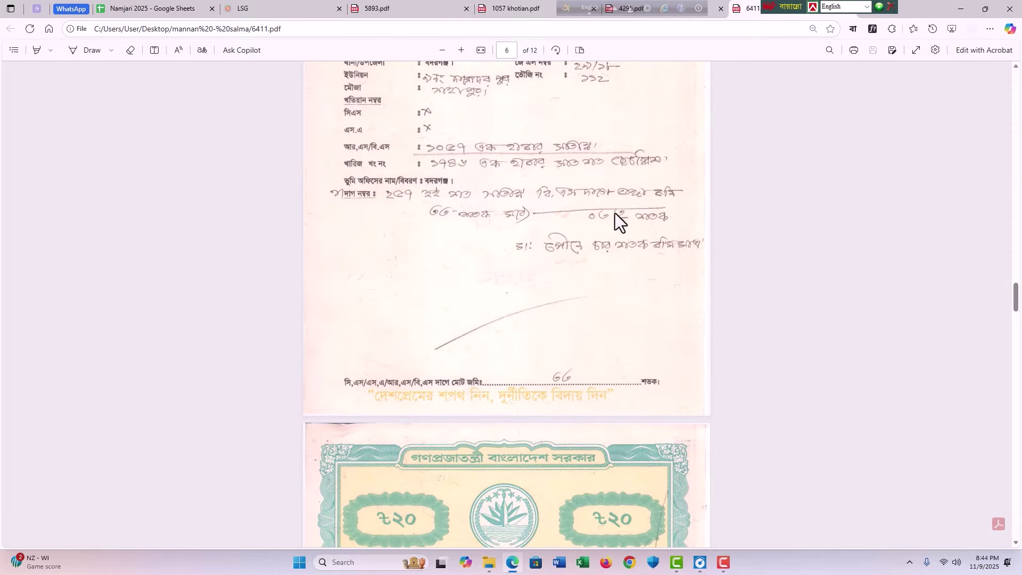
key(alt+Tab)
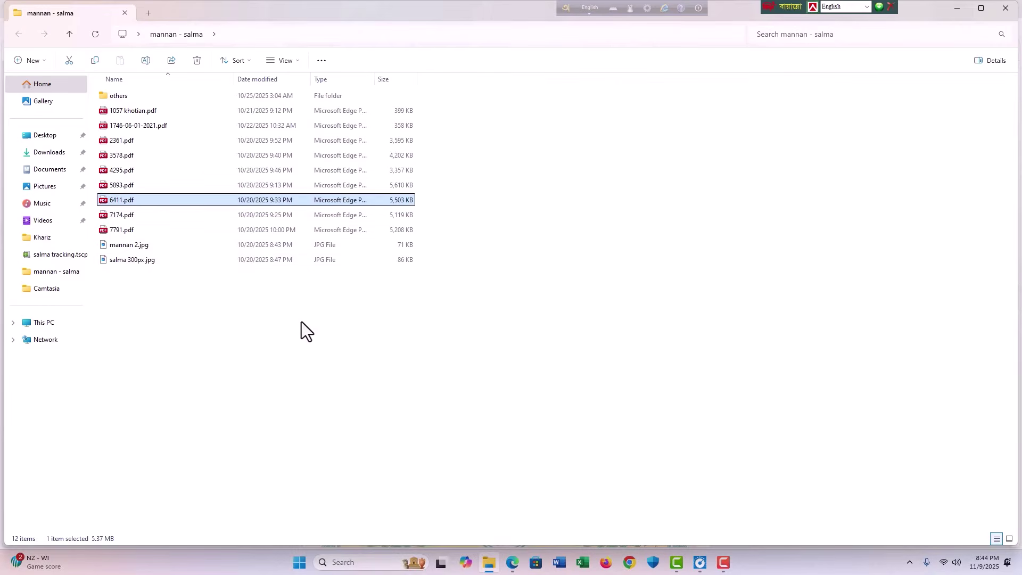
Step: Open 1746-06-01-2021.pdf, then check khatian 1057 in J24 and the J30 entry
click(301, 322)
double_click(137, 125)
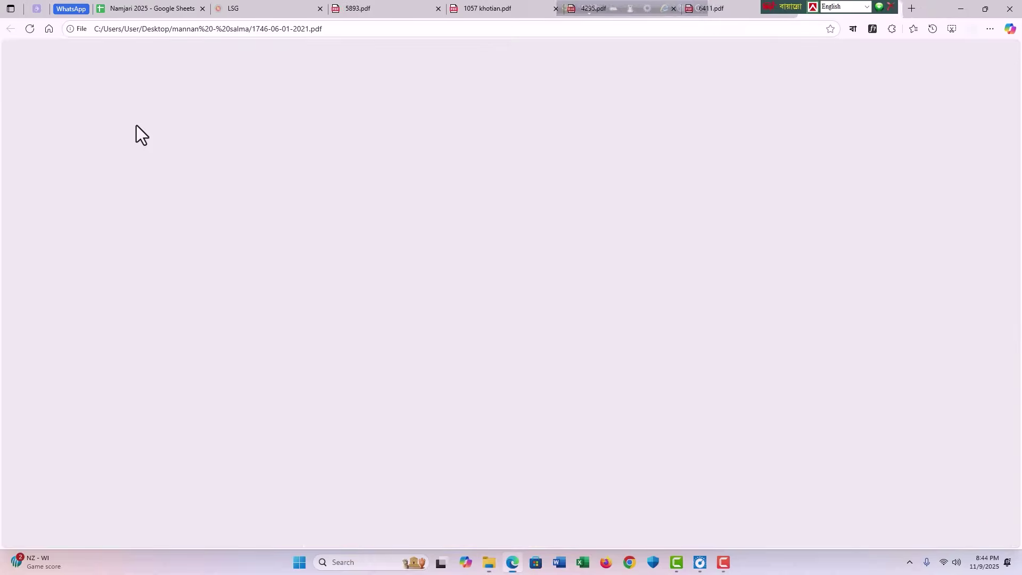
key(ctrl+2)
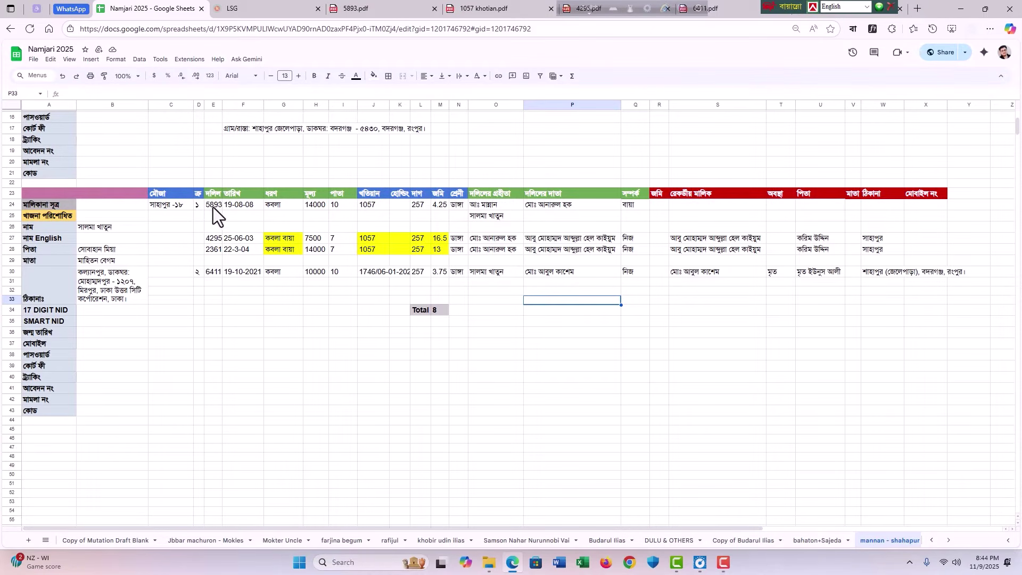
click(361, 206)
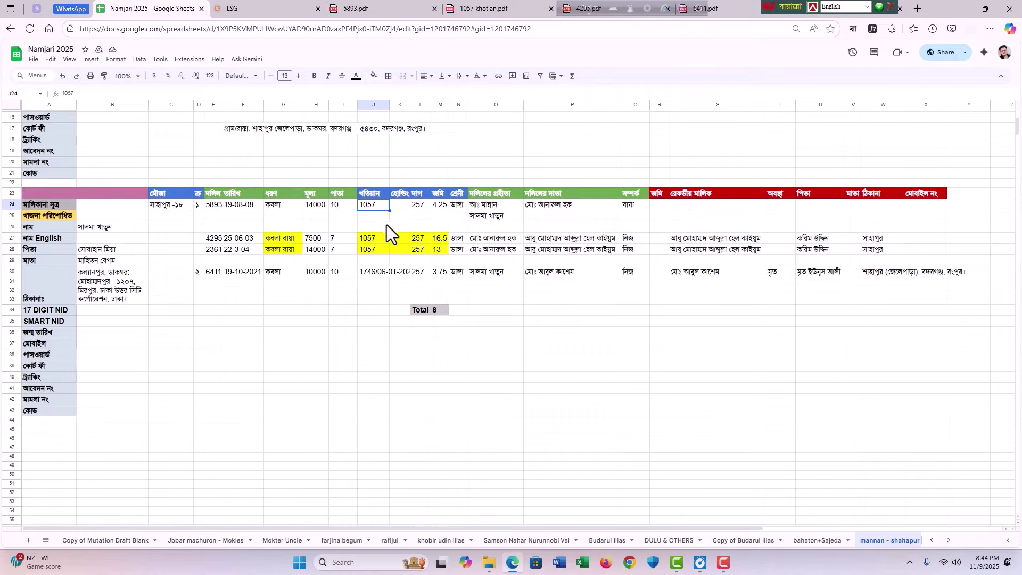
click(379, 274)
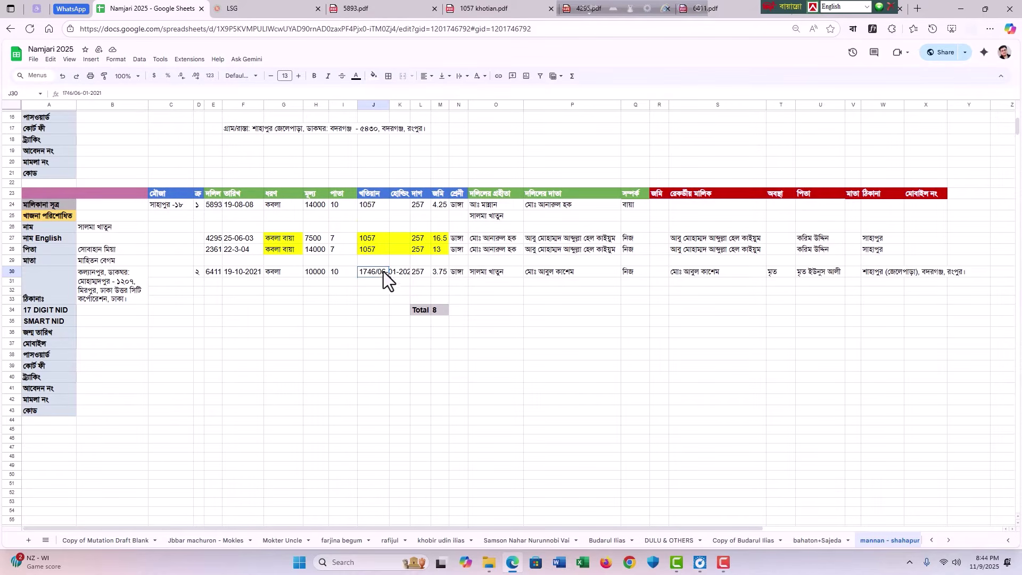
double_click(378, 271)
click(509, 9)
click(588, 11)
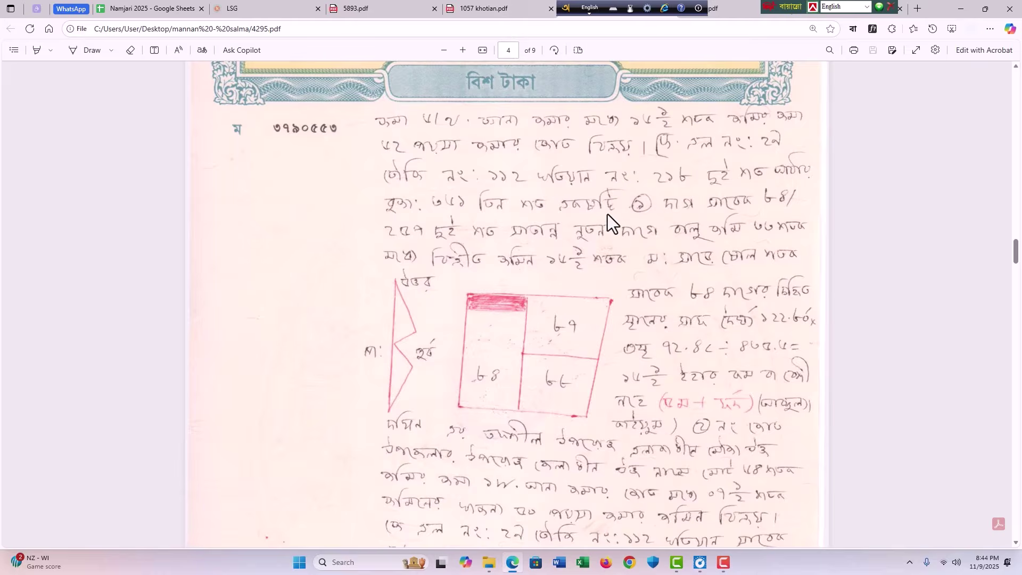
scroll(641, 278, up, 12)
click(823, 15)
scroll(686, 314, down, 1)
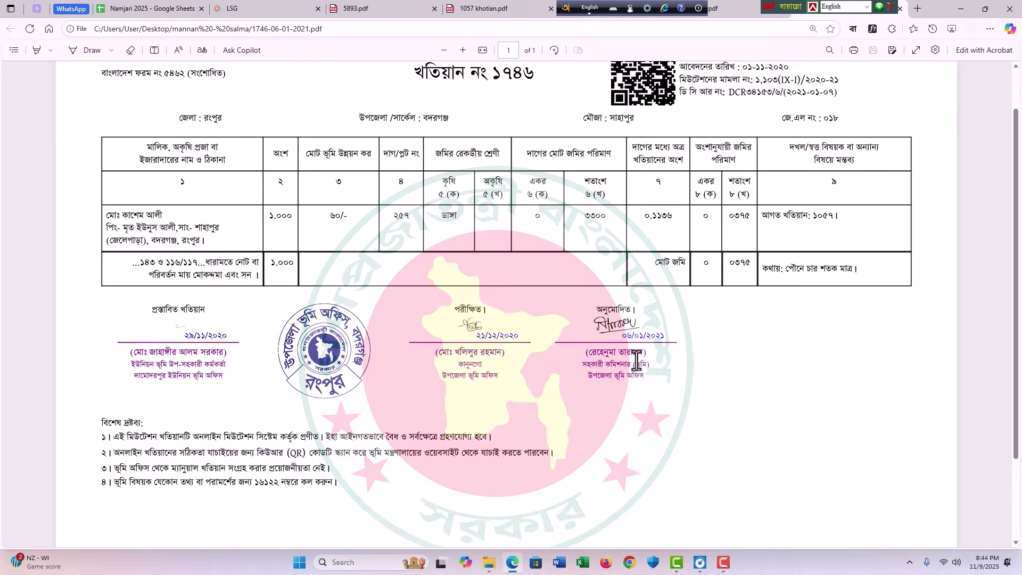
scroll(663, 338, up, 1)
scroll(649, 335, up, 3)
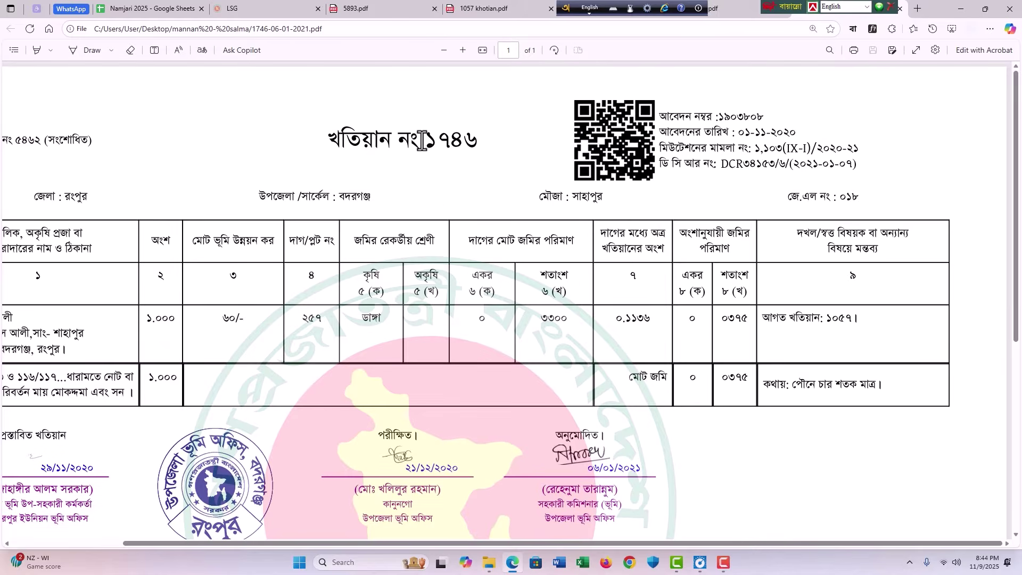
Step: Verify the khatian number 1746 and approval date 06/01/2021, then return to the sheet
double_click(441, 141)
scroll(640, 280, down, 5)
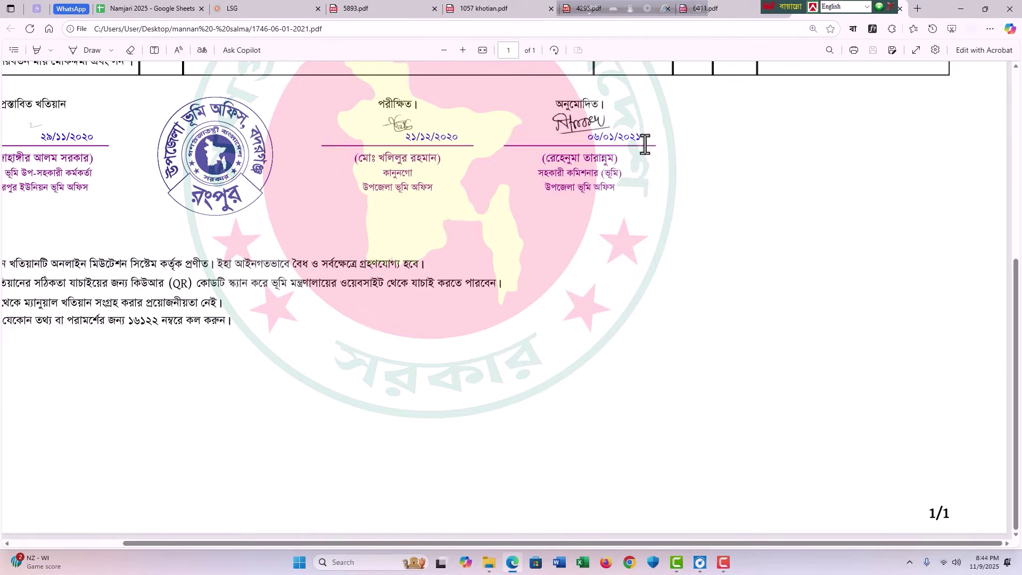
drag(645, 145, 584, 139)
click(632, 261)
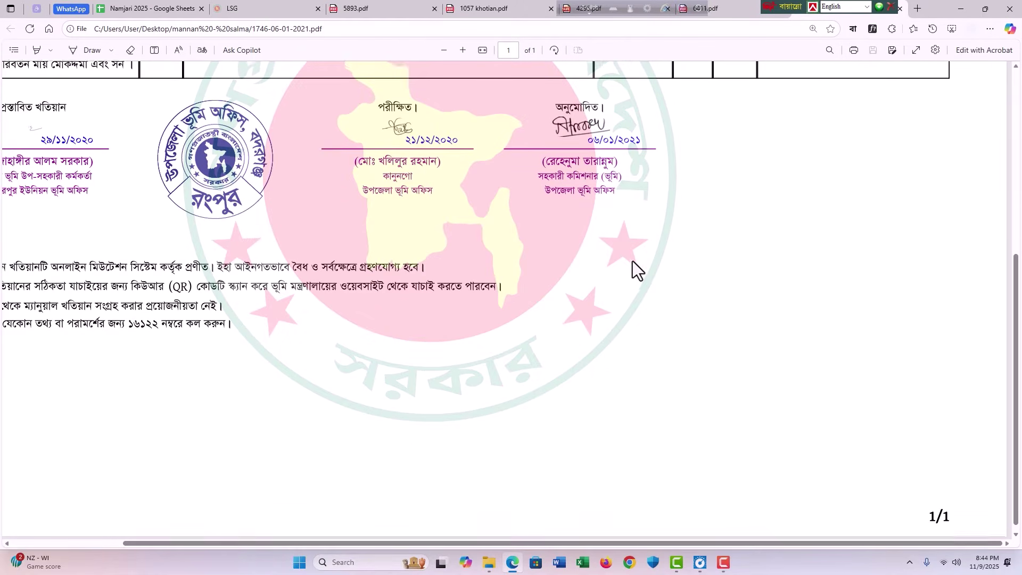
ctrl+scroll(632, 261, down, 5)
click(152, 8)
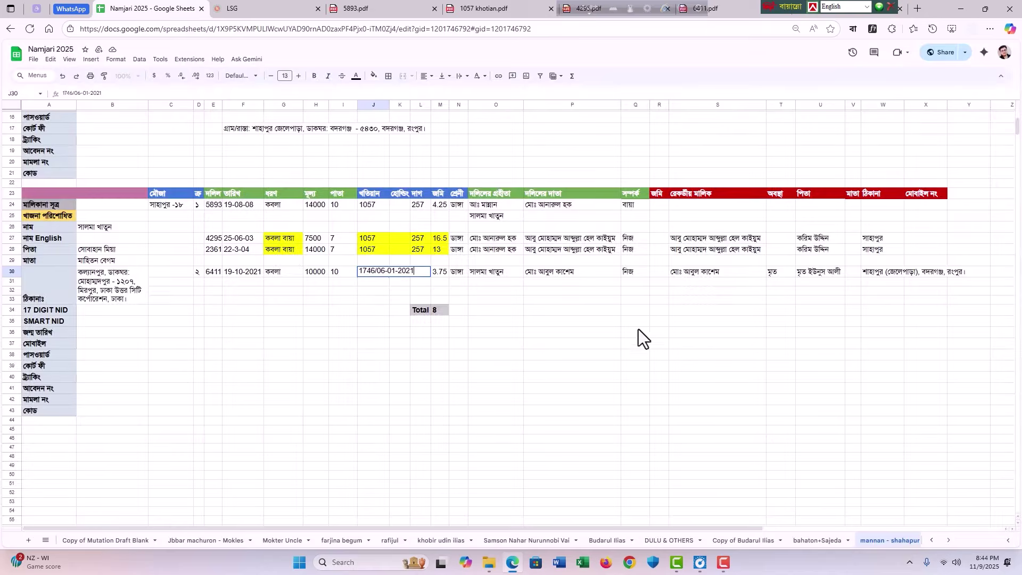
Step: Check the deed 6411 entries in row 30, including J30 1746/06-01-2021 and names in O30–P30
click(565, 331)
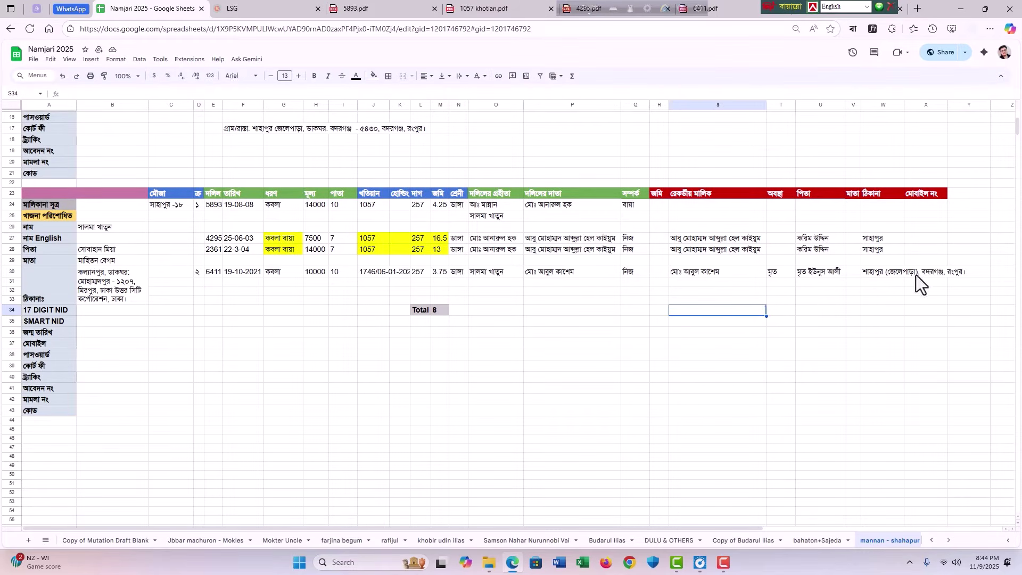
drag(916, 275, 214, 275)
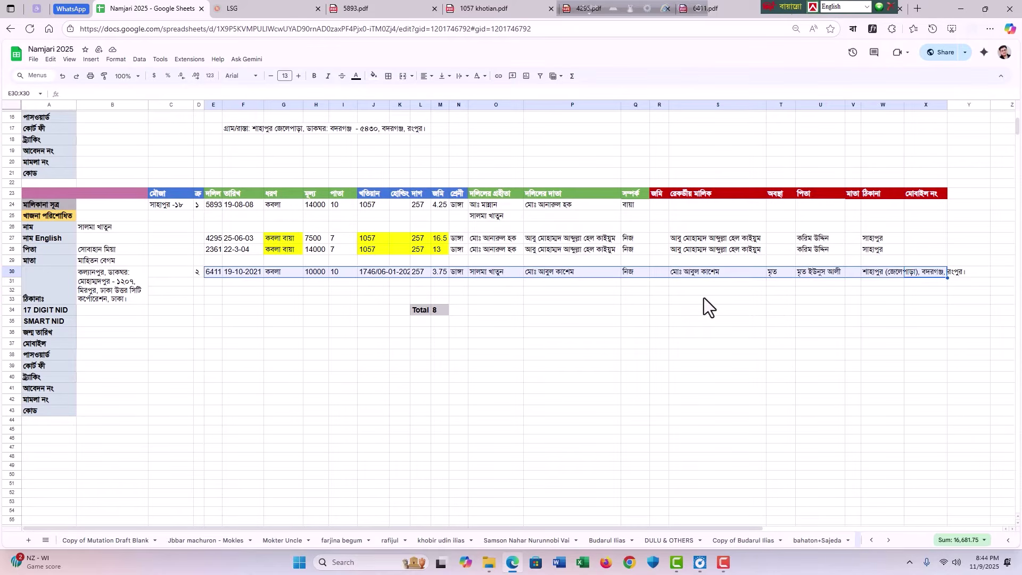
click(596, 286)
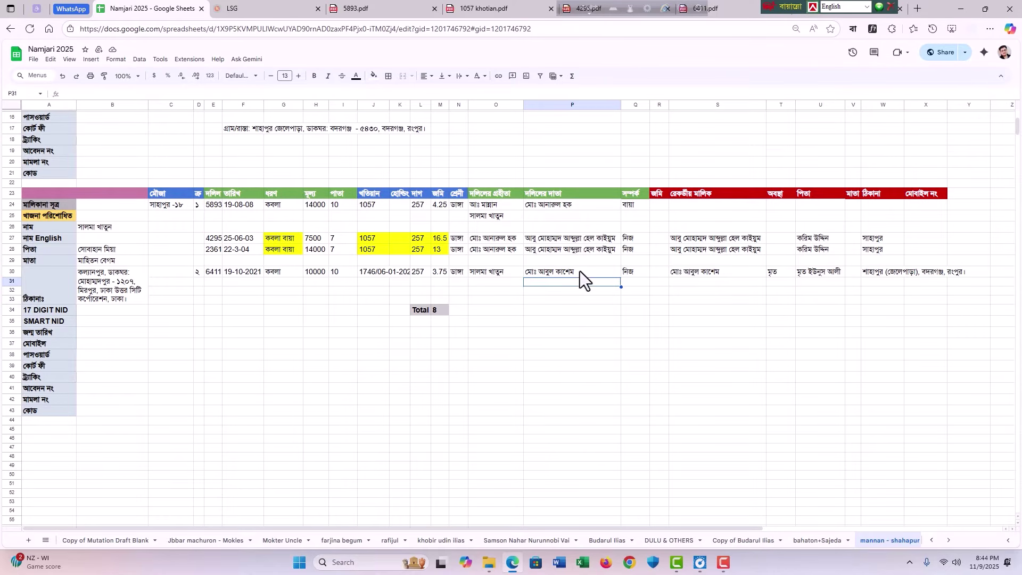
click(580, 291)
click(574, 270)
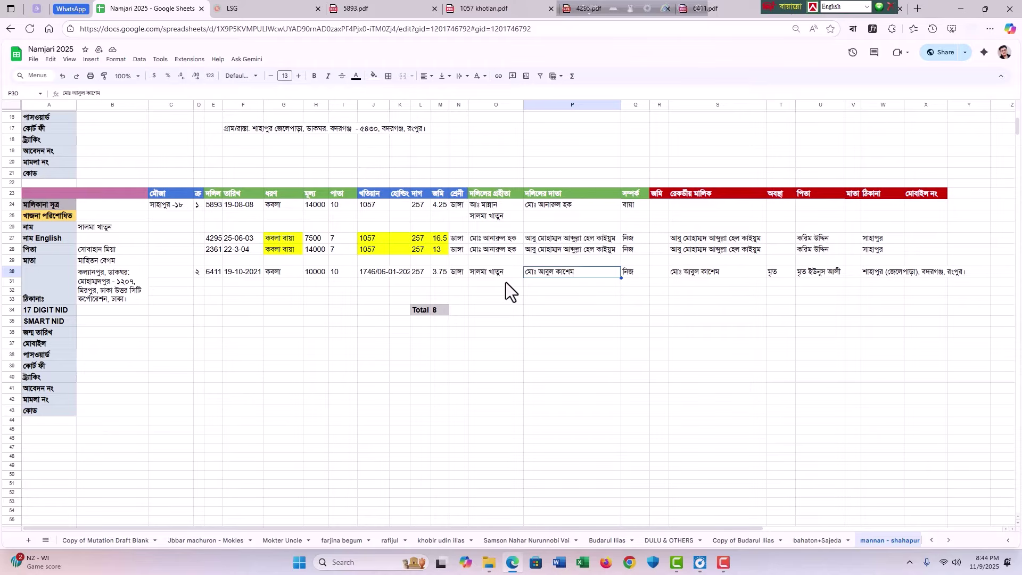
click(493, 275)
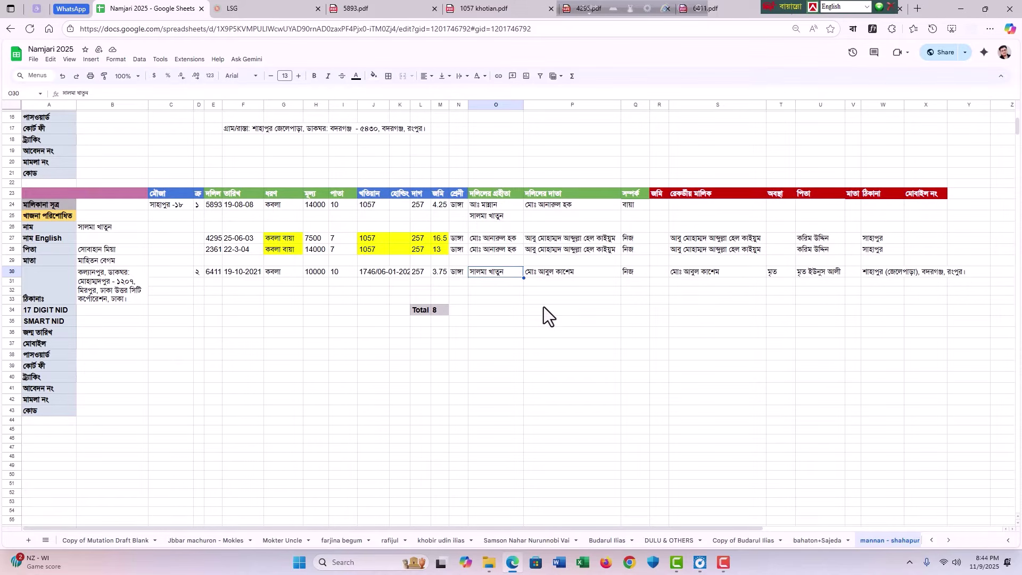
click(545, 292)
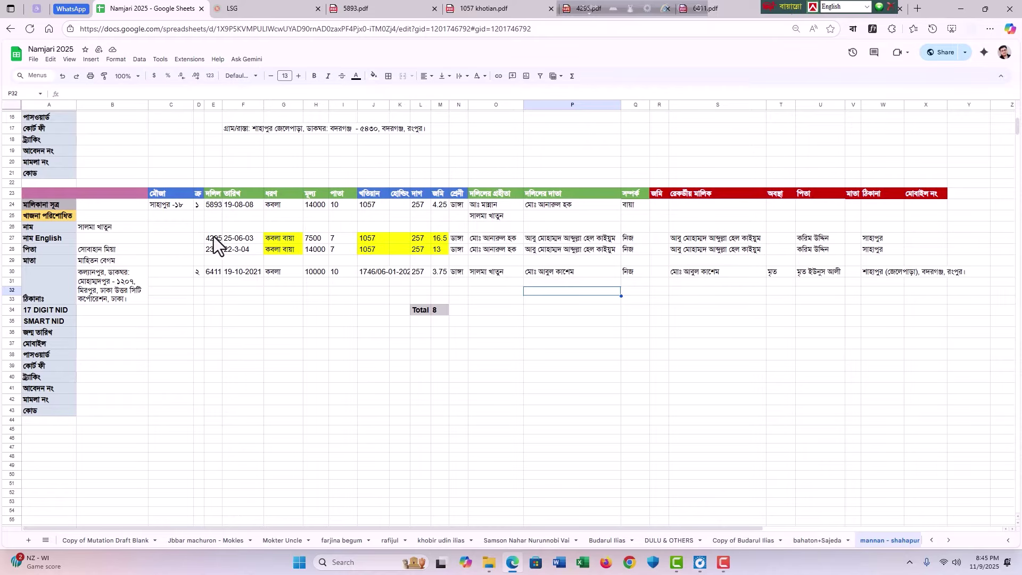
Step: Review the two khatian 1057 deed rows: recipient P24, holding K24 and khatian J24
drag(213, 236, 575, 250)
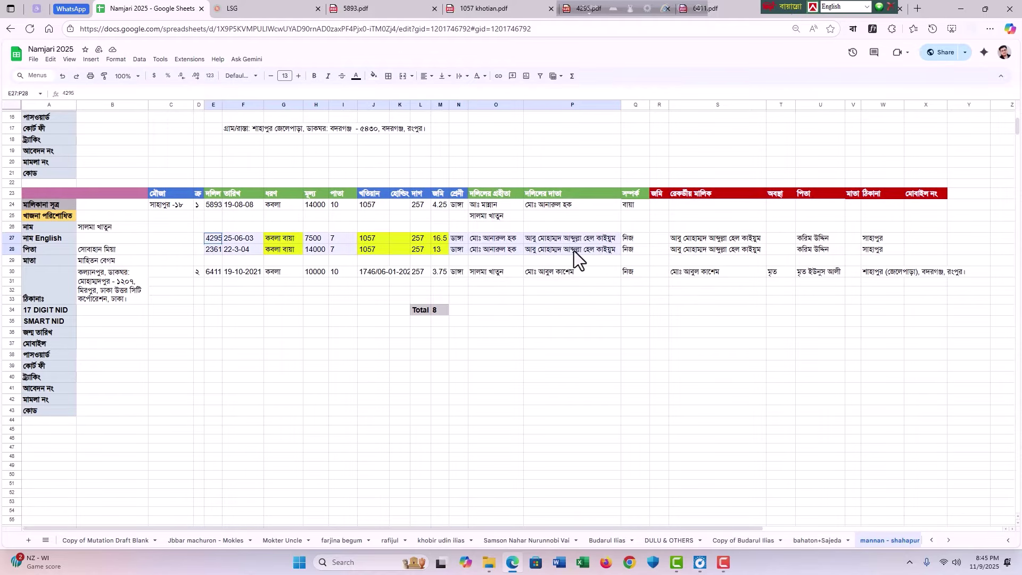
click(543, 201)
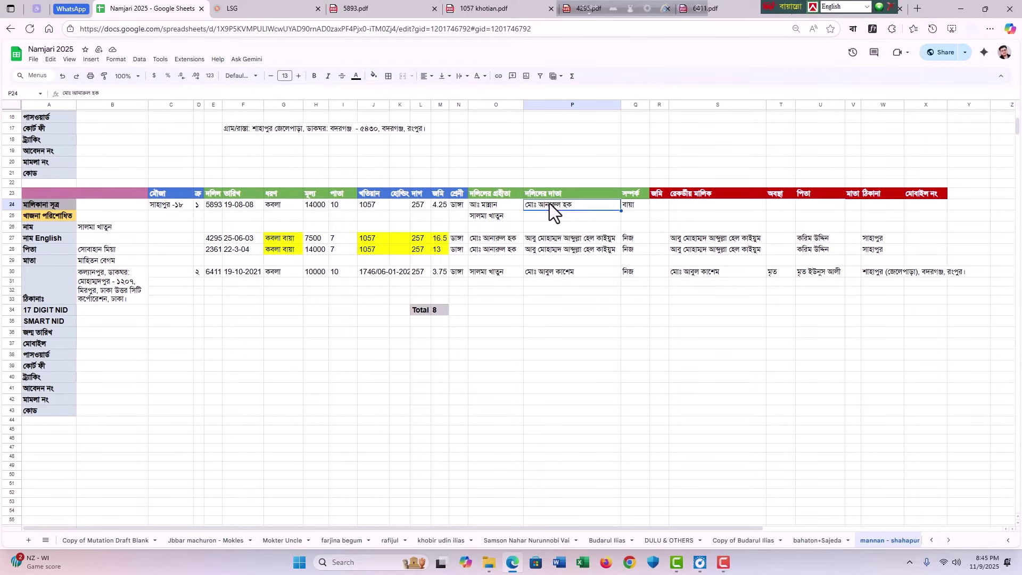
click(546, 216)
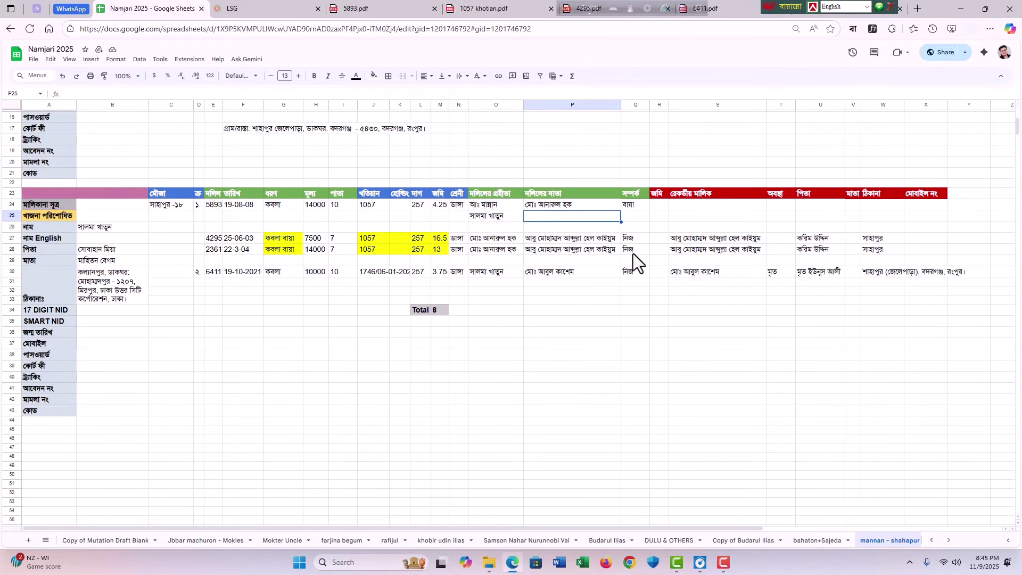
drag(634, 254, 215, 234)
click(586, 333)
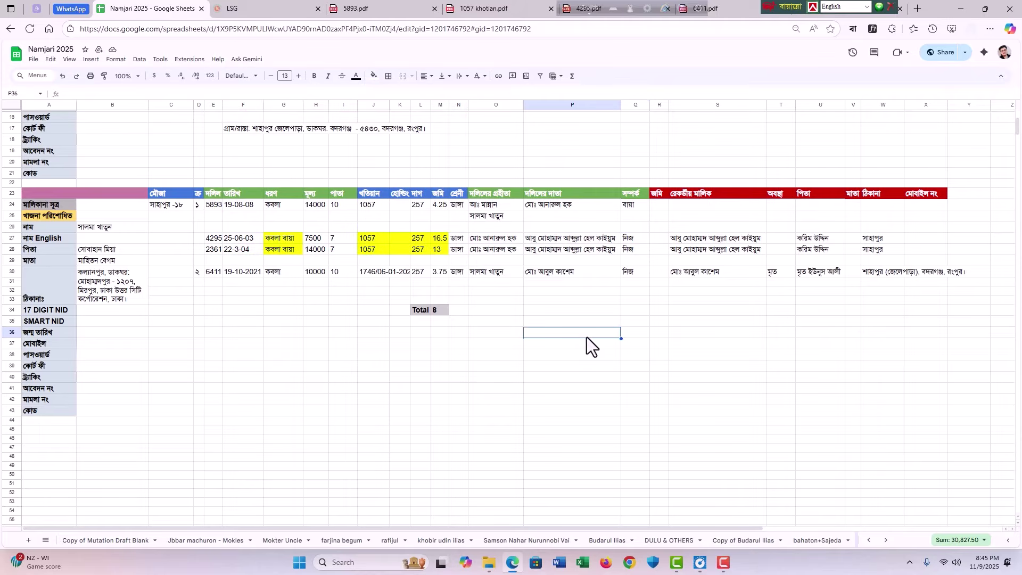
click(558, 403)
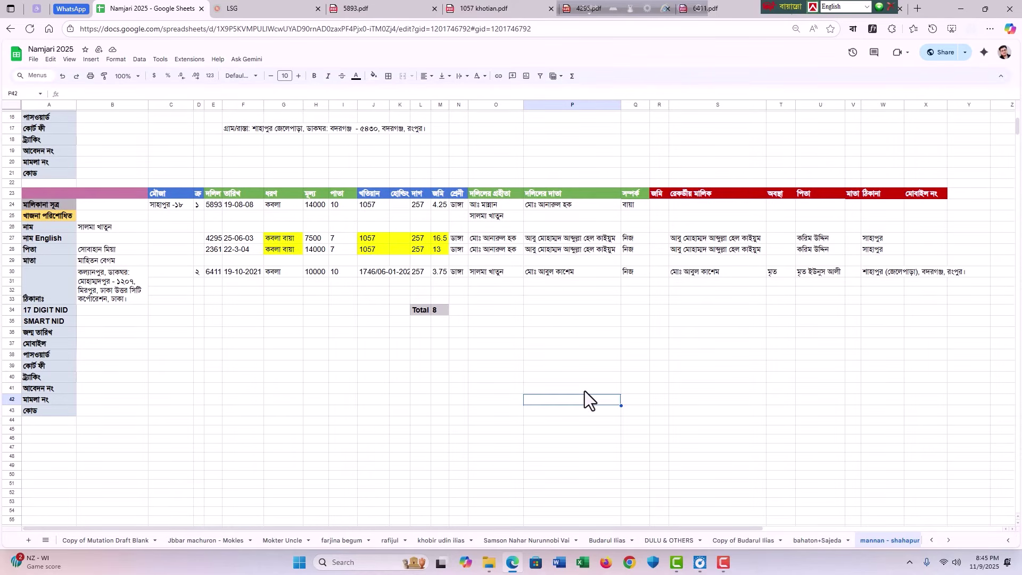
click(530, 346)
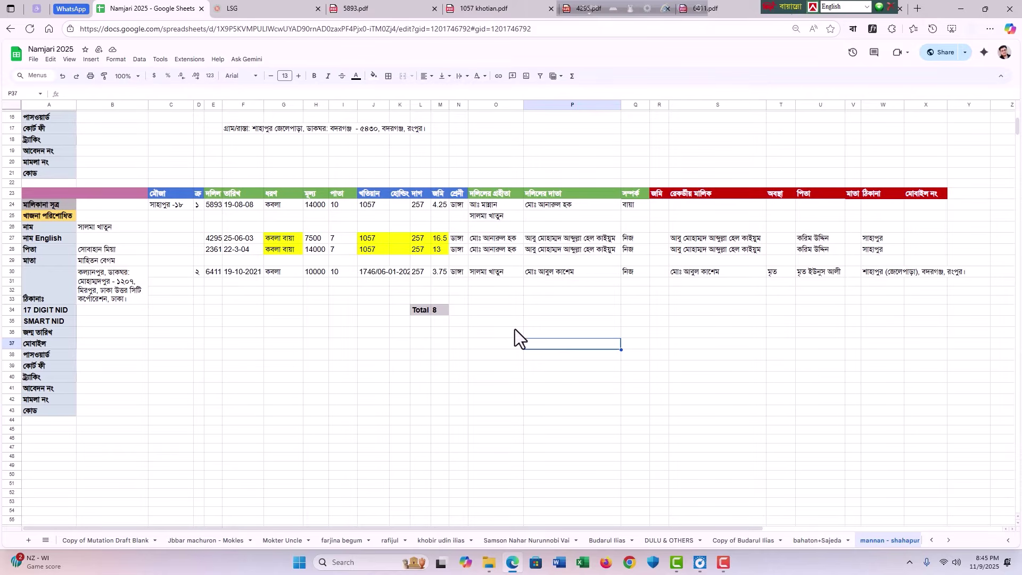
click(401, 206)
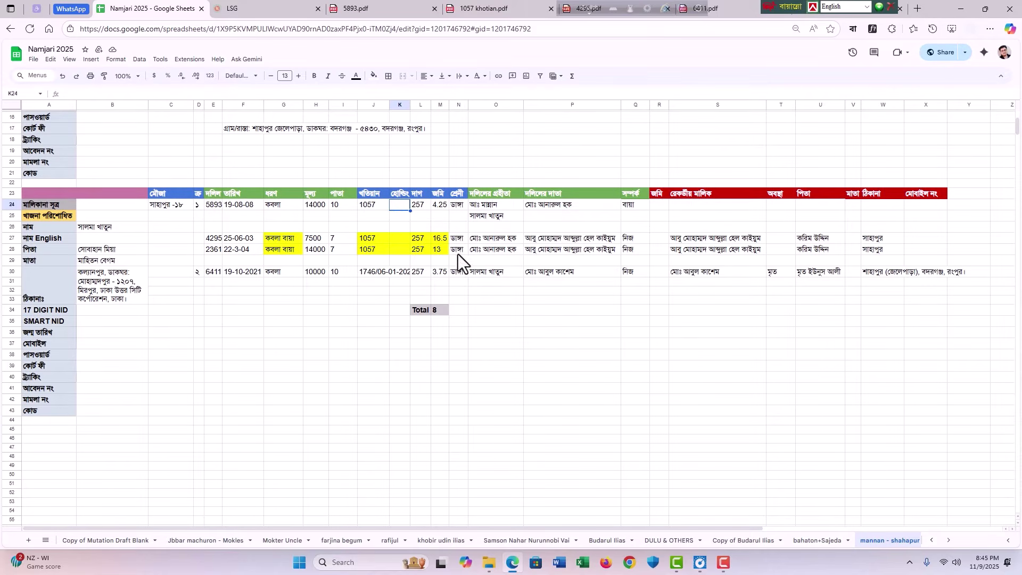
click(369, 207)
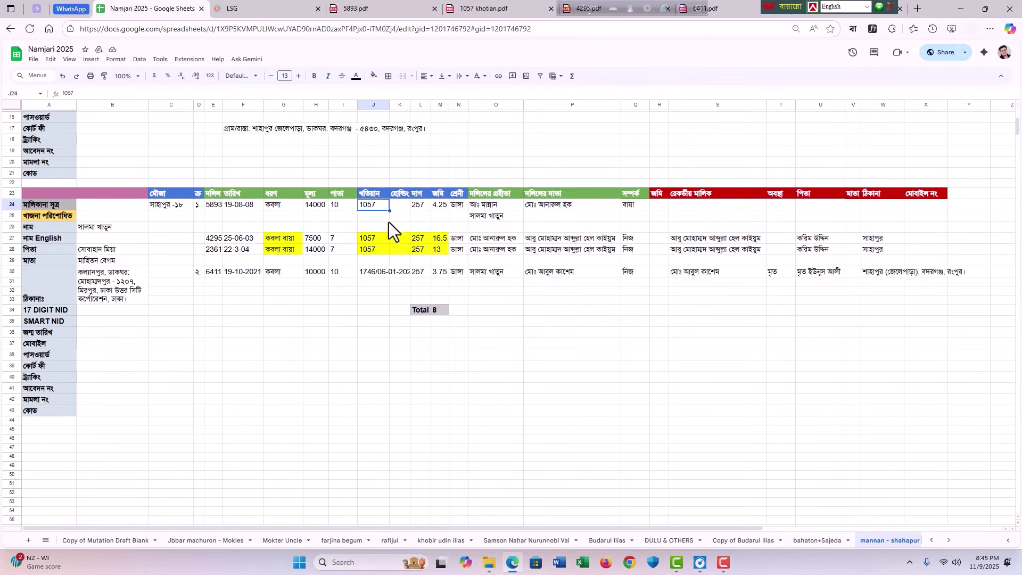
click(248, 3)
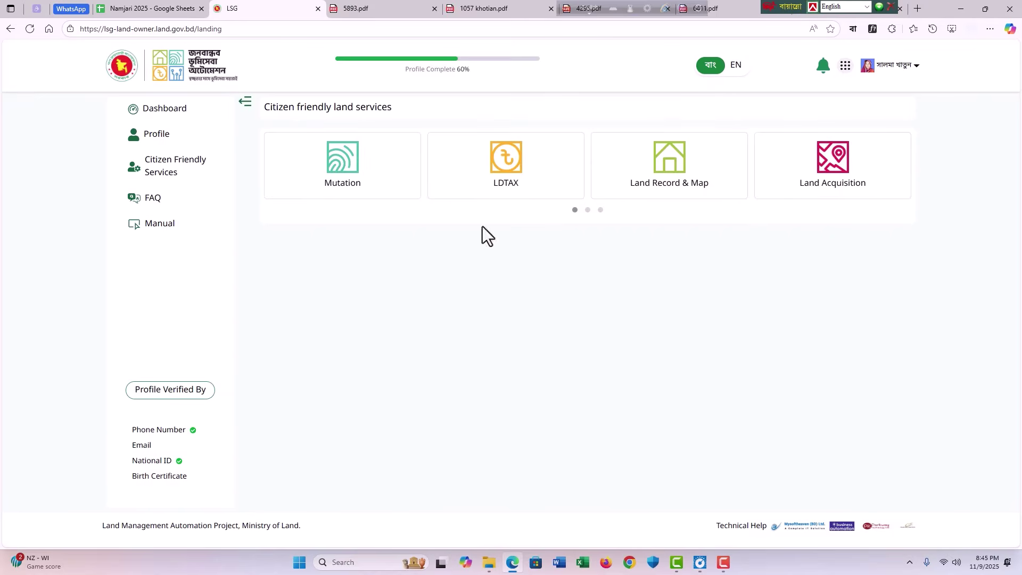
Step: Open the LDTAX service's representative payment (প্রতিনিধির পেমেন্ট) page from the linked services
click(847, 66)
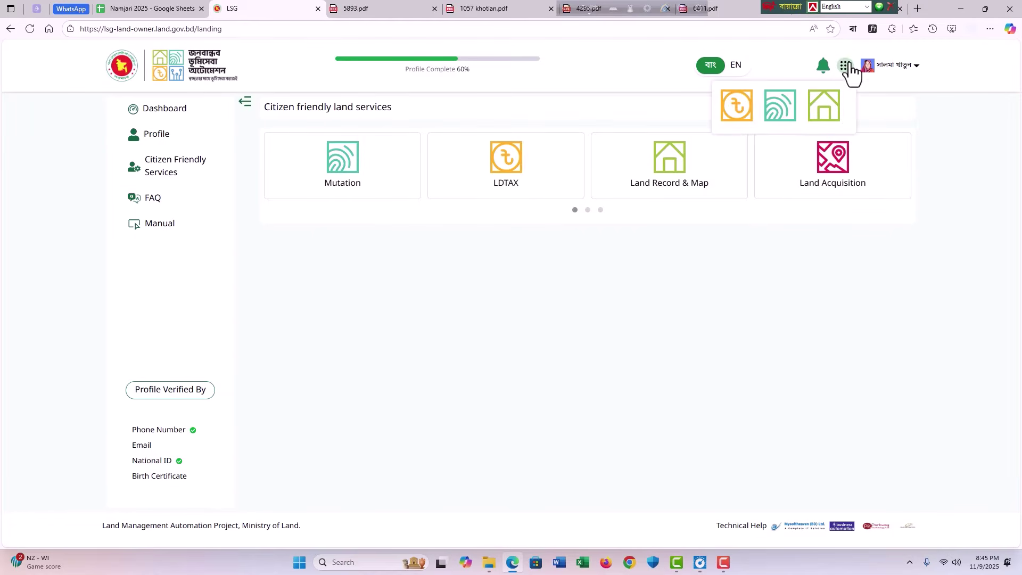
click(736, 113)
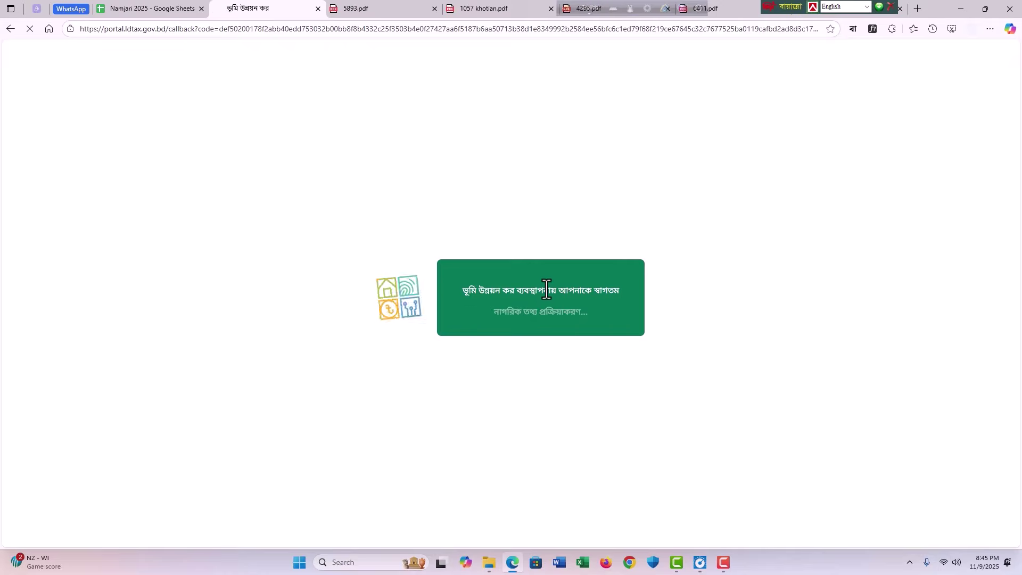
click(228, 295)
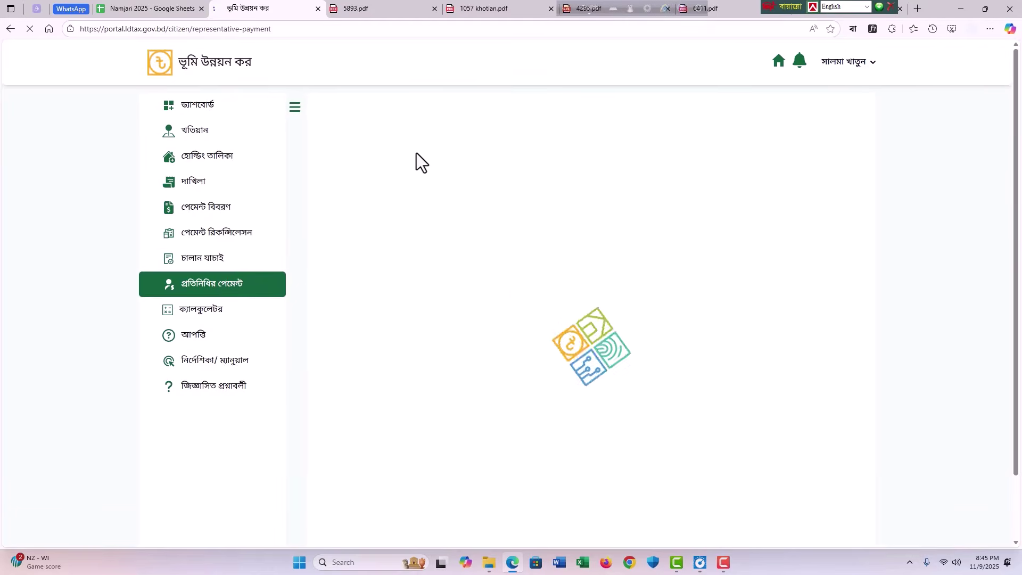
Step: Set division রংপুর, district রংপুর, upazila বদরগঞ্জ and mouza সাহাপুর-১৮
click(376, 170)
click(351, 312)
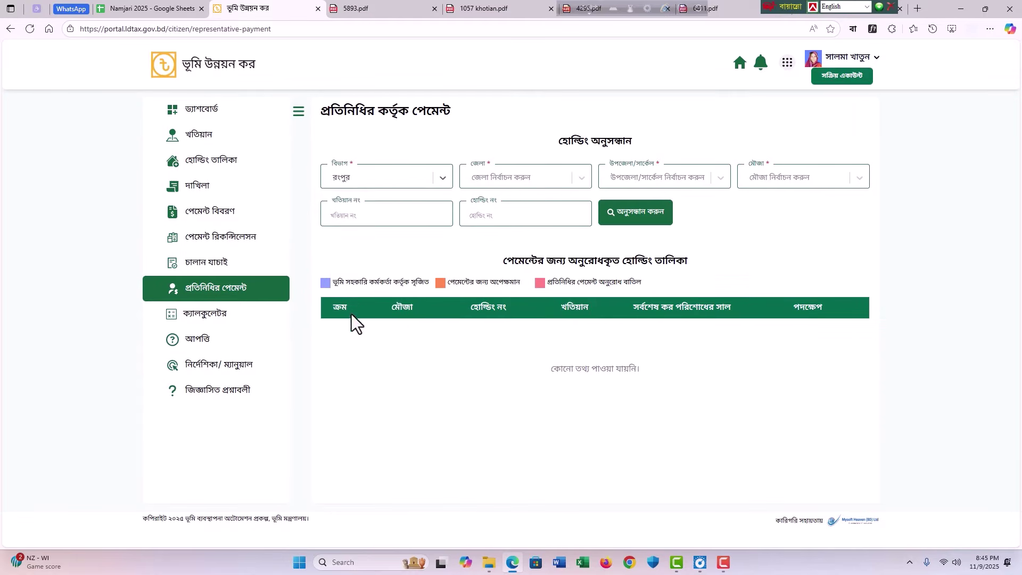
click(519, 173)
scroll(513, 283, down, 1)
click(500, 318)
click(653, 178)
click(643, 314)
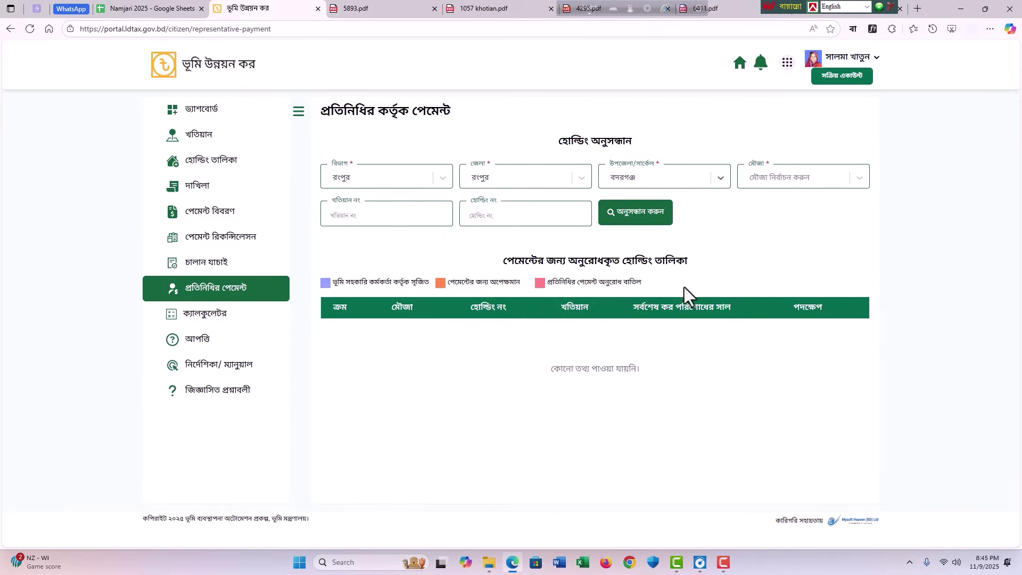
click(775, 180)
scroll(805, 314, down, 4)
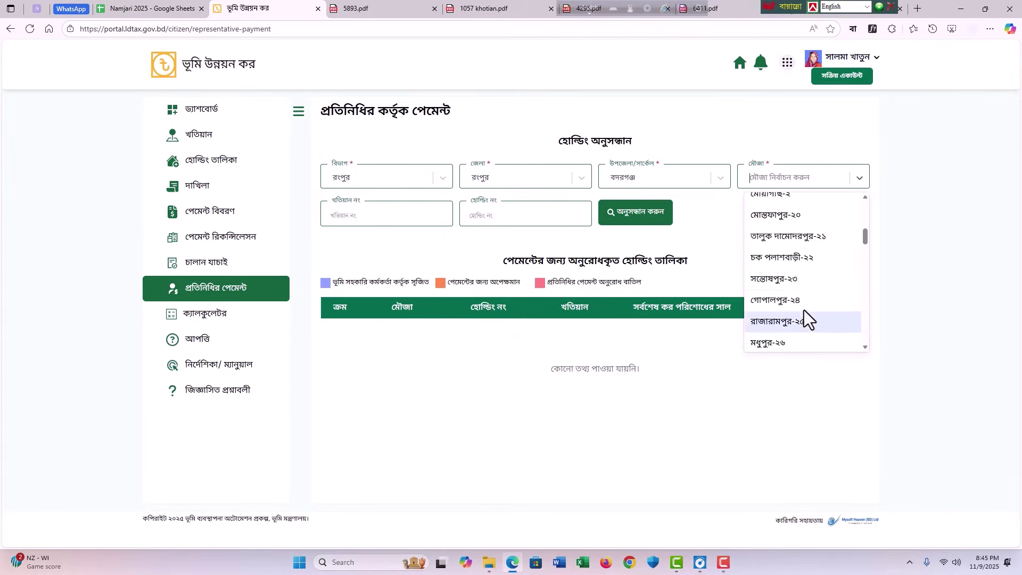
scroll(802, 298, up, 3)
click(803, 313)
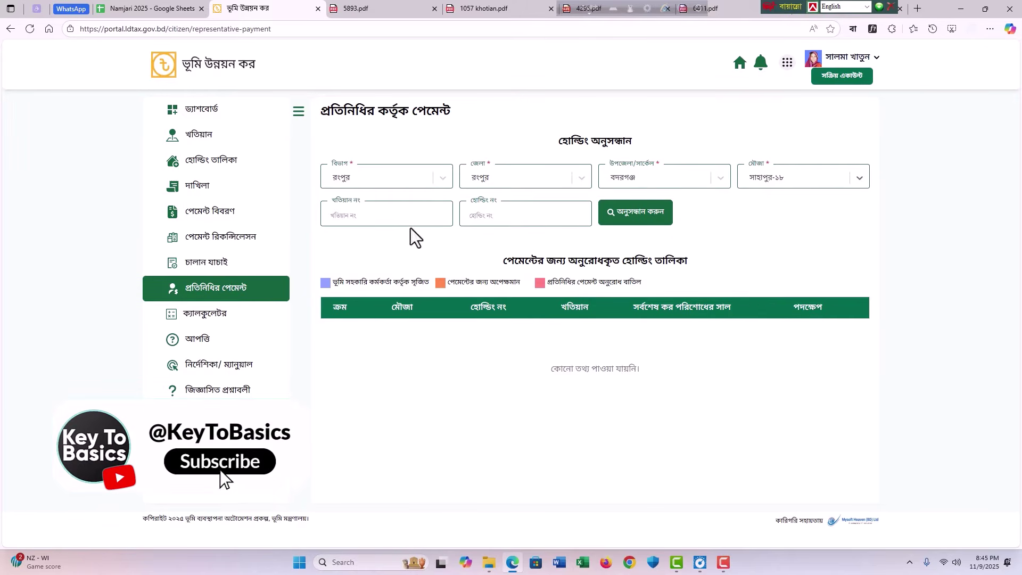
Step: Search holdings under khatian ১০৫৭ and select holding number ১০৬৪
click(388, 215)
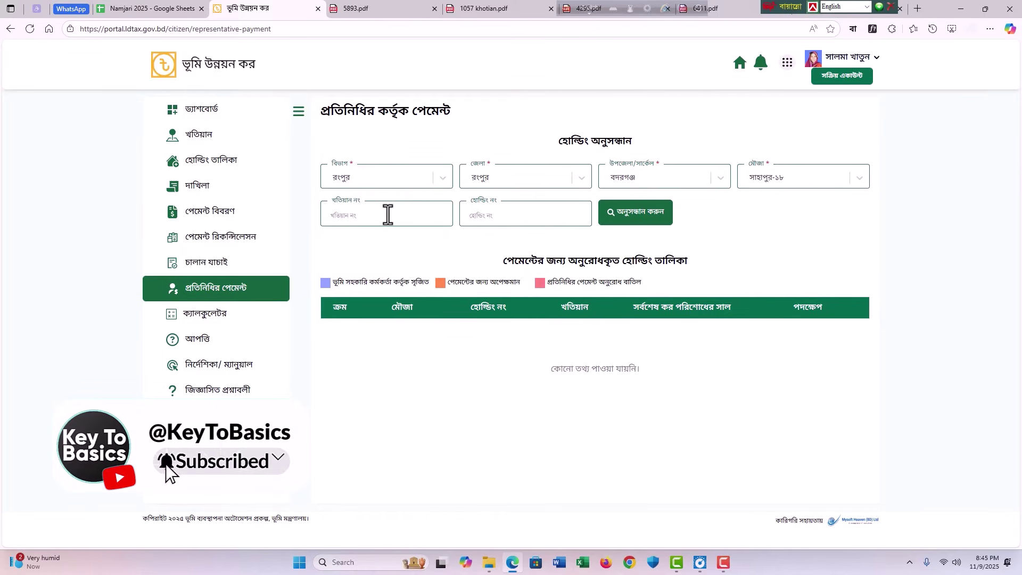
text(১০৫৭)
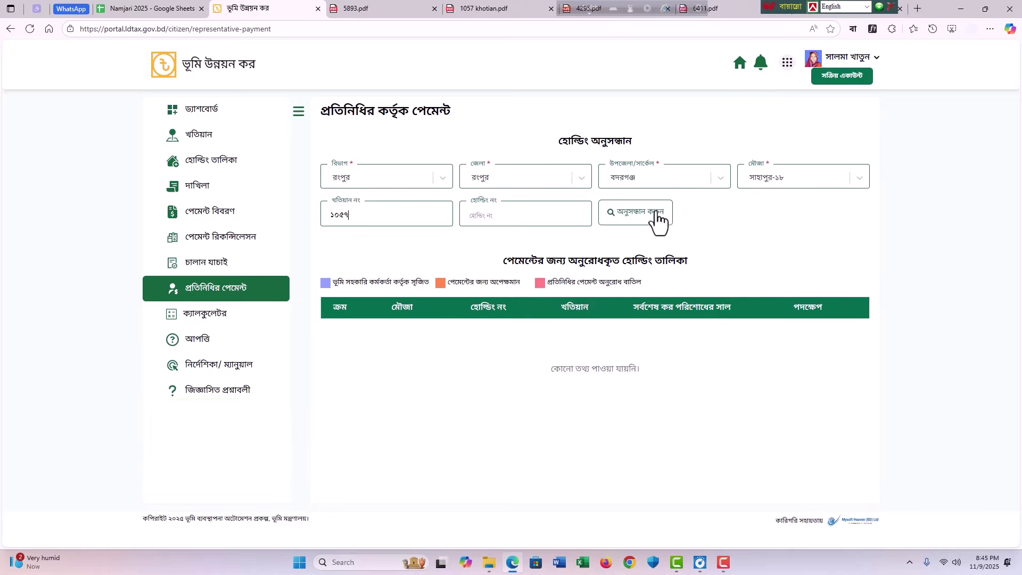
click(659, 217)
double_click(479, 314)
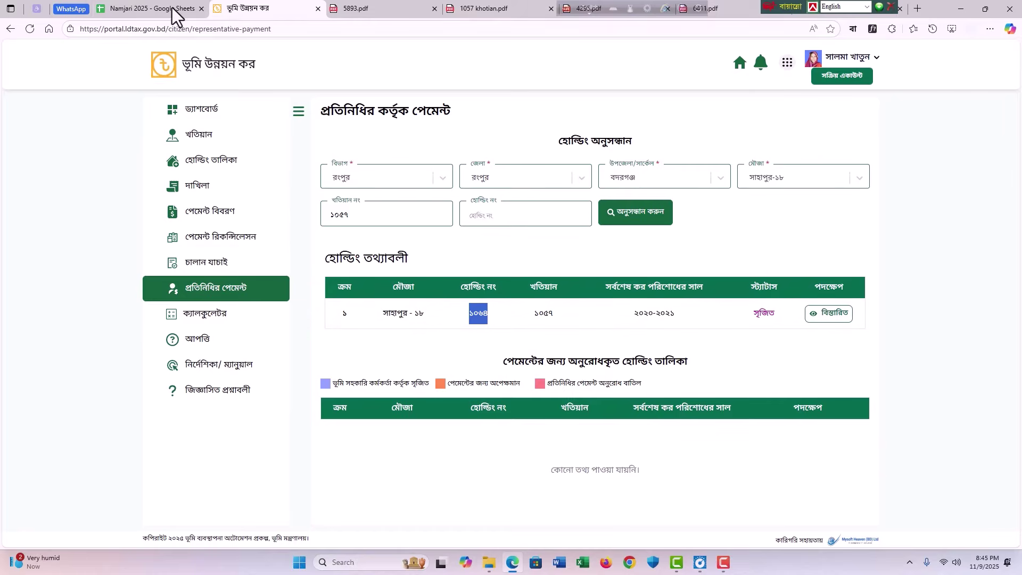
Step: Commit holding ১০৬৪ in Namjari cell K24, then open that holding's details in LDTAX
click(146, 5)
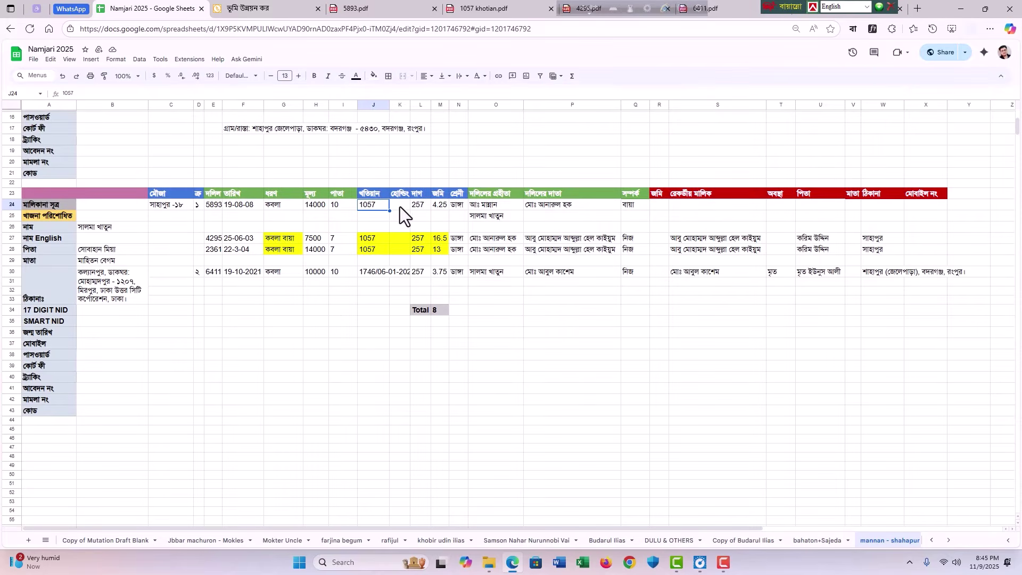
click(248, 5)
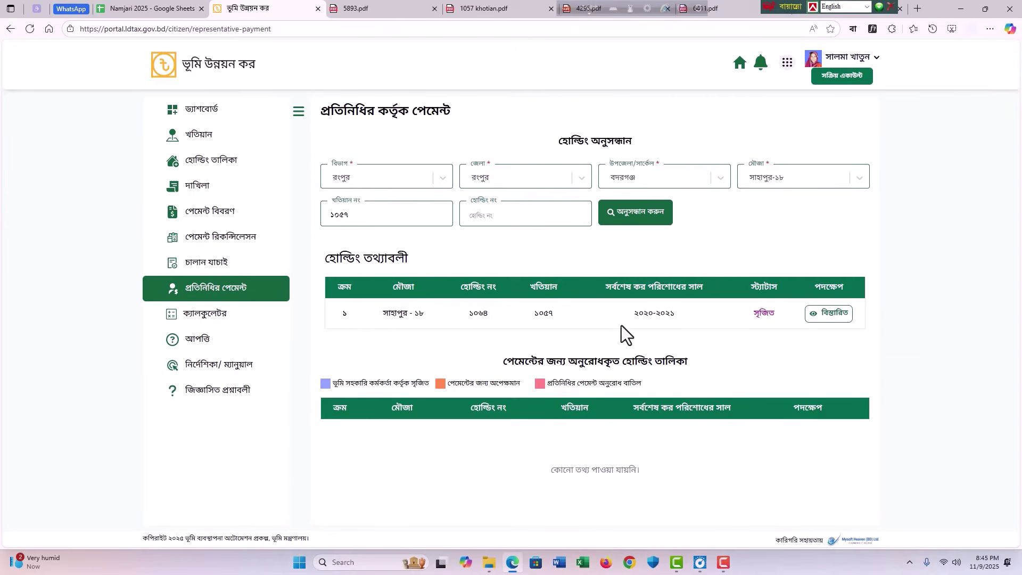
double_click(478, 313)
click(169, 8)
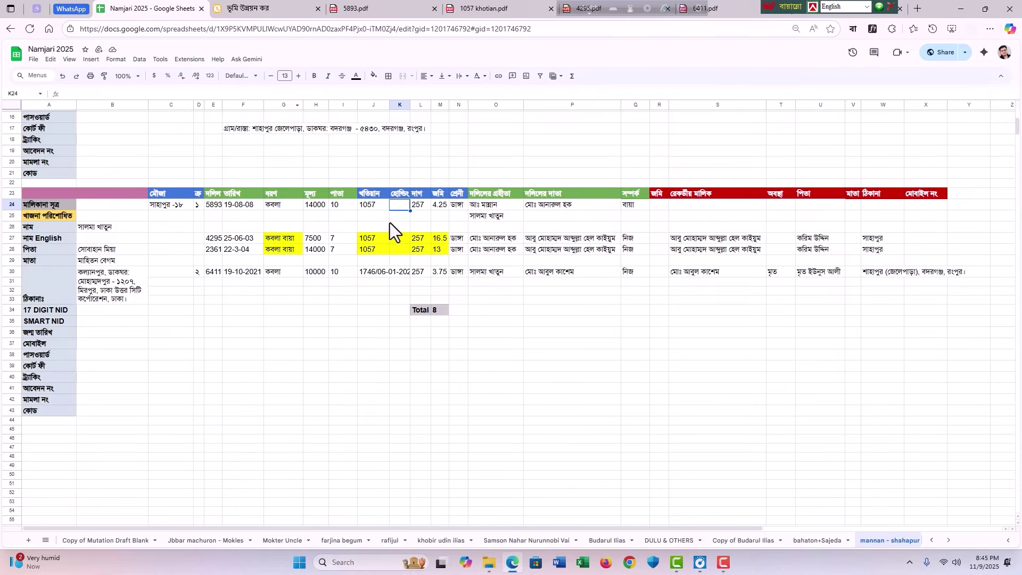
double_click(401, 205)
key(Return)
click(266, 8)
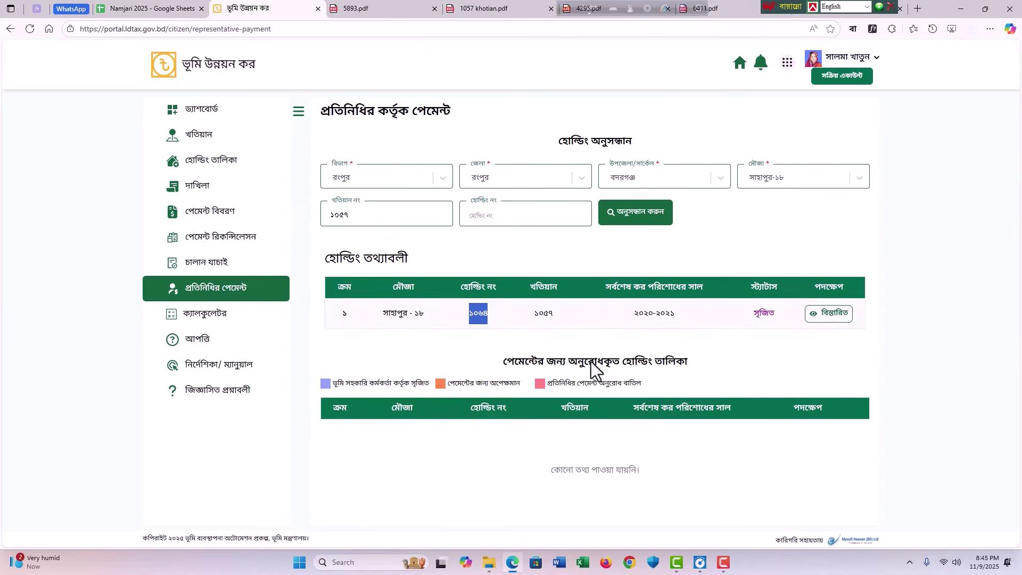
click(831, 319)
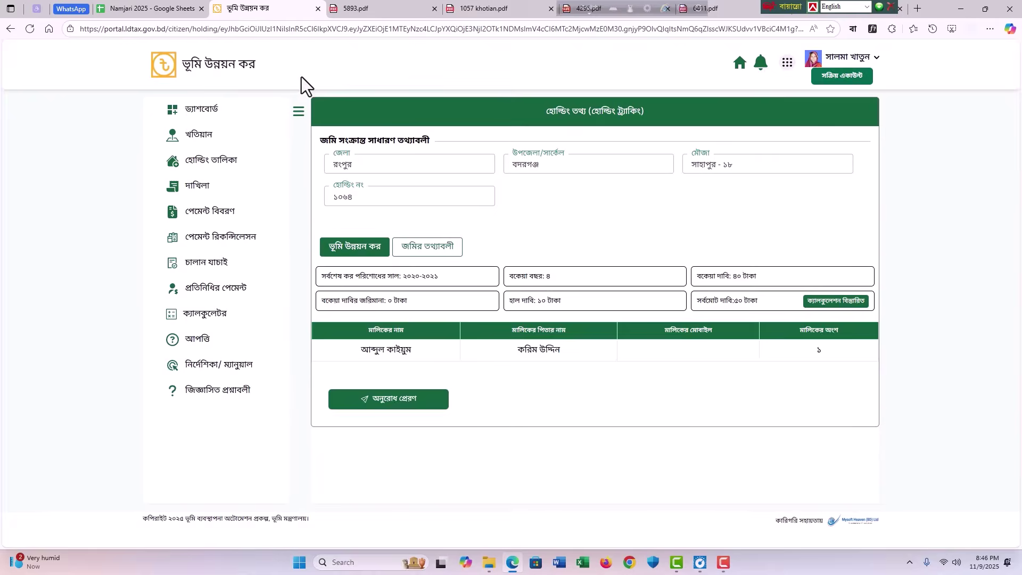
click(423, 8)
click(499, 7)
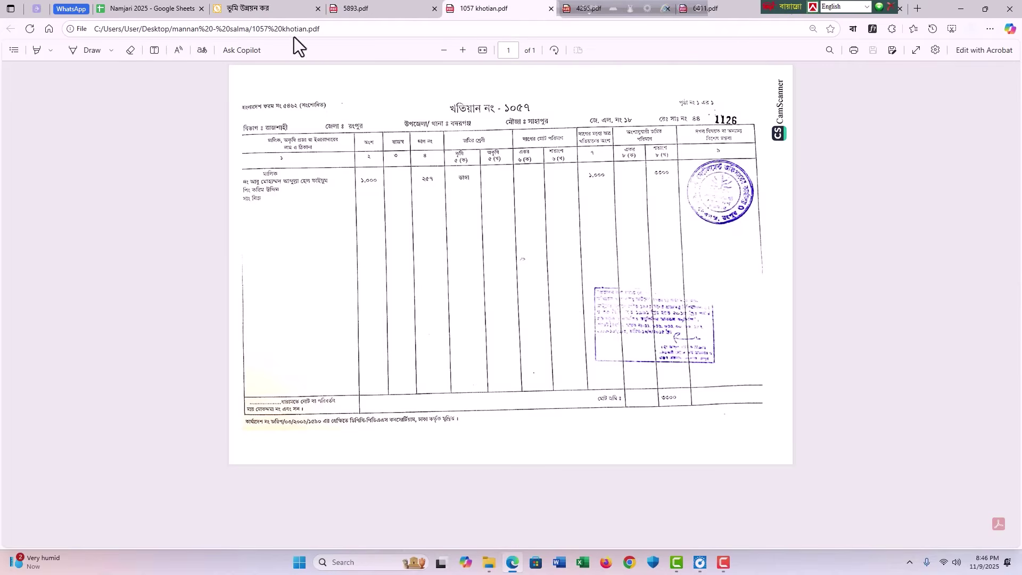
click(279, 7)
drag(420, 350, 362, 353)
click(362, 353)
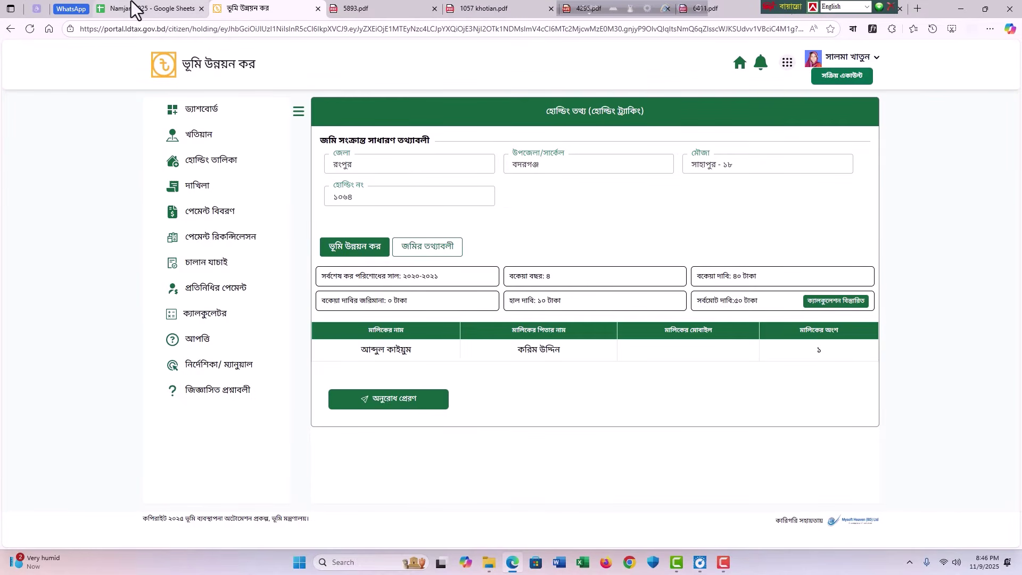
click(132, 7)
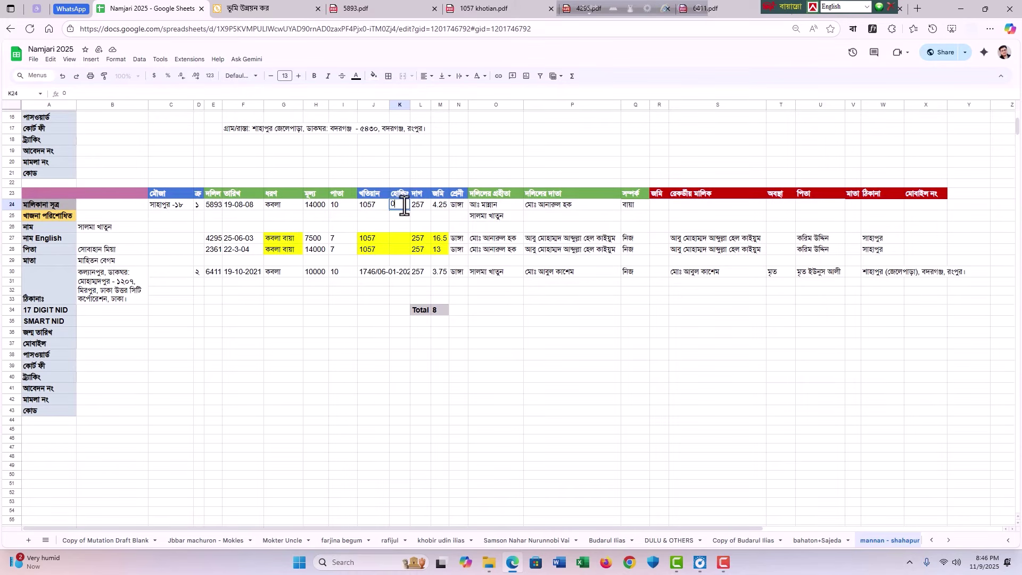
key(BackSpace)
text(000)
key(BackSpace)
key(BackSpace)
text(0)
click(569, 400)
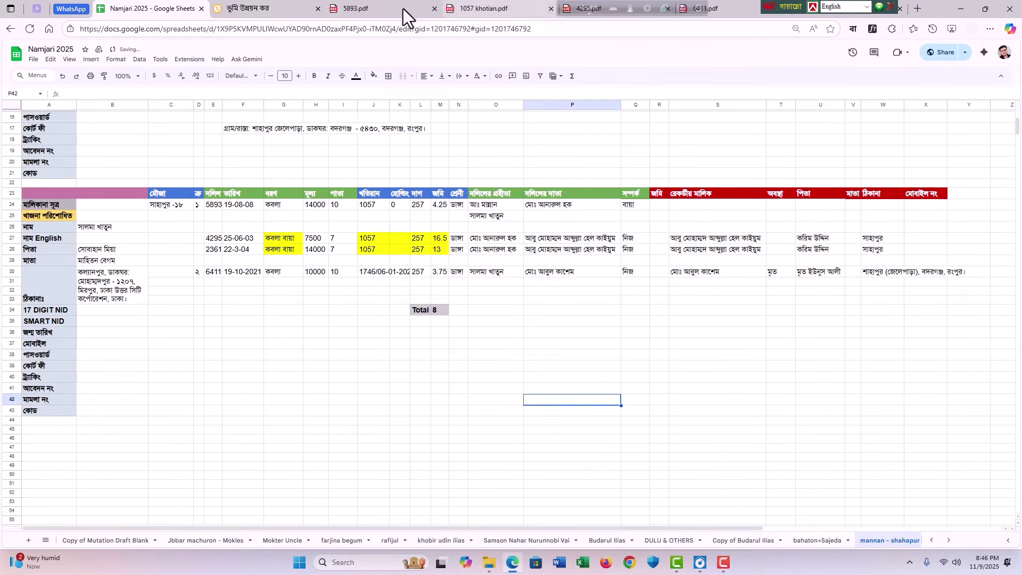
click(404, 8)
click(480, 4)
click(283, 7)
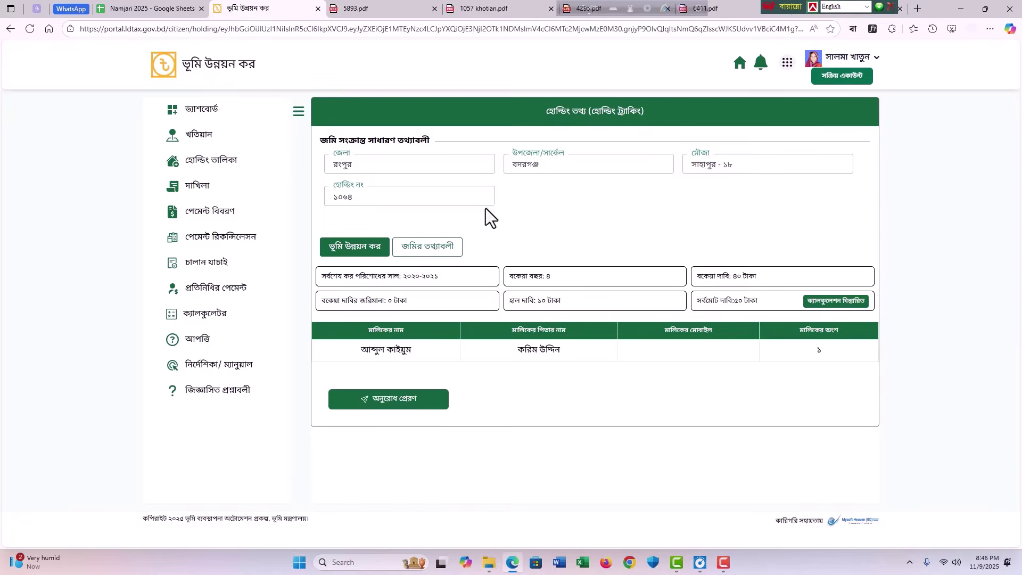
Step: Show the holding's land information and select land class ডাঙ্গা in the khatian 1057 table
click(429, 251)
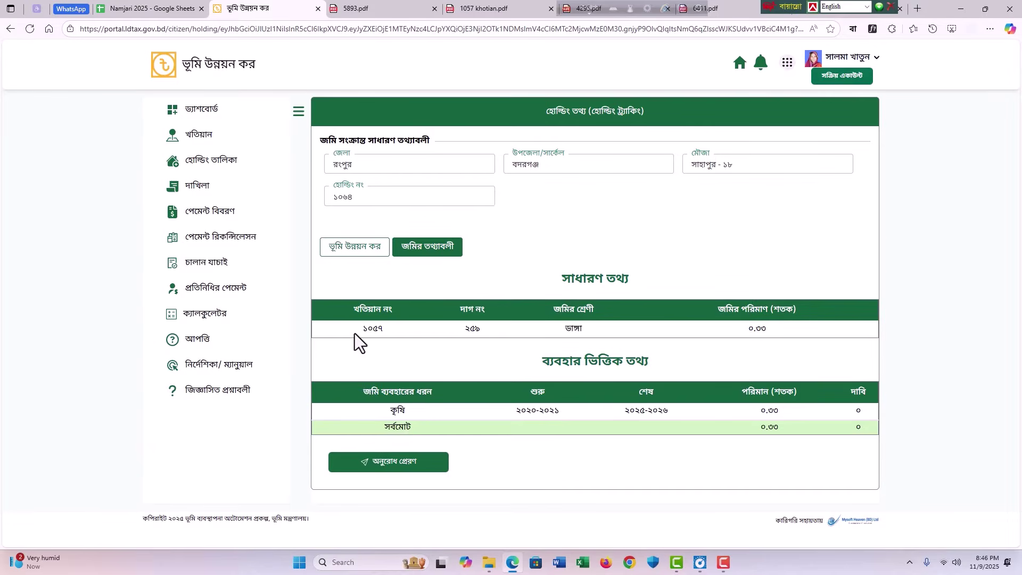
drag(354, 333, 778, 331)
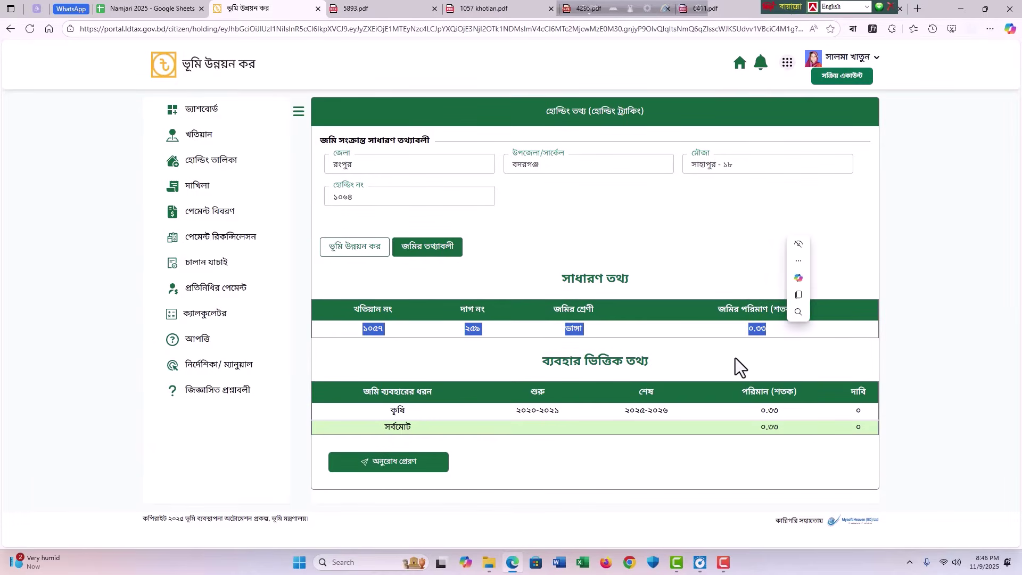
click(711, 359)
double_click(575, 329)
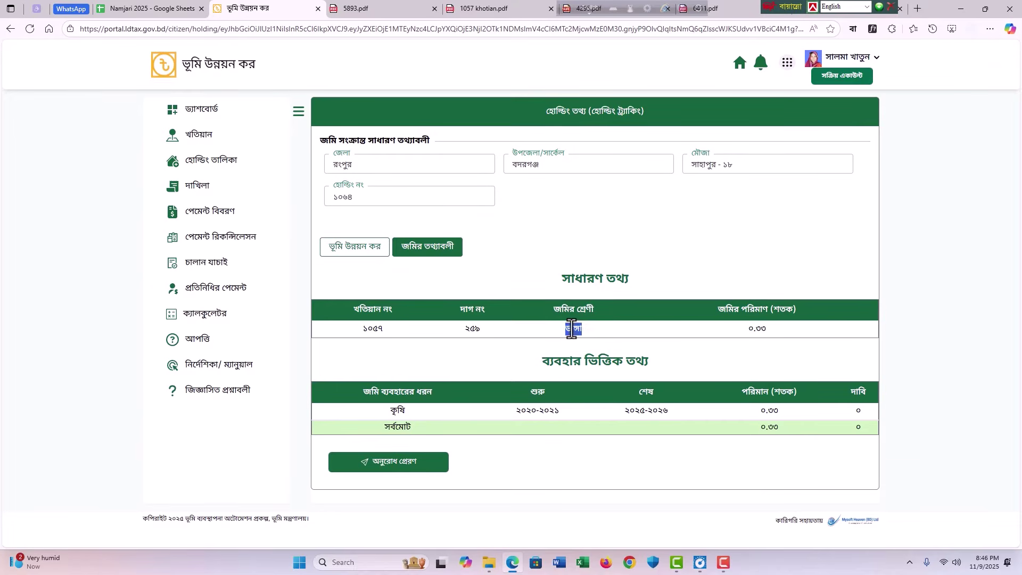
Step: Edit holding cell K24 on Namjari 2025 and review the owner table rows B24:X34
key(ctrl+Page_Up)
double_click(401, 205)
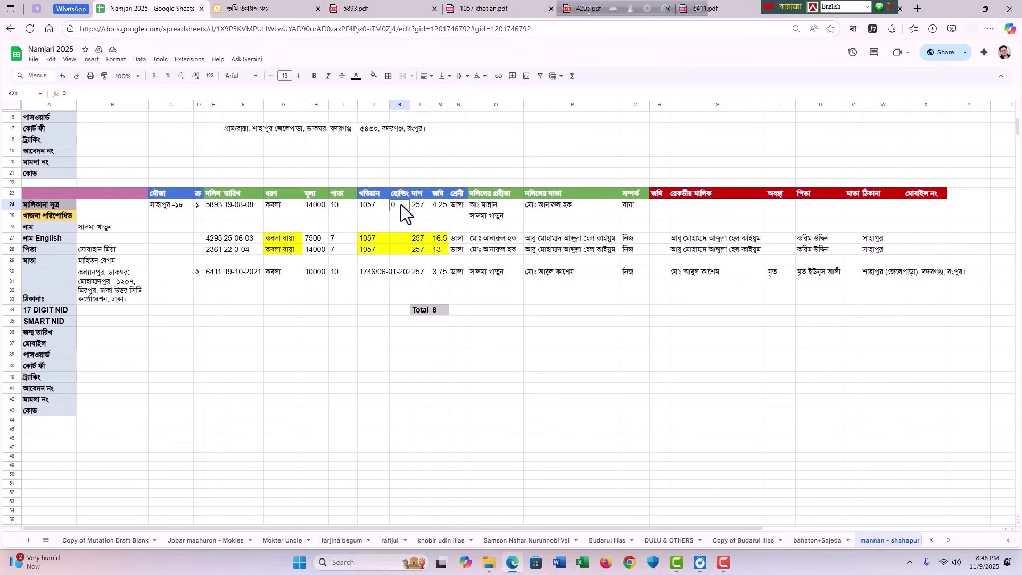
click(561, 310)
click(692, 389)
click(287, 344)
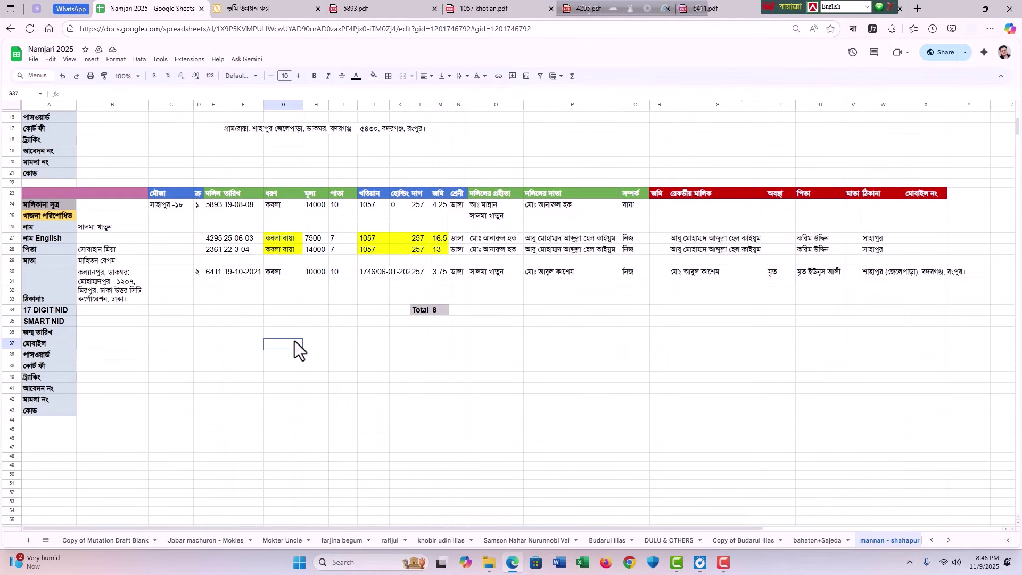
drag(115, 204, 373, 355)
drag(538, 385, 930, 312)
click(757, 388)
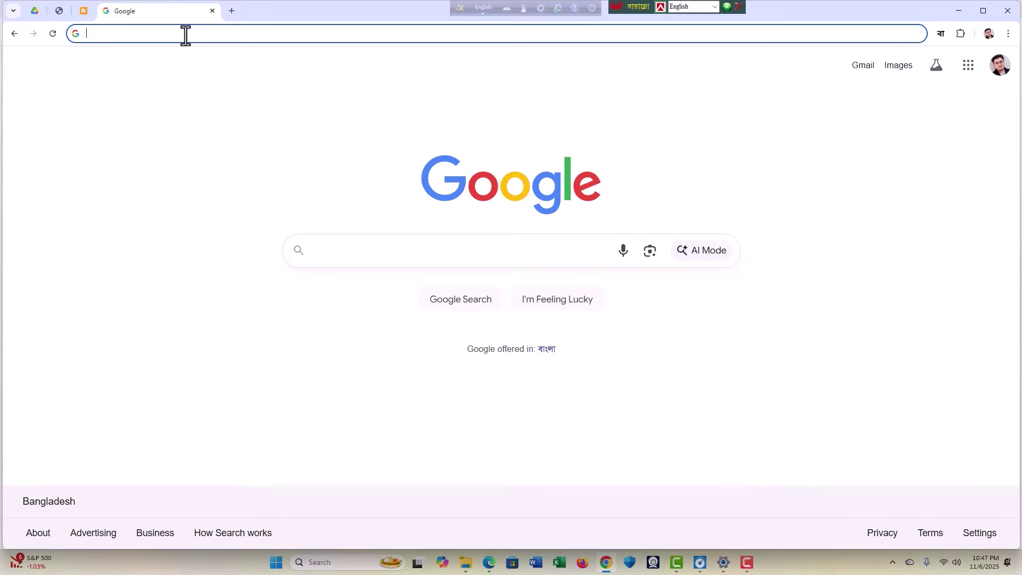
Step: Go to mutation.land.gov.bd, log in with the captcha code, and open the Mutation service
text(mutat)
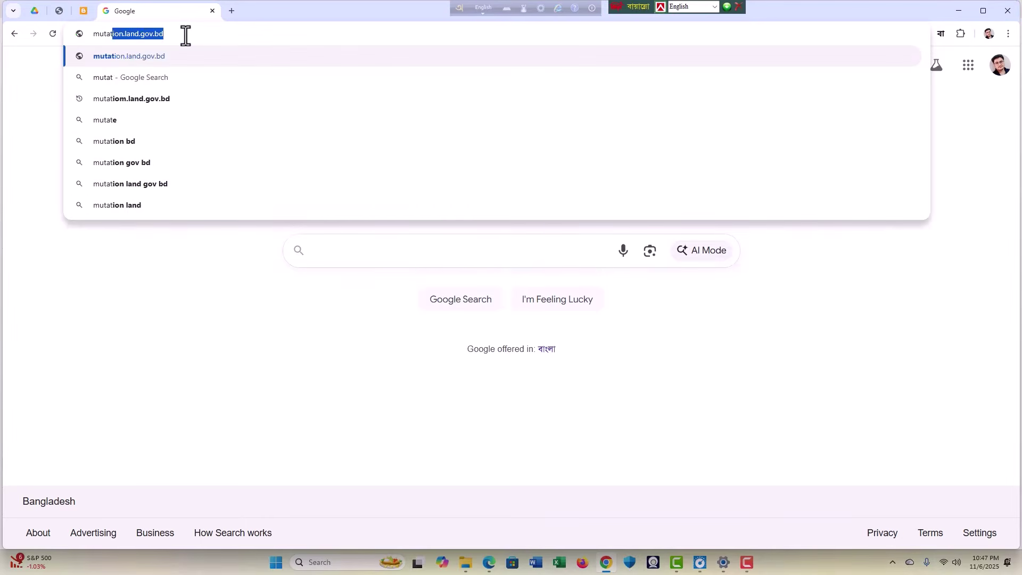
text(ion.la)
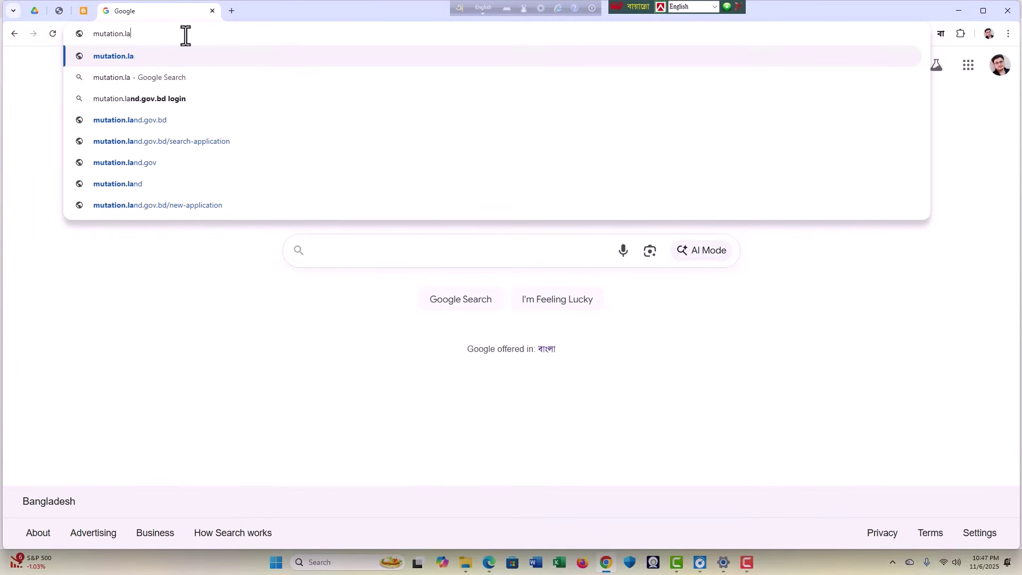
text(nd.gov.bd)
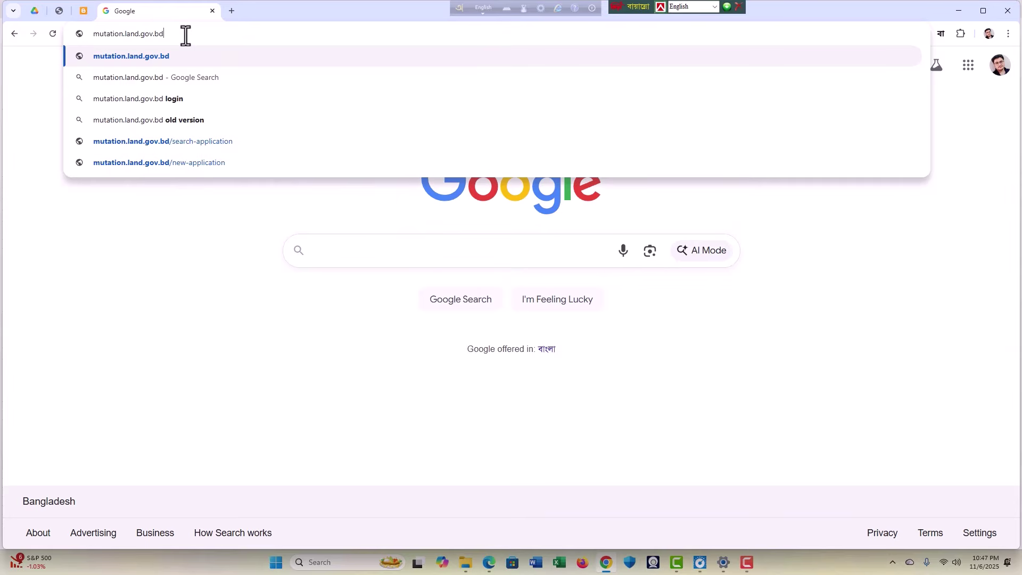
key(Return)
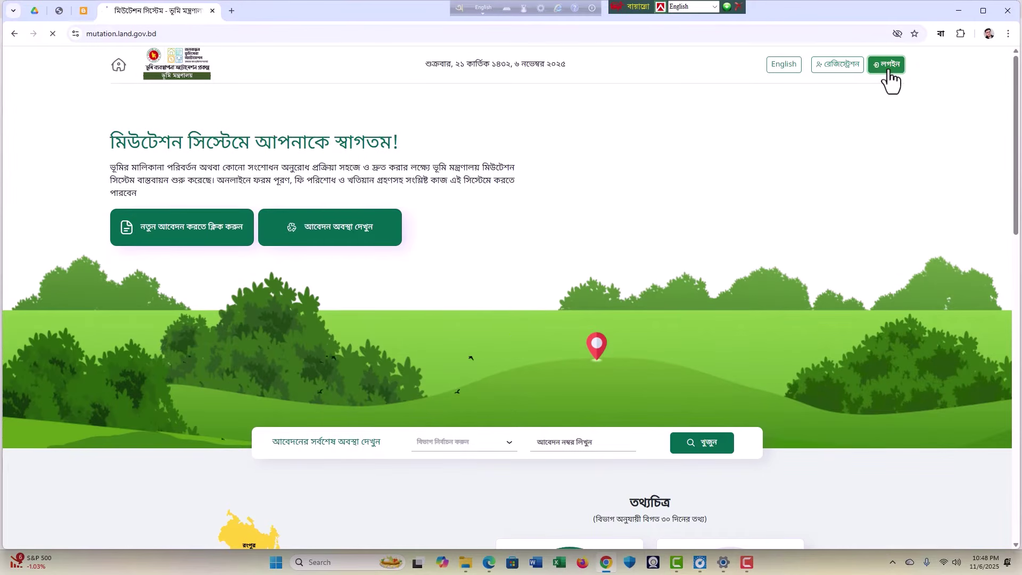
click(887, 65)
click(486, 336)
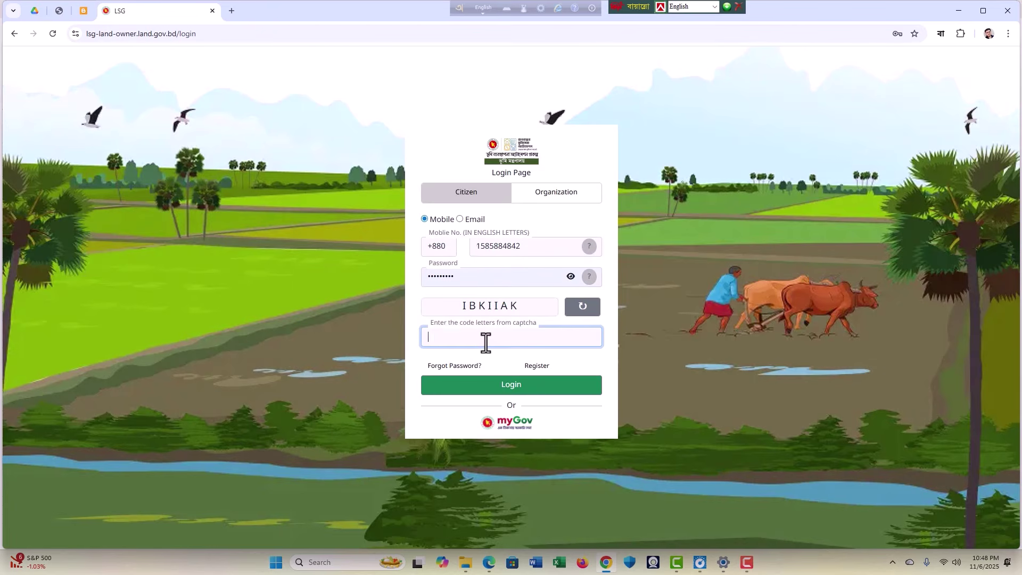
text(IBKIIAK)
click(507, 391)
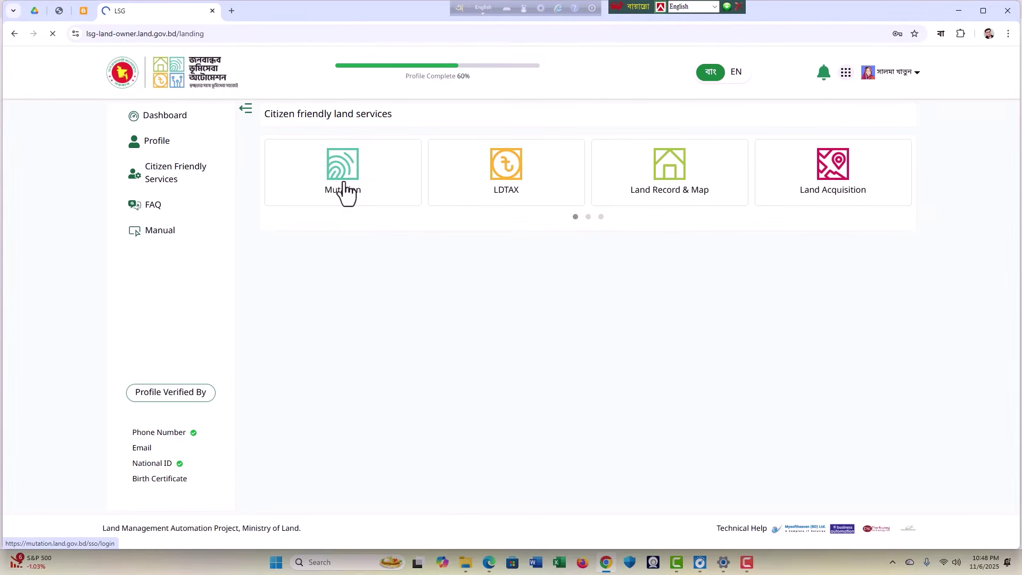
click(343, 192)
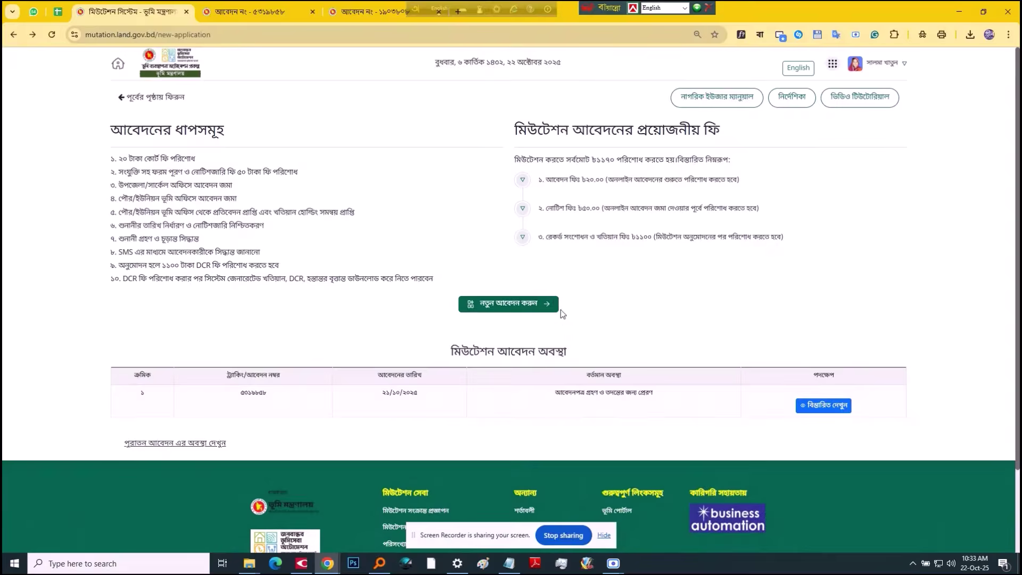
Step: Start a new application paying the 20-taka court fee for রংপুর, রংপুর, বদরগঞ্জ, then reach the gateways
click(525, 302)
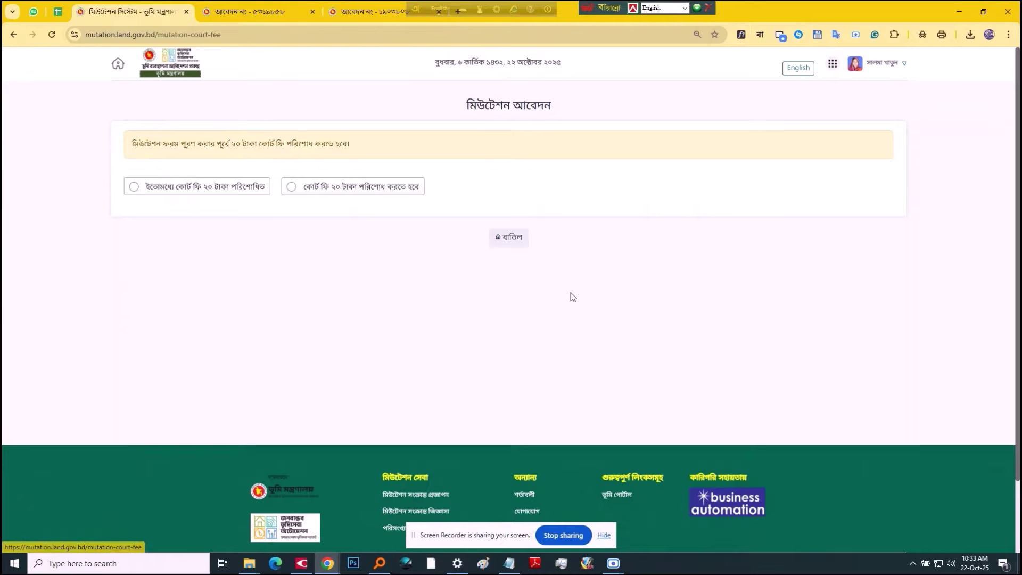
click(352, 193)
click(221, 286)
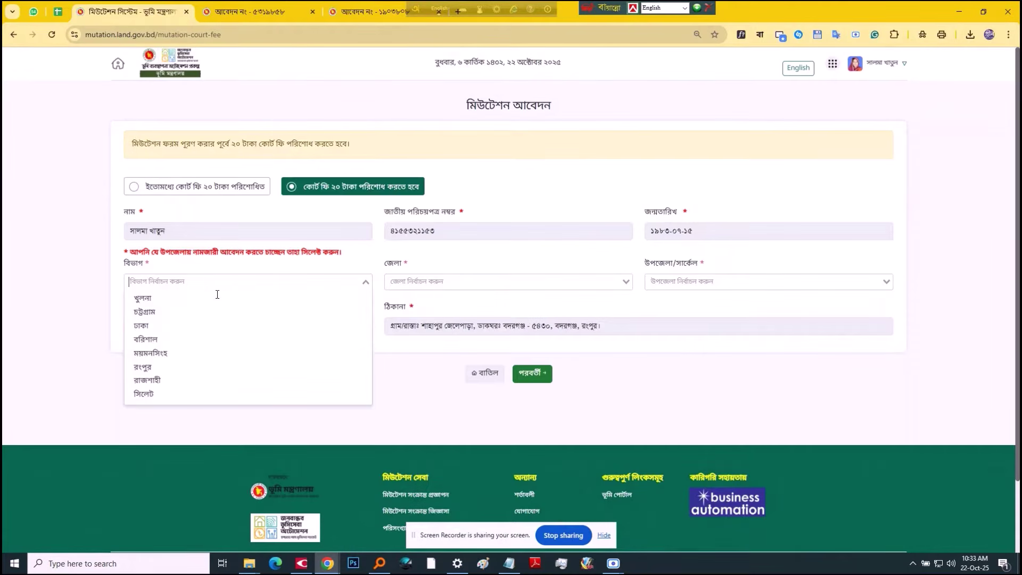
click(175, 367)
click(421, 280)
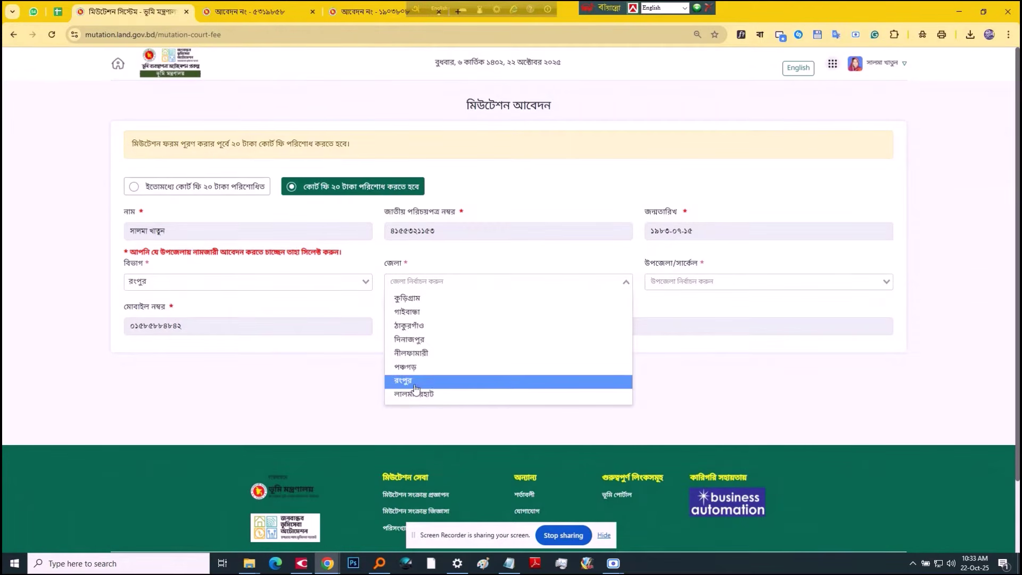
click(440, 380)
click(680, 282)
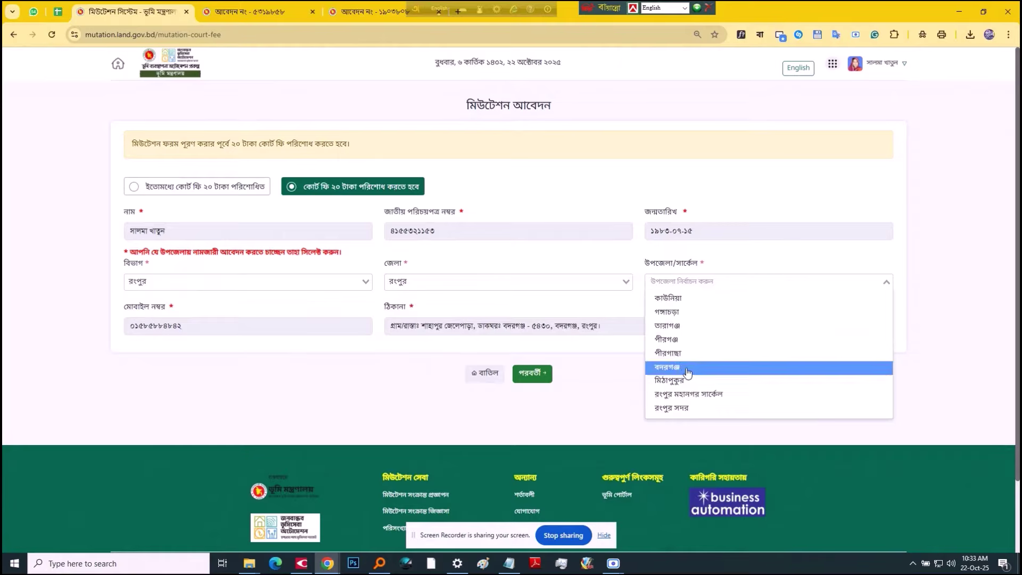
click(689, 369)
click(548, 373)
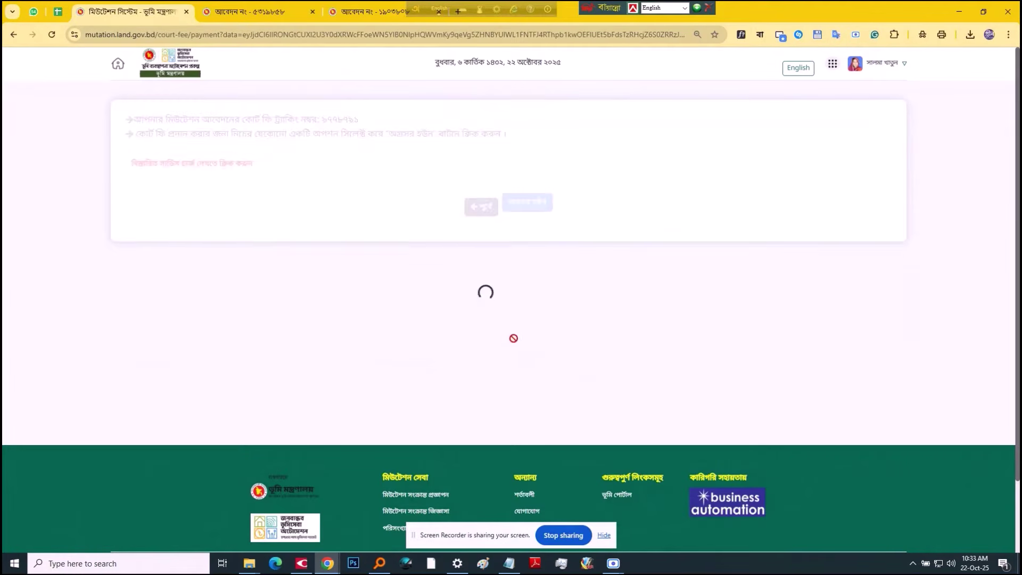
click(534, 351)
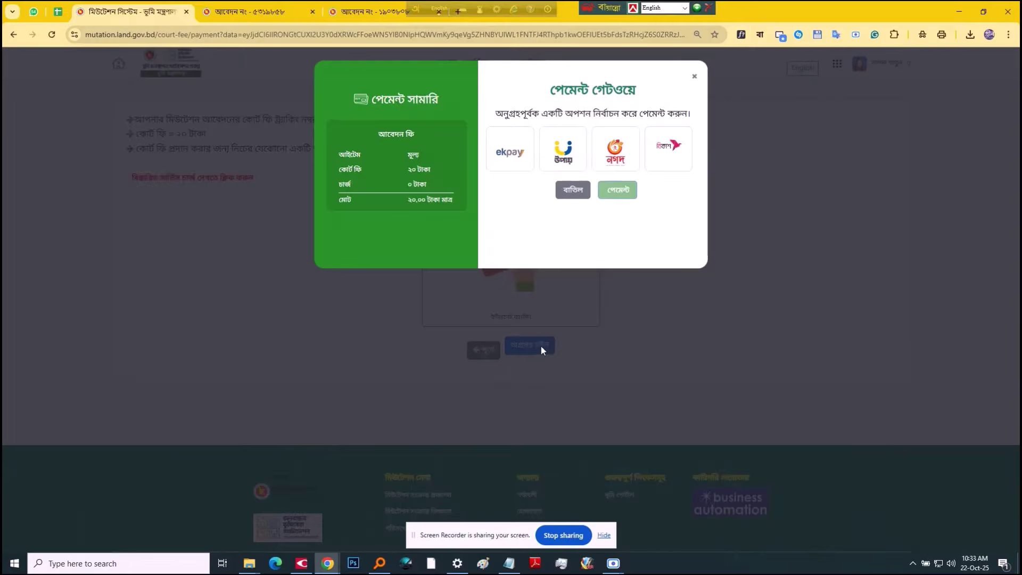
Step: Pay the ৳20 court fee via bKash using the account number, verification code and PIN
click(668, 163)
click(620, 202)
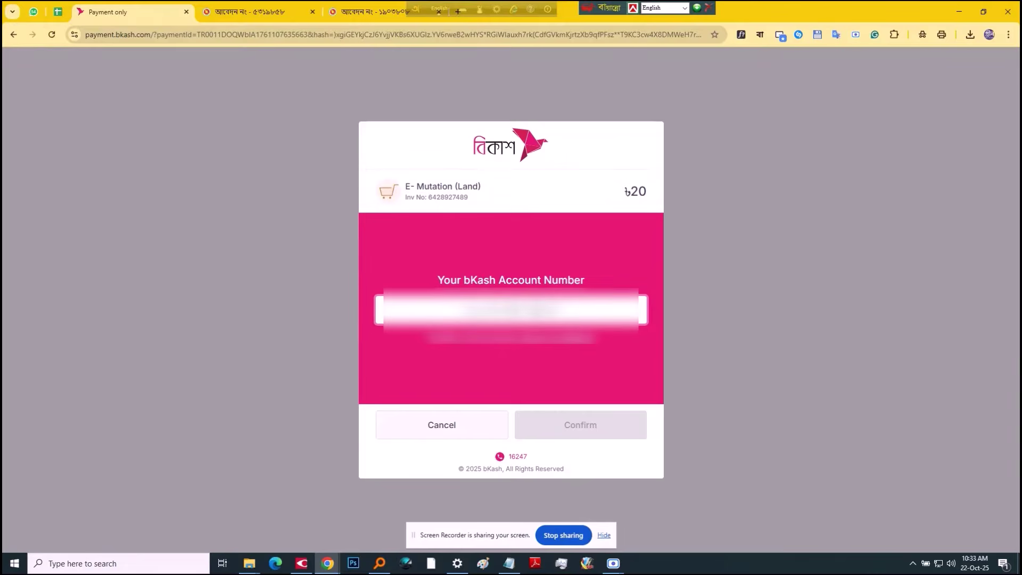
click(591, 415)
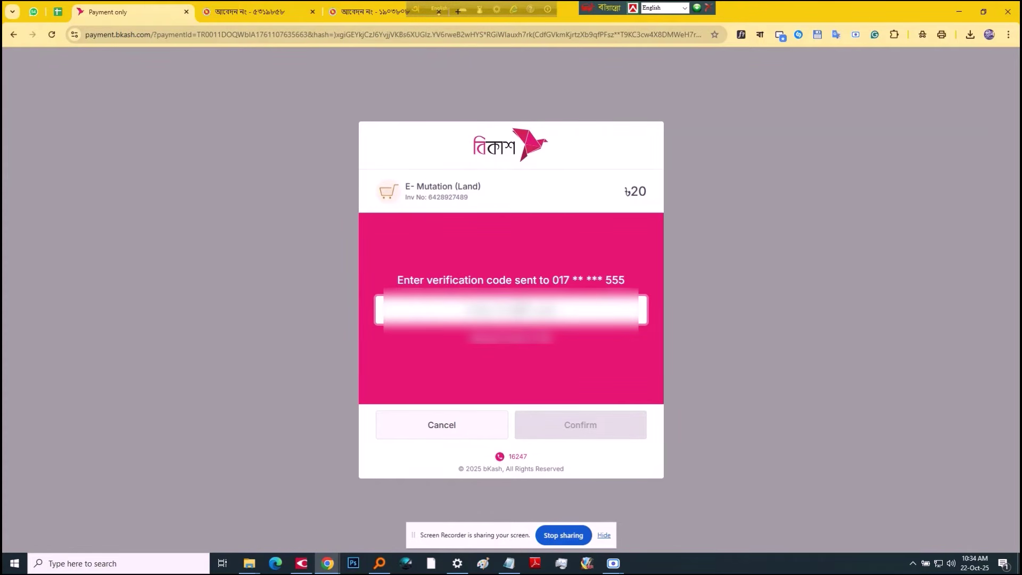
text(**)
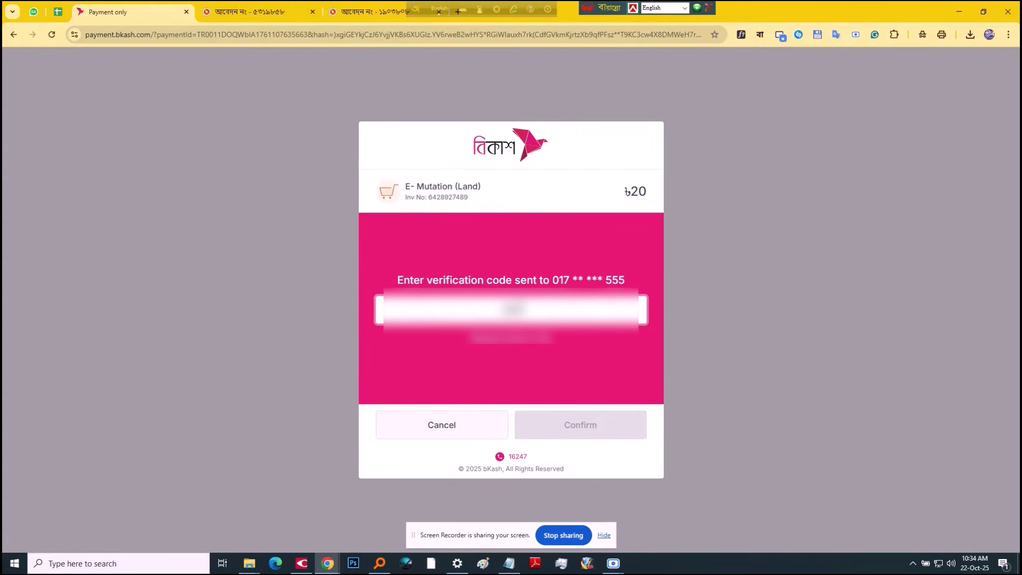
text(****)
click(562, 425)
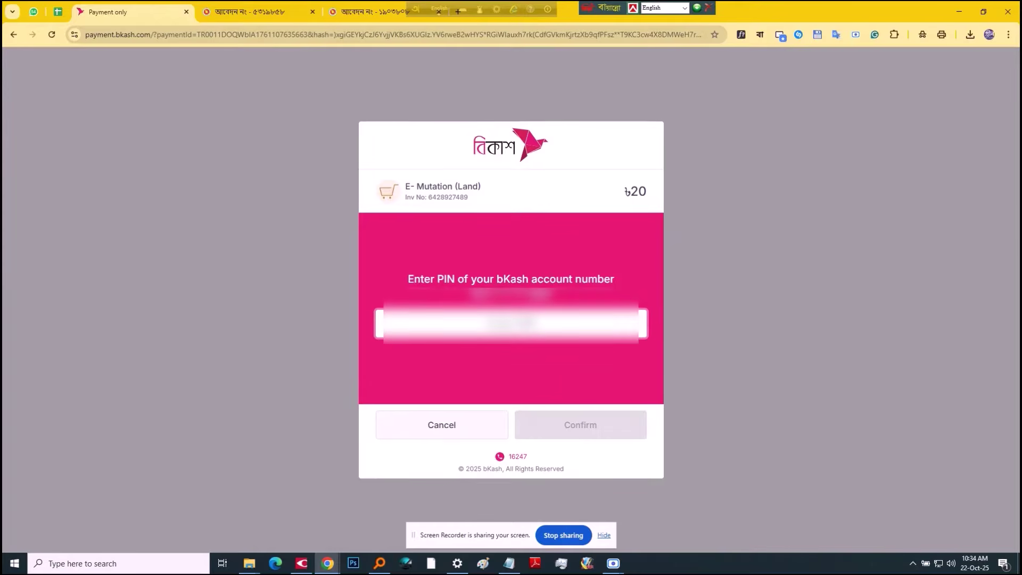
text(*****)
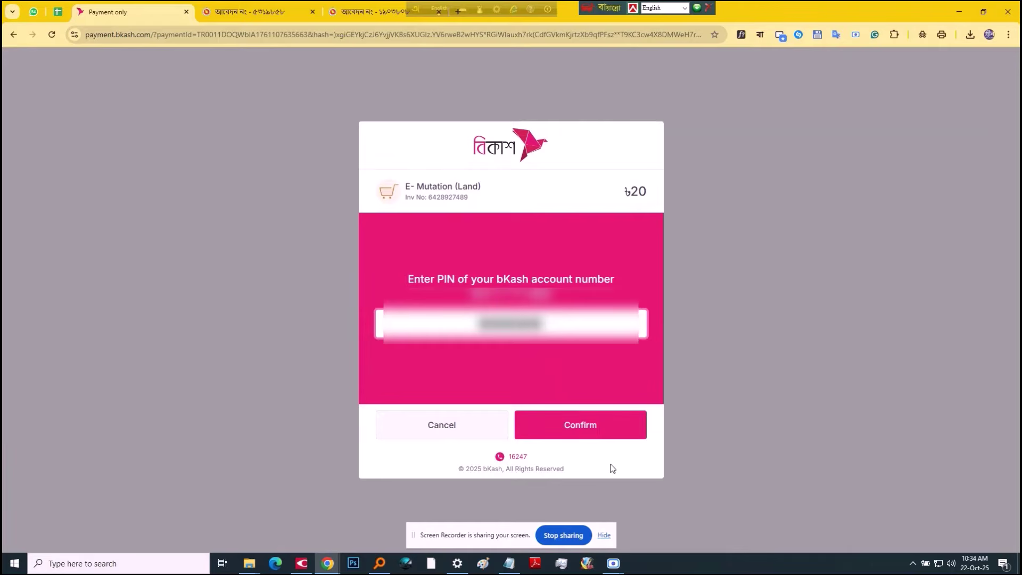
click(590, 424)
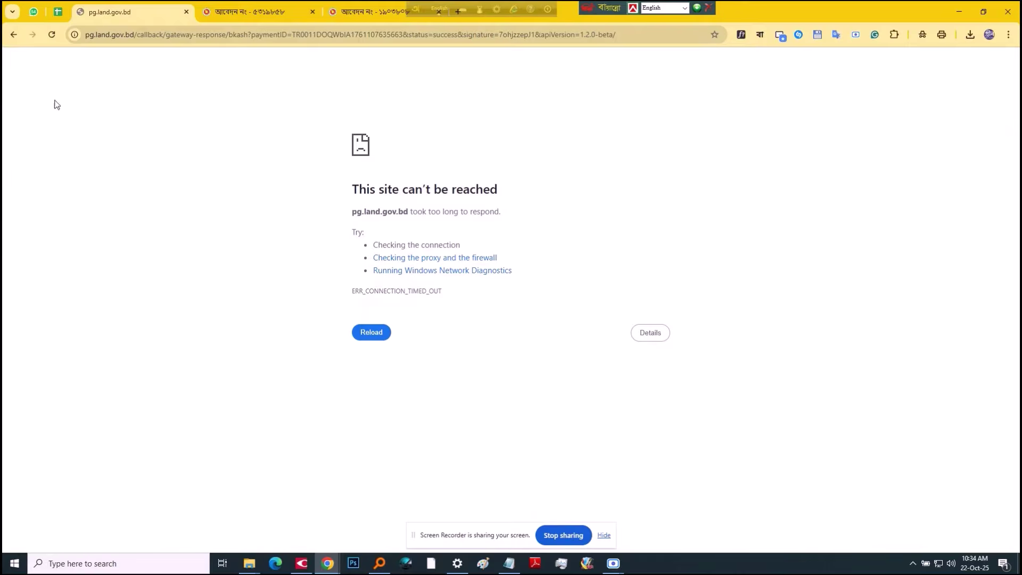
Step: Reload the return page, dismiss the seven-day warning, open the form and tick both khatian sources
click(51, 35)
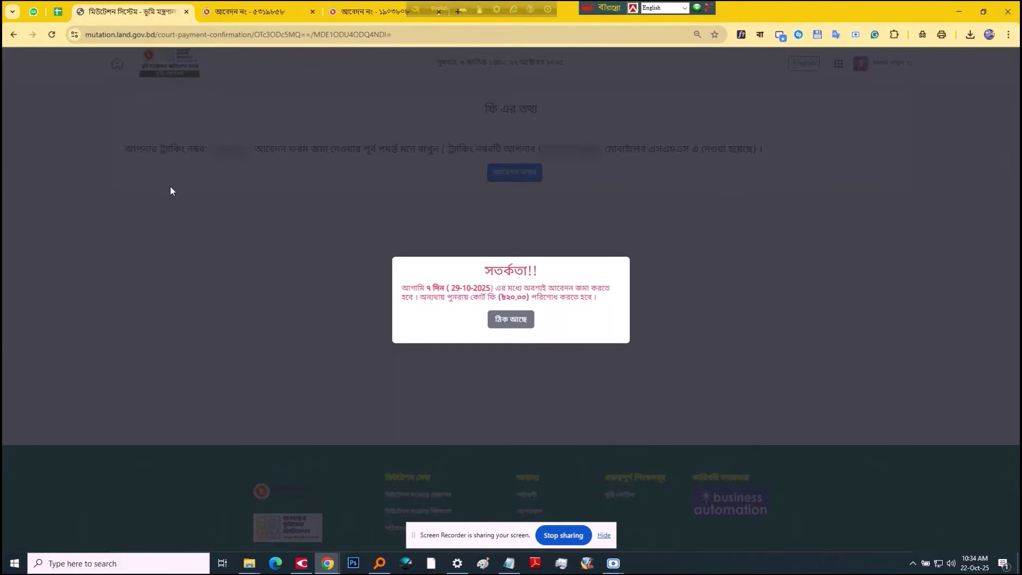
click(508, 319)
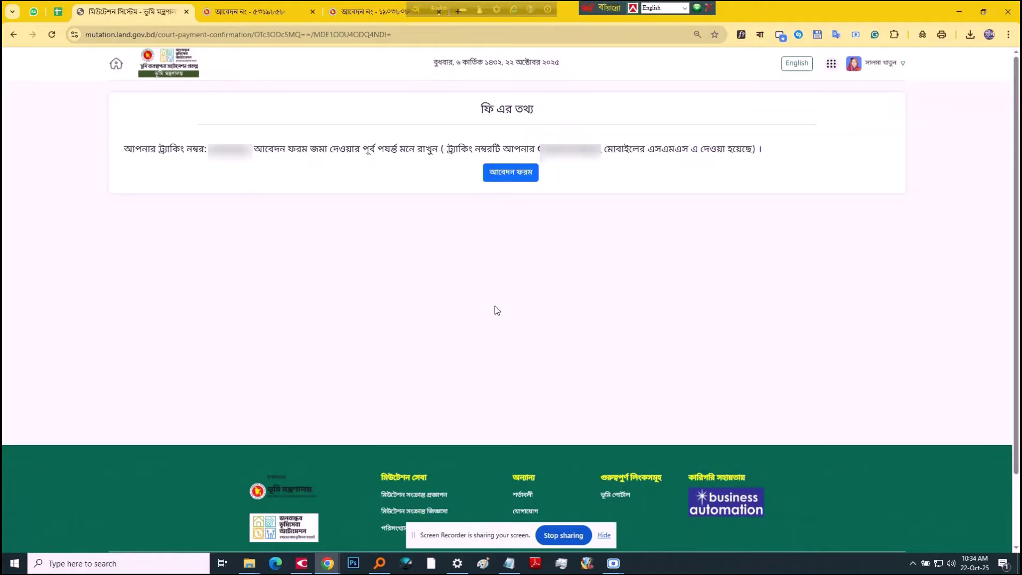
click(513, 173)
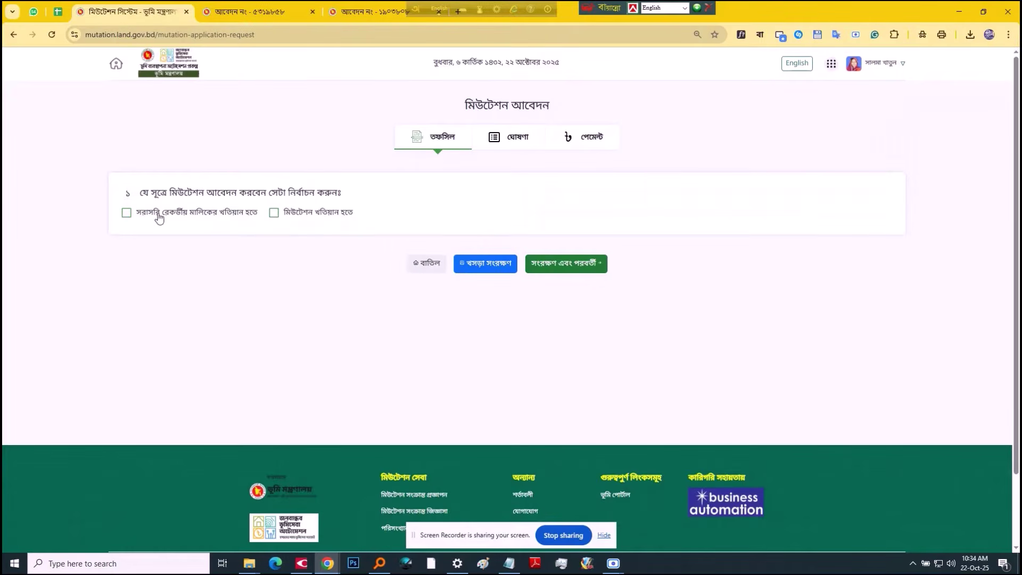
click(158, 216)
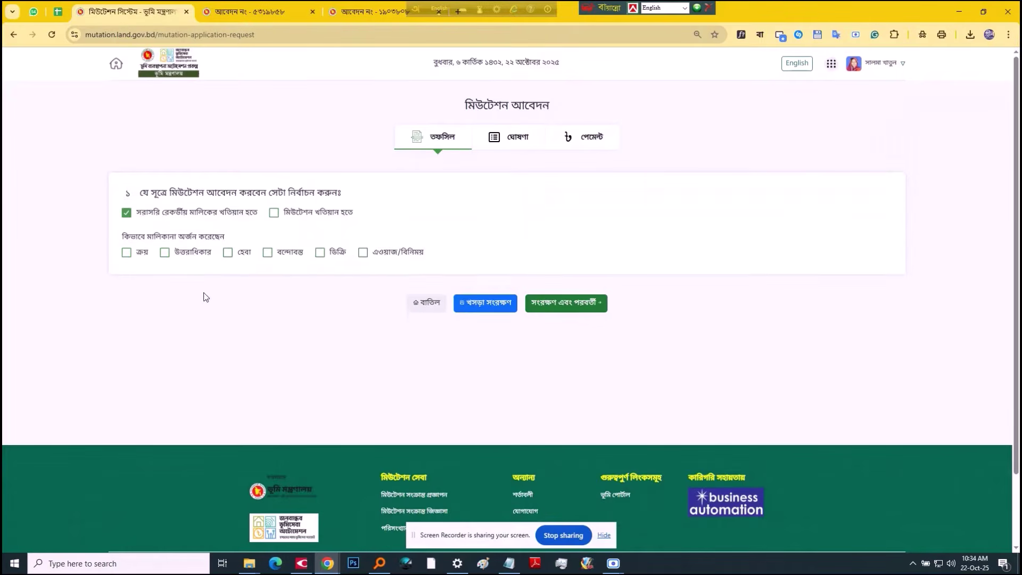
click(318, 213)
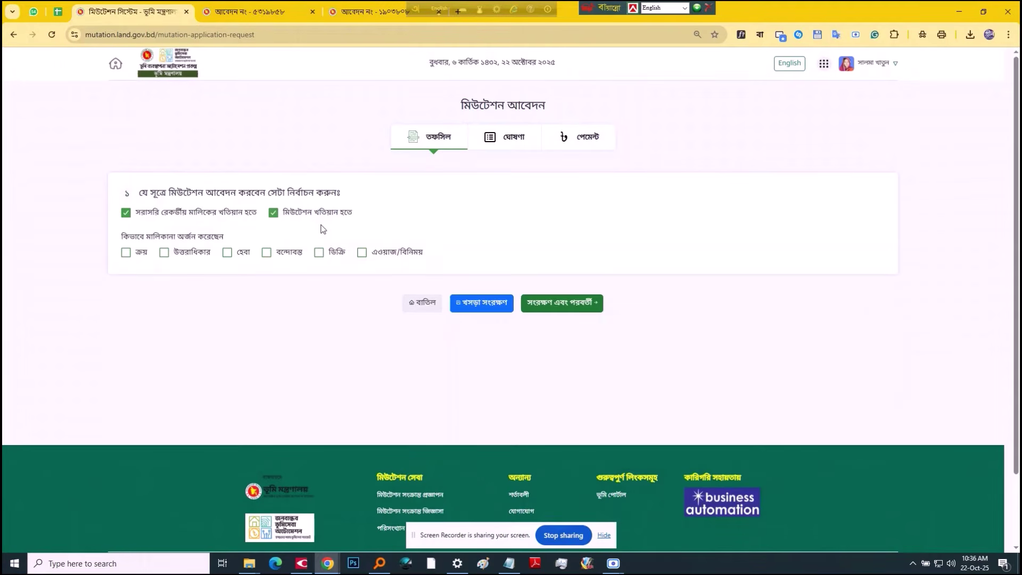
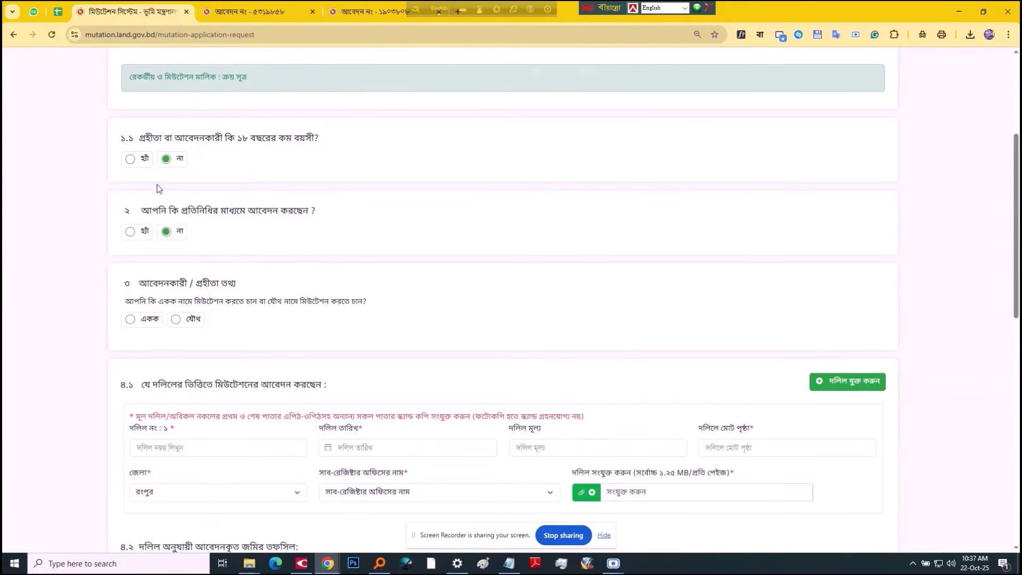
Step: Choose the single-applicant (একক) option and open the applicant row's details dialog
scroll(158, 189, down, 2)
click(150, 213)
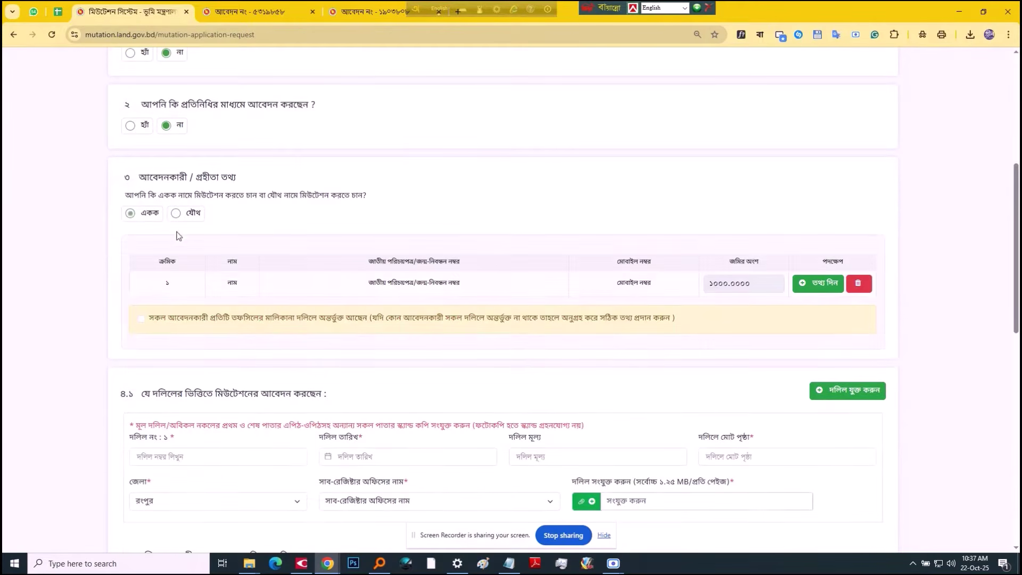
click(825, 290)
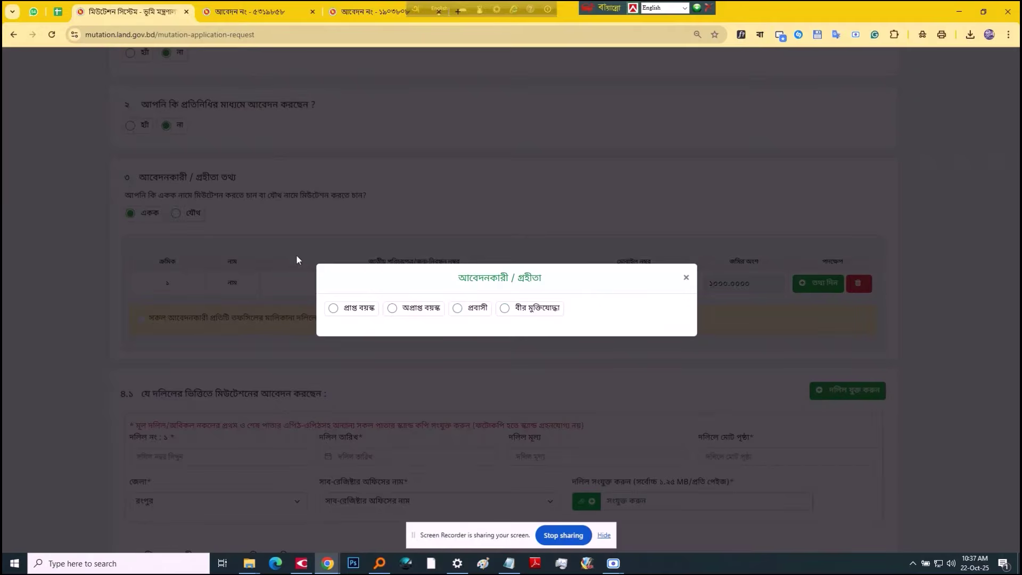
Step: Mark the applicant as an adult and choose the applicant's district and thana
click(358, 311)
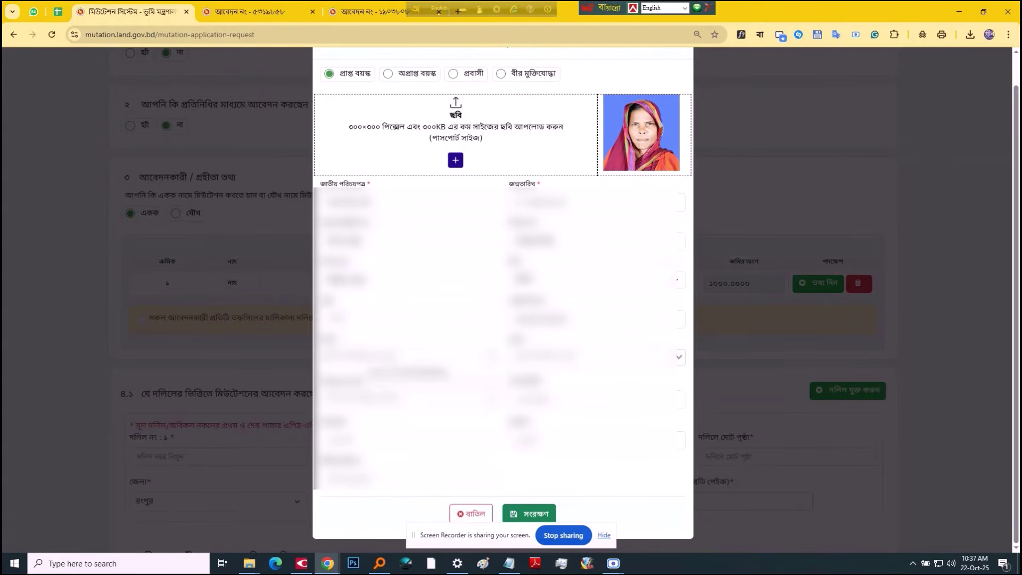
click(396, 326)
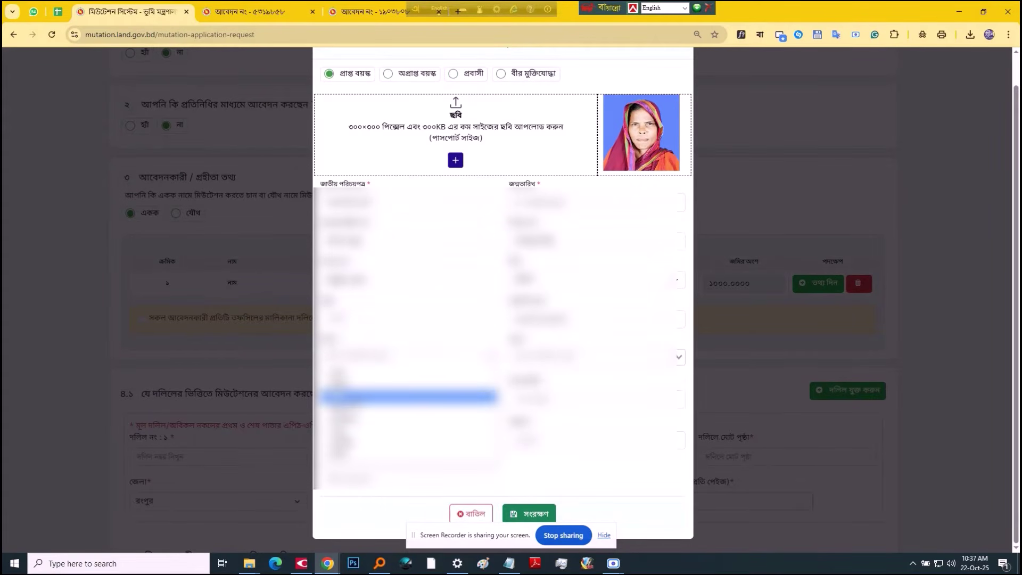
click(373, 393)
click(679, 357)
click(527, 419)
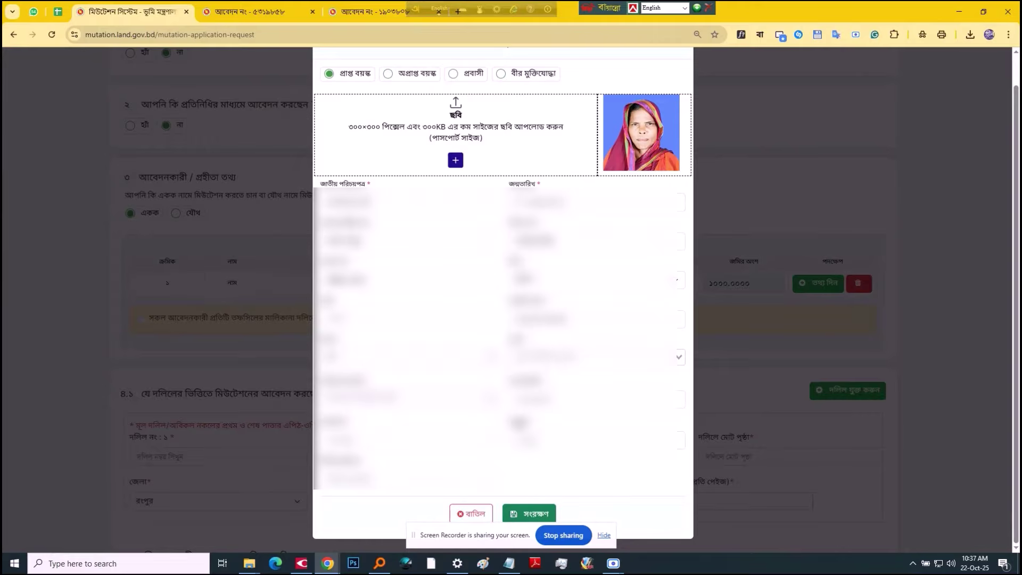
click(404, 398)
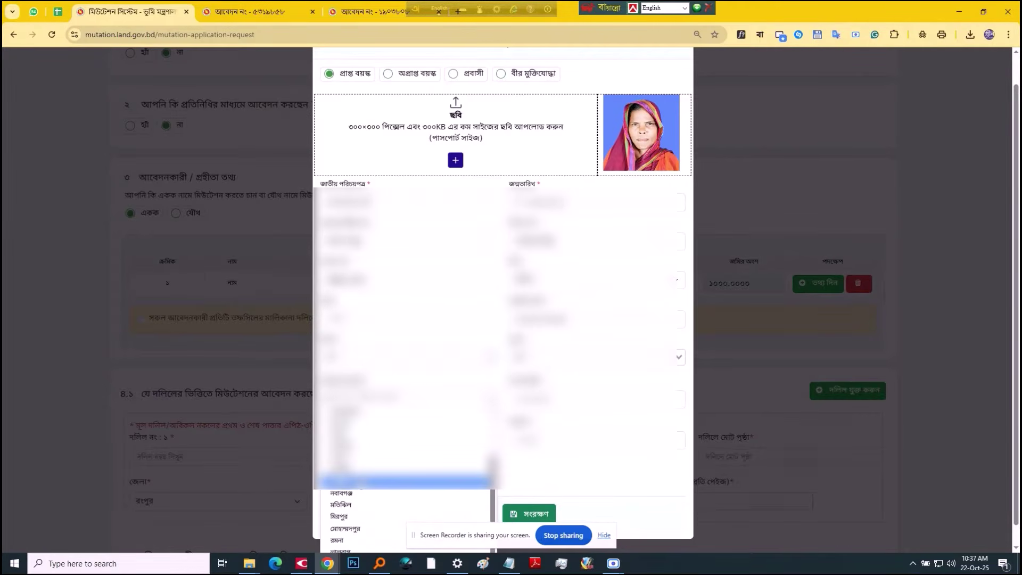
scroll(356, 519, down, 2)
click(356, 519)
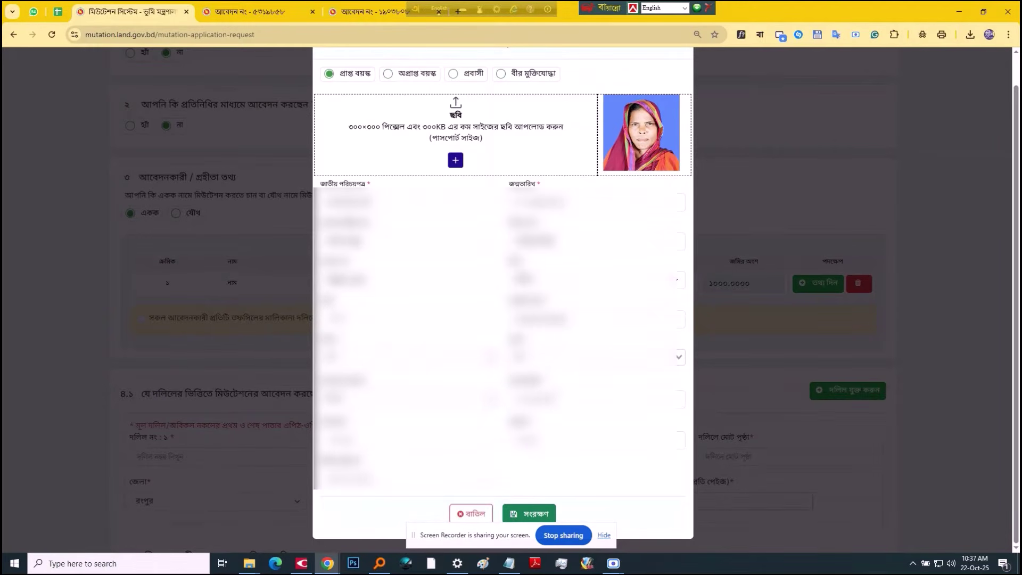
Step: Copy the village and address text from spreadsheet cell B30 into the address fields
key(ctrl+2)
click(110, 245)
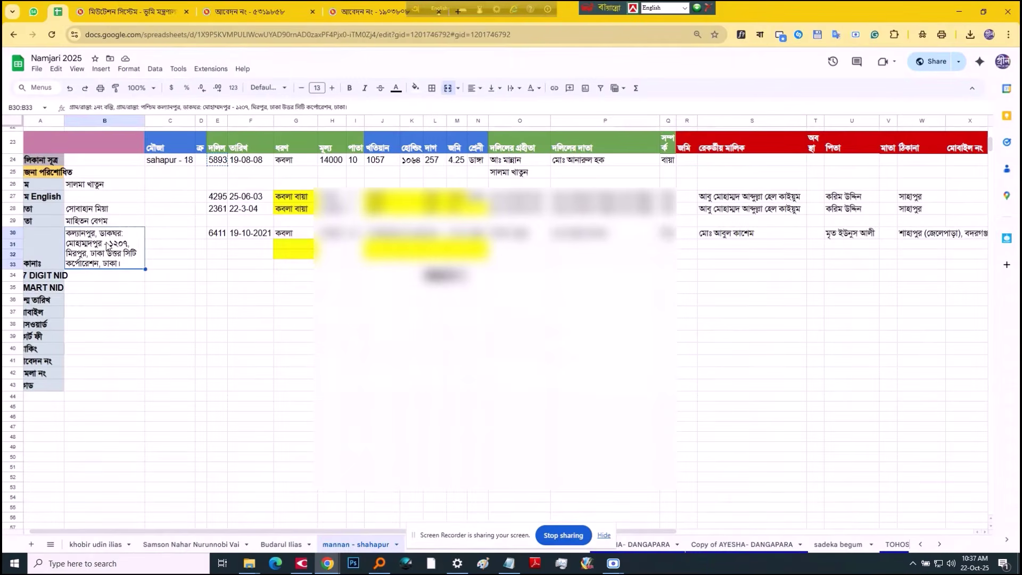
double_click(122, 249)
drag(123, 233, 98, 230)
key(ctrl+c)
key(ctrl+1)
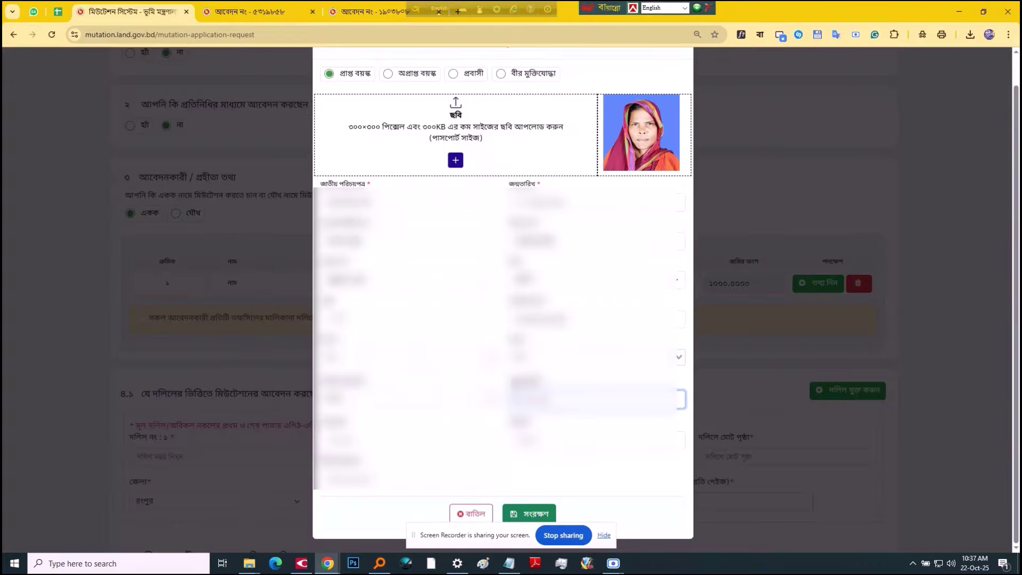
key(ctrl+2)
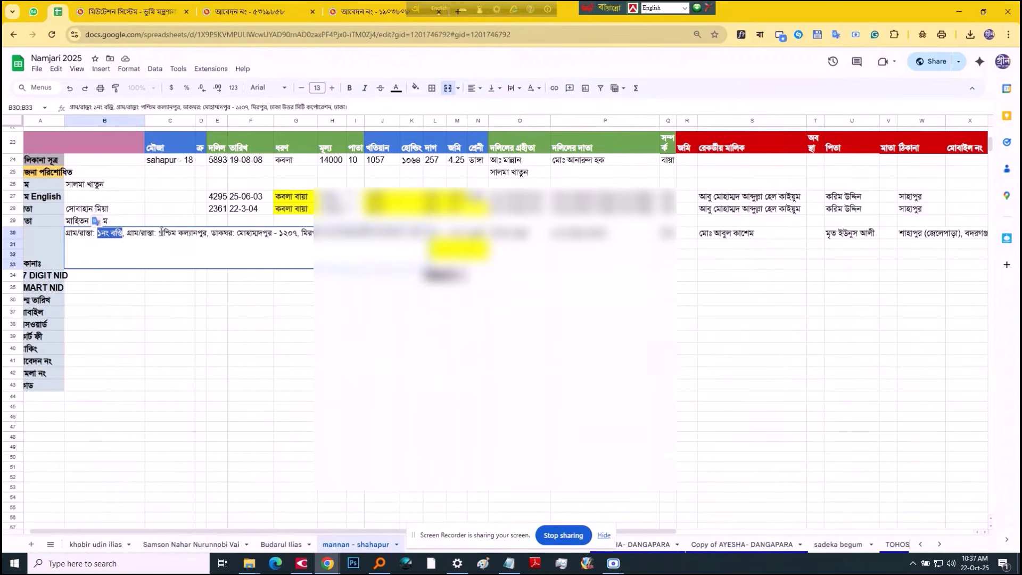
drag(159, 233, 215, 229)
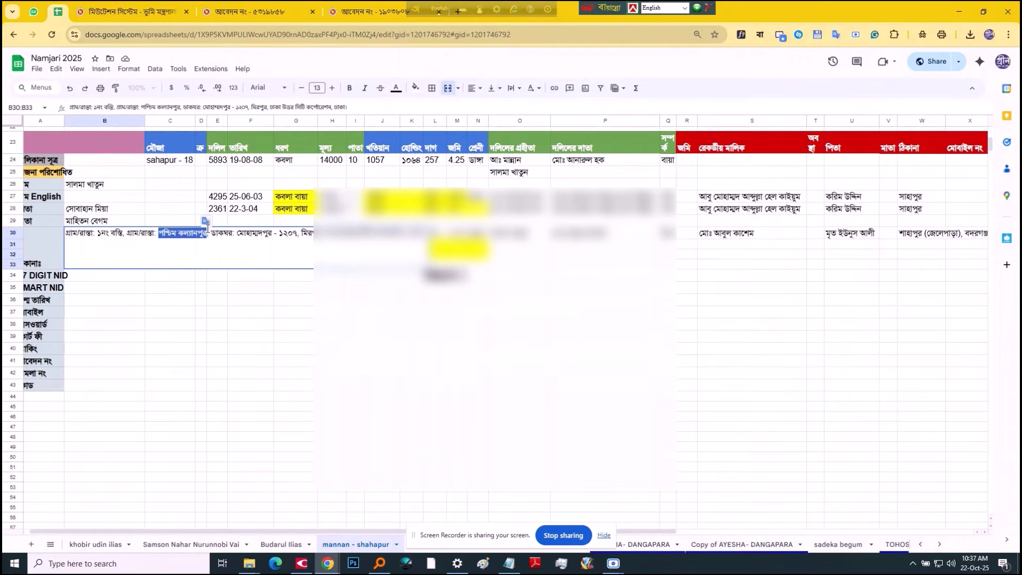
key(ctrl+1)
key(ctrl+v)
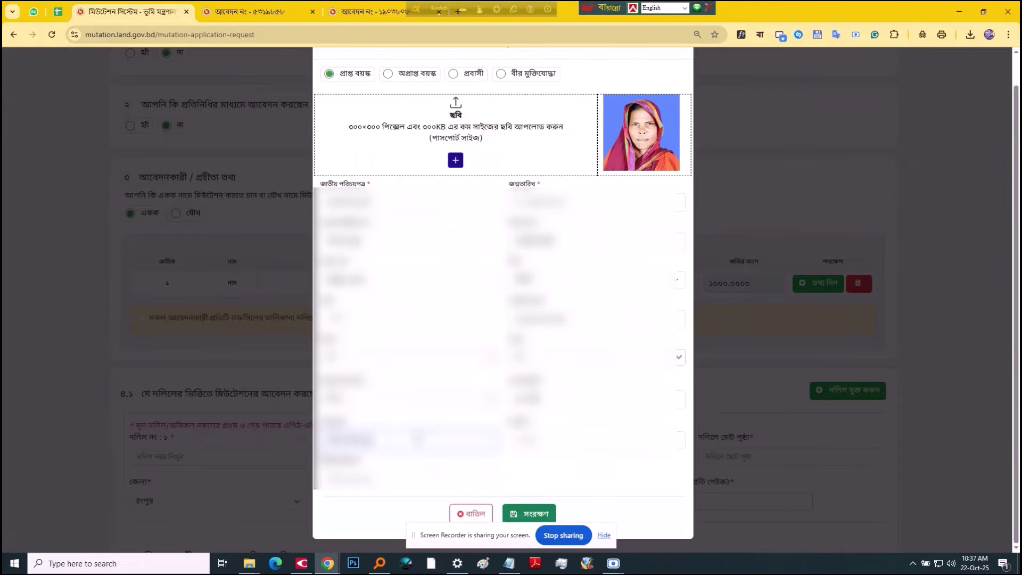
key(ctrl+2)
drag(300, 233, 433, 233)
key(ctrl+3)
click(424, 440)
key(ctrl+a)
key(ctrl+v)
key(ctrl+v)
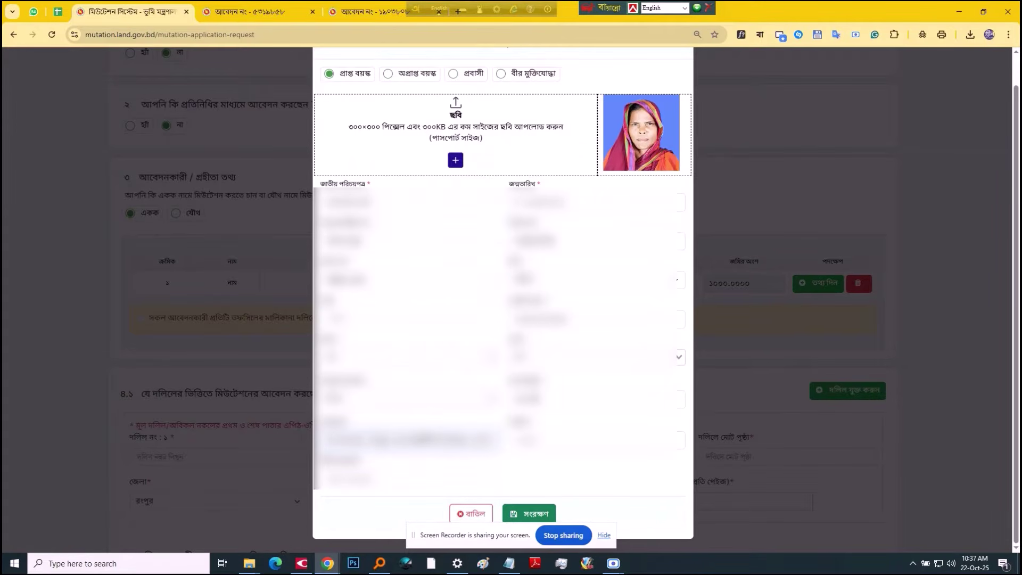
drag(394, 441, 468, 440)
key(ctrl+x)
click(411, 481)
key(ctrl+v)
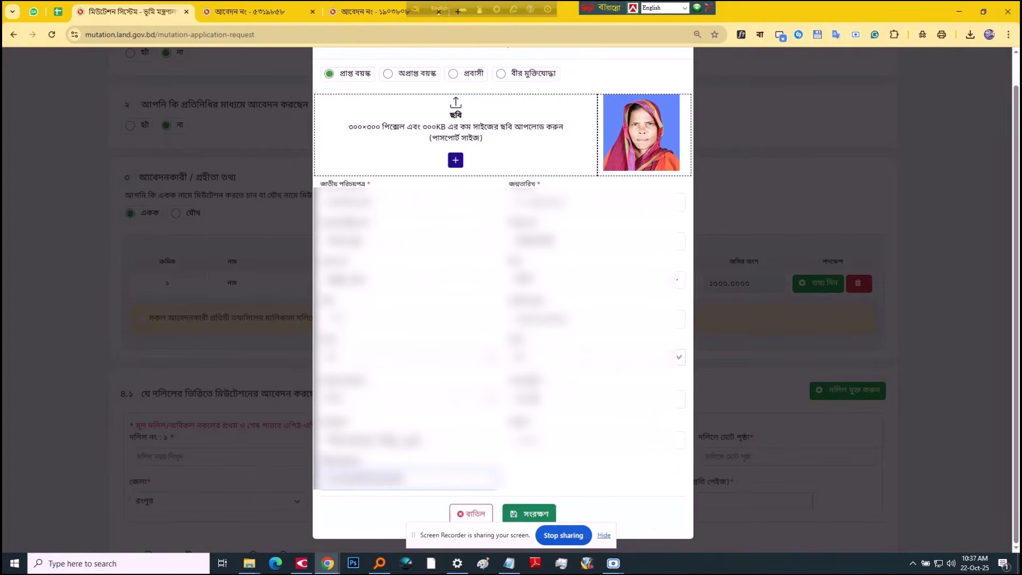
click(424, 442)
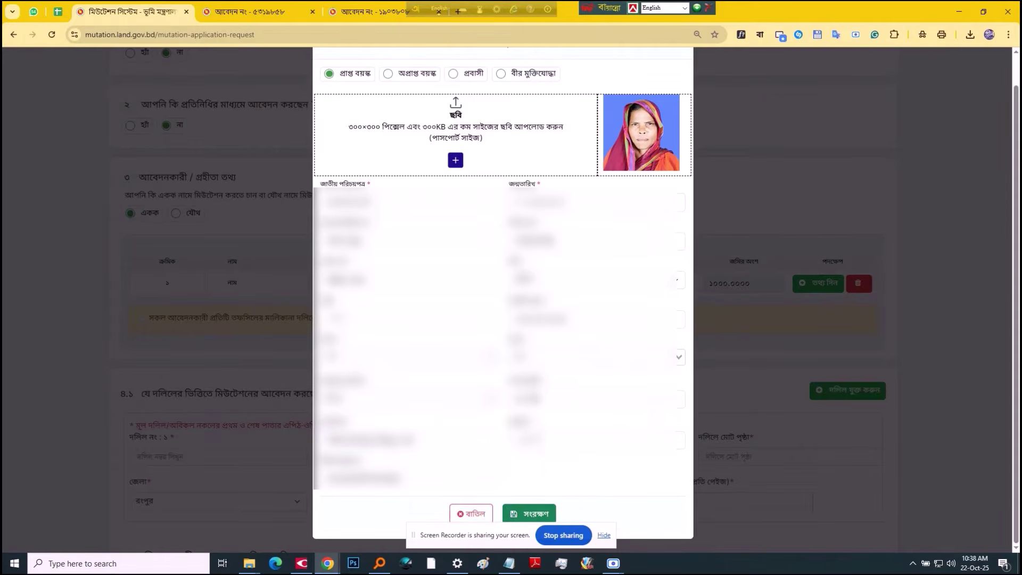
Step: Paste the post office and postcode from B30, then save the applicant's details
click(557, 439)
key(ctrl+shift+Tab)
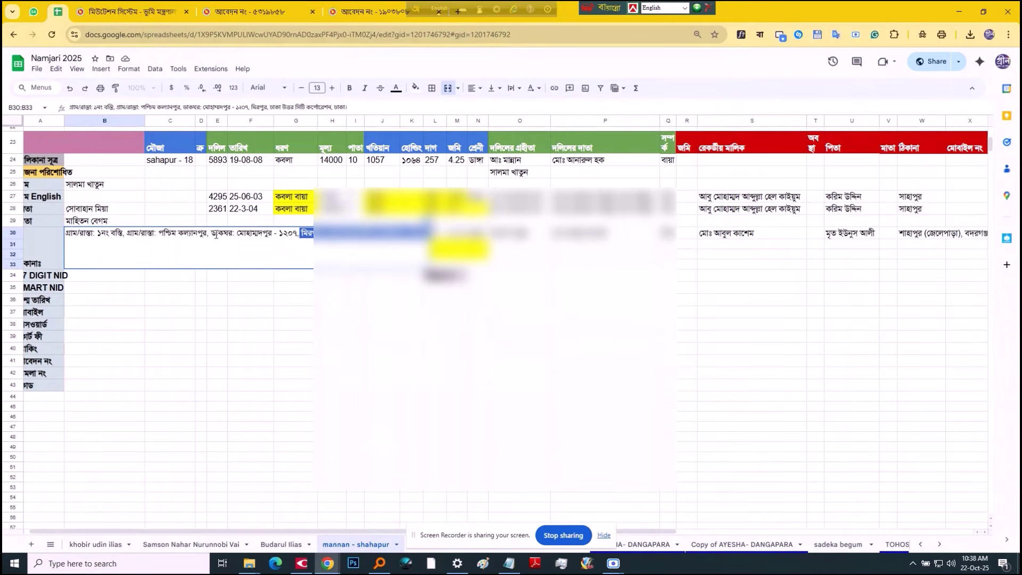
click(238, 233)
drag(238, 233, 306, 233)
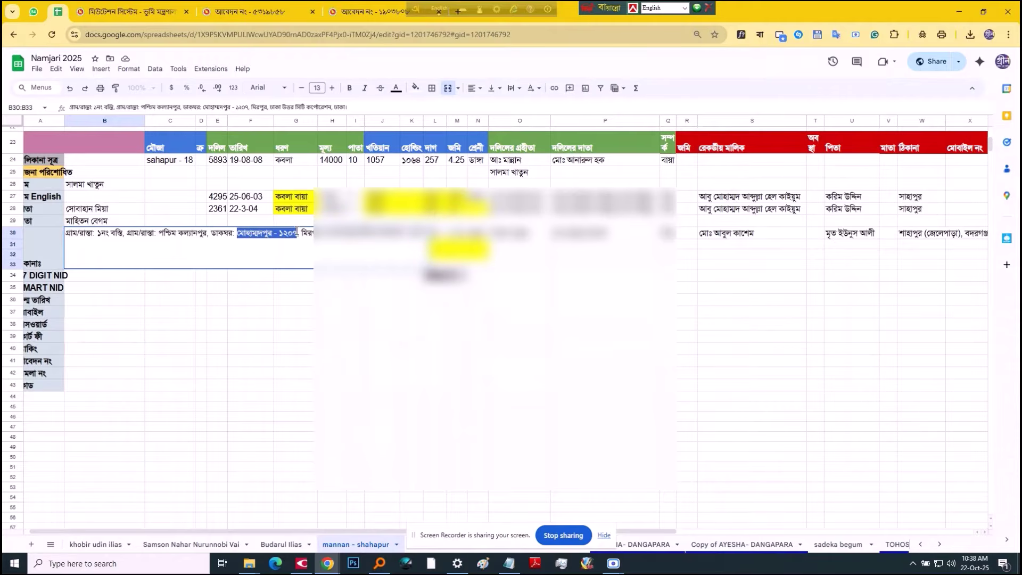
key(ctrl+Tab)
key(ctrl+v)
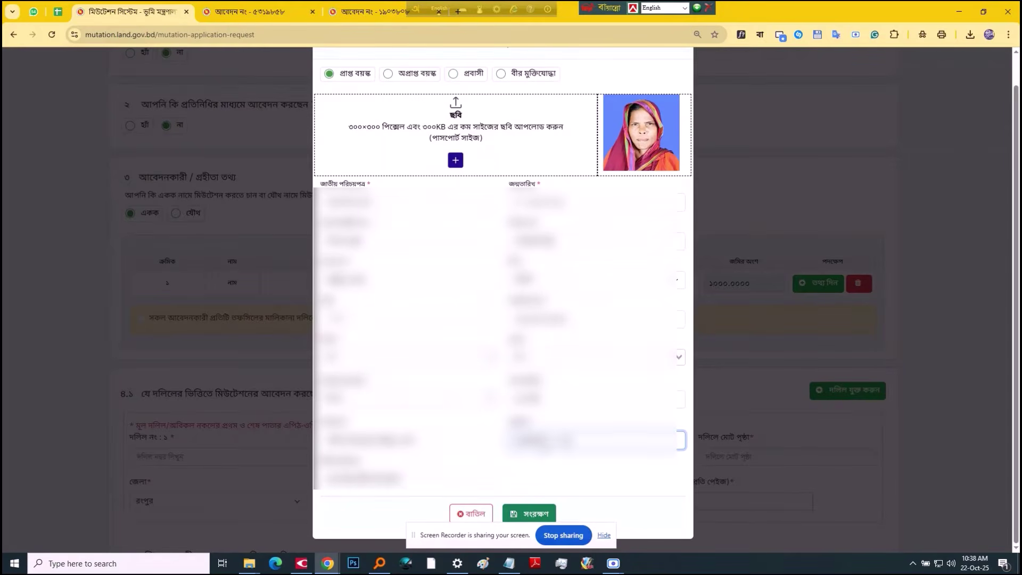
click(537, 463)
drag(580, 441, 241, 445)
click(567, 462)
click(564, 471)
drag(410, 479, 289, 380)
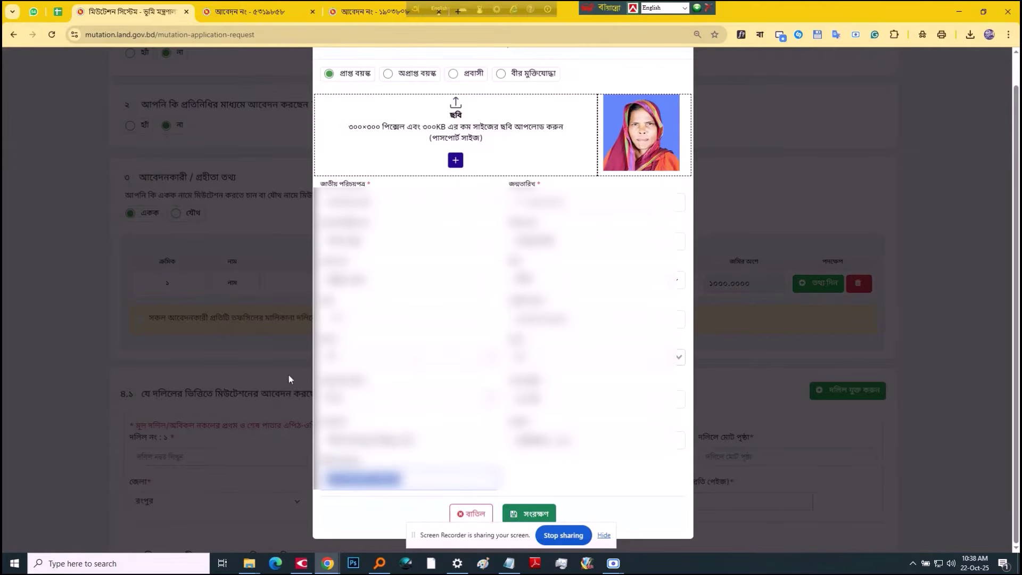
click(519, 514)
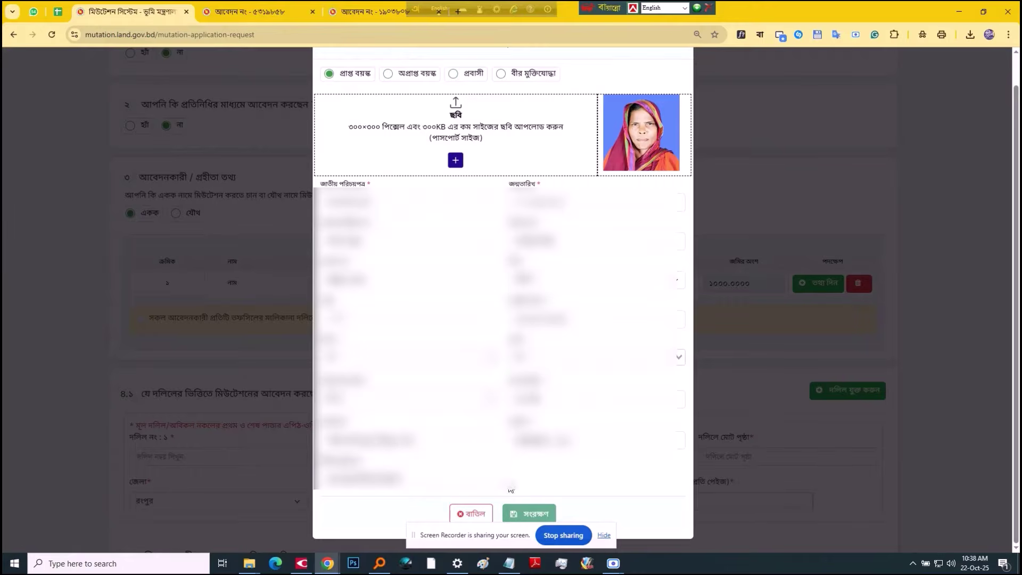
scroll(491, 398, down, 1)
key(ctrl+shift+Tab)
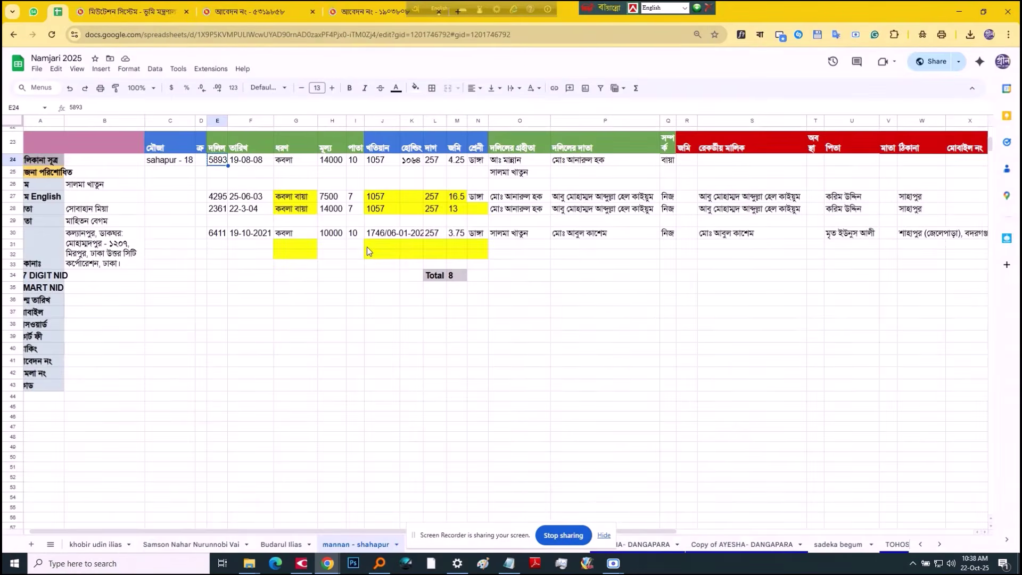
key(ctrl+Tab)
click(288, 299)
key(ctrl+v)
key(ctrl+shift+Tab)
key(ctrl+Tab)
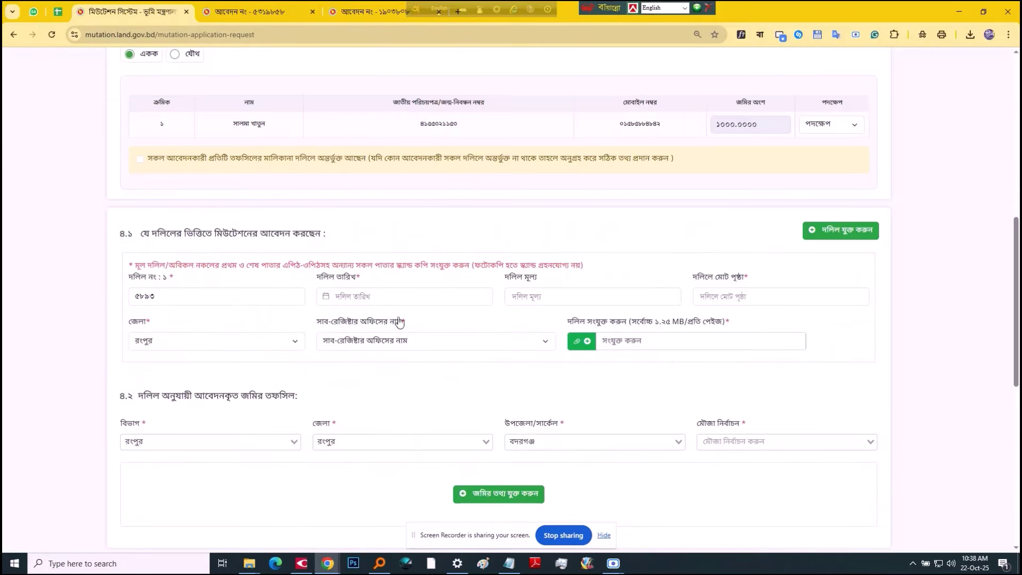
click(396, 297)
click(420, 318)
scroll(395, 357, up, 2)
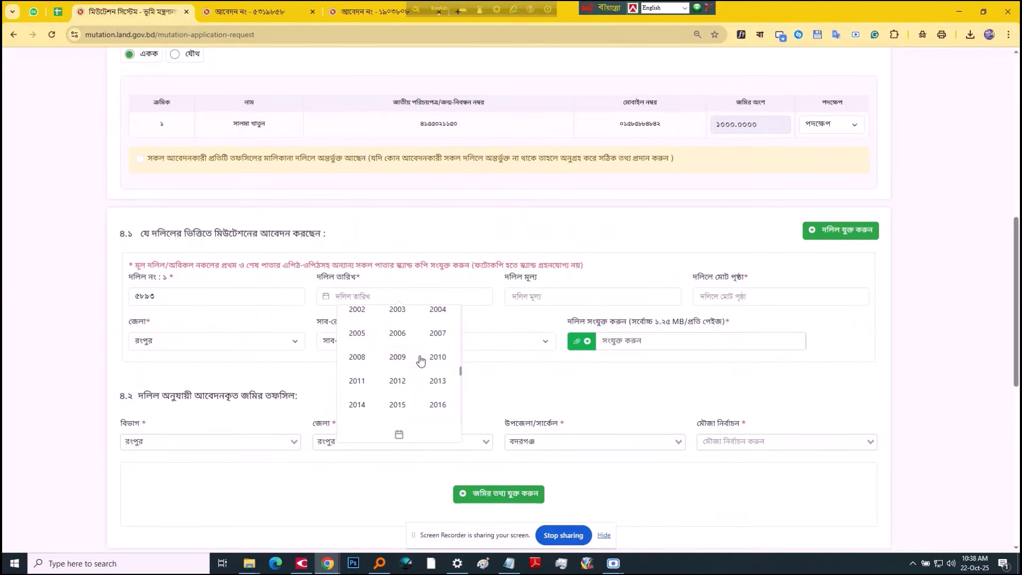
click(358, 357)
click(389, 324)
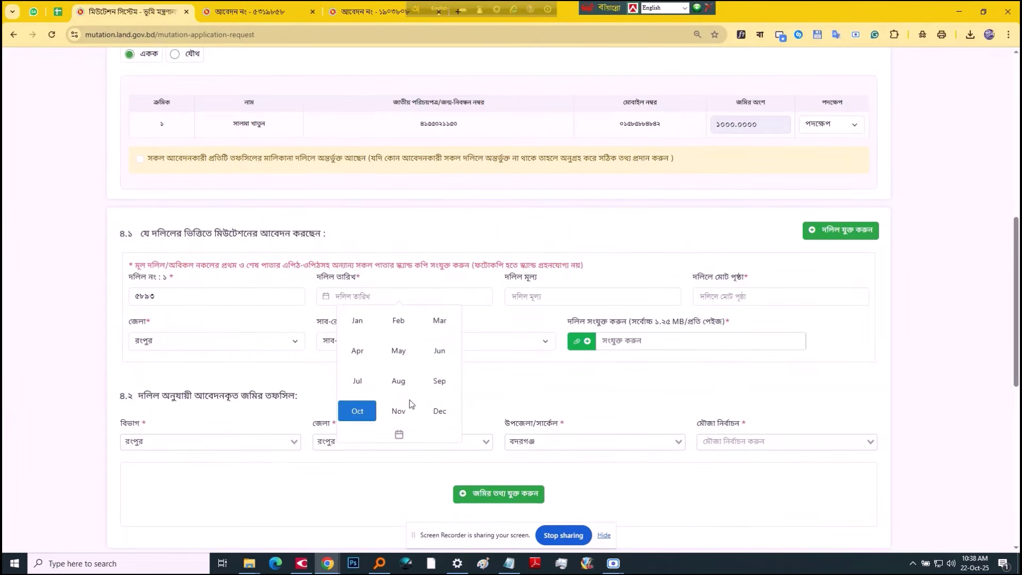
click(404, 386)
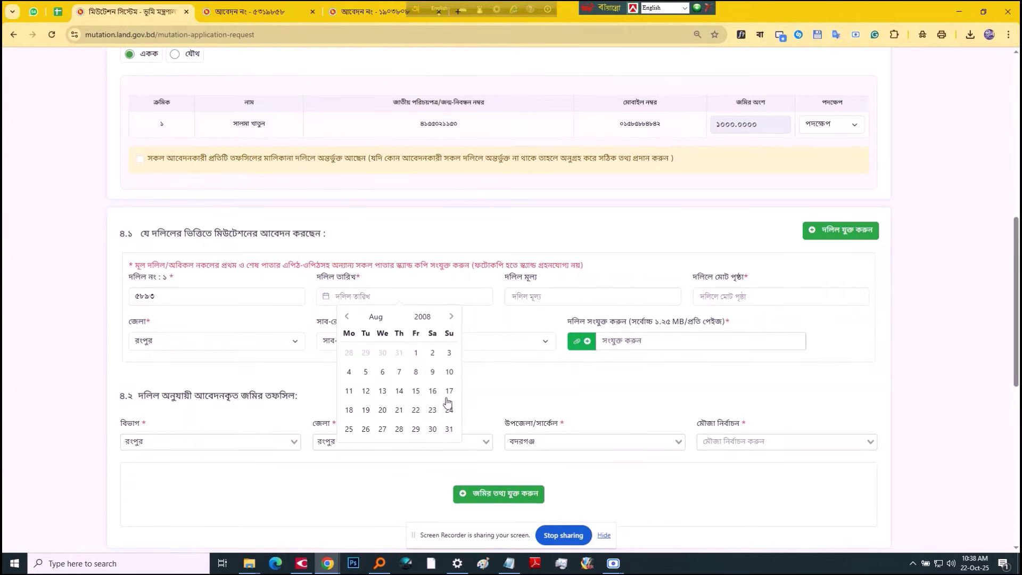
click(365, 410)
Step: Enter deed 1's value ১৪০০০ and page count ১০
key(Tab)
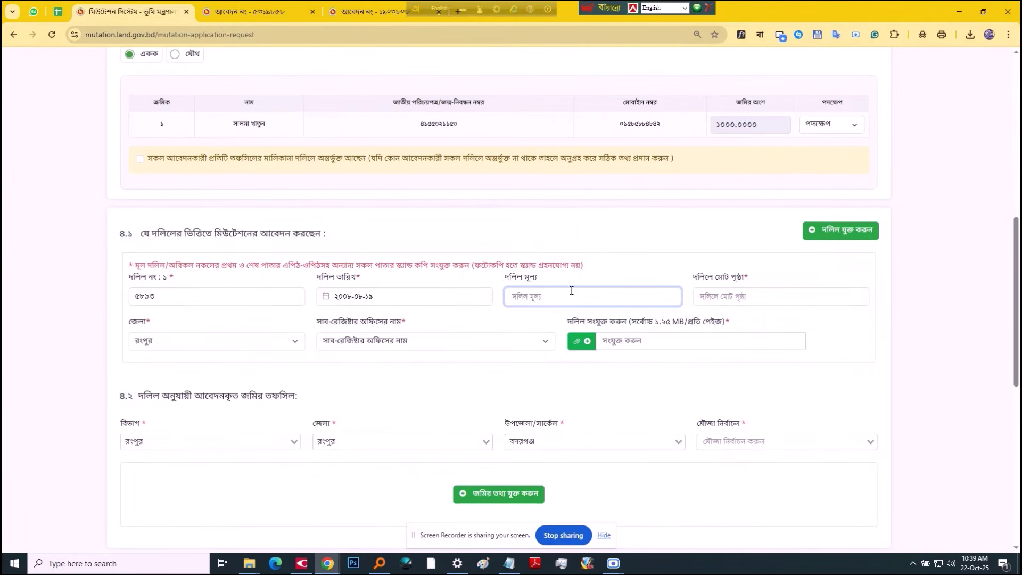
text(১৪০০০)
key(Tab)
key(ctrl+shift+Tab)
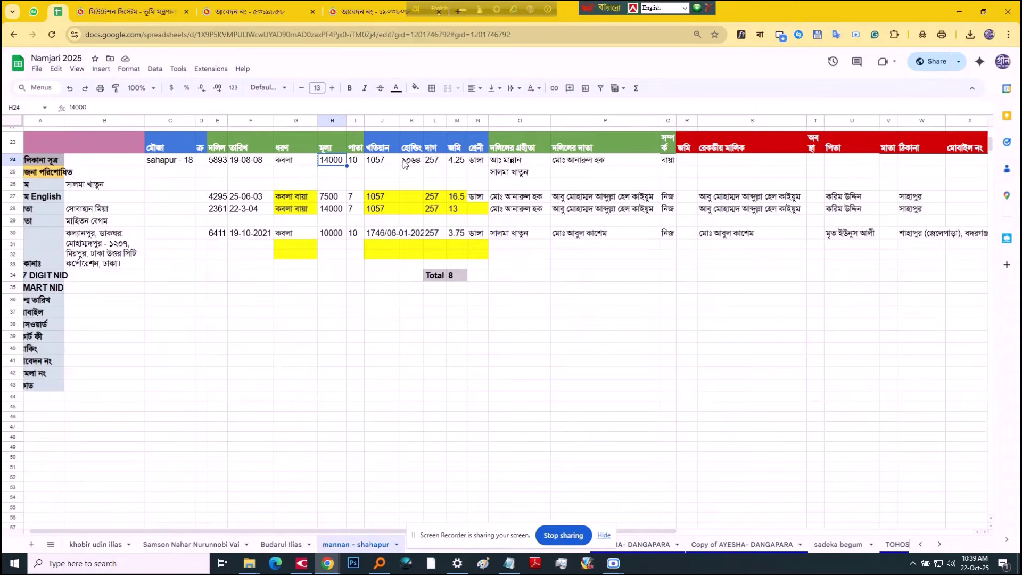
click(352, 163)
key(ctrl+Tab)
text(১০)
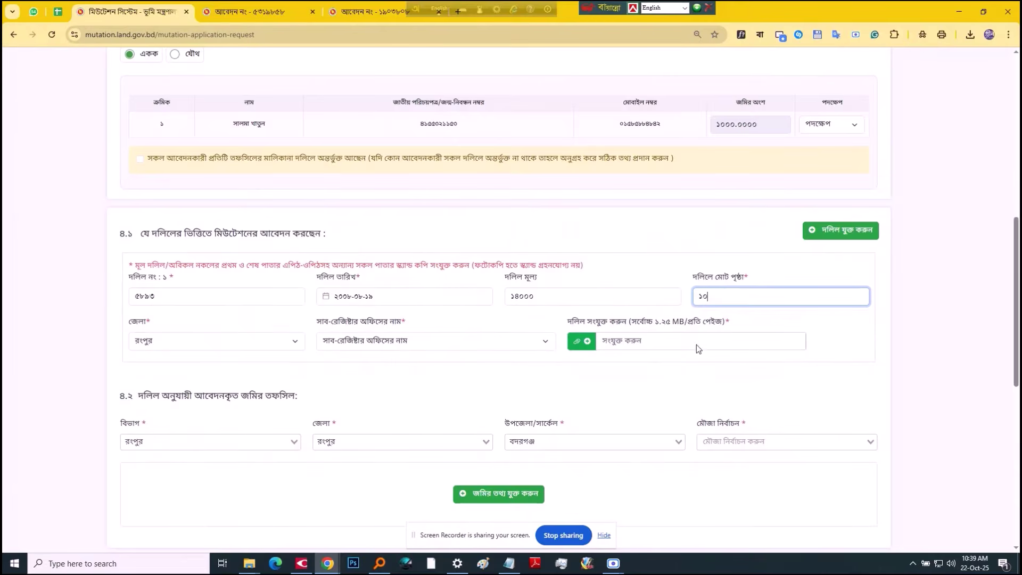
click(668, 359)
key(ctrl+shift+Tab)
key(ctrl+Tab)
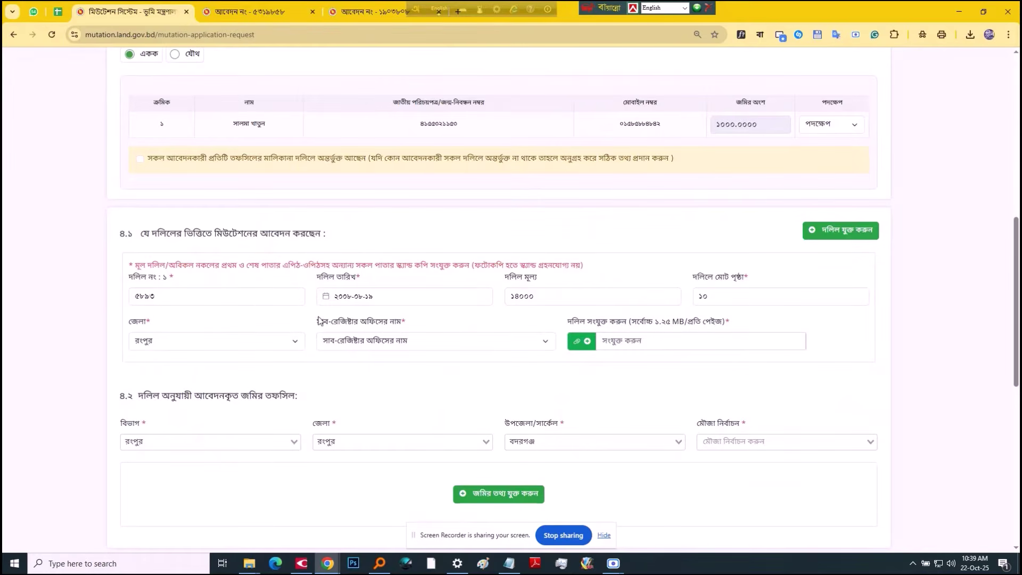
Step: Set deed 1's office to বদরগঞ্জ, রংপুর and attach 5893 (NXPowerLite Copy).pdf
click(359, 335)
click(373, 386)
click(633, 348)
click(499, 337)
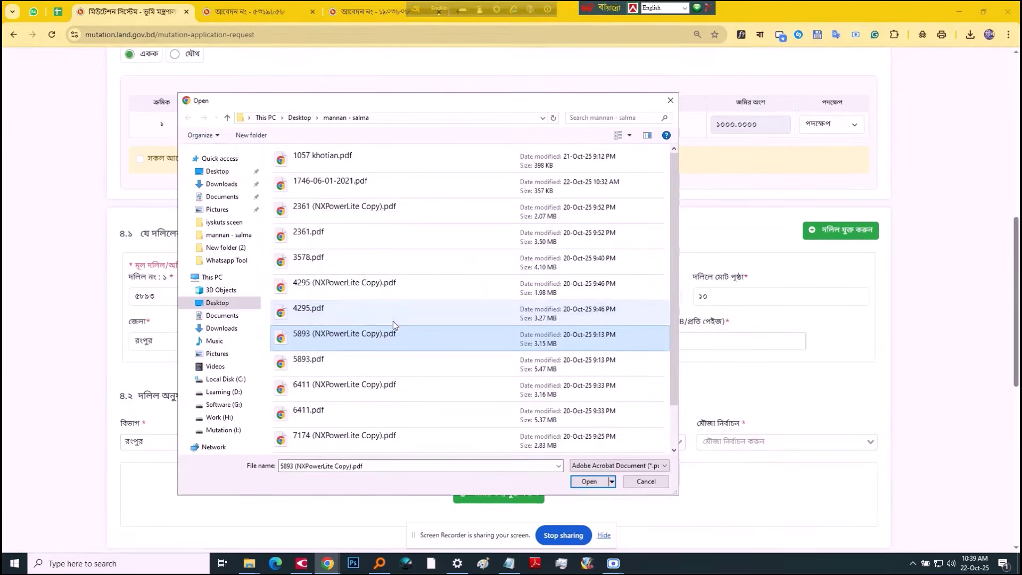
double_click(379, 333)
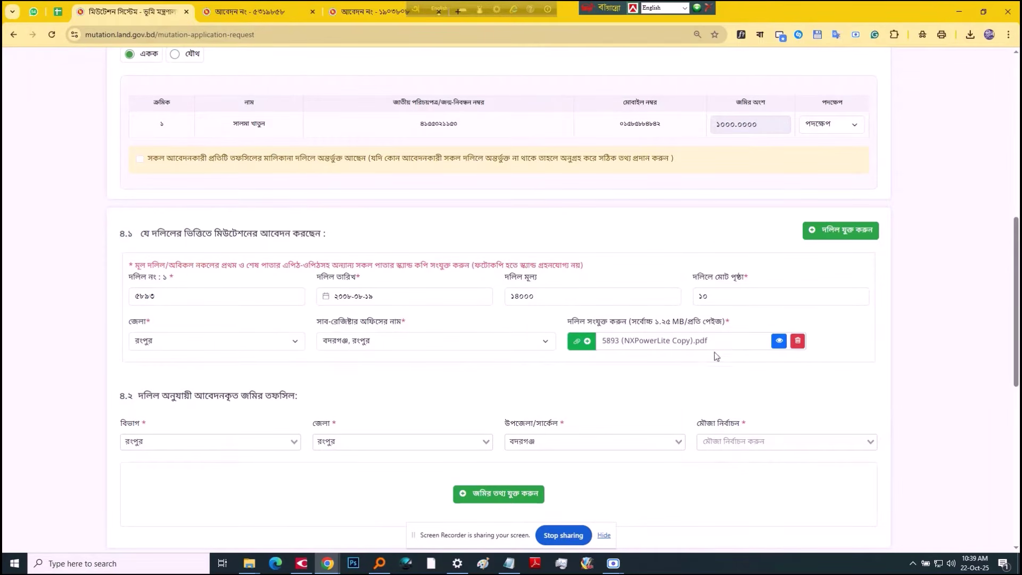
Step: Check the 4295 and 2361 deed rows in the spreadsheet and add a second deed entry
click(734, 440)
scroll(752, 396, down, 5)
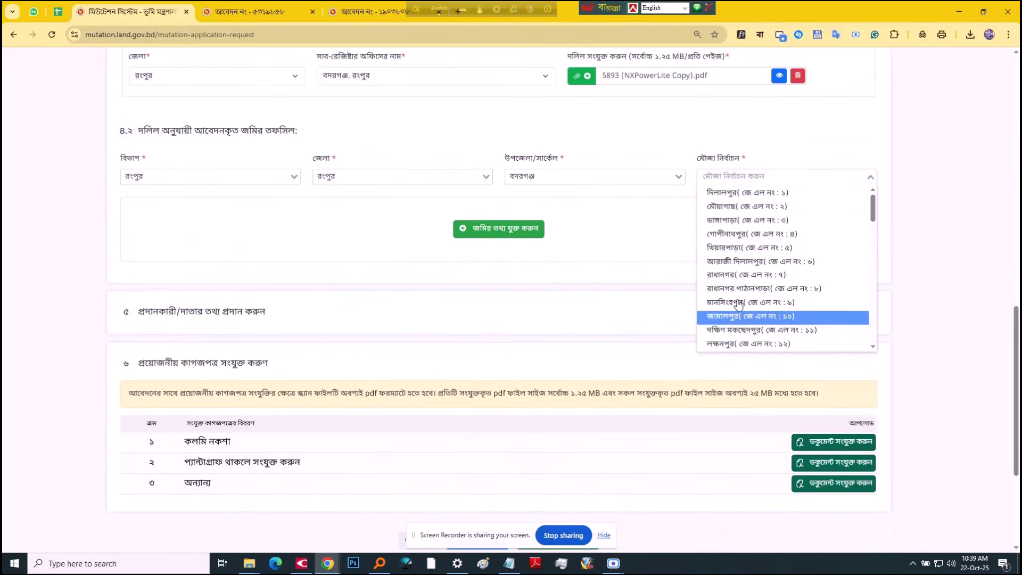
click(712, 152)
scroll(824, 176, up, 4)
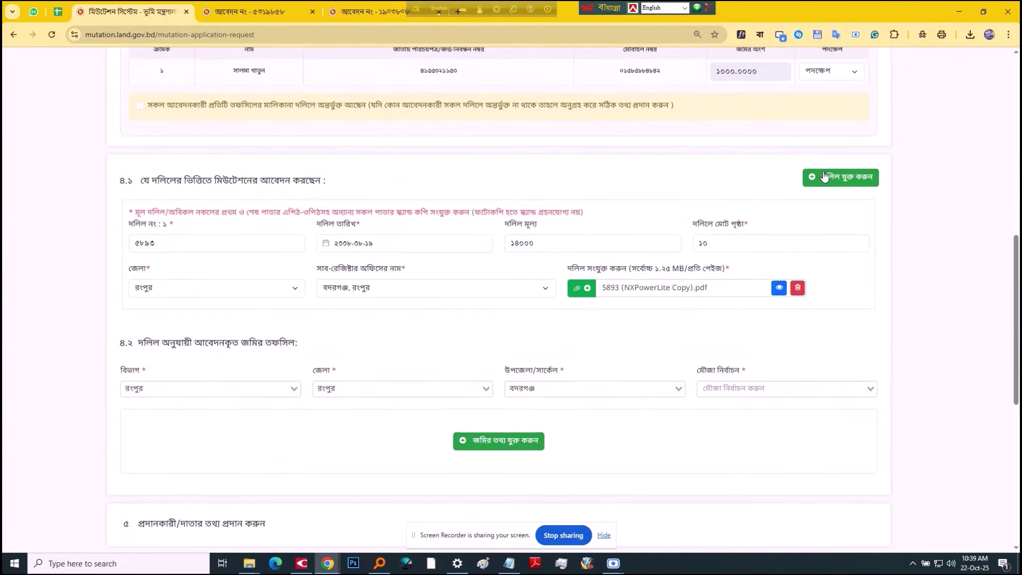
key(ctrl+shift+Tab)
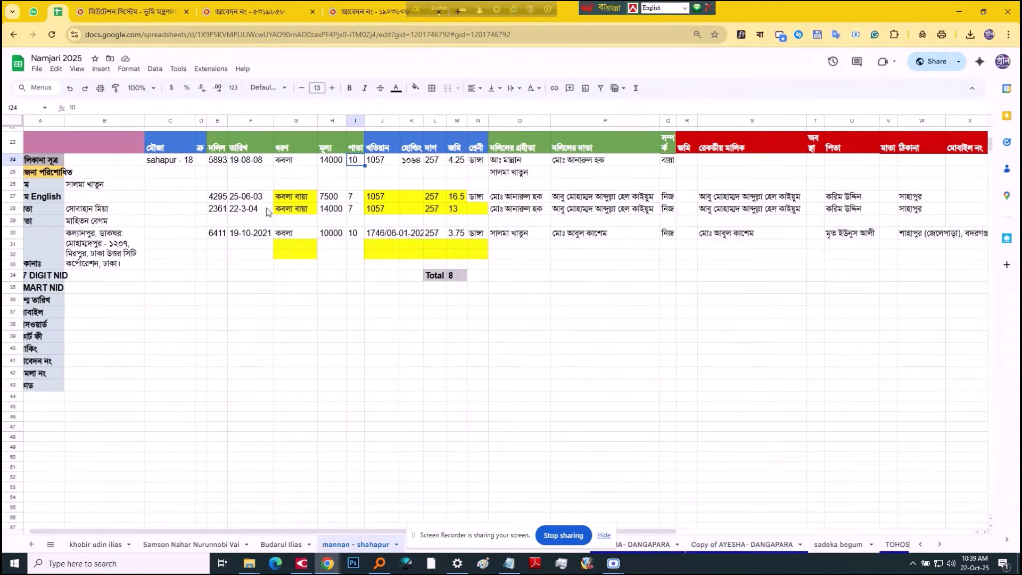
drag(220, 199, 921, 213)
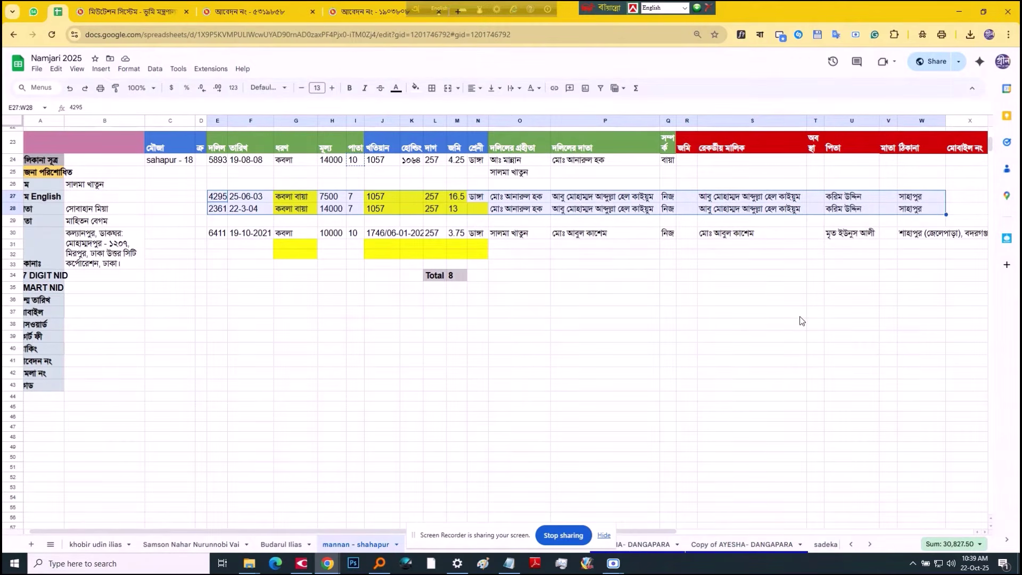
key(ctrl+Tab)
click(828, 177)
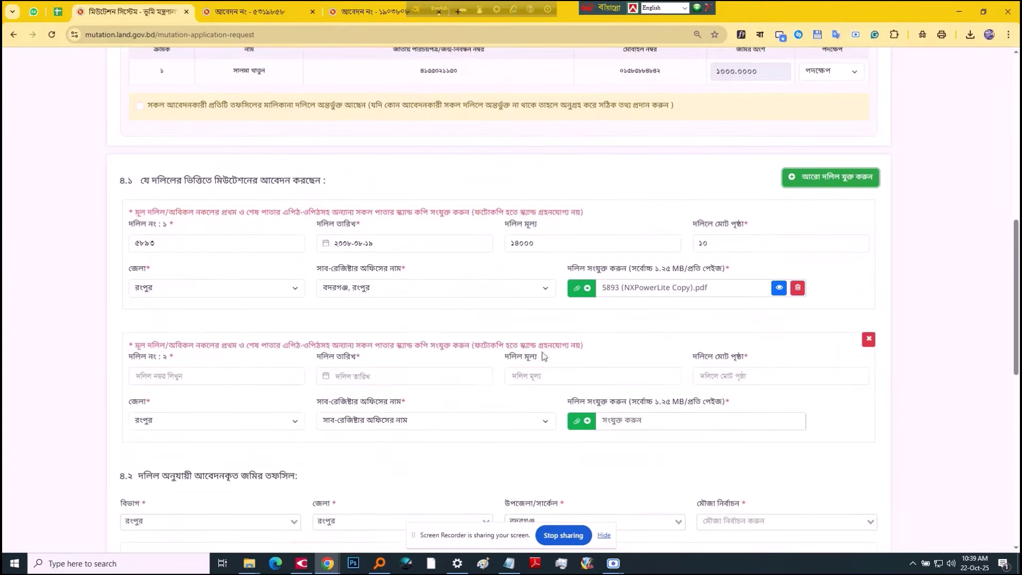
Step: Copy deed number 6411 from cell E30 into deed 2's number field
click(213, 380)
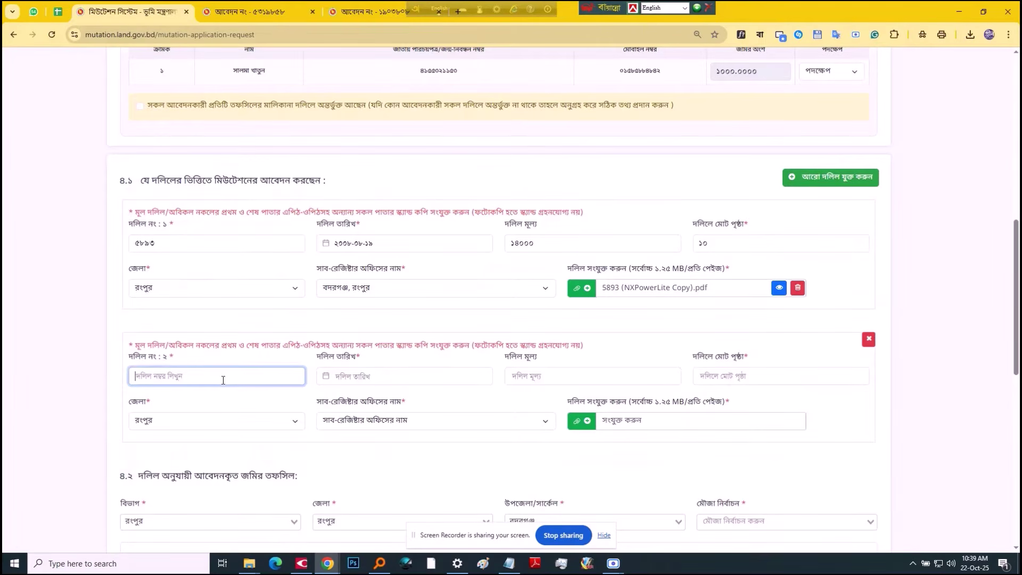
key(ctrl+shift+Tab)
click(220, 237)
key(ctrl+c)
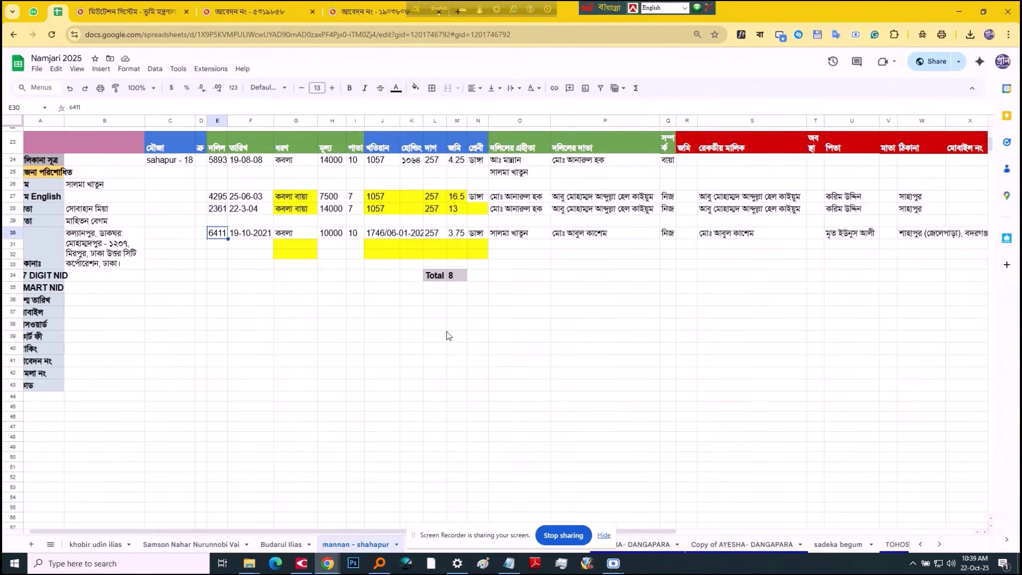
key(ctrl+Tab)
key(ctrl+v)
key(ctrl+shift+Tab)
key(ctrl+Tab)
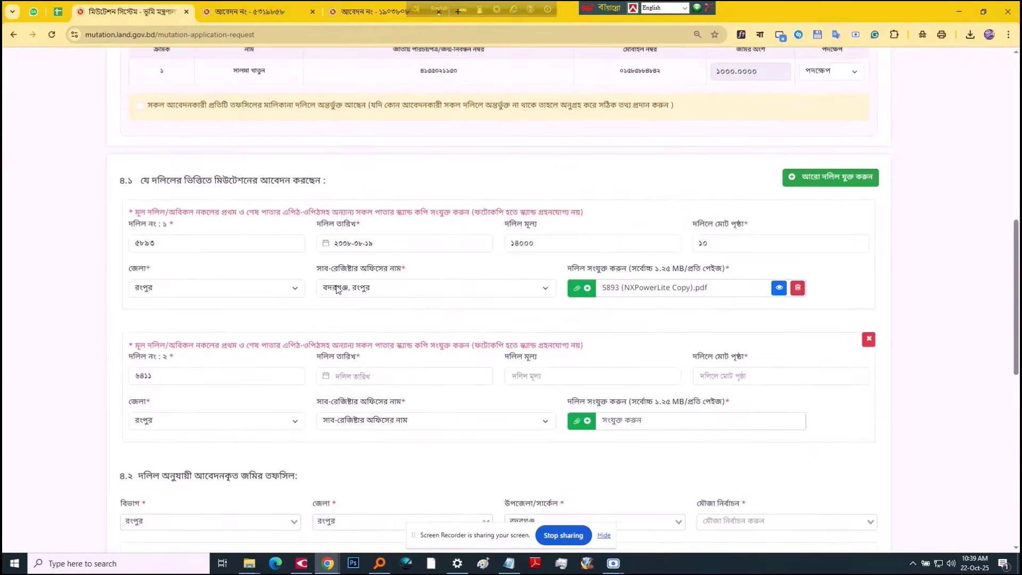
Step: Set deed 2's date to 19 October 2021
click(356, 377)
click(424, 395)
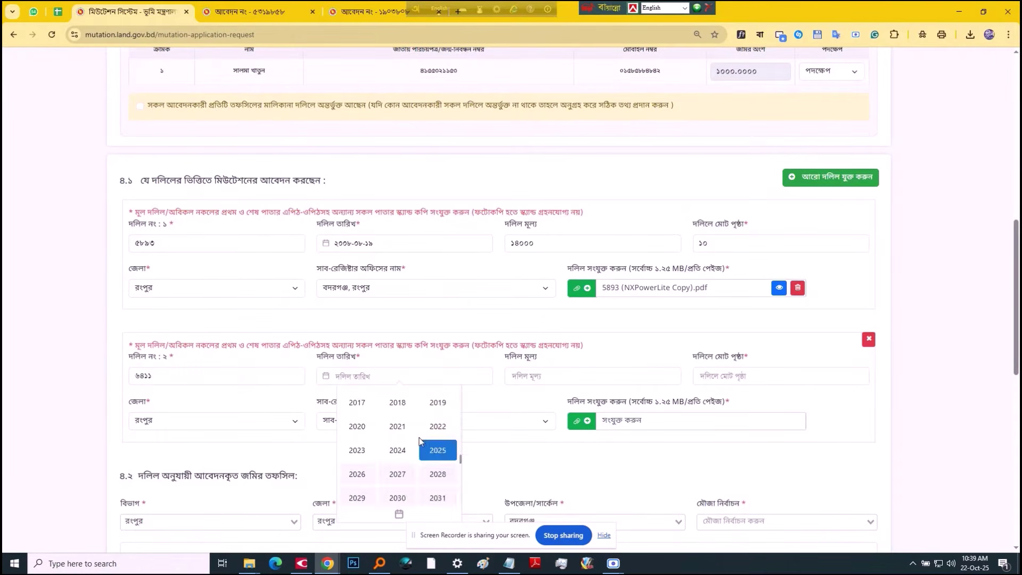
scroll(412, 438, up, 3)
scroll(412, 438, down, 3)
click(398, 420)
click(378, 397)
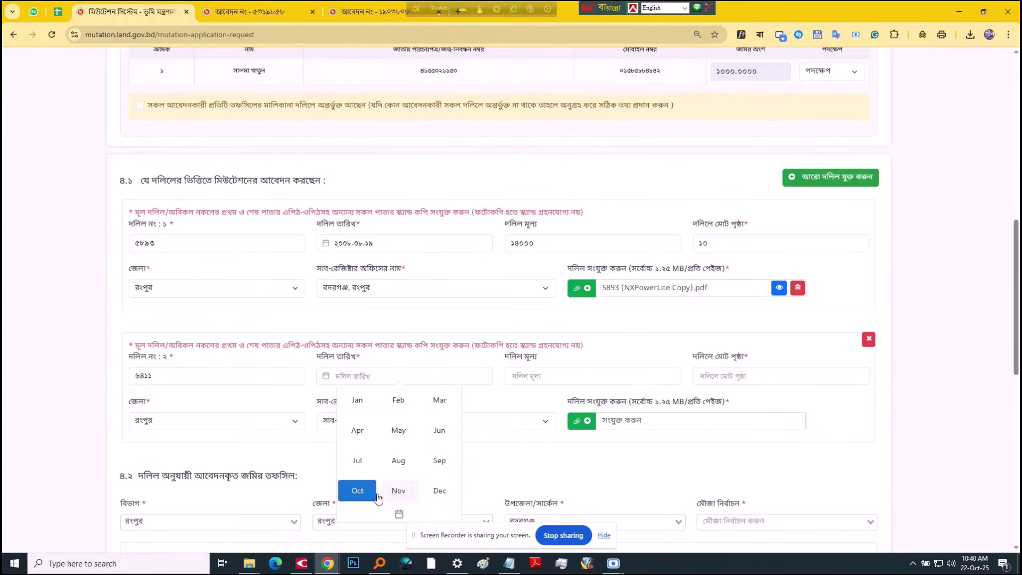
click(372, 491)
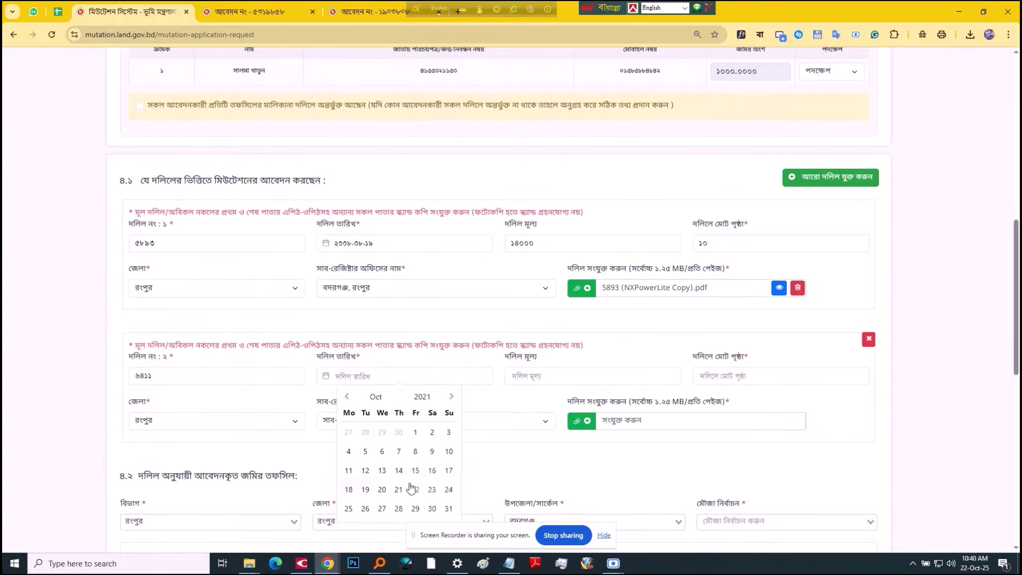
click(366, 490)
Step: Copy deed 2's value 10000 and page count 10 from the spreadsheet
click(548, 373)
key(ctrl+Page_Up)
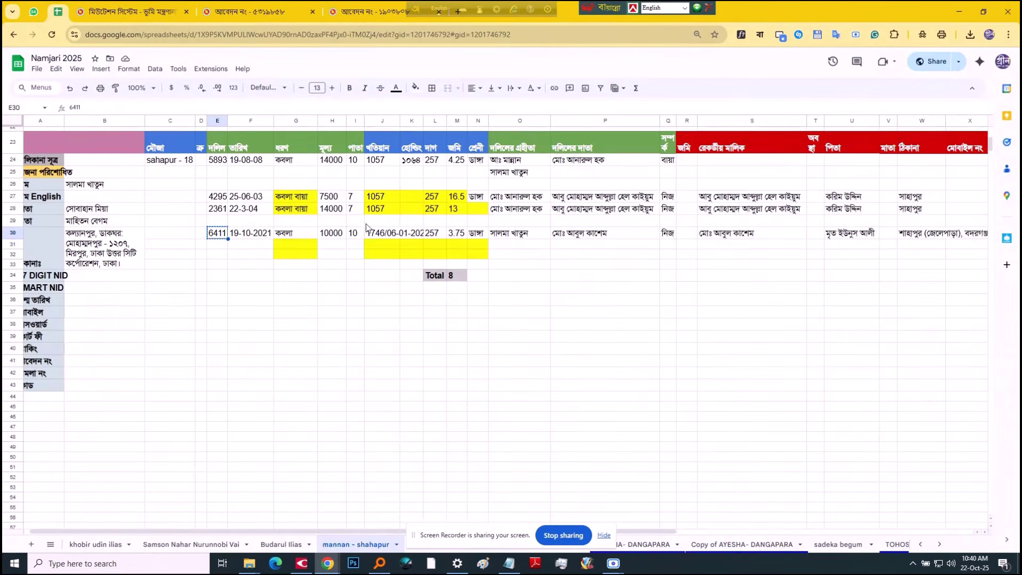
click(341, 234)
key(ctrl+c)
key(ctrl+Page_Down)
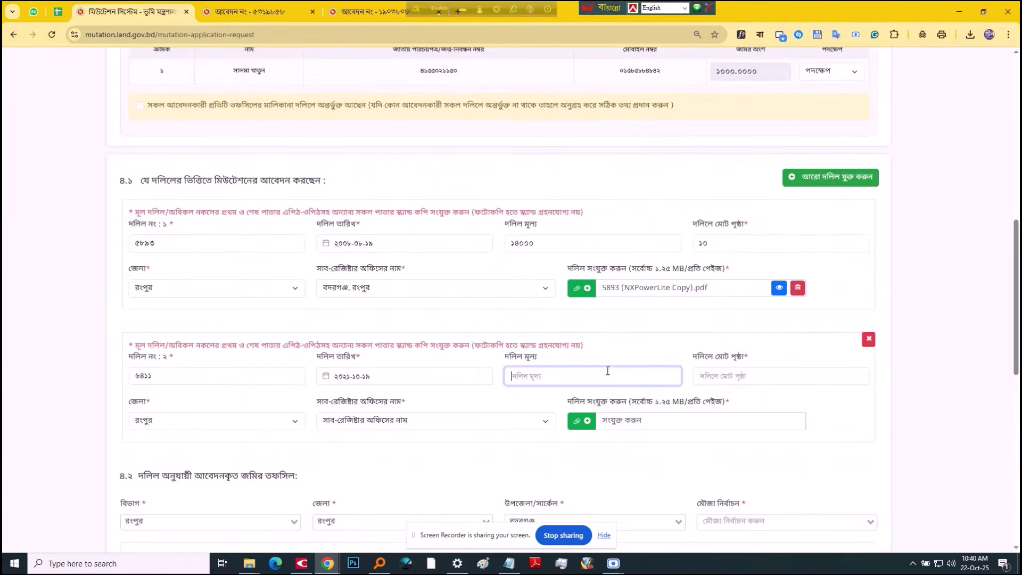
key(ctrl+v)
key(Tab)
key(ctrl+Page_Up)
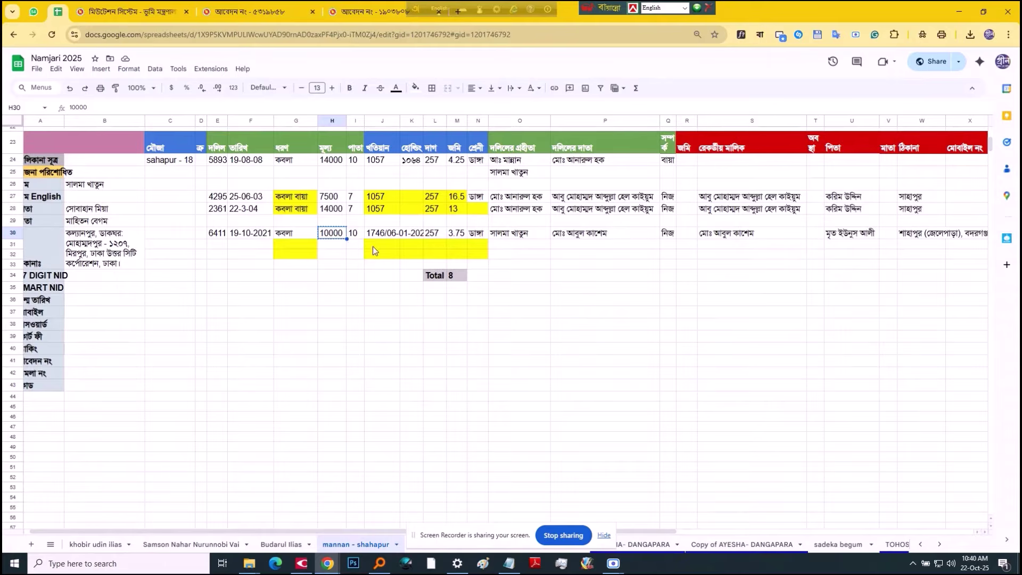
key(Right)
key(ctrl+c)
key(ctrl+Page_Down)
key(ctrl+v)
click(639, 448)
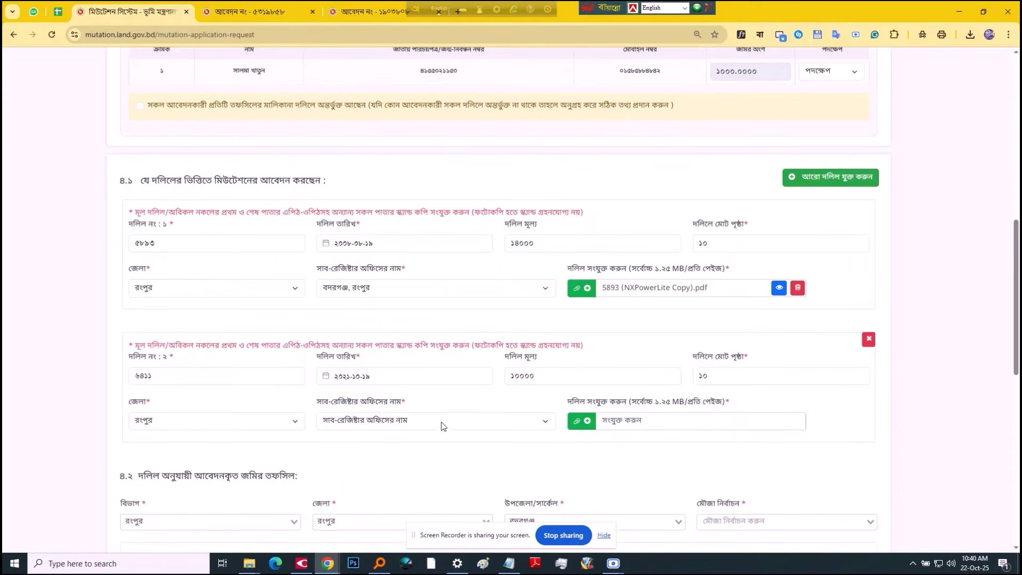
Step: Choose বদরগঞ্জ, রংপুর as deed 2's office and attach 6411 (NXPowerLite Copy).pdf
click(441, 426)
click(375, 326)
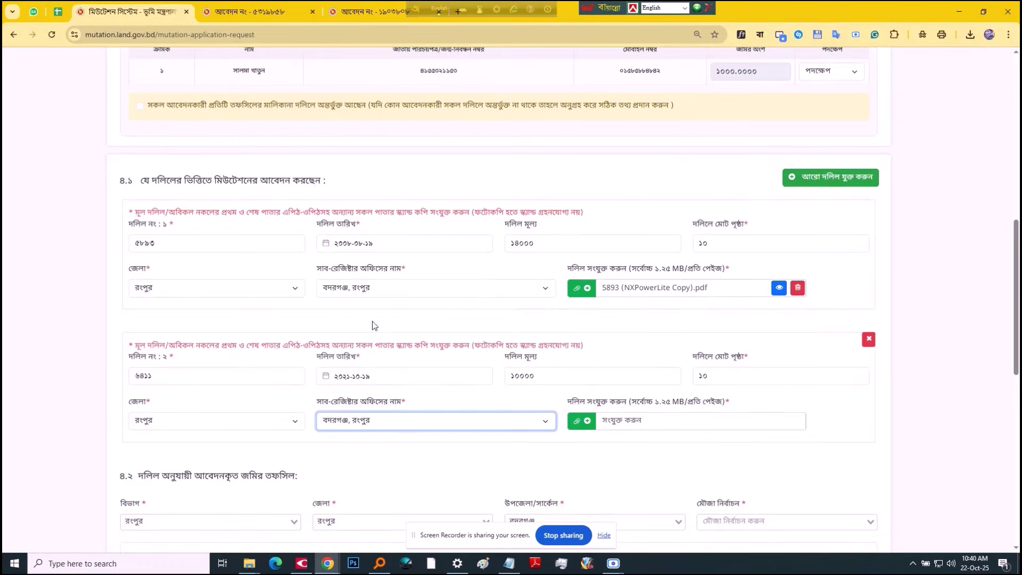
click(467, 451)
key(ctrl+Page_Up)
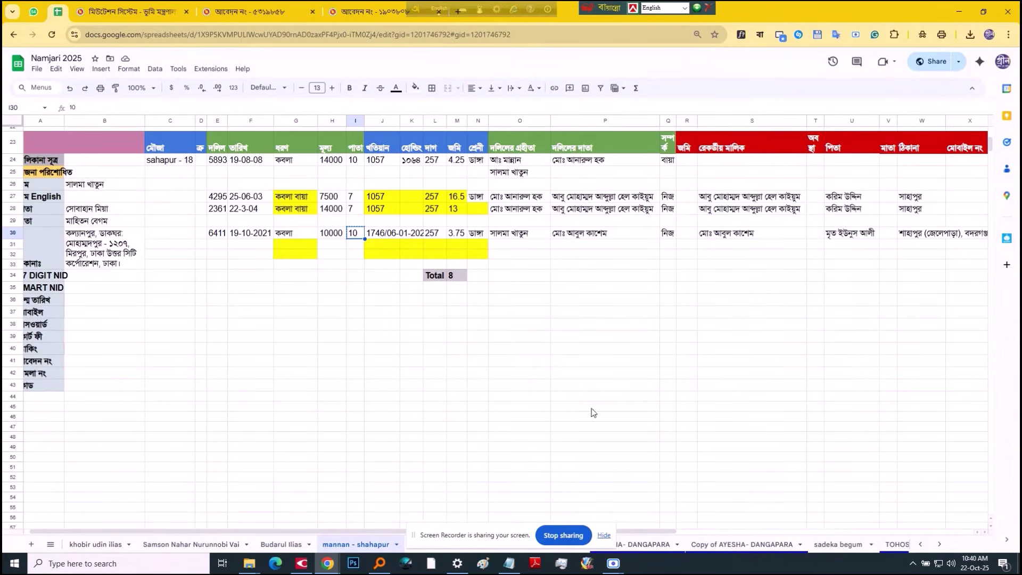
key(ctrl+Page_Down)
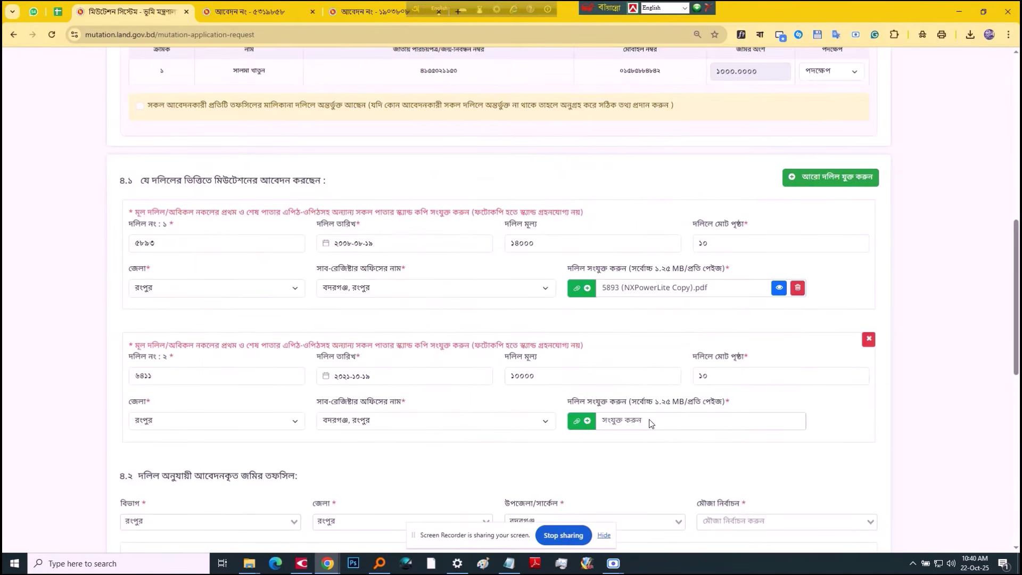
click(651, 424)
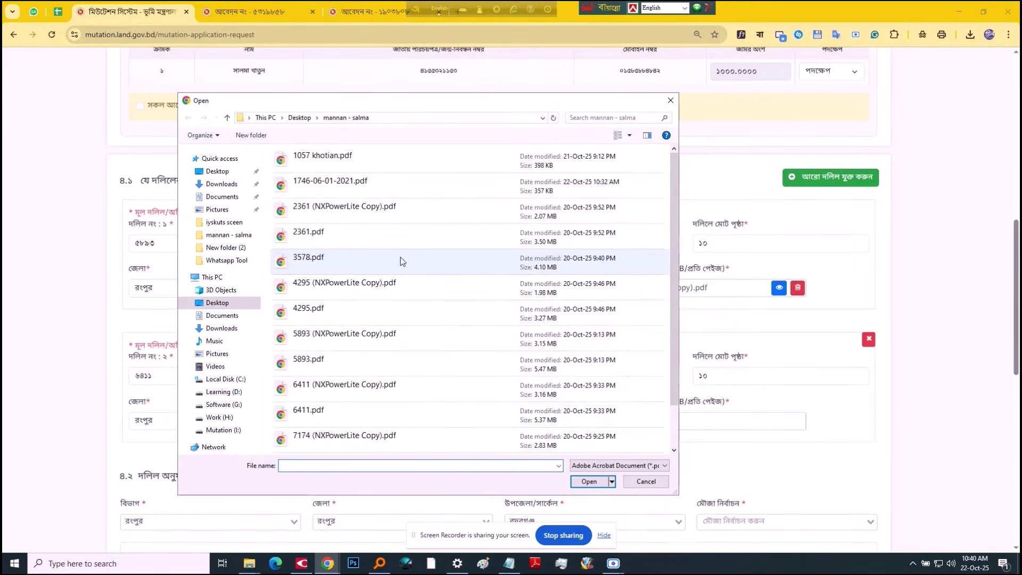
click(404, 257)
key(6)
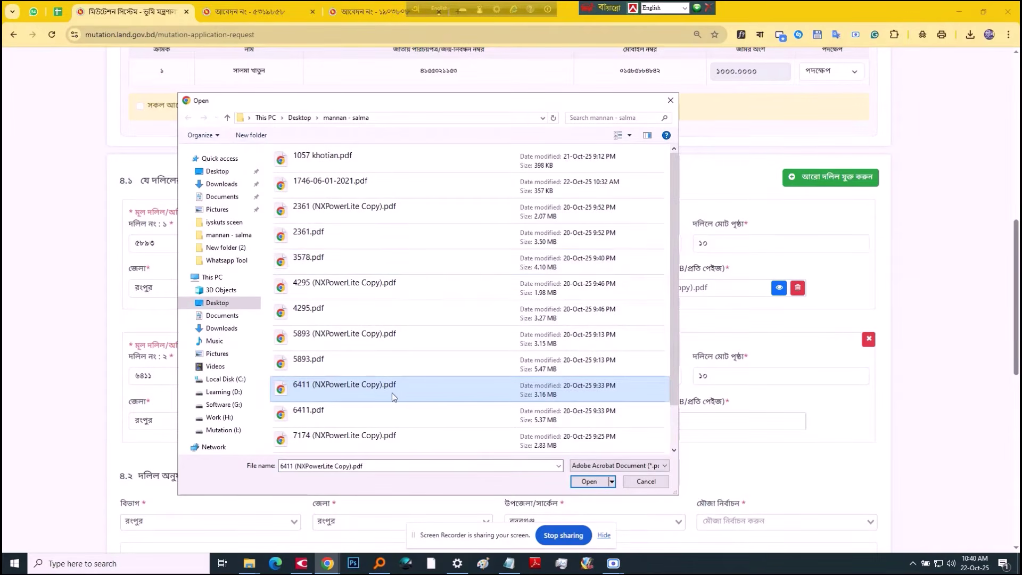
double_click(392, 394)
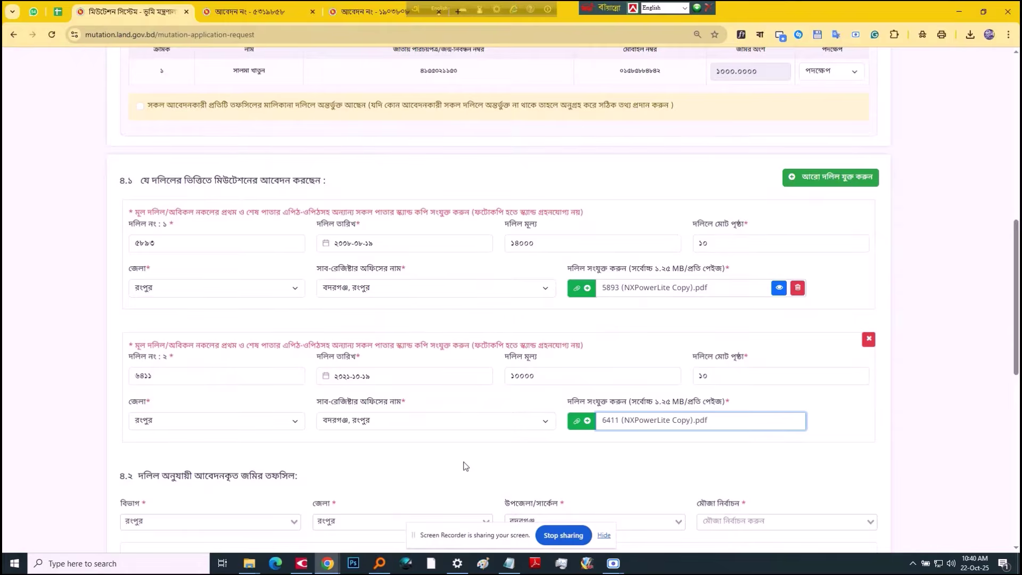
Step: Preview the attached PDFs of both deeds to confirm them
scroll(465, 466, down, 3)
click(779, 261)
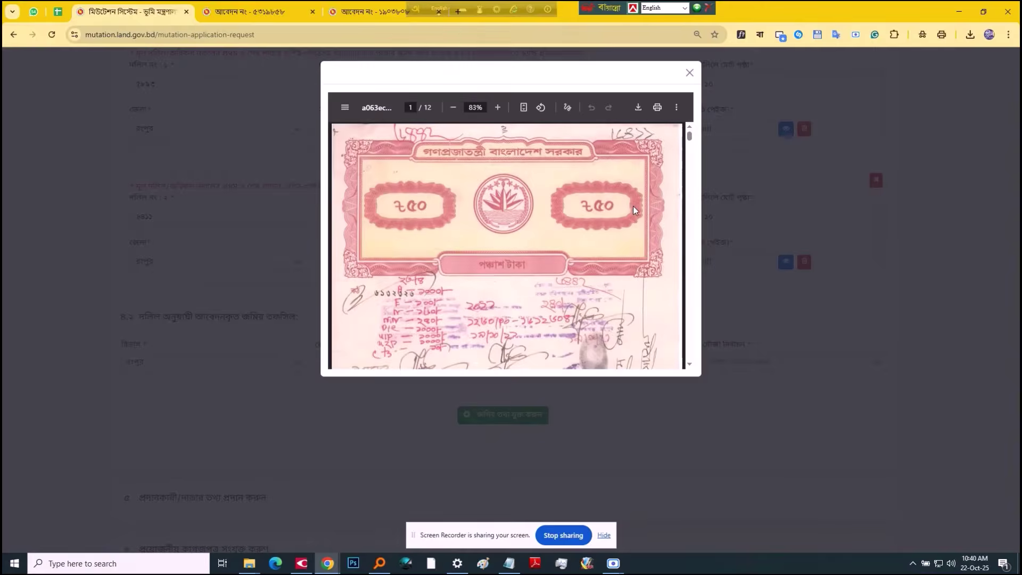
scroll(634, 211, down, 5)
scroll(634, 216, up, 5)
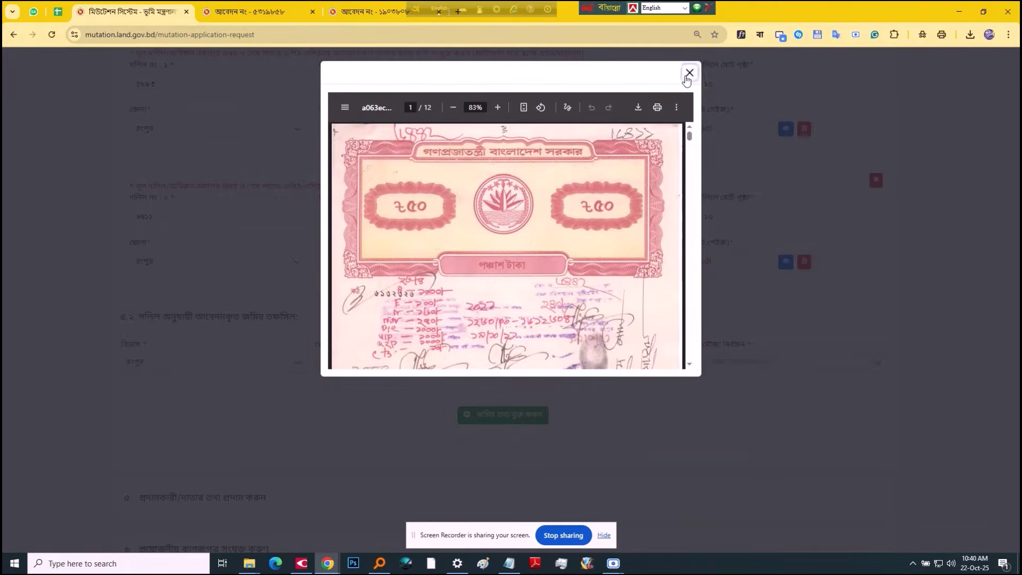
click(689, 73)
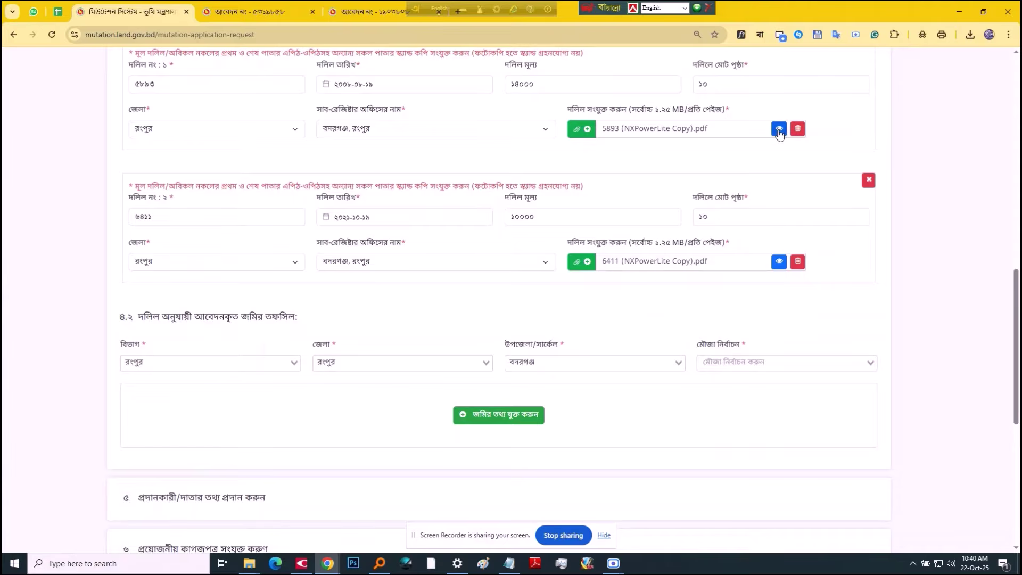
click(779, 129)
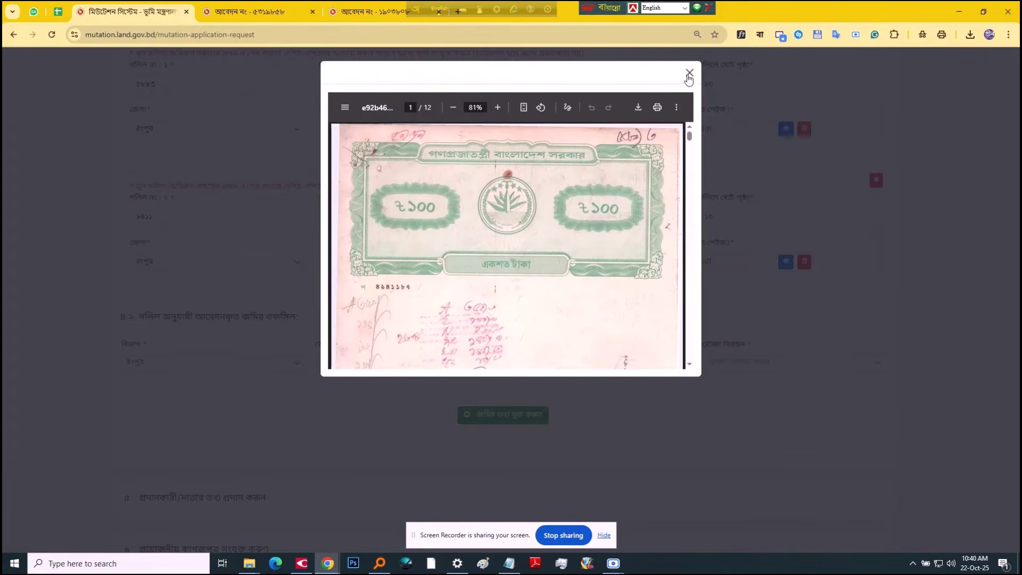
click(689, 73)
scroll(668, 266, down, 3)
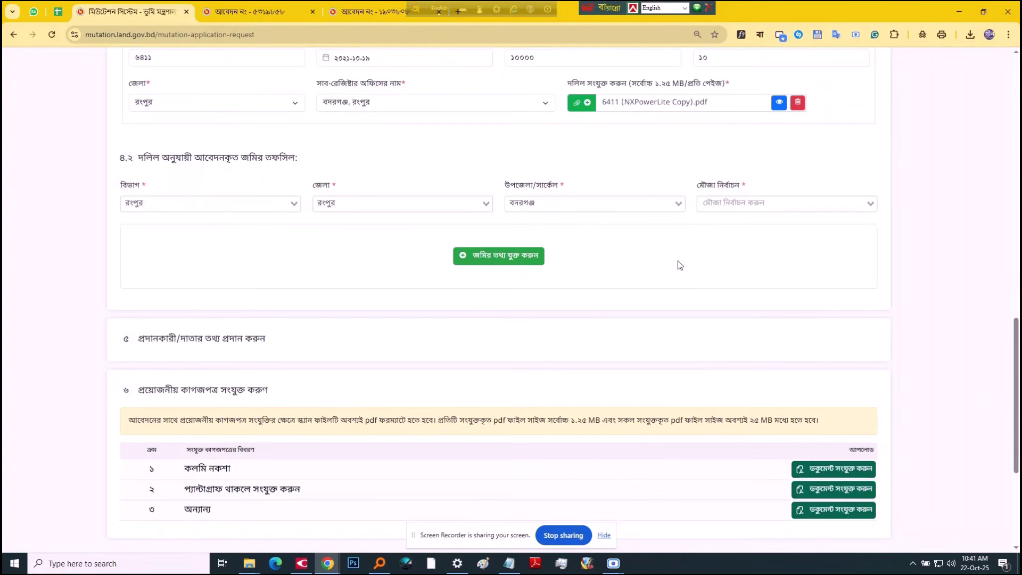
Step: Select the mouza সাহাপুর (জে এল নং ১৮)
click(756, 204)
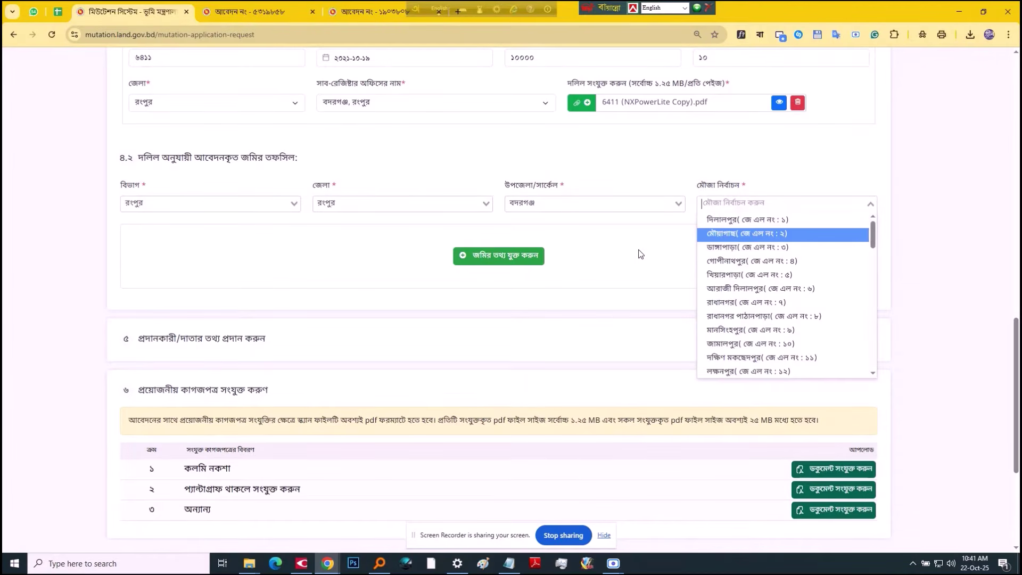
scroll(803, 302, down, 3)
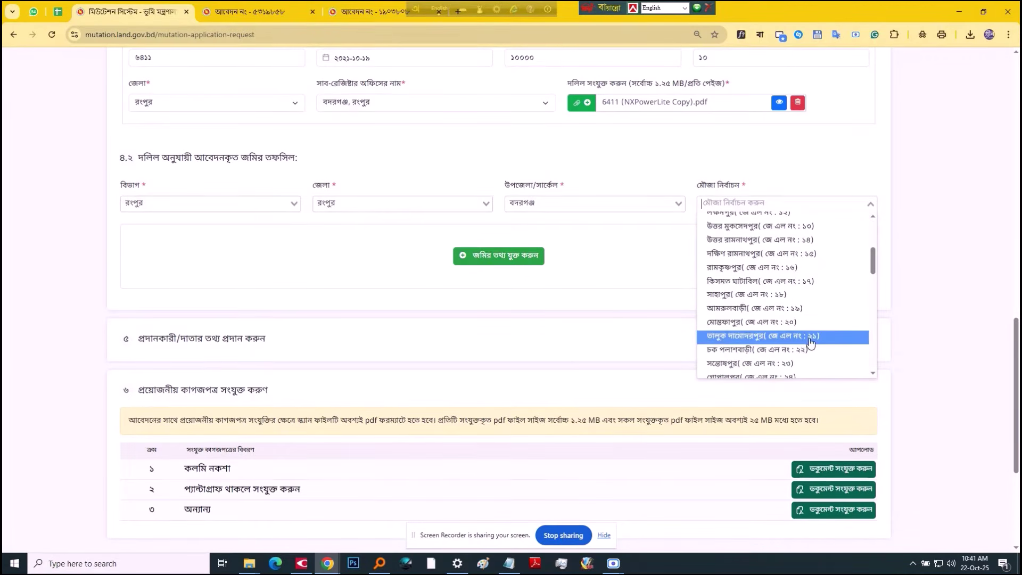
click(746, 294)
Step: Start a land information entry with deed ৫৮৯৩ and the আর এস survey
click(534, 257)
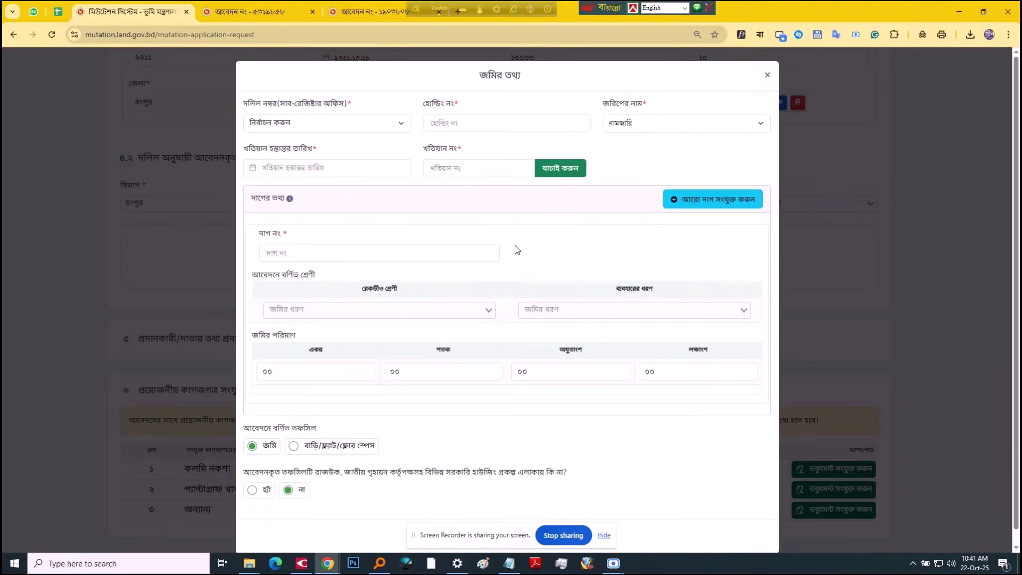
click(302, 126)
click(302, 164)
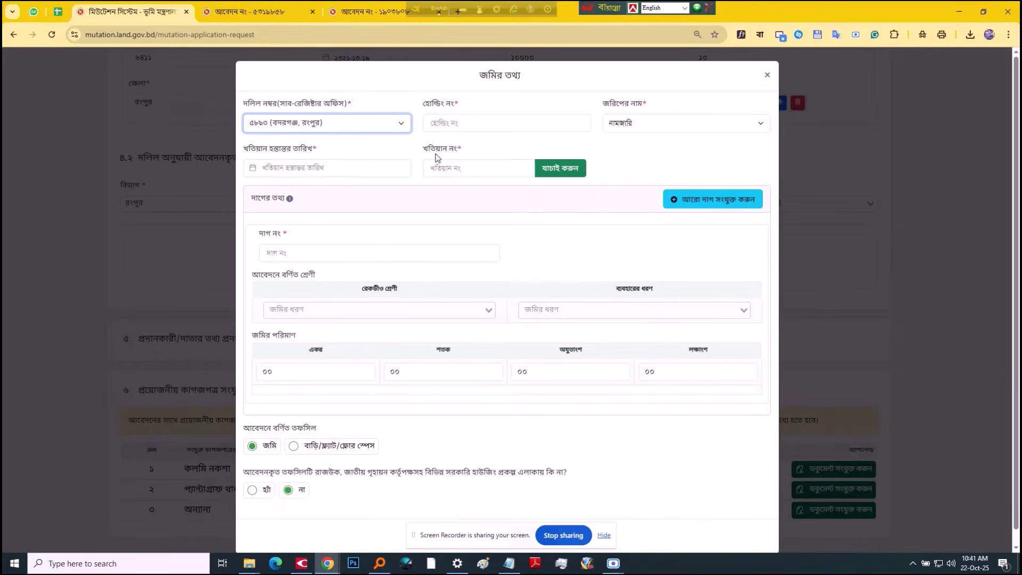
click(647, 123)
click(634, 169)
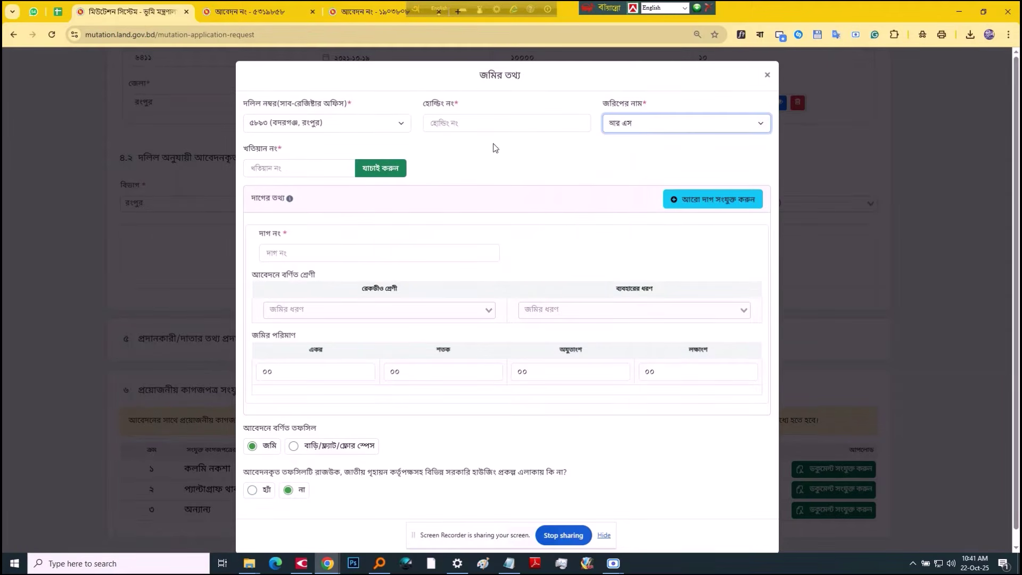
Step: Enter khatian ১০৫৭ and holding ০০০, as looked up in the spreadsheet
click(313, 168)
key(ctrl+shift+Tab)
click(379, 160)
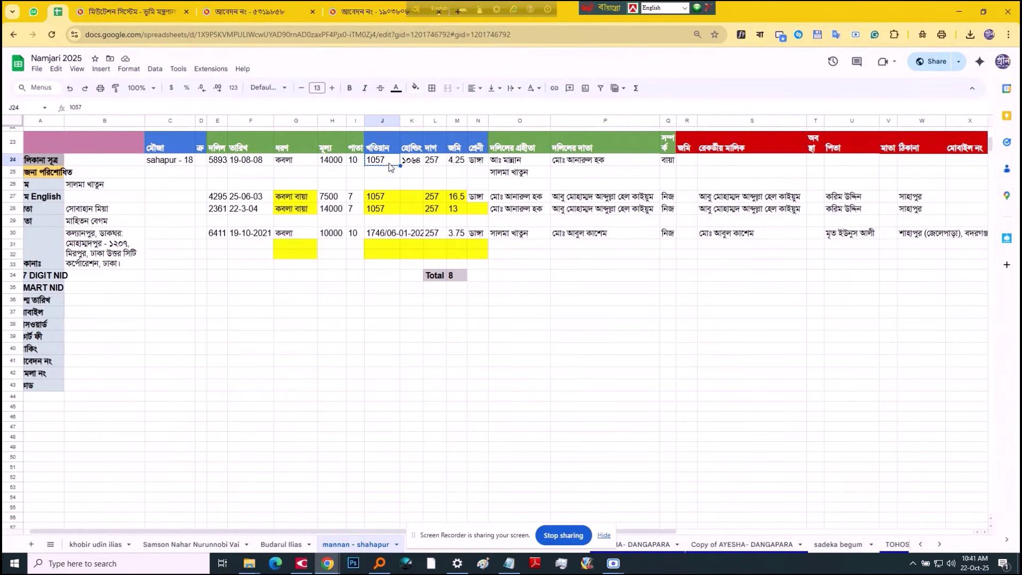
key(ctrl+Tab)
text(১০৫৭)
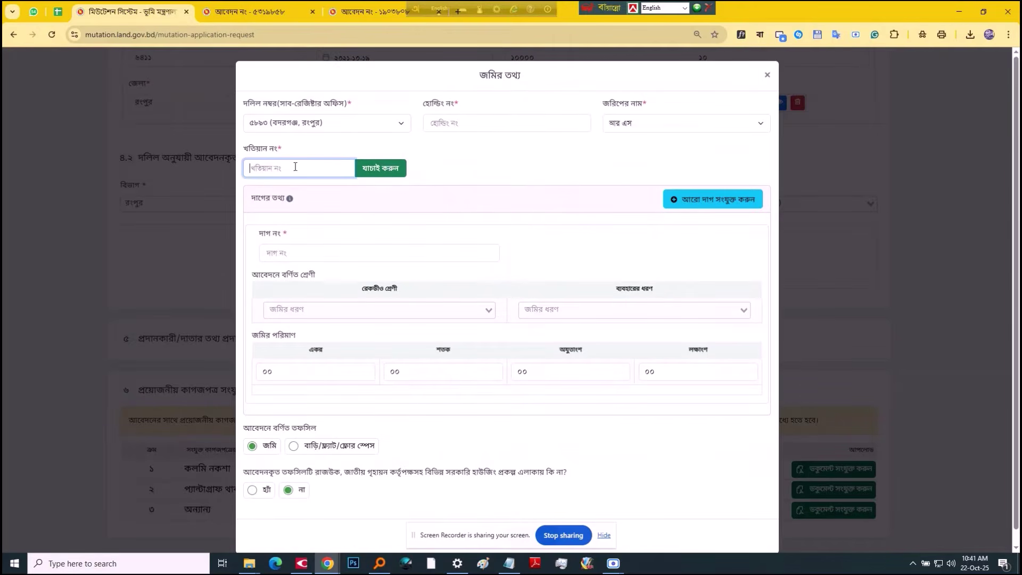
click(463, 122)
key(ctrl+shift+Tab)
click(417, 163)
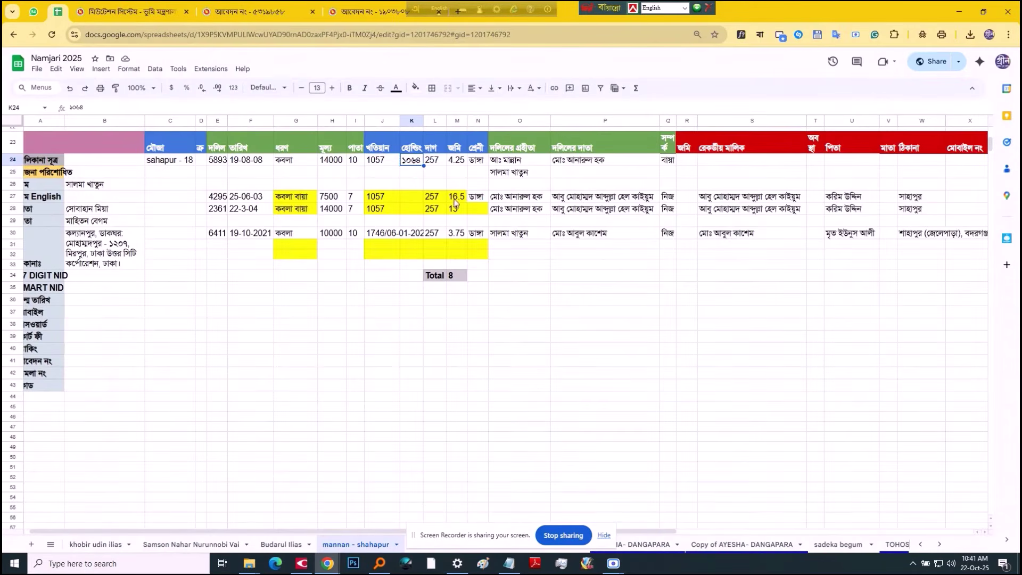
key(ctrl+Tab)
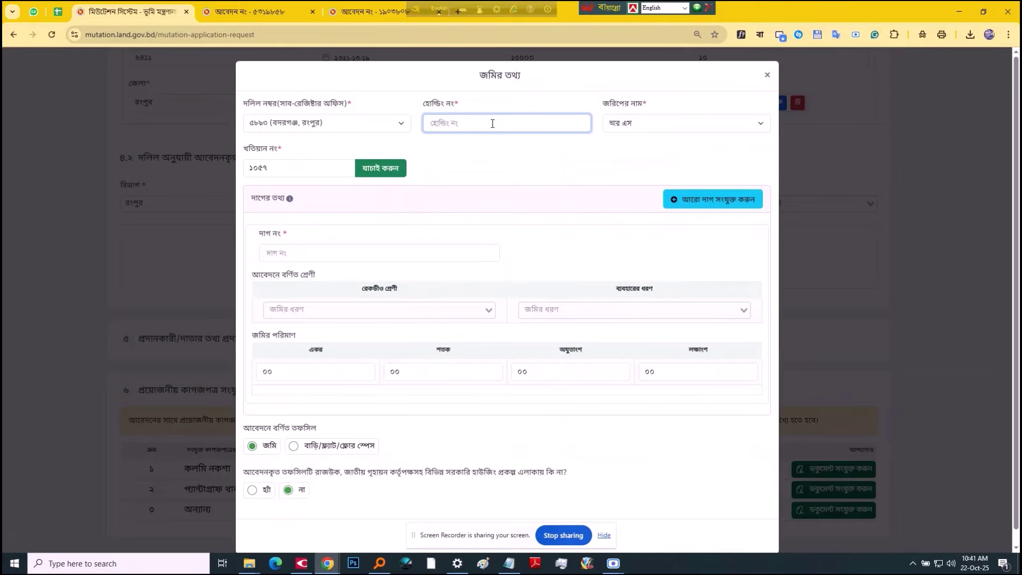
text(০০০)
Step: Keep the আর এস survey, verify the khatian and holding, and dismiss the no-records alert
click(649, 126)
click(618, 170)
click(375, 168)
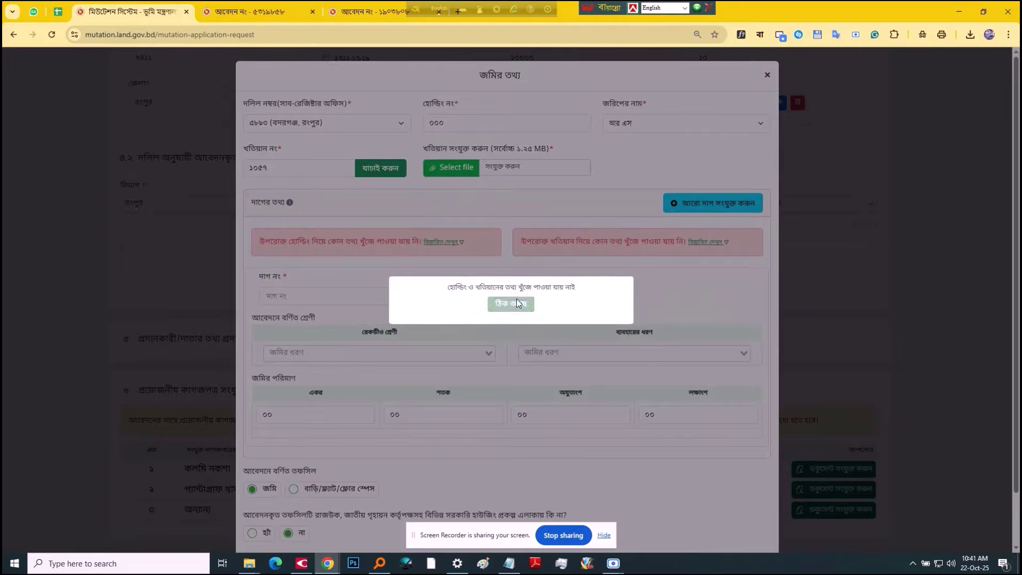
click(511, 304)
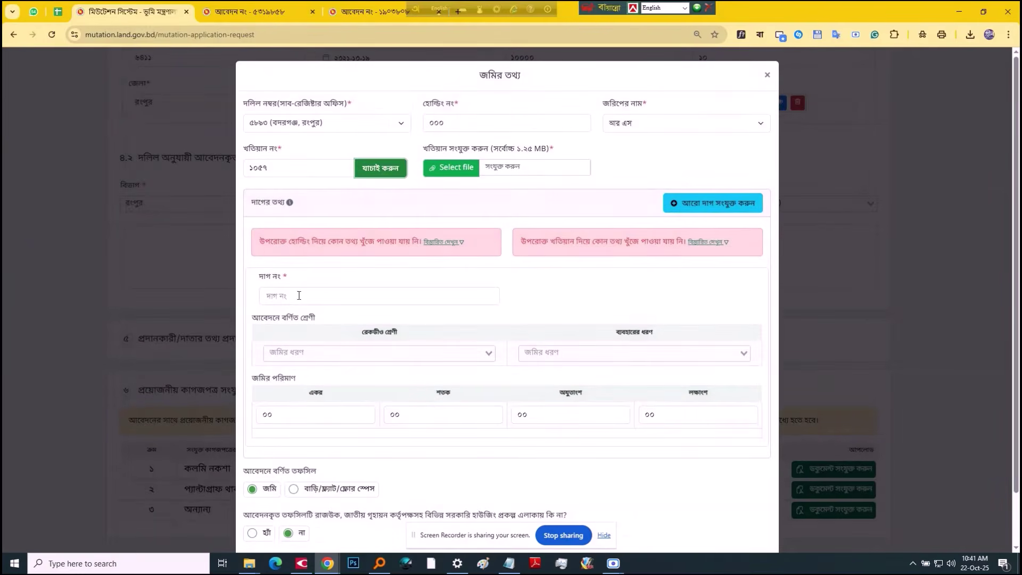
Step: Fill the dag number with 257 copied from spreadsheet cell L24
key(ctrl+shift+Tab)
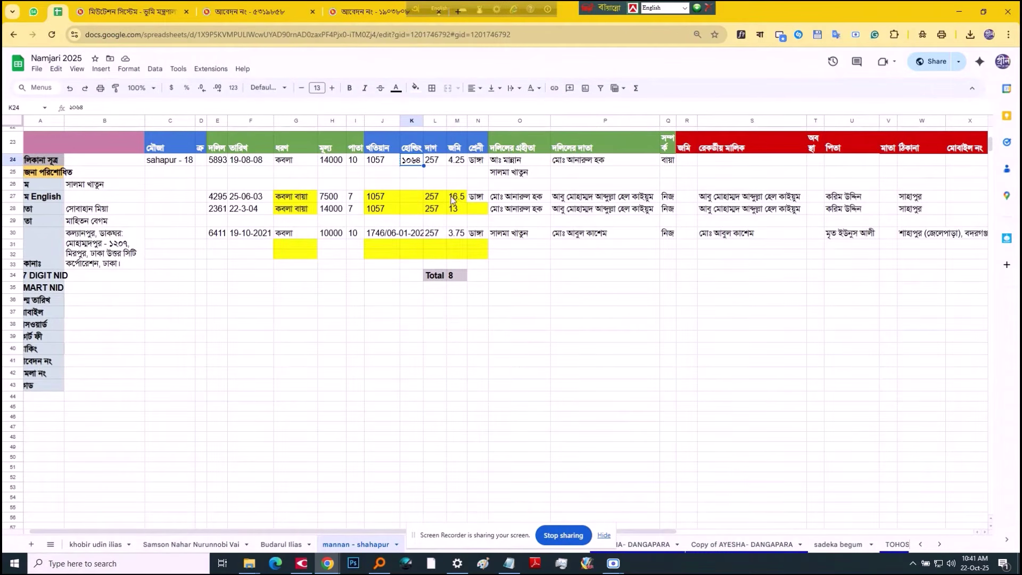
click(437, 162)
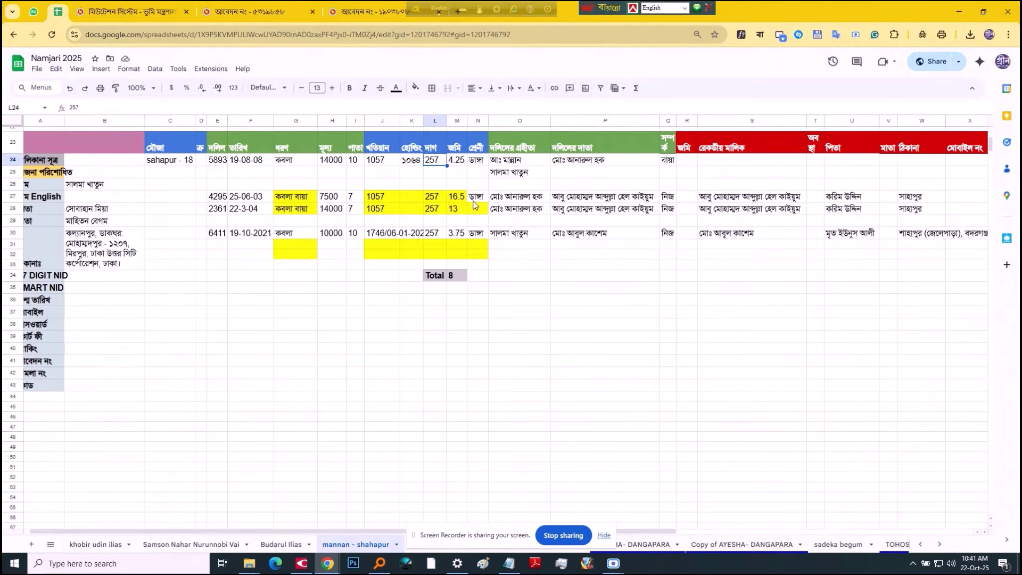
key(ctrl+Tab)
text(257)
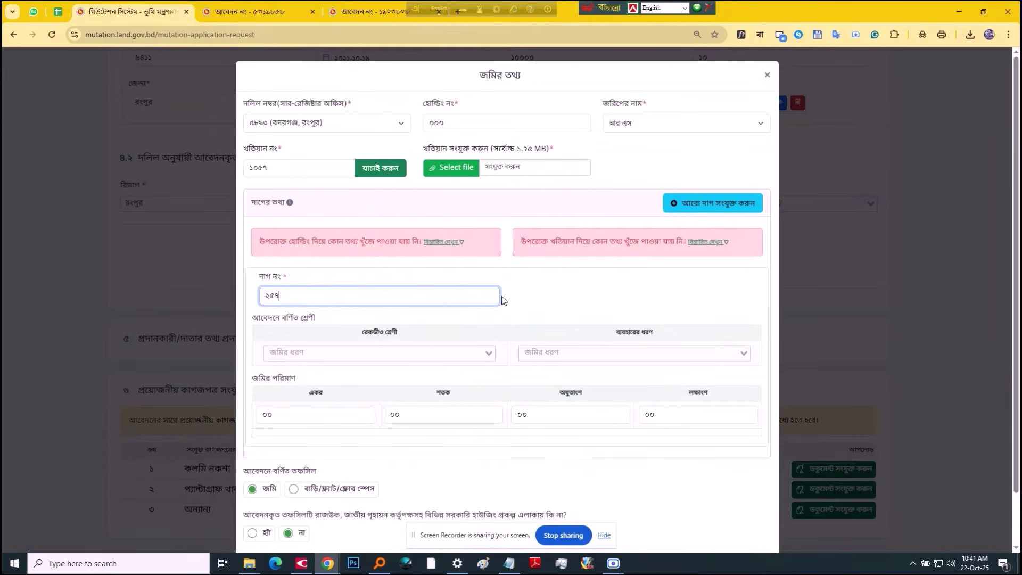
Step: Set both the recorded land class and the land use type to ডাঙ্গা
key(ctrl+shift+Tab)
key(Right)
key(Right)
key(ctrl+Tab)
click(347, 354)
text(ডাঙ্গা)
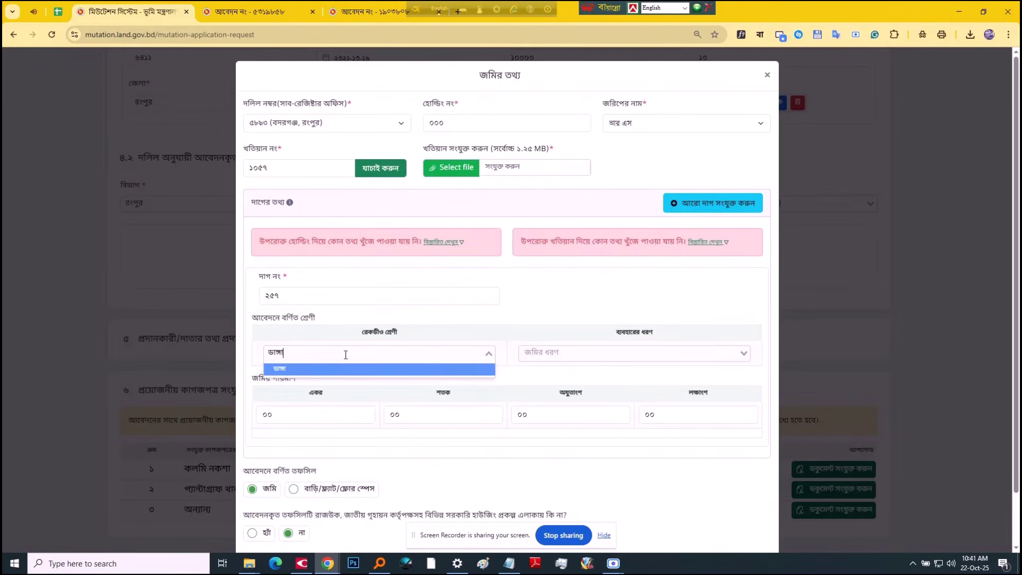
key(Return)
click(520, 355)
text(ডাঙ্গা)
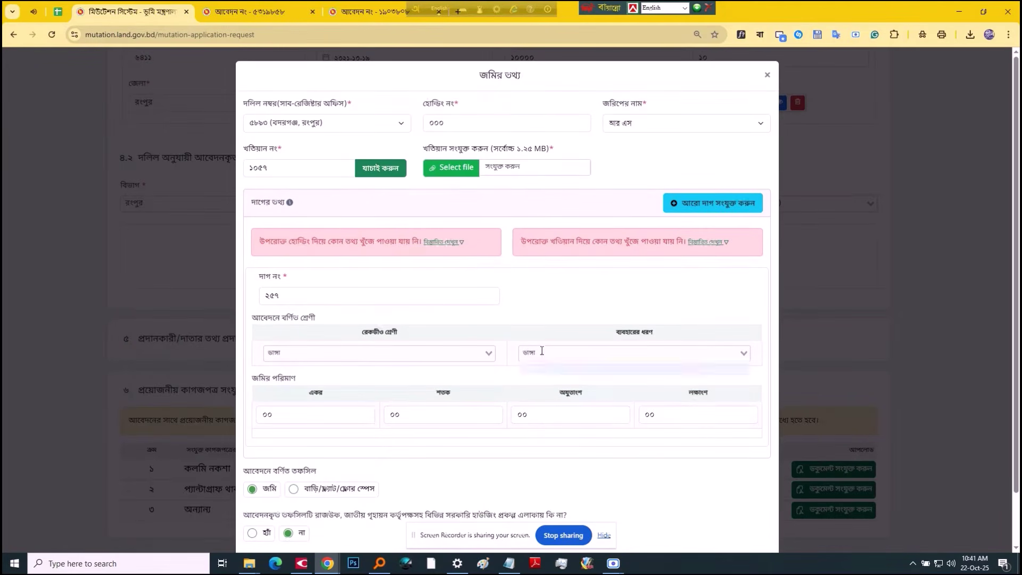
key(Return)
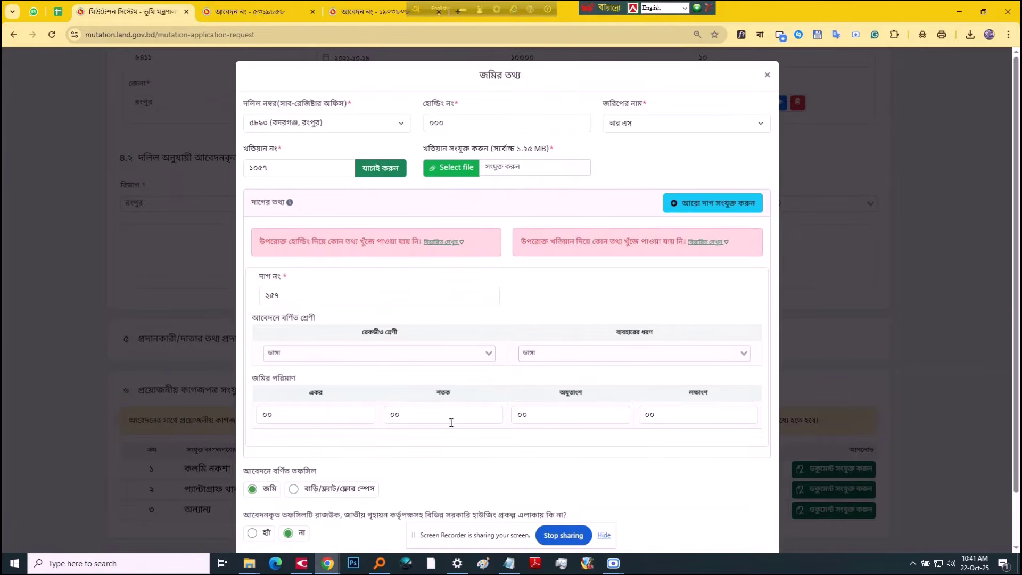
Step: Enter the land area as ০৪ শতক ২৫ অযুতাংশ
click(450, 422)
key(ctrl+shift+Tab)
key(ctrl+Tab)
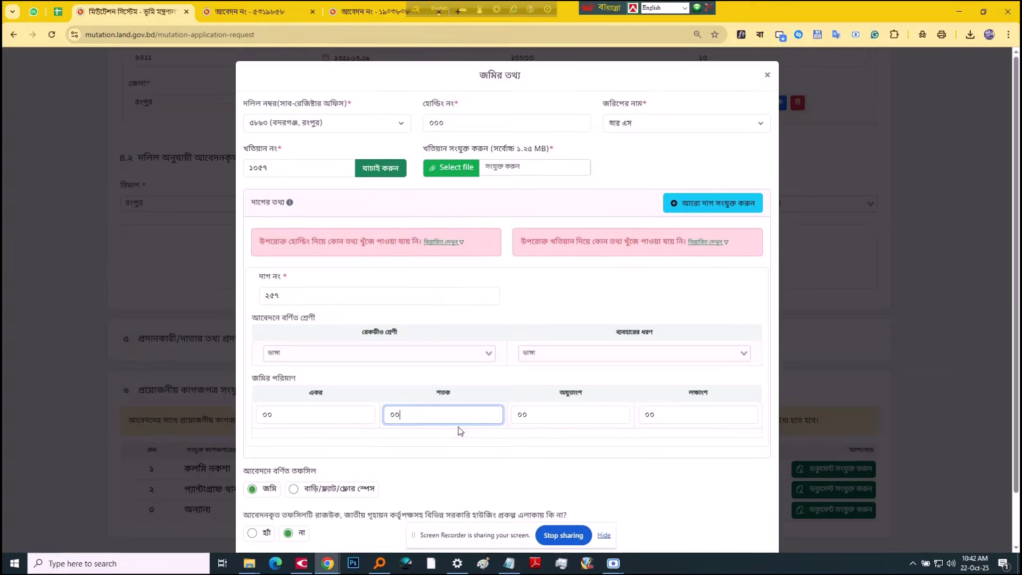
text(০৪)
key(Tab)
text(২)
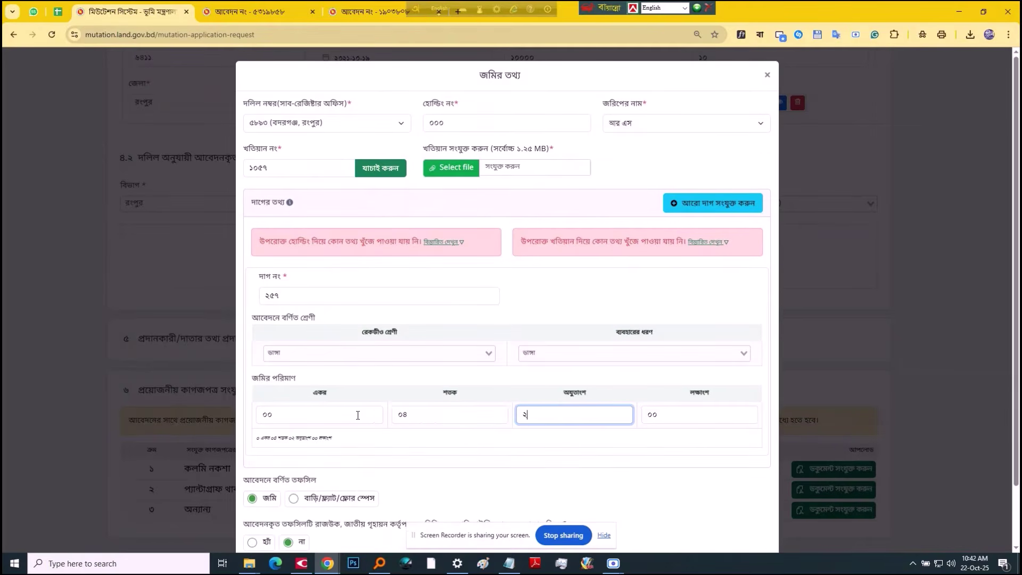
click(490, 475)
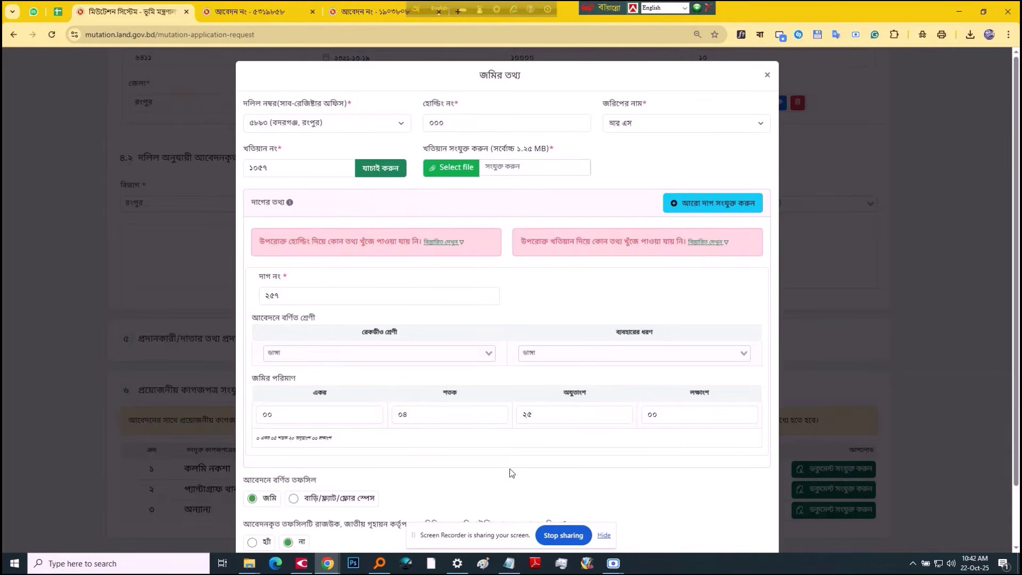
Step: Attach 1057 khotian.pdf as the khatian document and preview it
scroll(511, 470, down, 1)
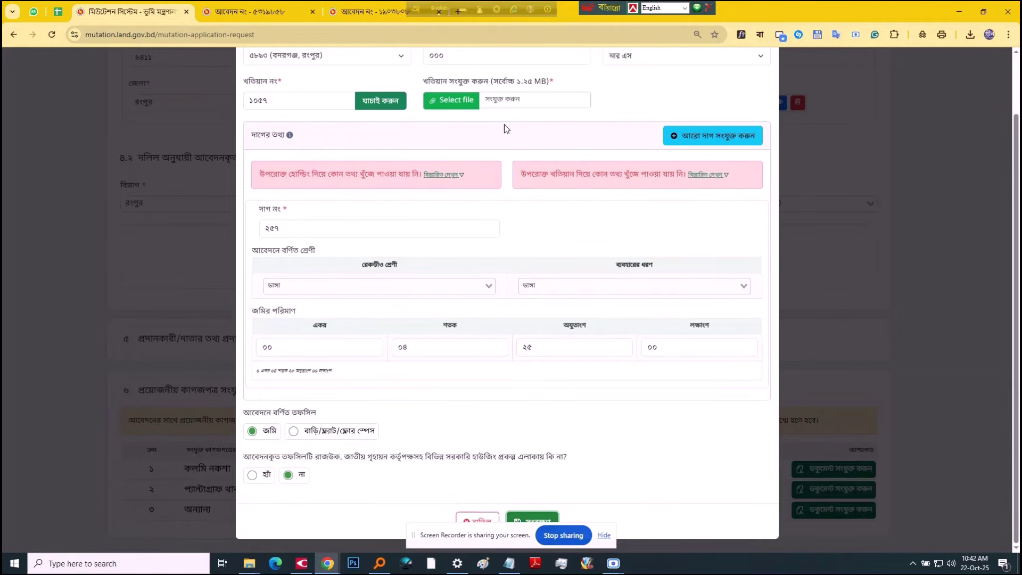
click(504, 102)
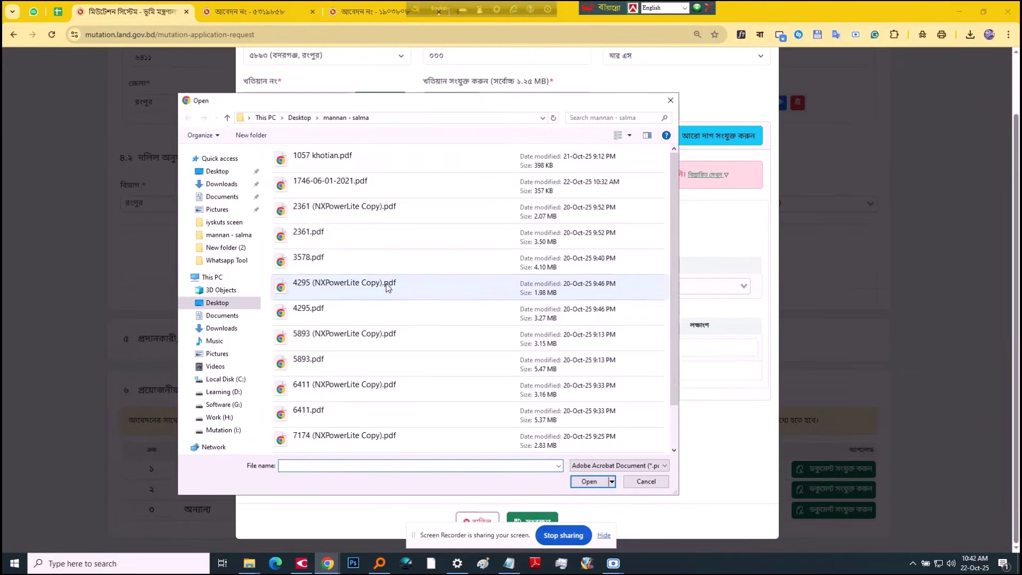
click(386, 283)
key(Home)
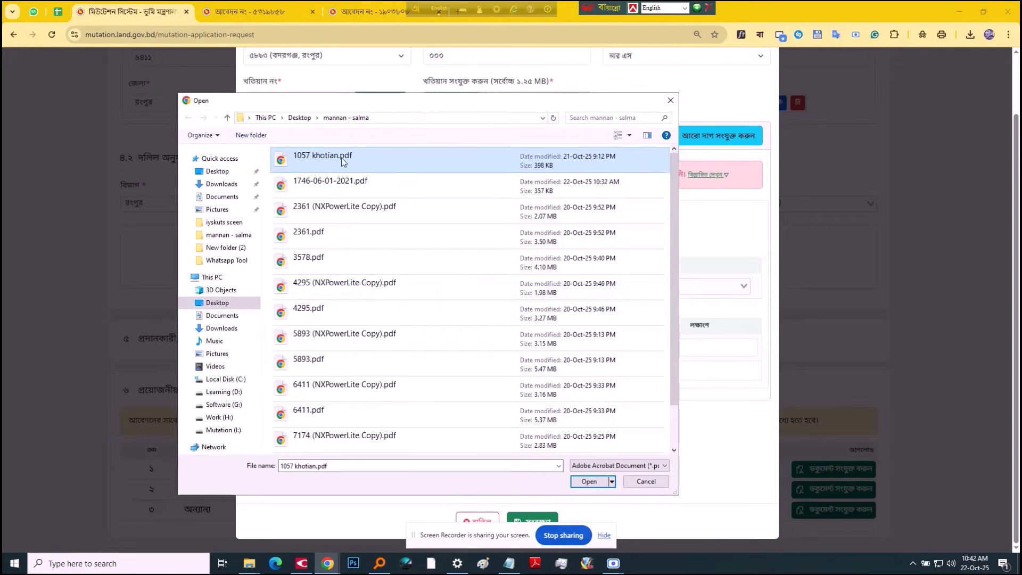
double_click(344, 162)
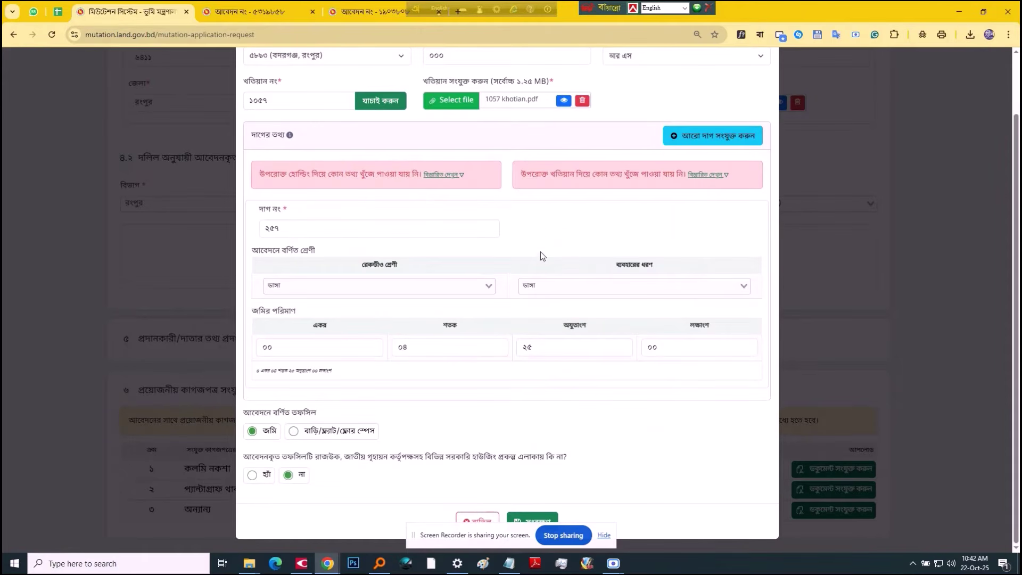
click(563, 100)
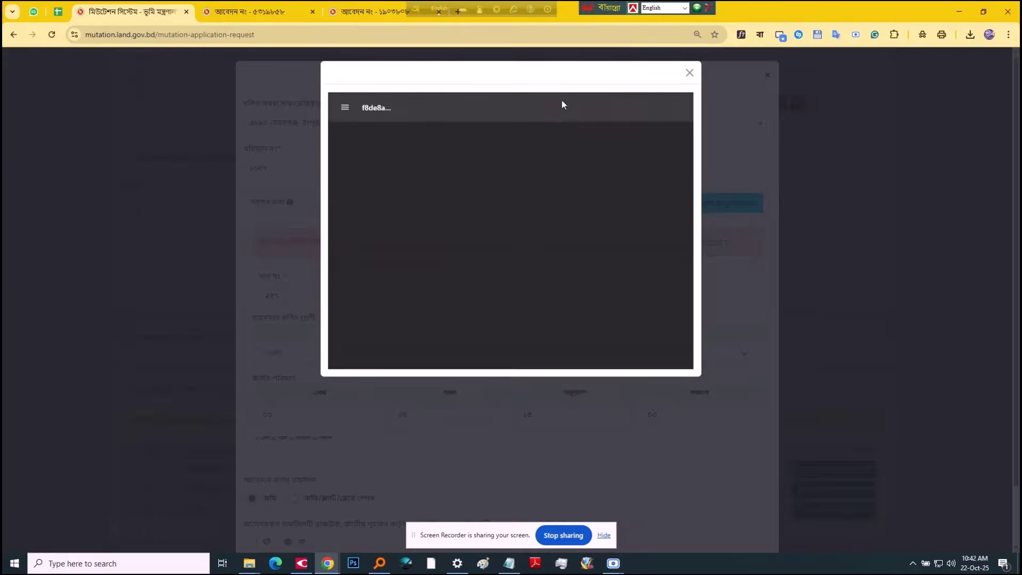
click(690, 73)
Step: Save the land entry as a row in the 4.2 table
scroll(489, 436, down, 2)
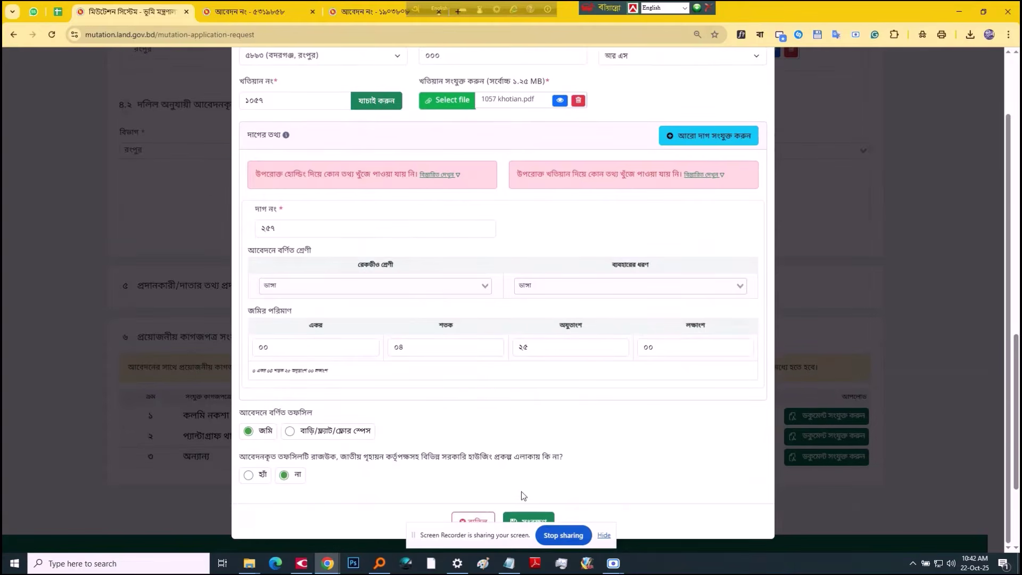
click(523, 518)
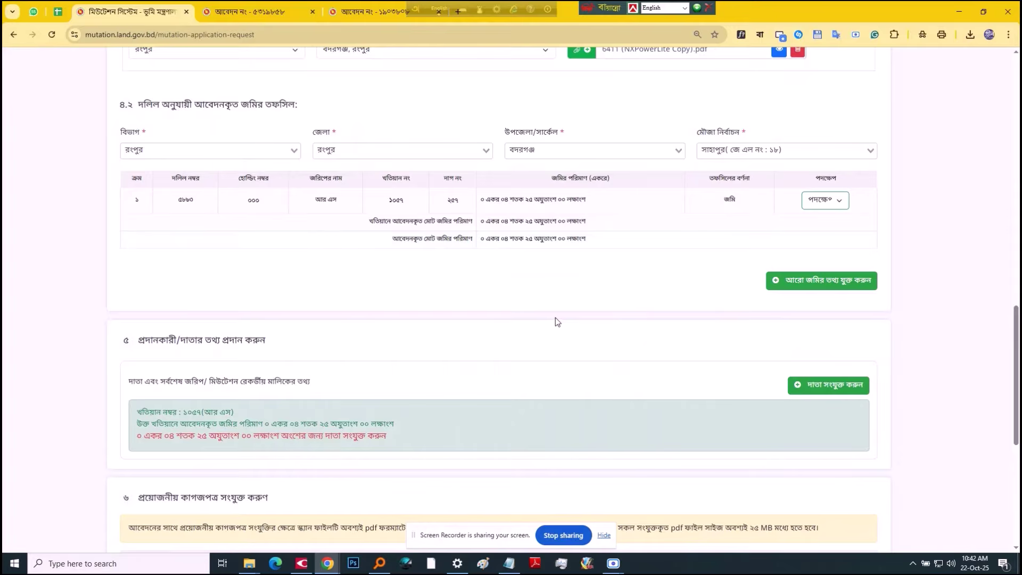
scroll(555, 317, down, 1)
Step: Add another land entry using deed ৬৪১১
click(796, 229)
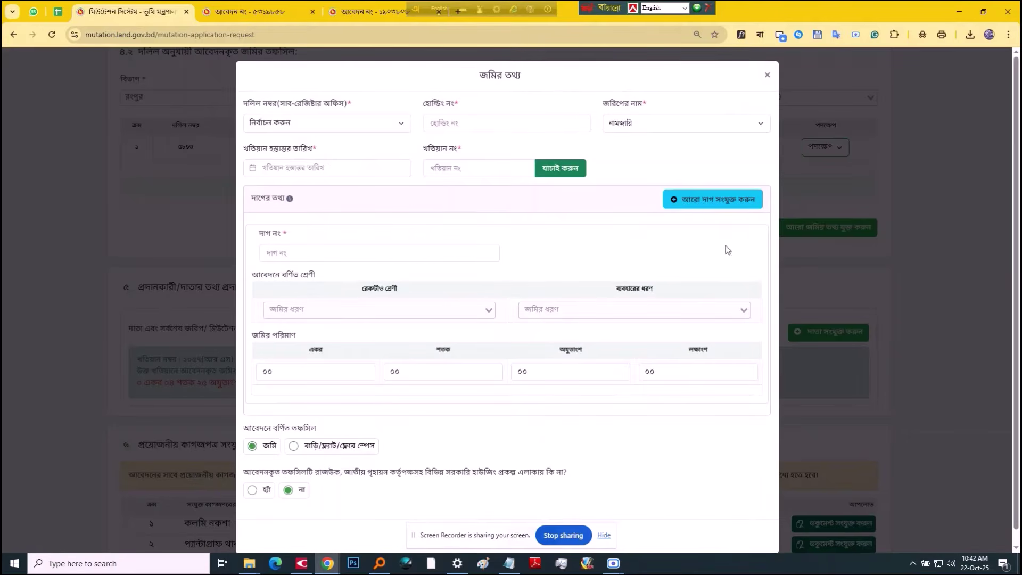
click(327, 126)
click(276, 170)
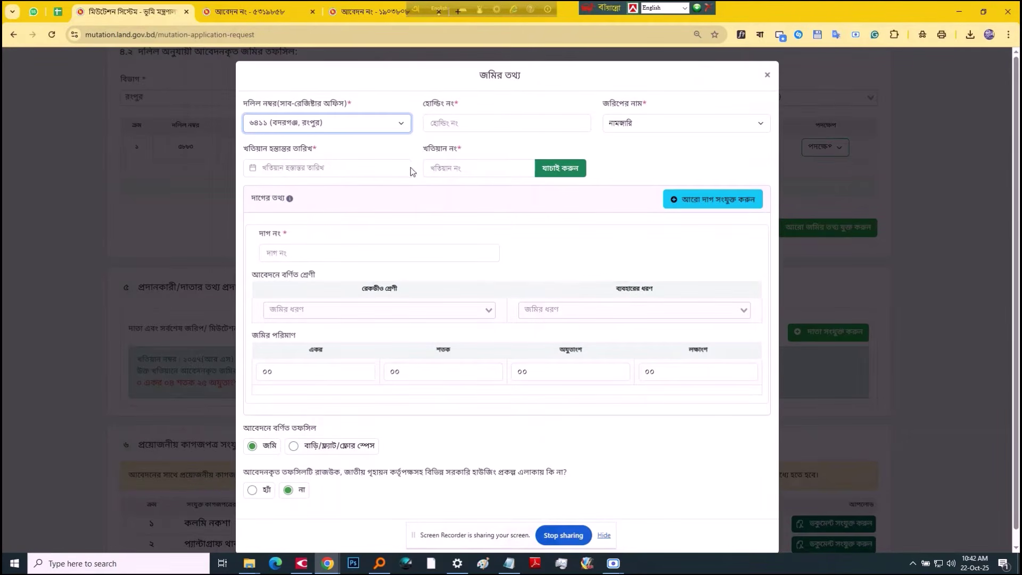
Step: Paste the khatian from cell J30 and trim it to ১৭৪৬
key(ctrl+shift+Tab)
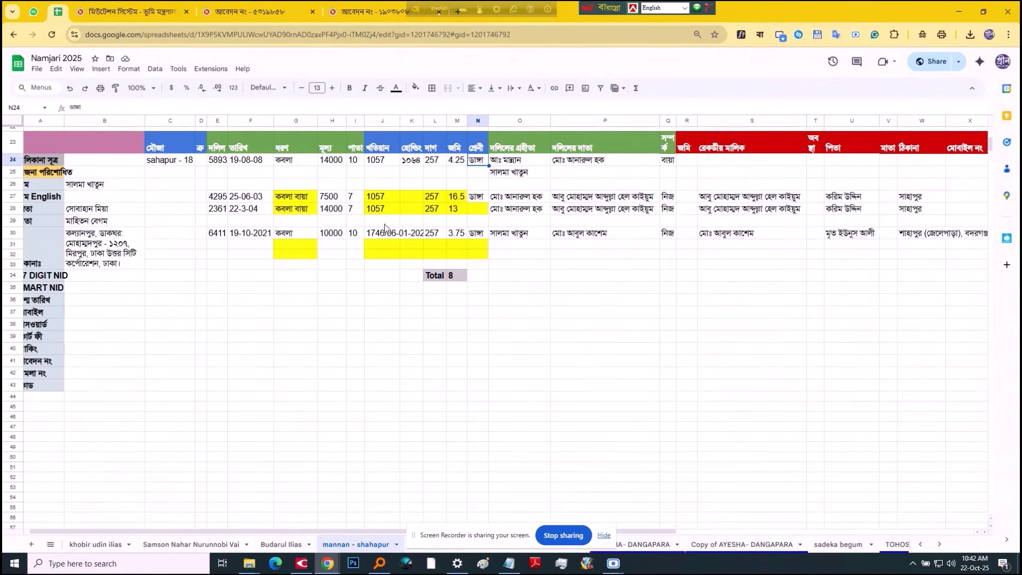
key(ctrl+c)
click(389, 236)
key(ctrl+c)
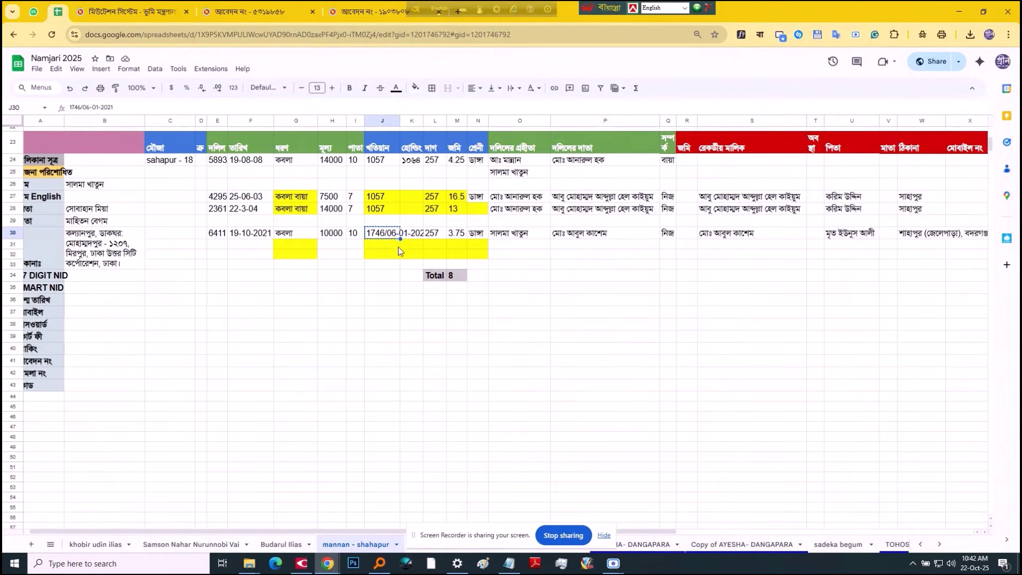
key(ctrl+Tab)
key(ctrl+v)
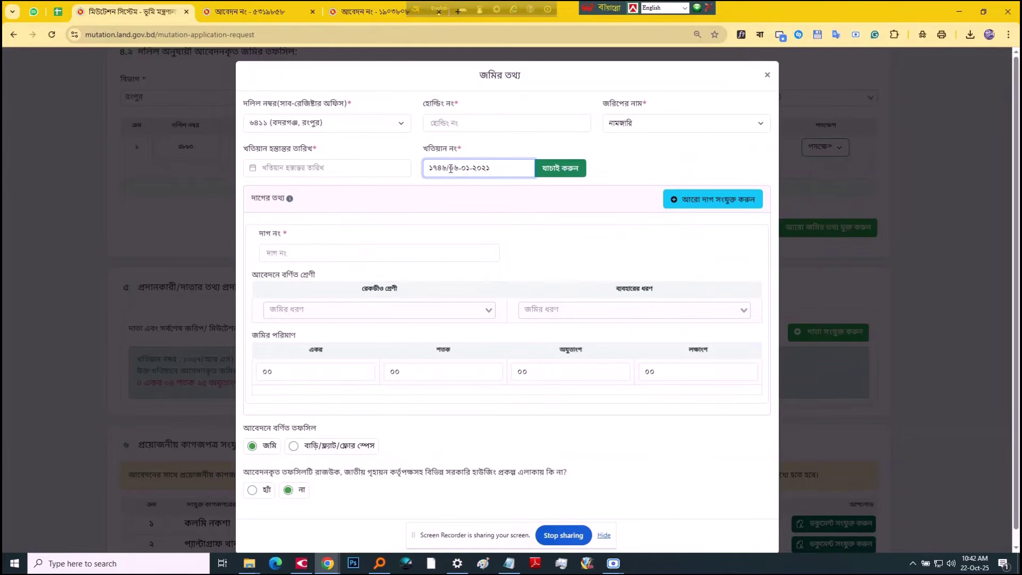
mouse_move(451, 169)
mouse_down()
mouse_move(507, 167)
mouse_move(451, 167)
mouse_up()
key(BackSpace)
Step: Set the khatian transfer date to 6 January 2021 in the calendar
click(354, 170)
click(349, 190)
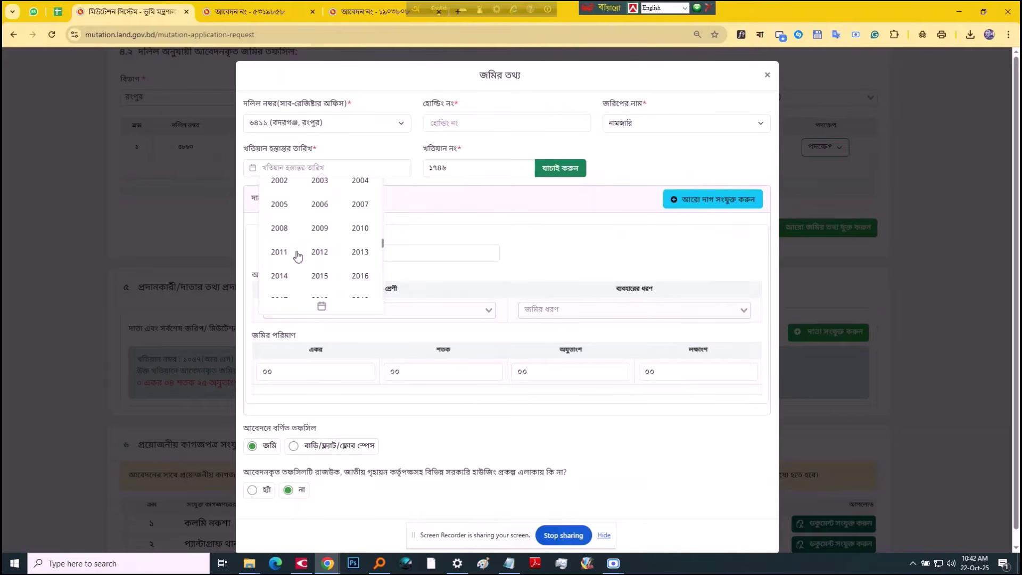
scroll(316, 277, down, 1)
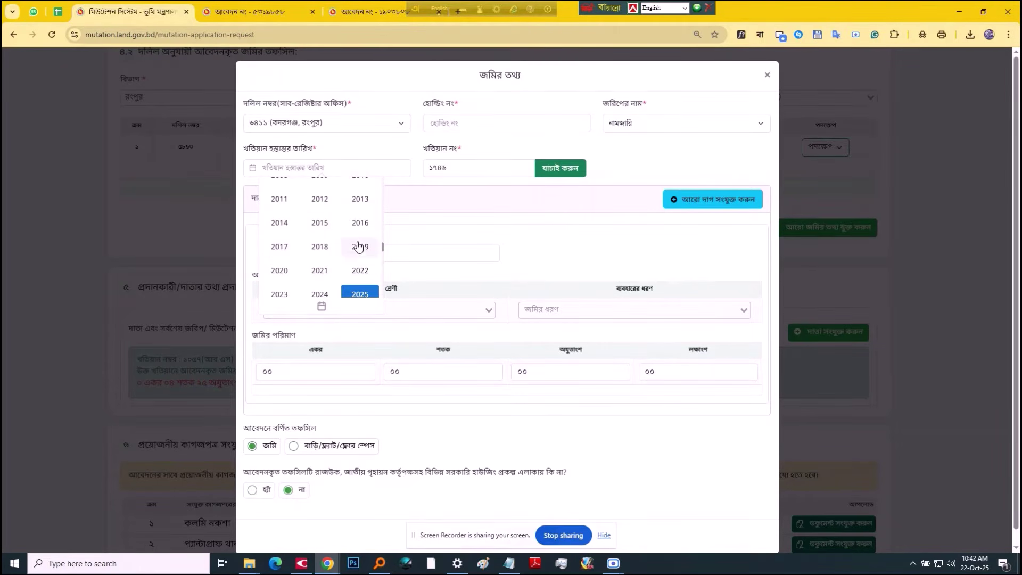
click(323, 270)
click(313, 190)
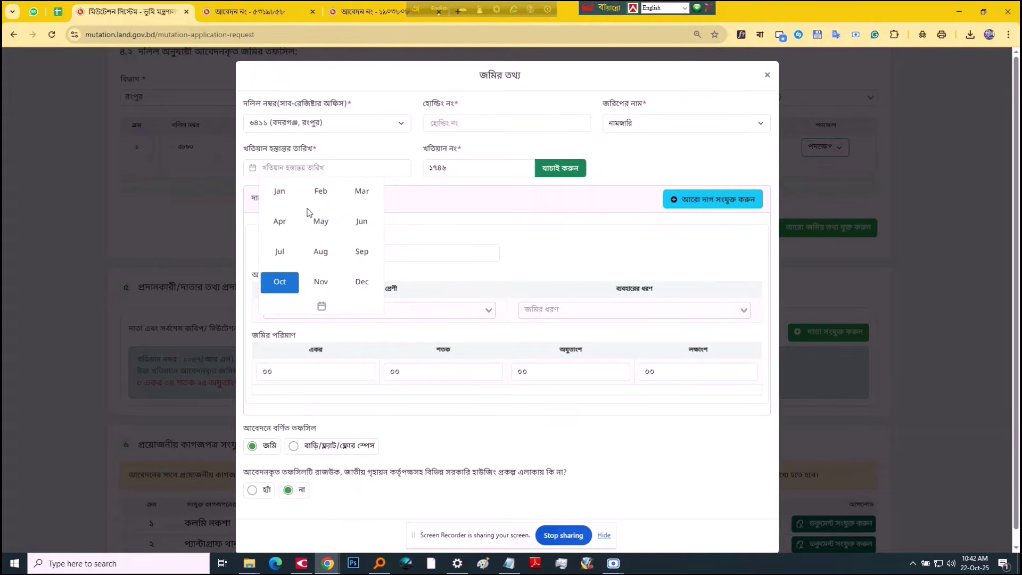
click(281, 196)
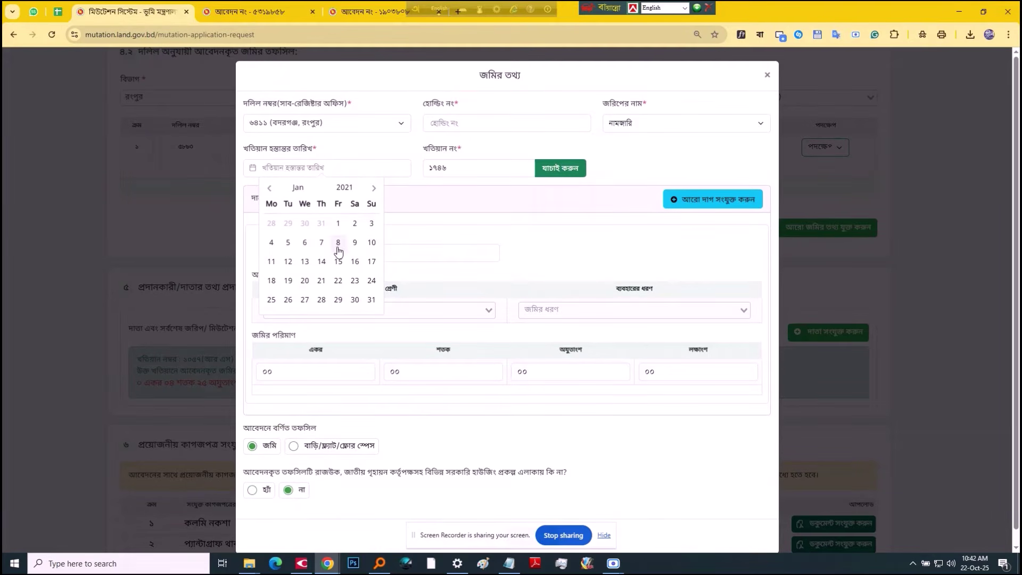
click(304, 243)
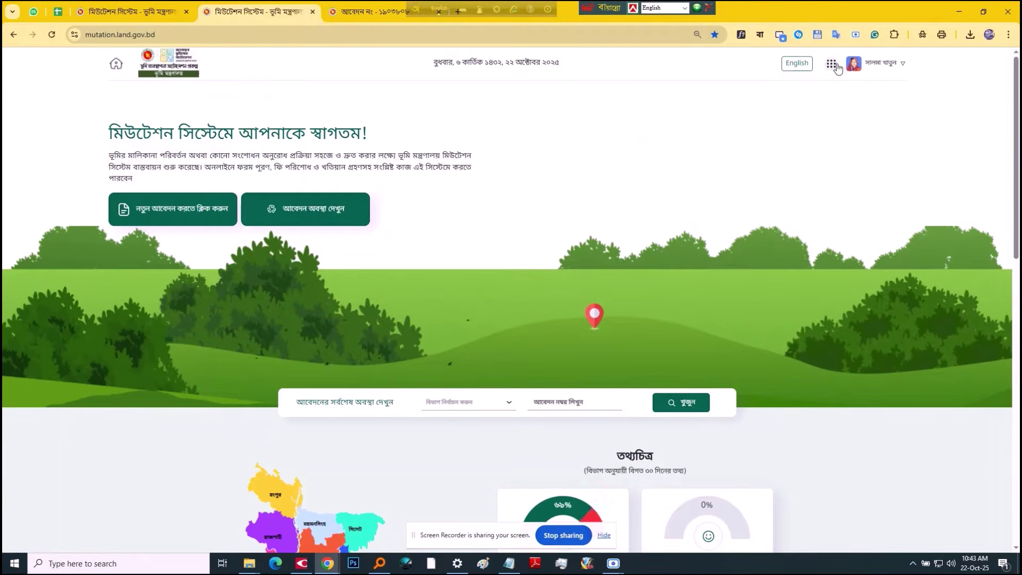
Step: Go to the Land Development Tax portal's representative payment page
click(834, 65)
click(778, 104)
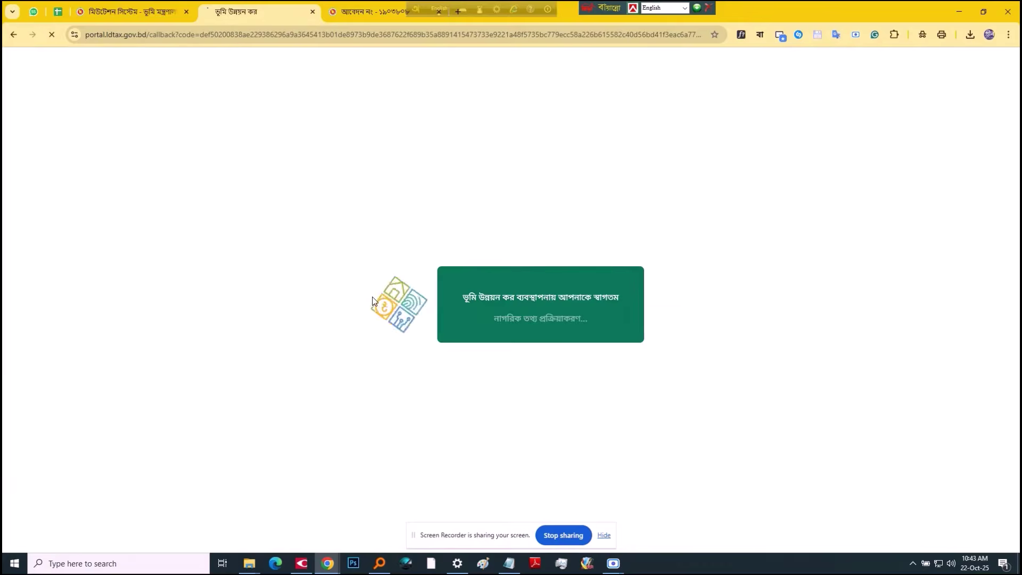
click(239, 282)
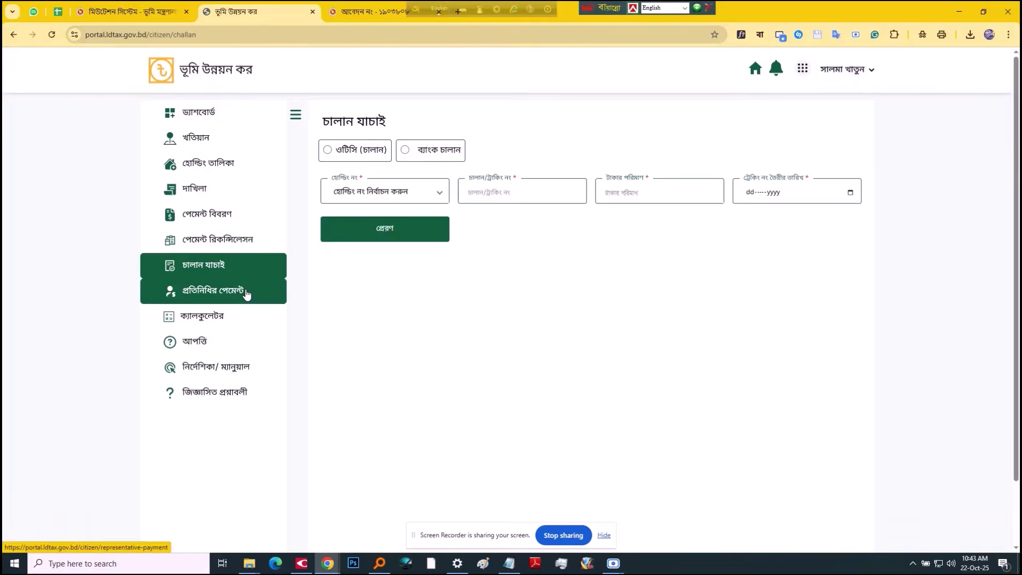
click(213, 294)
Step: Choose division রংপুর, district রংপুর, upazila বদরগঞ্জ and mouza সাহাপুর-১৮
click(369, 188)
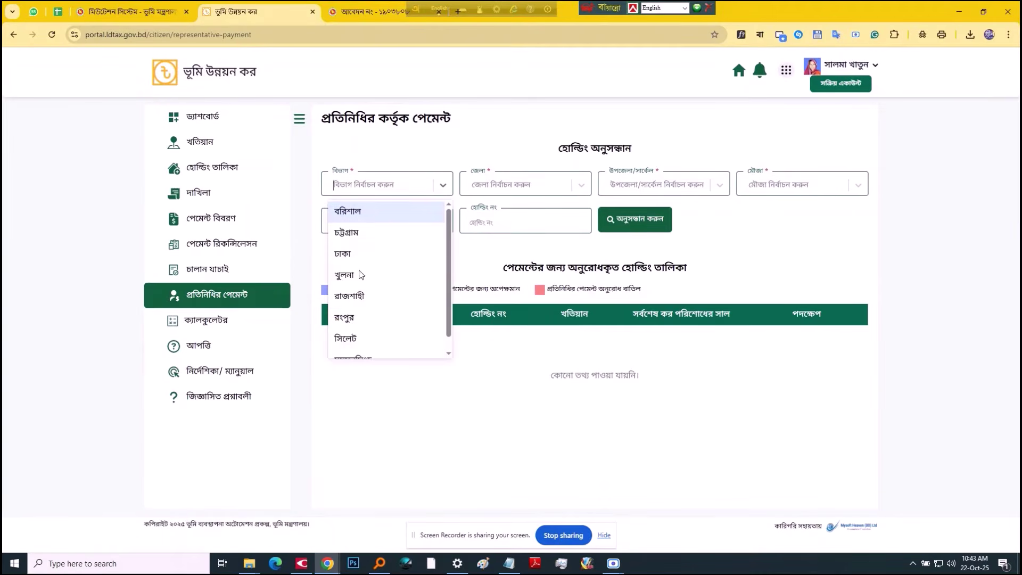
click(353, 319)
click(508, 183)
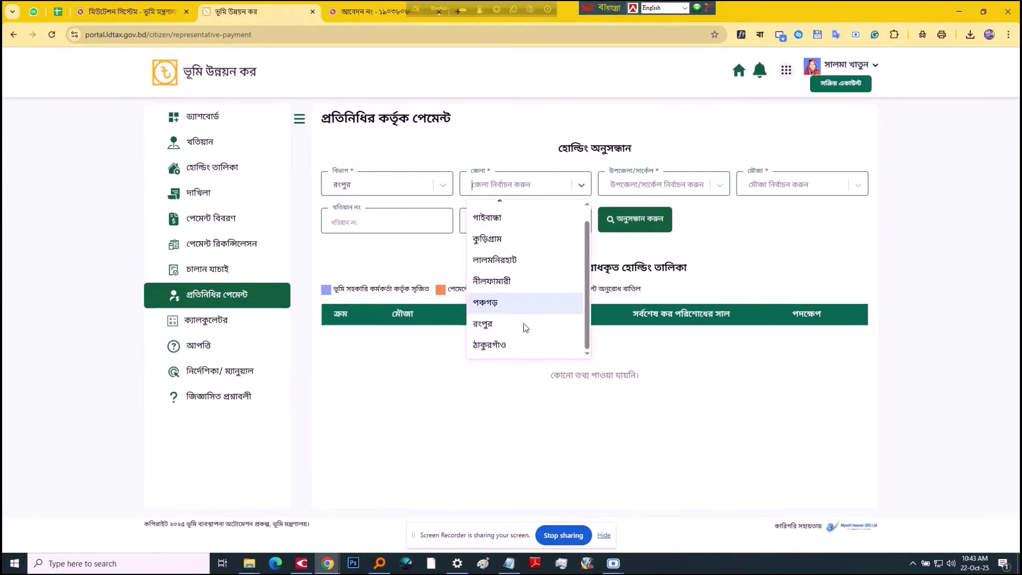
click(525, 325)
click(642, 184)
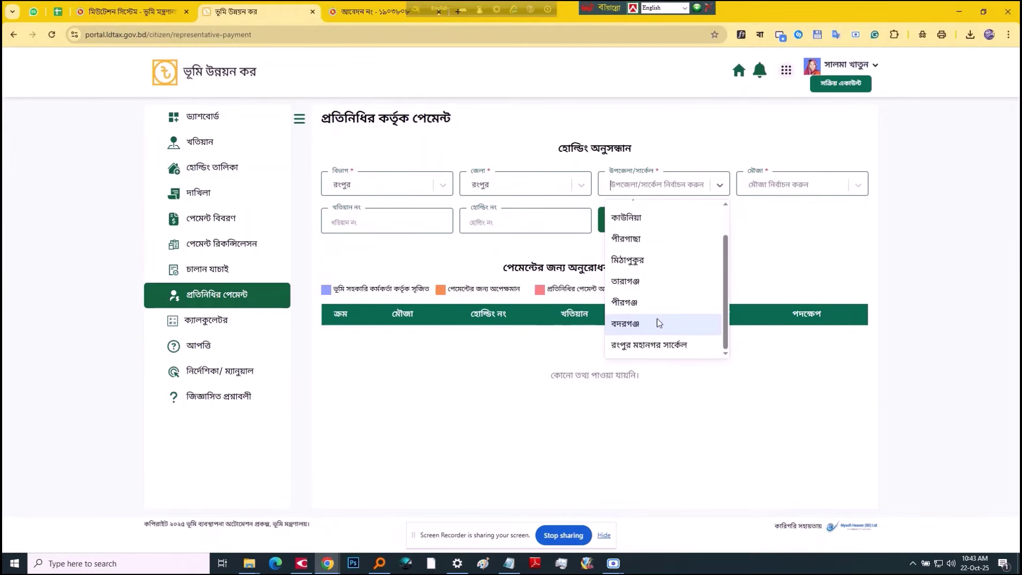
click(647, 325)
click(782, 187)
scroll(791, 277, down, 2)
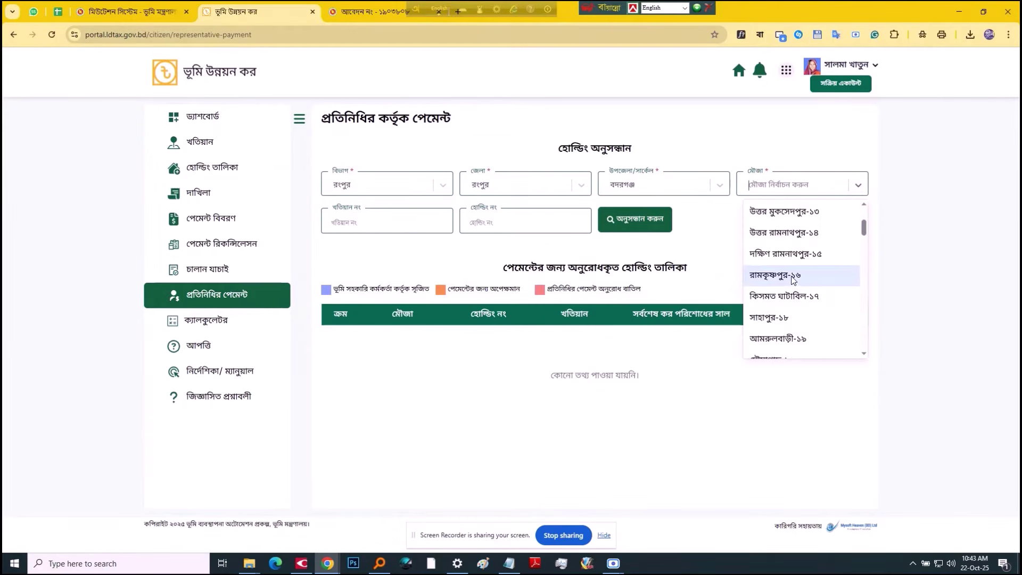
scroll(794, 233, down, 2)
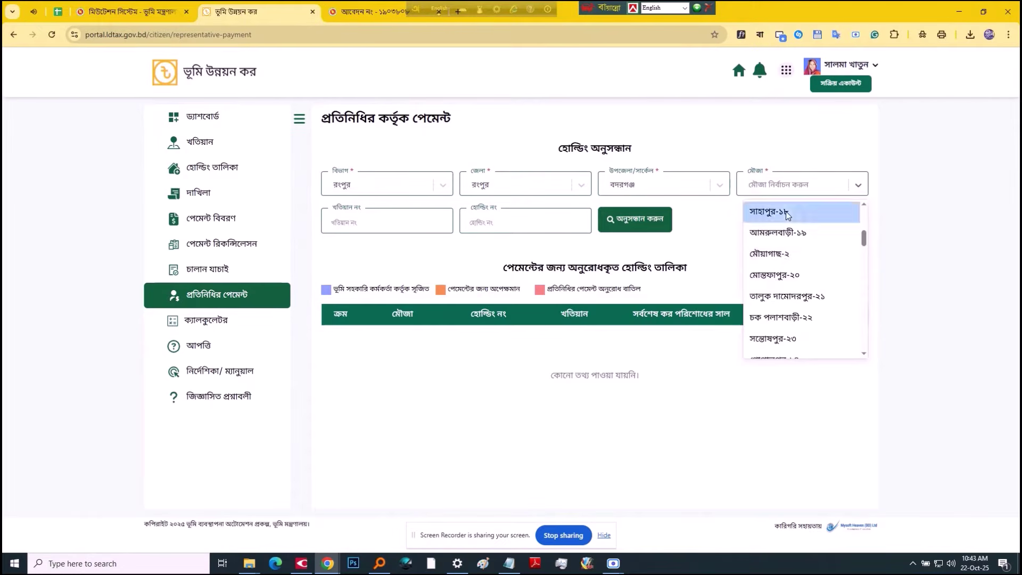
click(770, 211)
Step: Search holdings for khatian ১৭৪৬, find none, and return to the mutation form
click(128, 12)
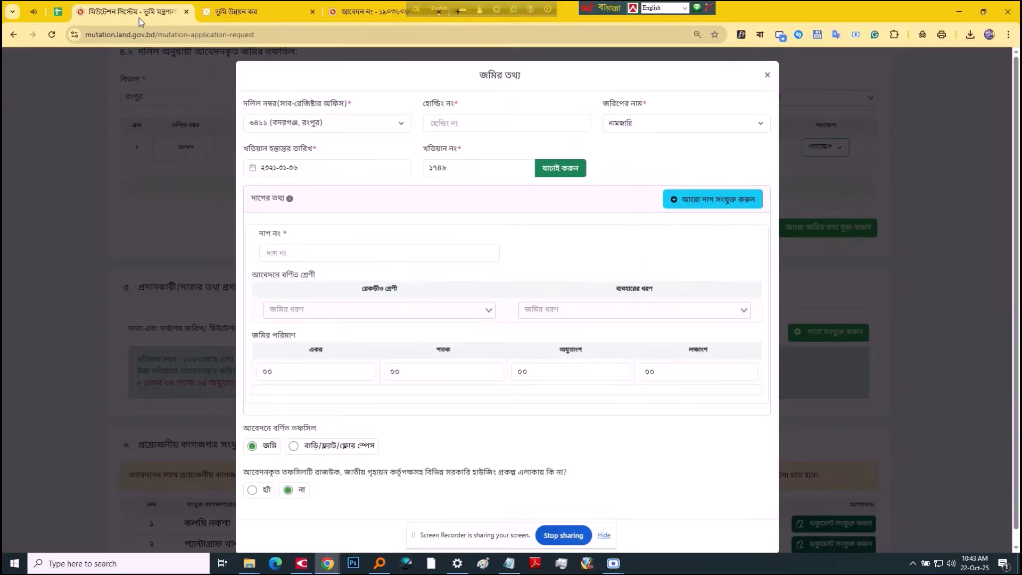
click(234, 11)
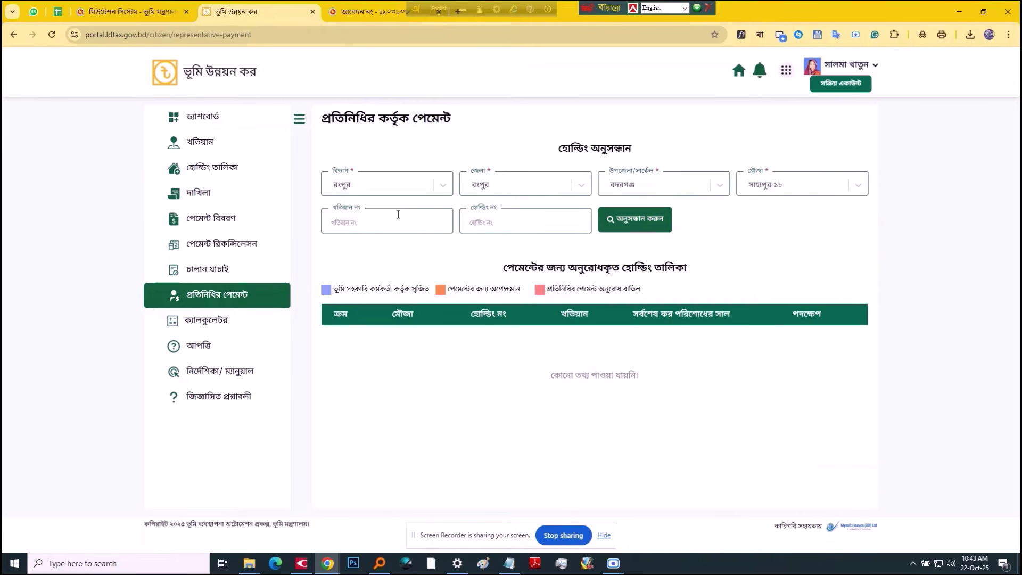
text(১৭৪৬)
click(649, 214)
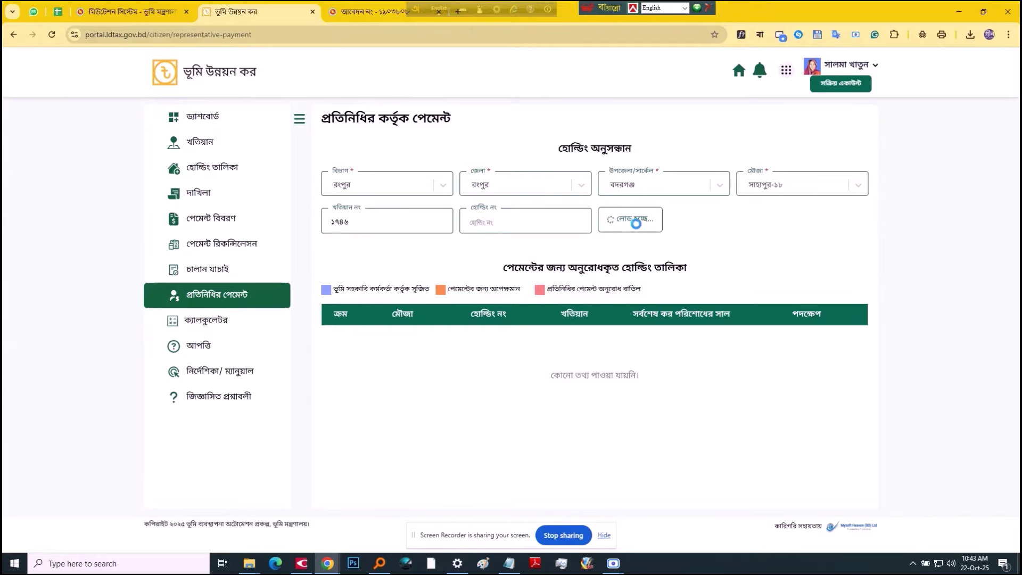
click(637, 226)
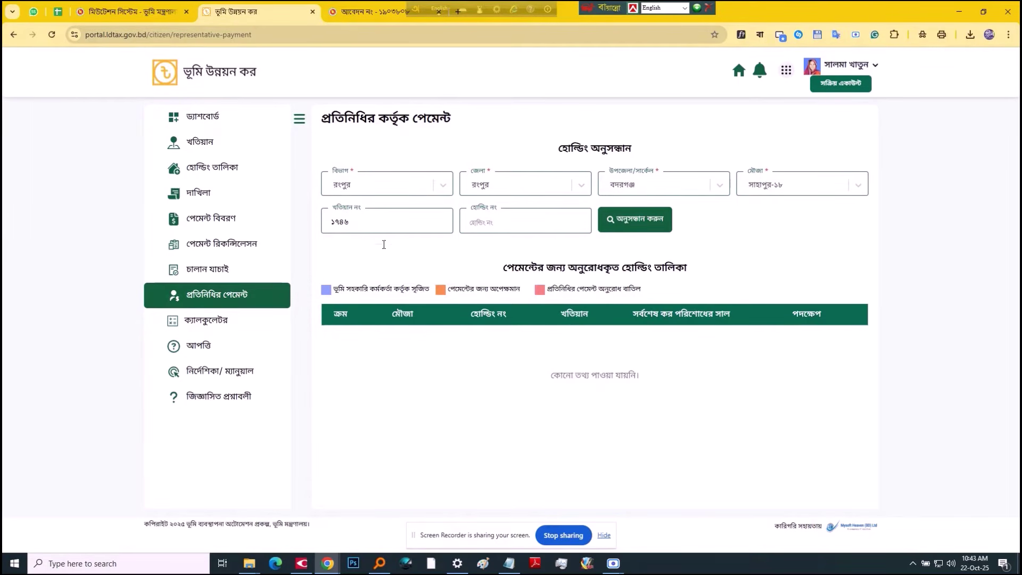
key(ctrl+shift+Tab)
key(ctrl+Tab)
key(ctrl+Tab)
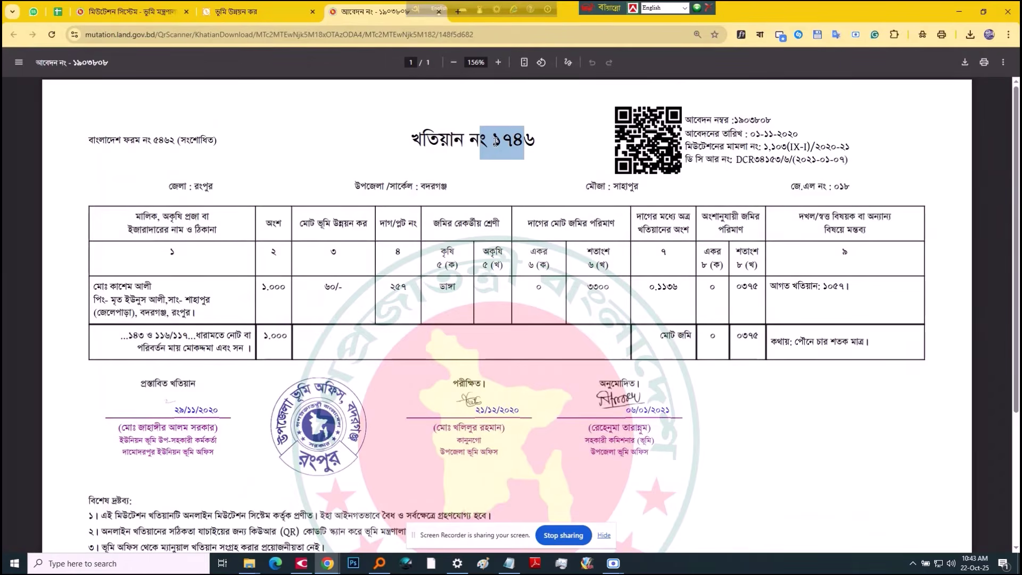
key(ctrl+shift+Tab)
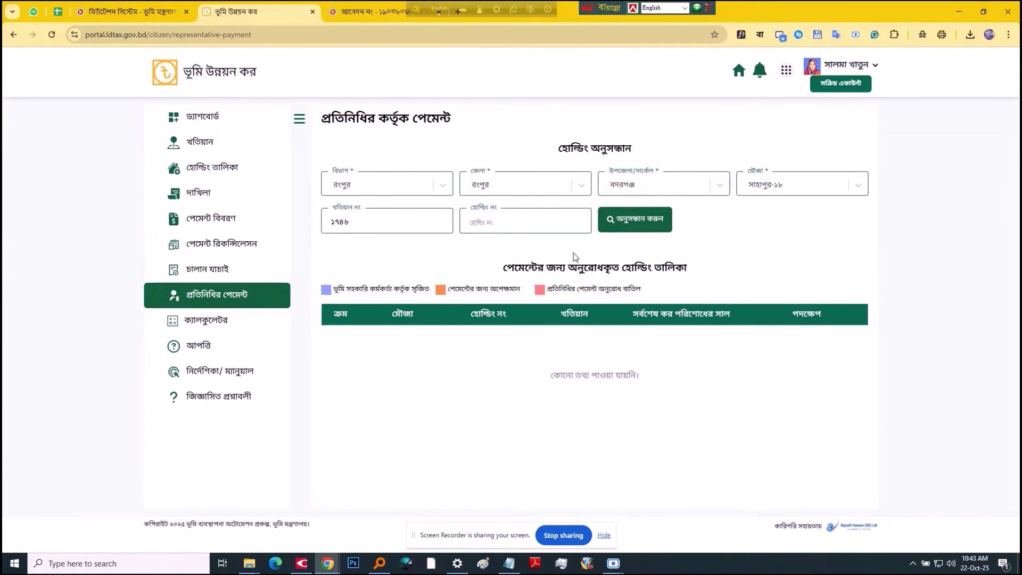
triple_click(642, 228)
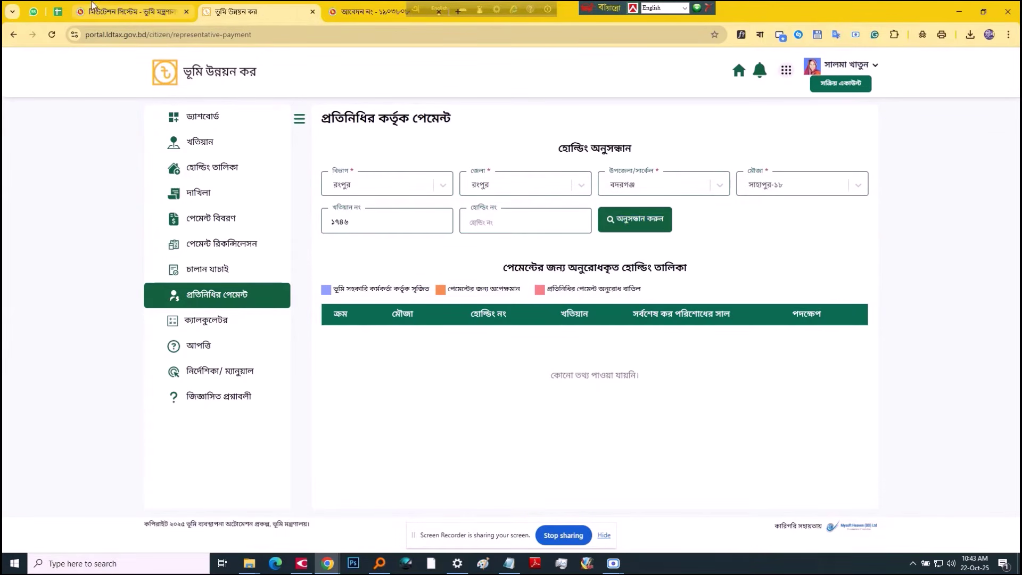
click(121, 12)
click(476, 127)
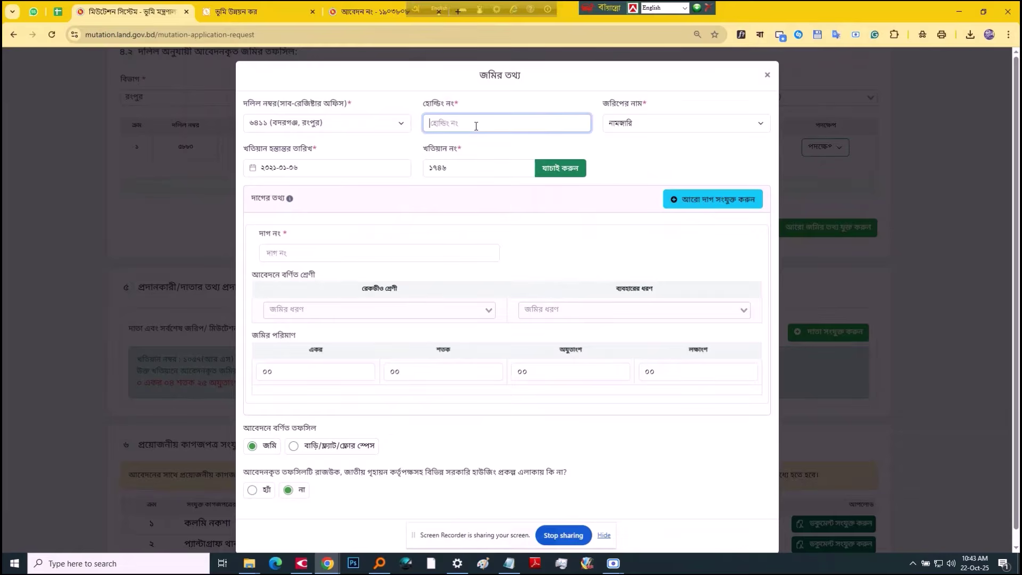
Step: Enter holding ০০ and verify the khatian and holding details
text(০০০)
click(565, 170)
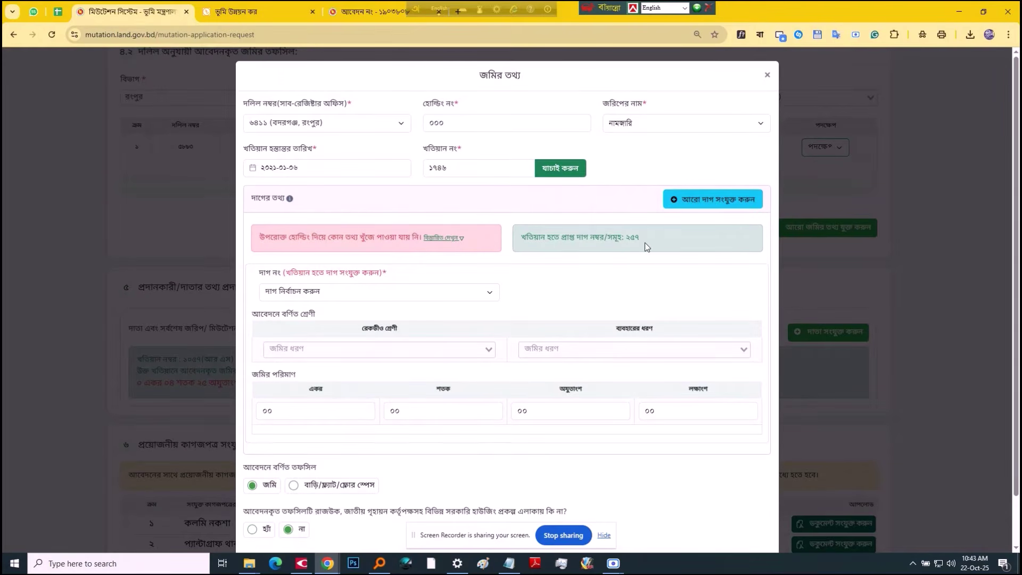
drag(647, 246, 519, 244)
click(553, 269)
click(459, 123)
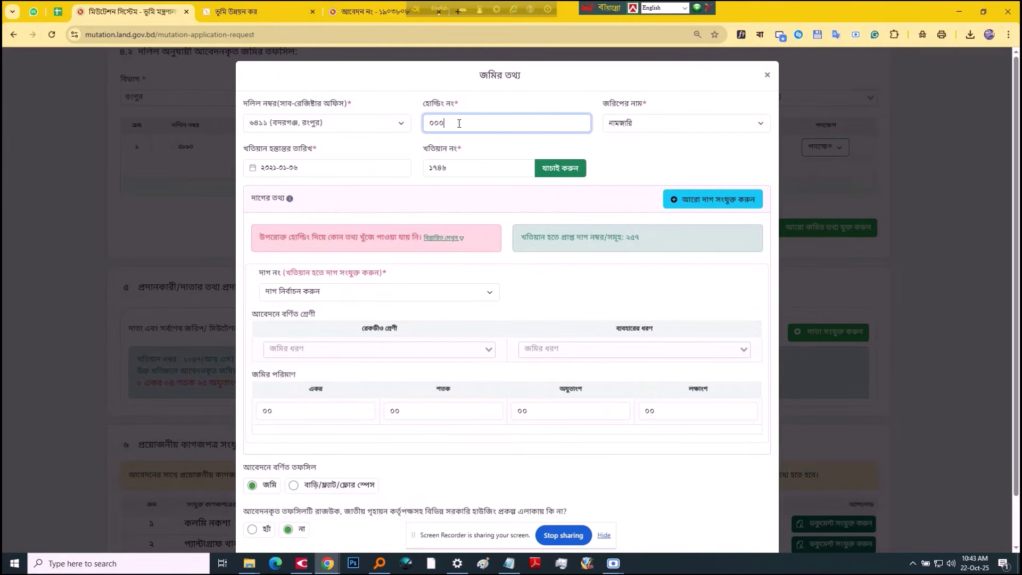
click(588, 275)
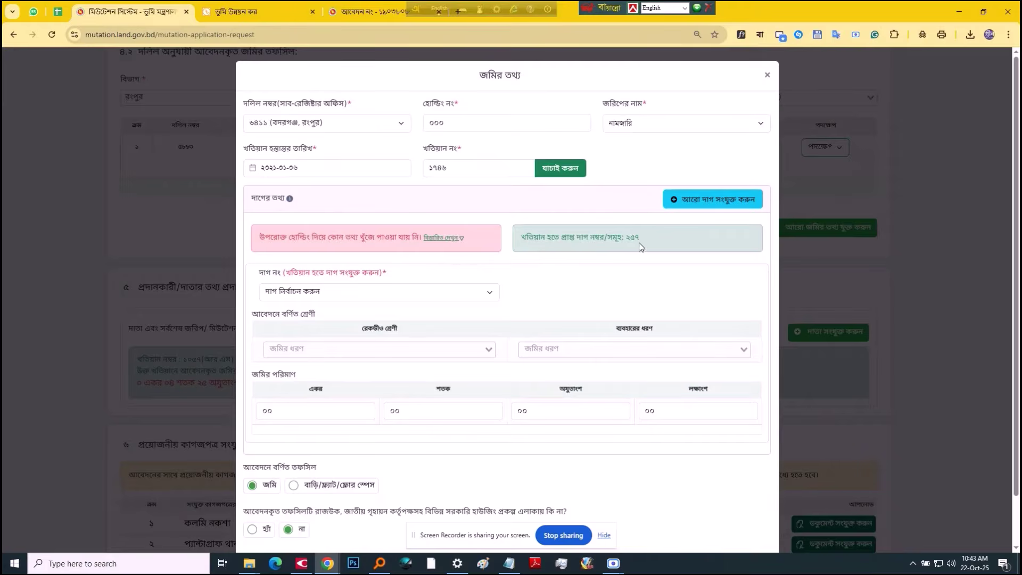
Step: Choose plot number ২৫৭
click(386, 293)
click(327, 344)
click(328, 302)
click(305, 324)
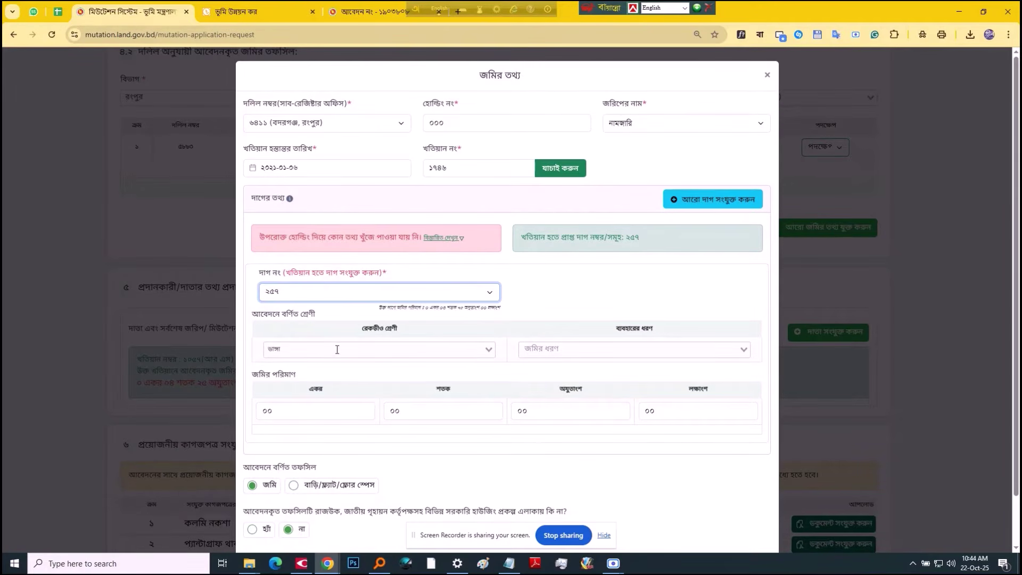
Step: Set the land-use type to ডাঙ্গা
click(542, 346)
click(57, 11)
click(133, 12)
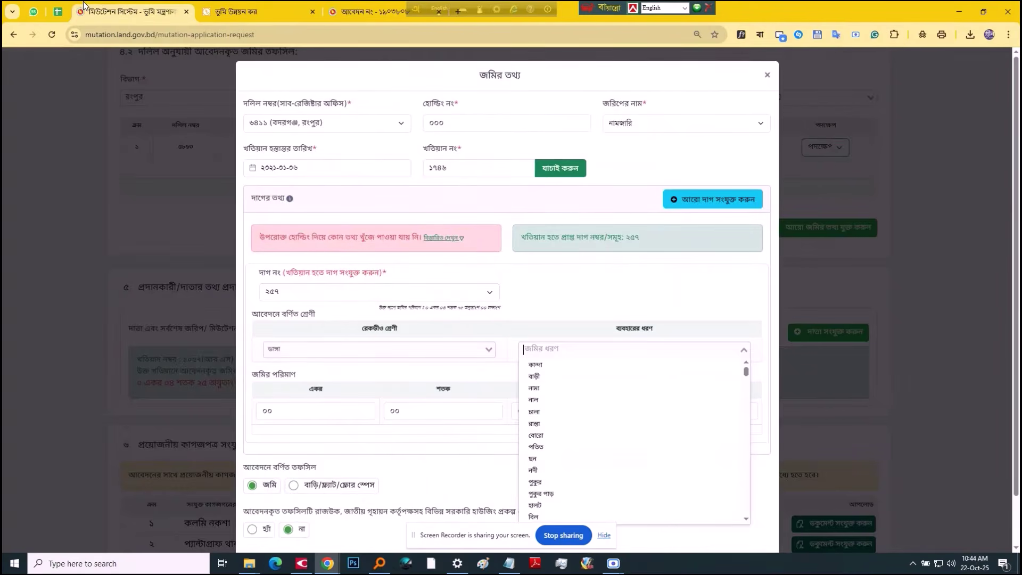
click(58, 11)
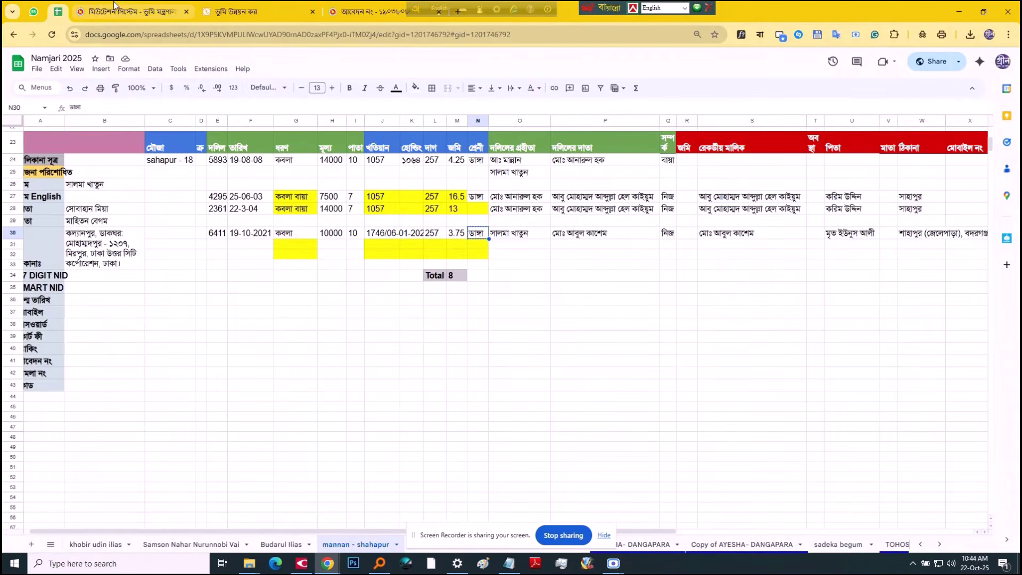
click(133, 11)
text(ডাঙ্গা)
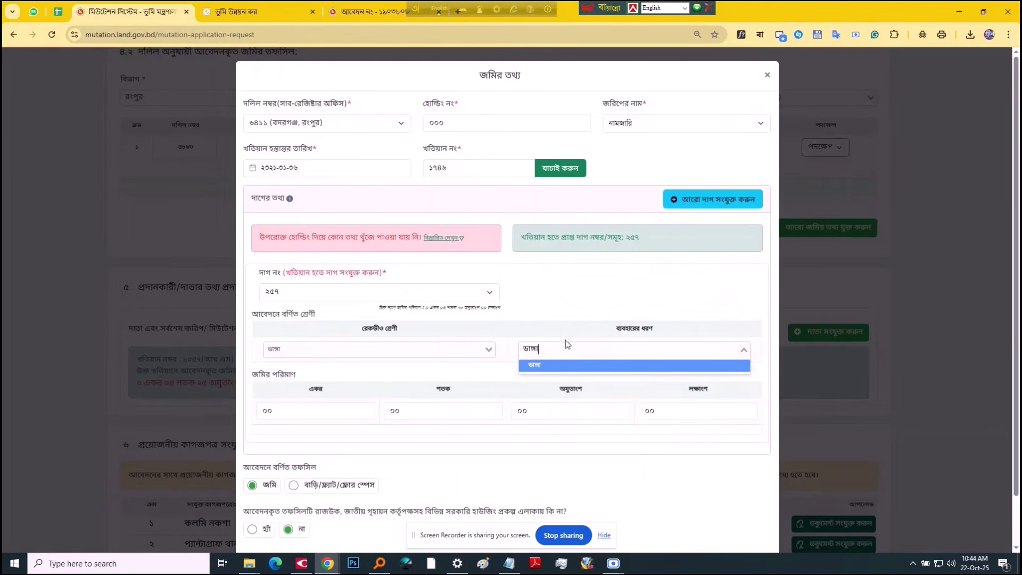
key(Return)
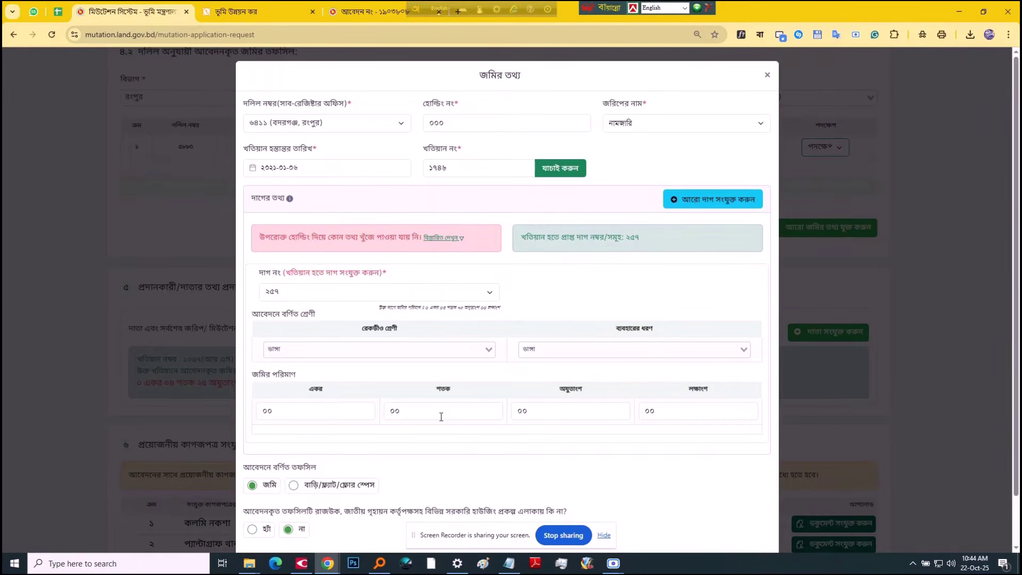
Step: Enter the land area as ০৩ শতক ৭৫ অযুতাংশ
click(442, 413)
text(০৩)
click(552, 410)
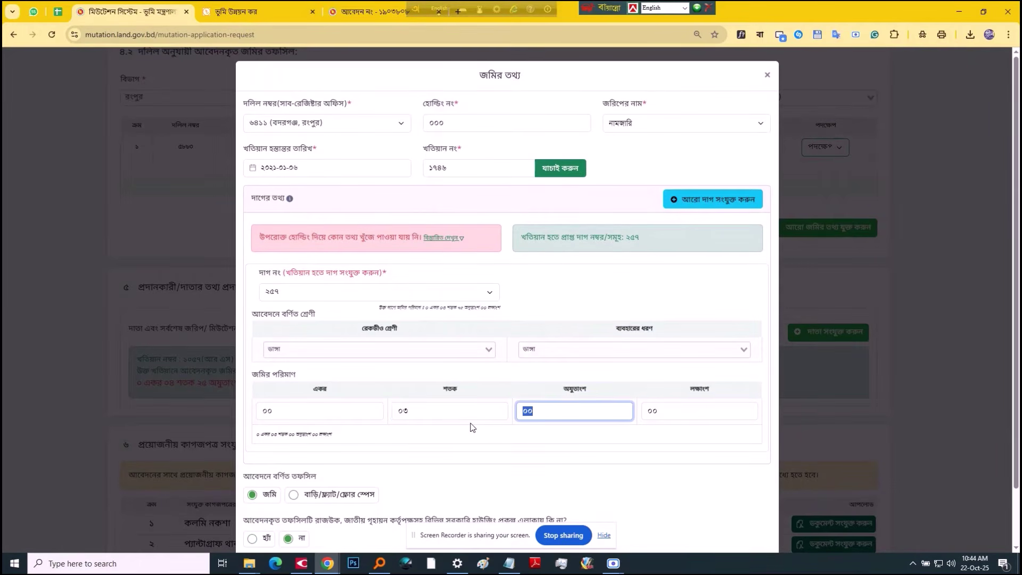
text(৭৫)
click(497, 450)
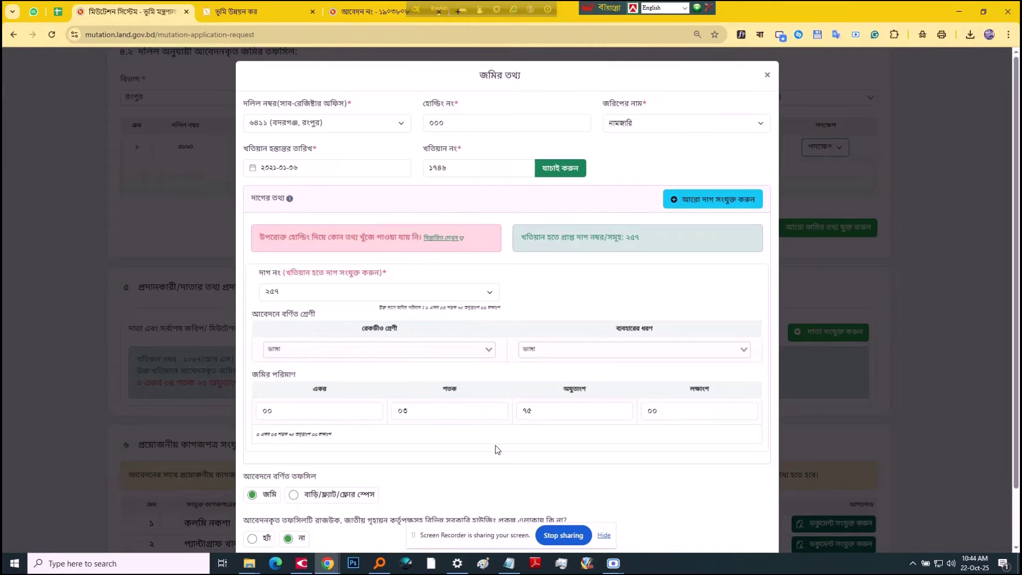
Step: Save the second land entry to the table
scroll(497, 450, down, 2)
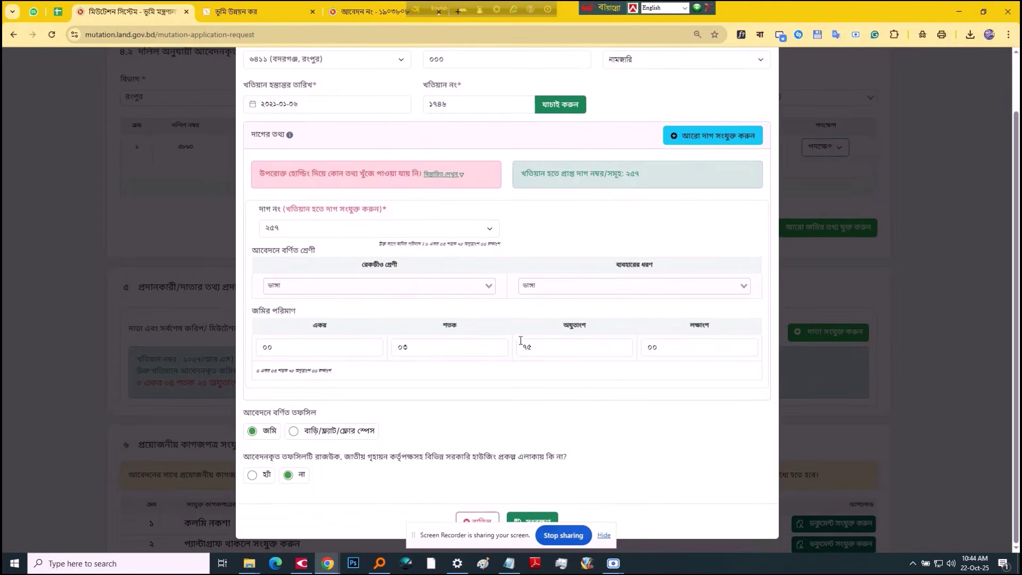
scroll(521, 340, up, 2)
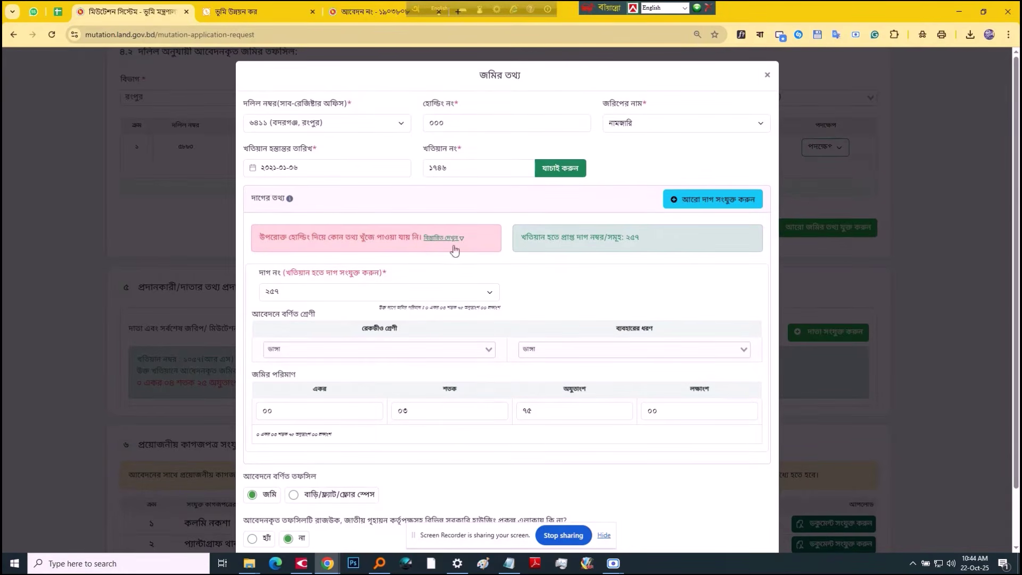
scroll(550, 492, down, 2)
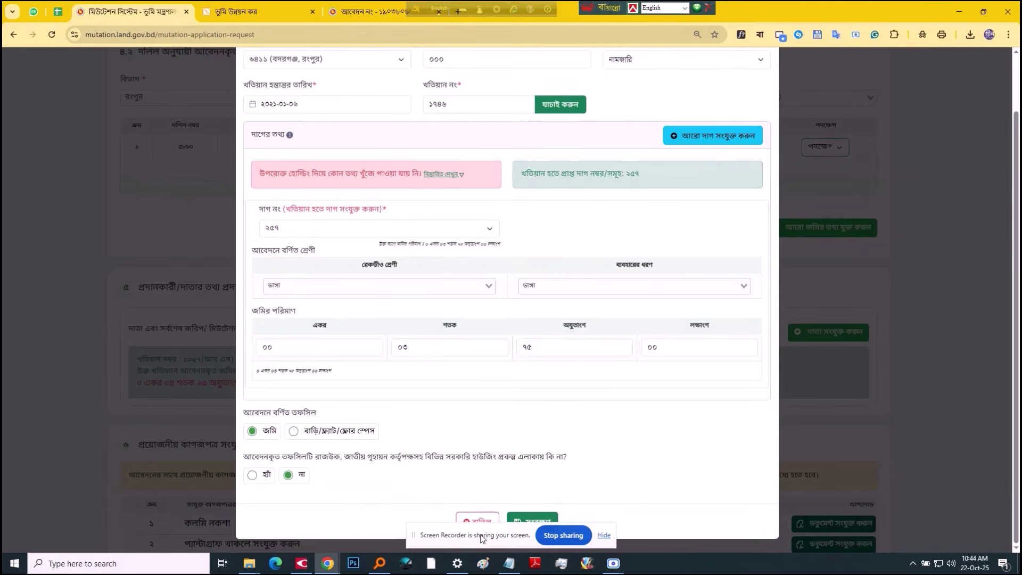
click(604, 535)
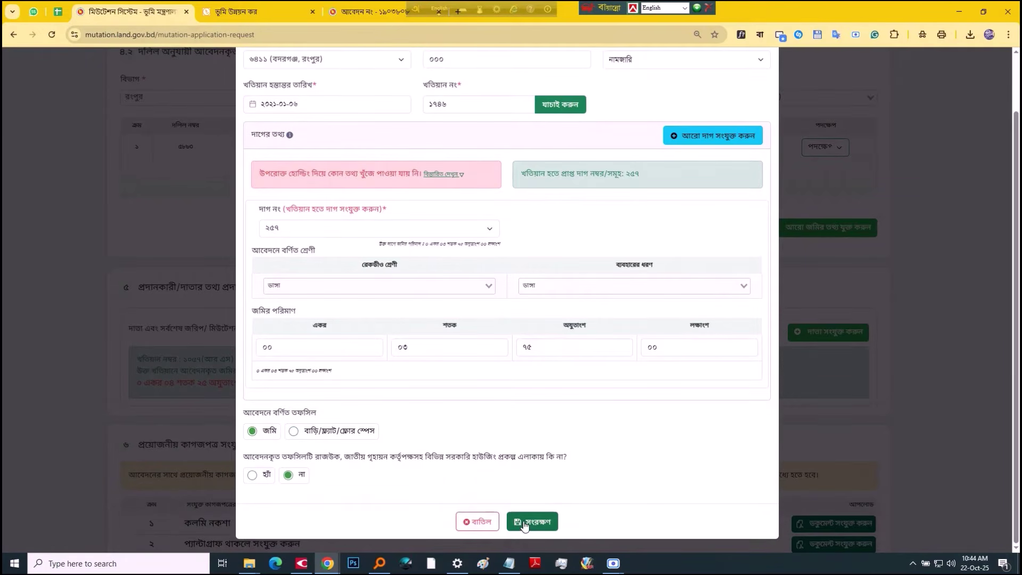
click(525, 523)
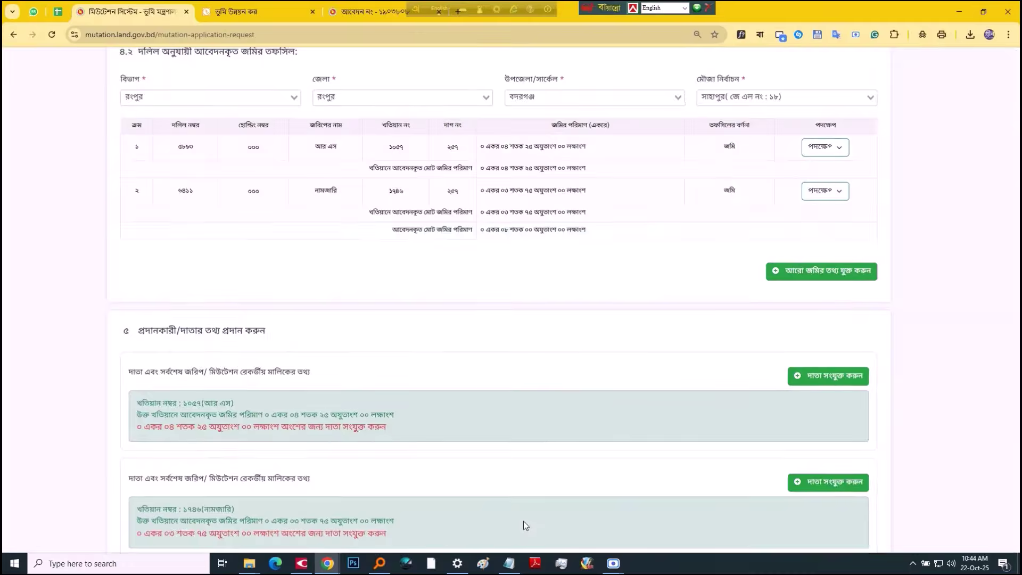
Step: Review both land rows: khatian ১০৫৭ and ১৭৪৬, dag ২৫৭, and their areas
double_click(395, 147)
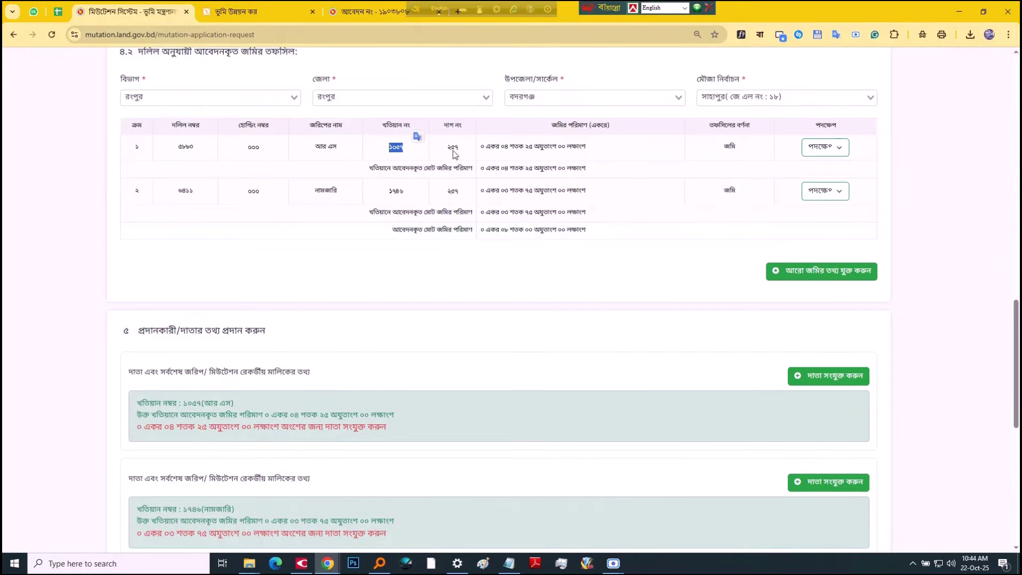
double_click(453, 147)
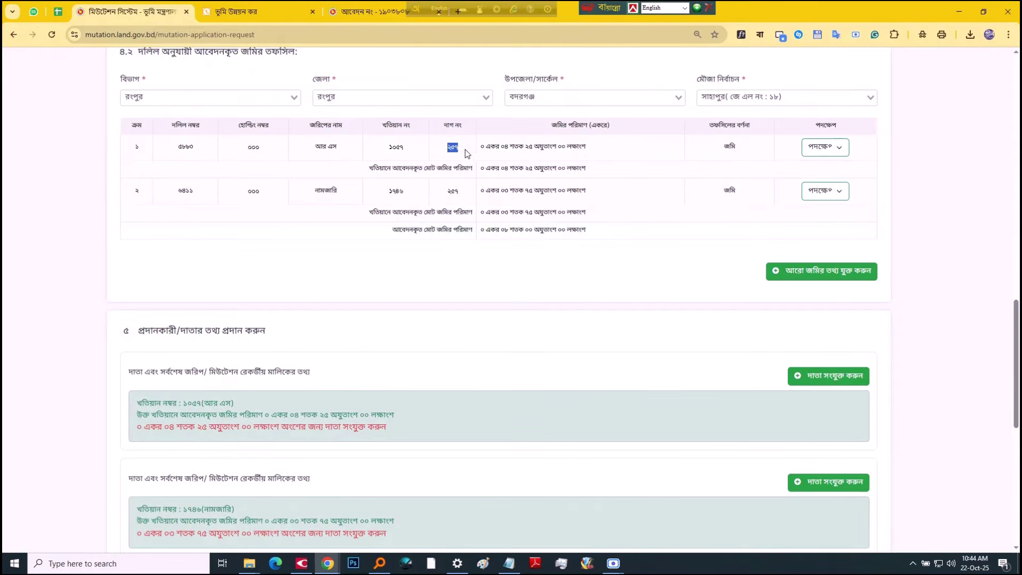
double_click(506, 147)
double_click(530, 147)
double_click(321, 192)
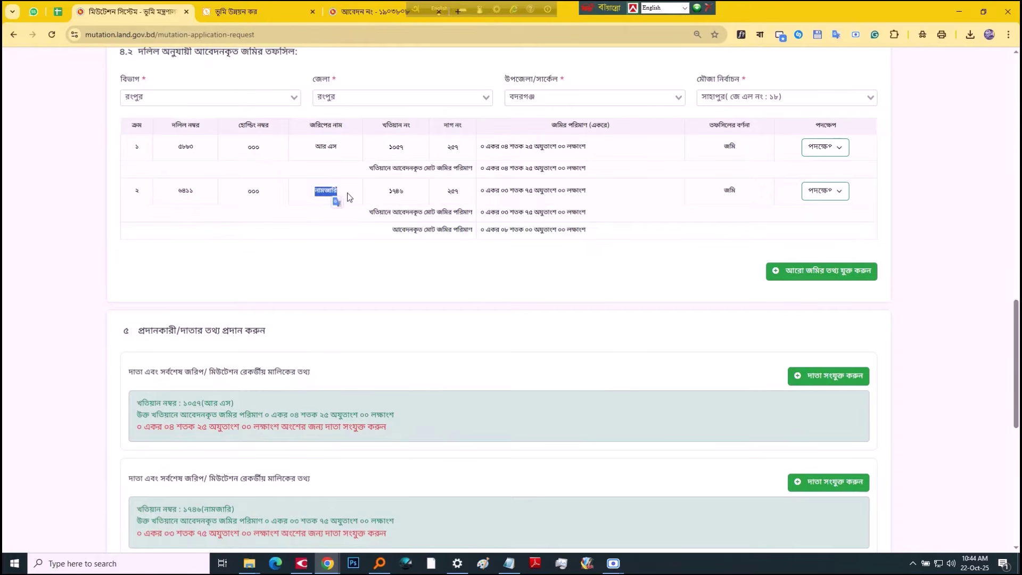
double_click(396, 147)
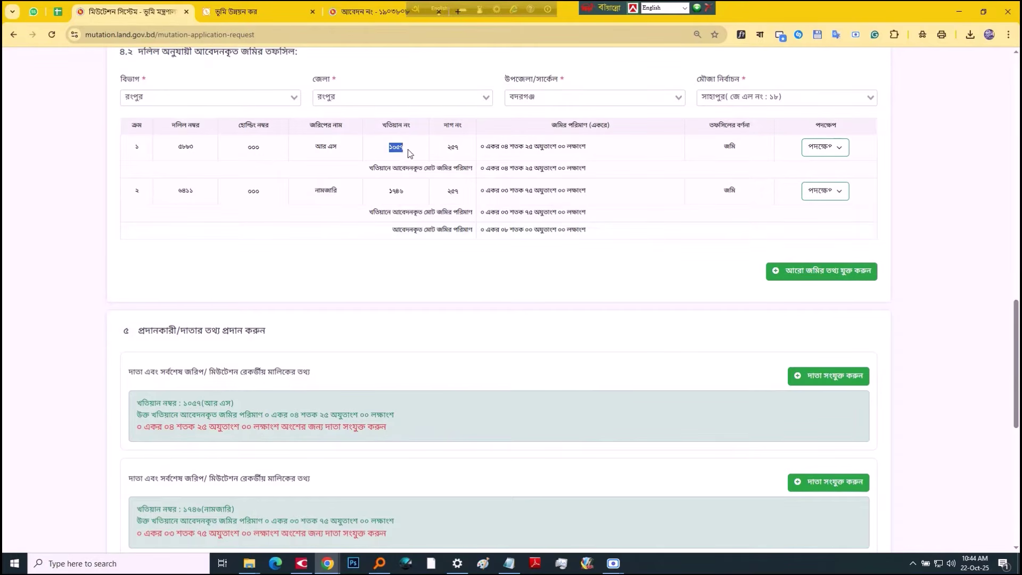
double_click(388, 189)
click(452, 191)
double_click(453, 191)
drag(499, 191, 532, 197)
Step: Open the donor information form for khatian ১০৫৭ in section ৫
click(537, 258)
scroll(658, 306, down, 4)
click(831, 163)
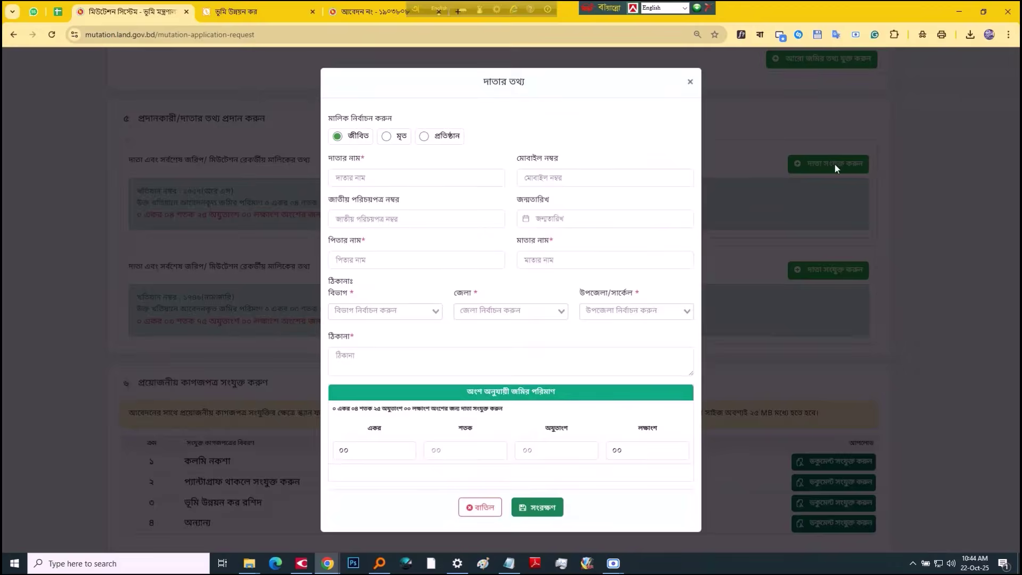
Step: Fill the donor's name from spreadsheet cell S27
click(362, 184)
key(ctrl+shift+Tab)
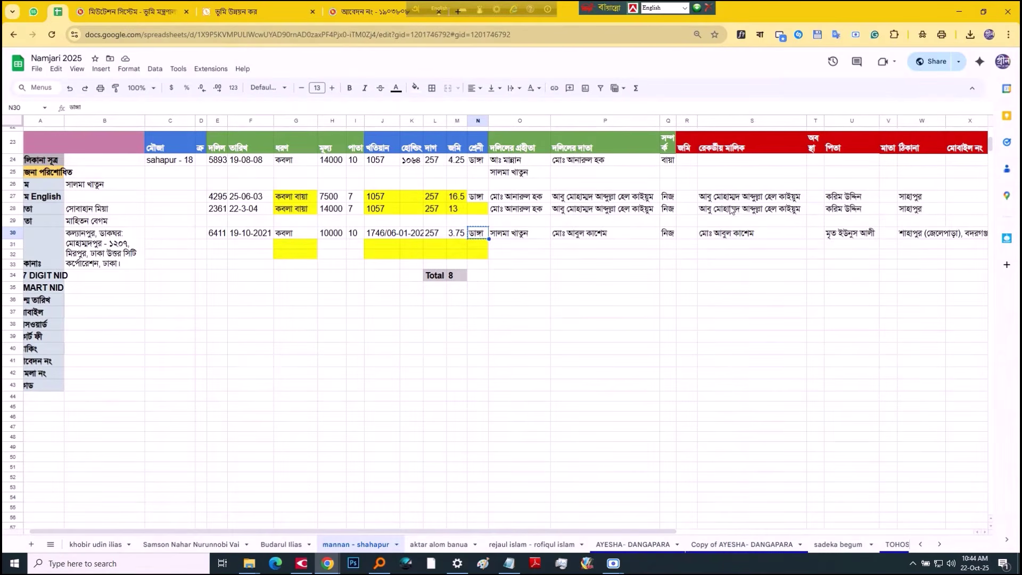
click(734, 201)
key(ctrl+c)
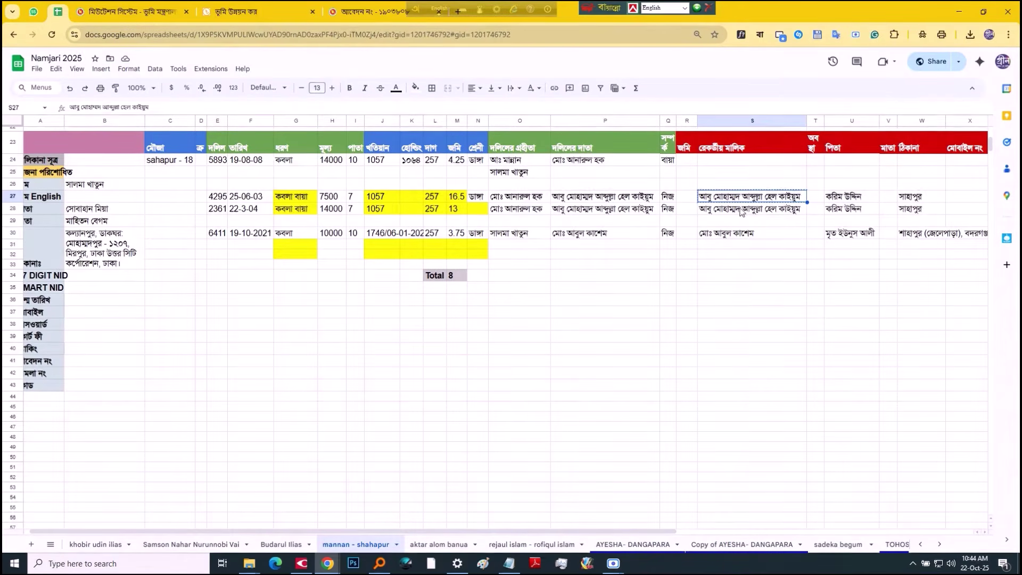
key(ctrl+Tab)
key(ctrl+v)
Step: Fill the donor's father's name from spreadsheet cell U27
click(461, 260)
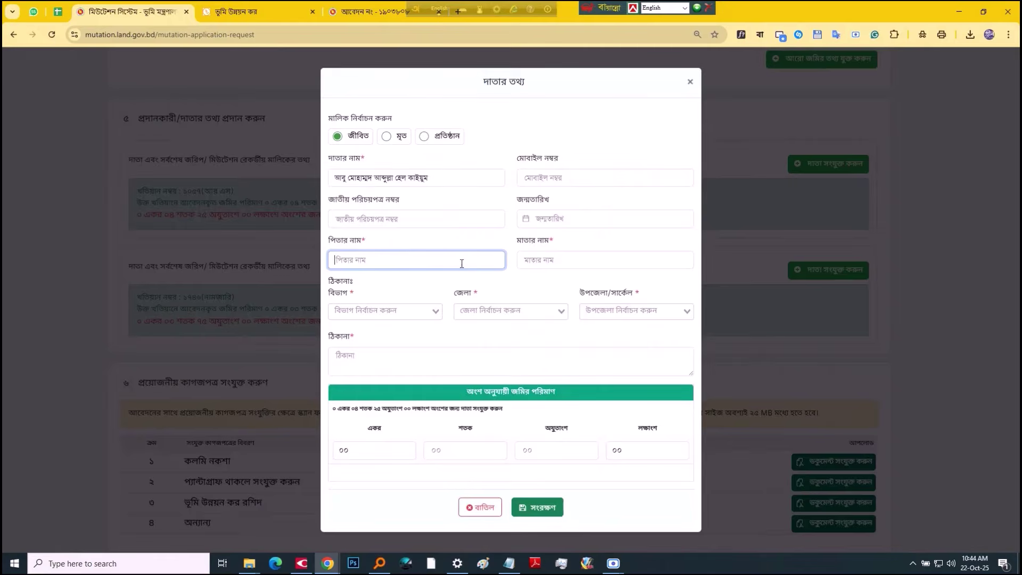
key(ctrl+shift+Tab)
click(853, 196)
key(ctrl+c)
key(ctrl+Tab)
key(ctrl+v)
click(580, 259)
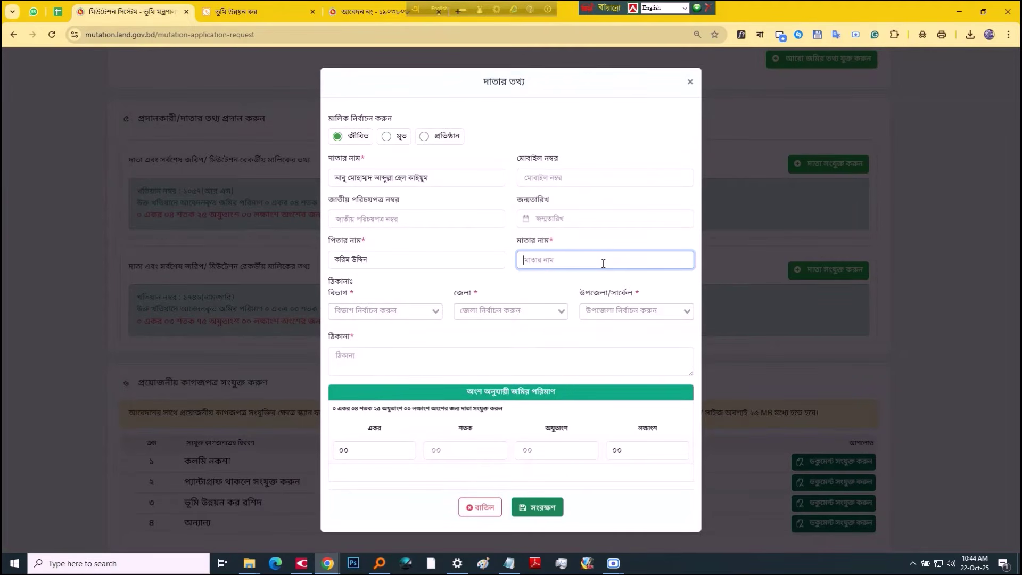
Step: Set the donor's division রংপুর, district রংপুর and upazila বদরগঞ্জ
click(383, 311)
click(373, 407)
click(505, 310)
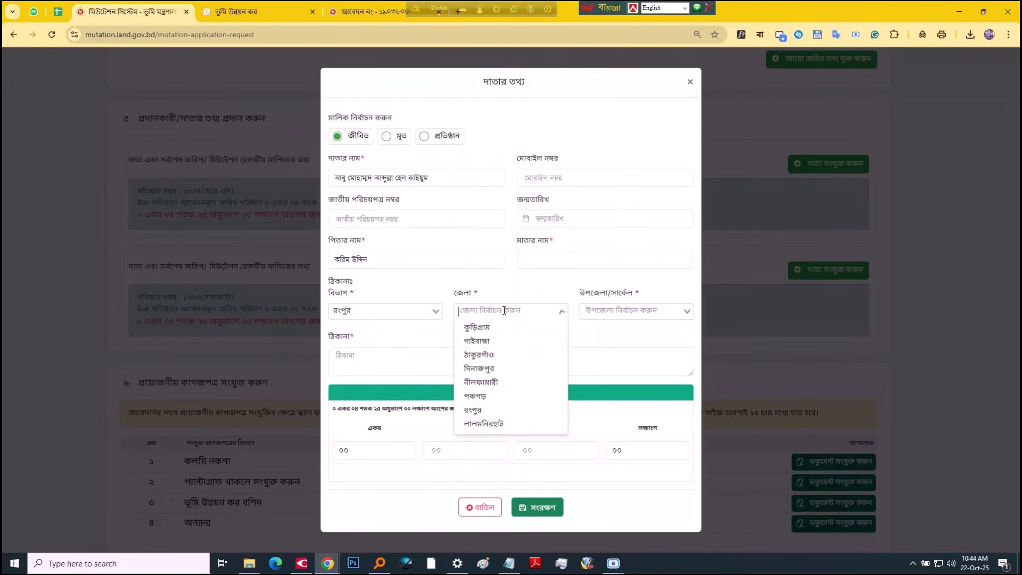
click(480, 410)
click(607, 311)
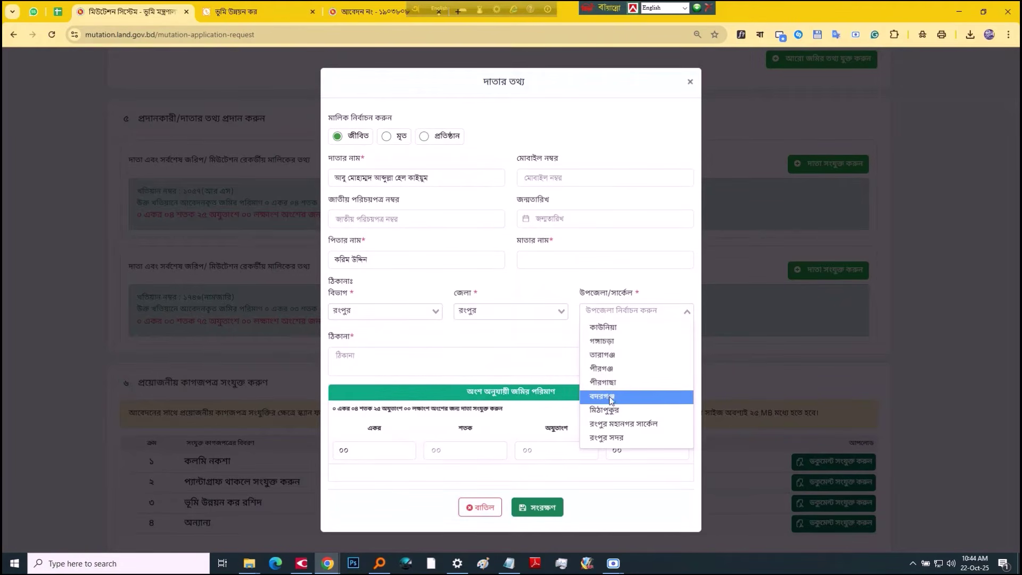
click(611, 400)
Step: Fill the donor's address from spreadsheet cell W27
click(495, 360)
key(ctrl+1)
click(915, 199)
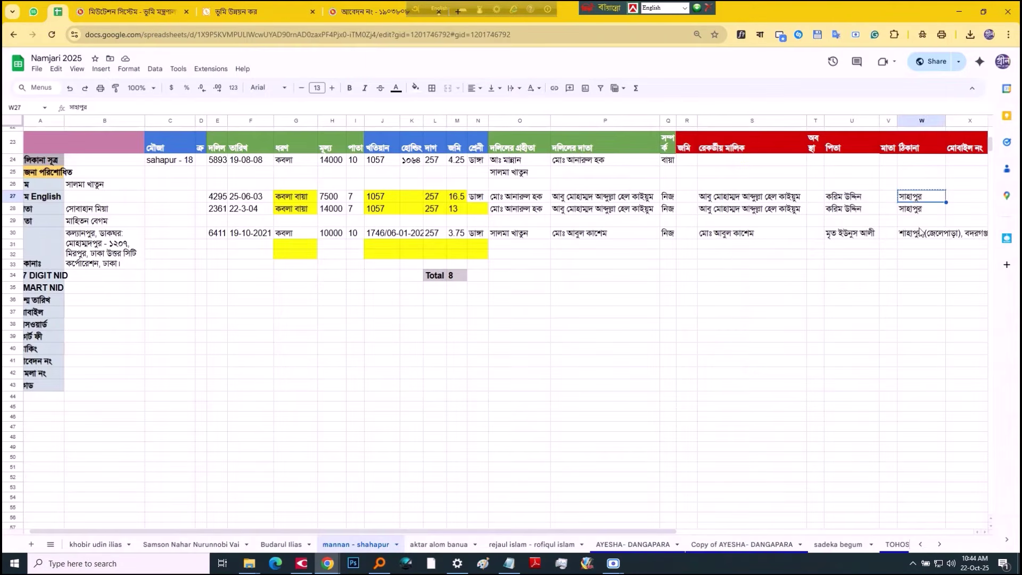
key(ctrl+3)
key(ctrl+v)
Step: Enter a ০৪ শতক ৭৫ অযুতাংশ share and try saving the donor
click(460, 450)
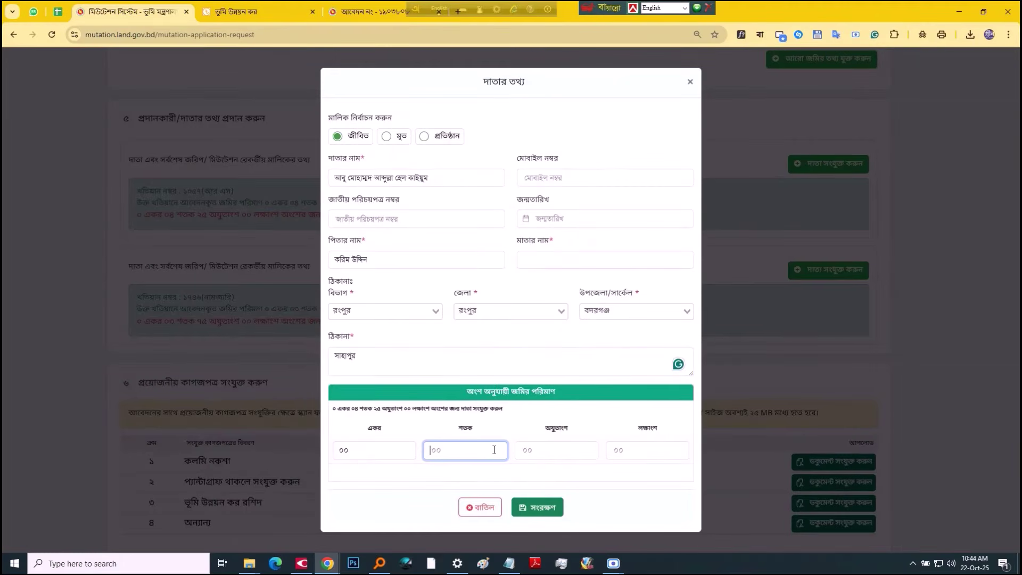
key(ctrl+1)
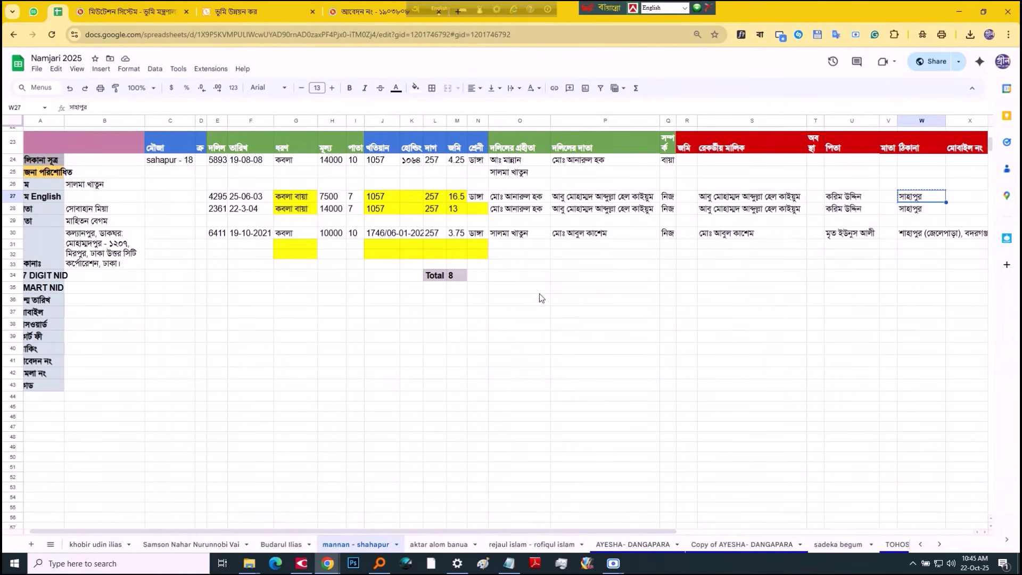
key(ctrl+3)
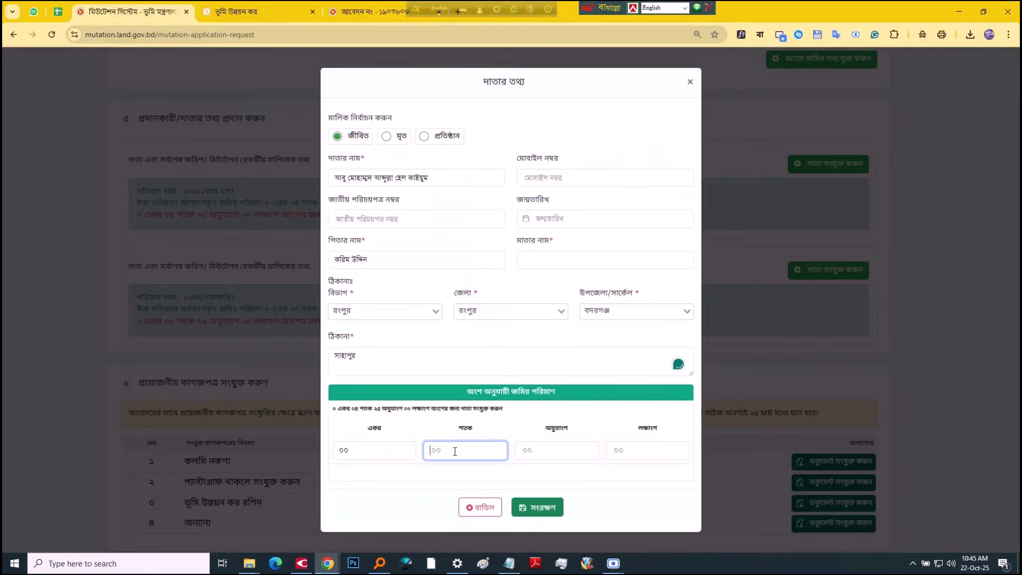
text(০৪)
key(Tab)
text(৭)
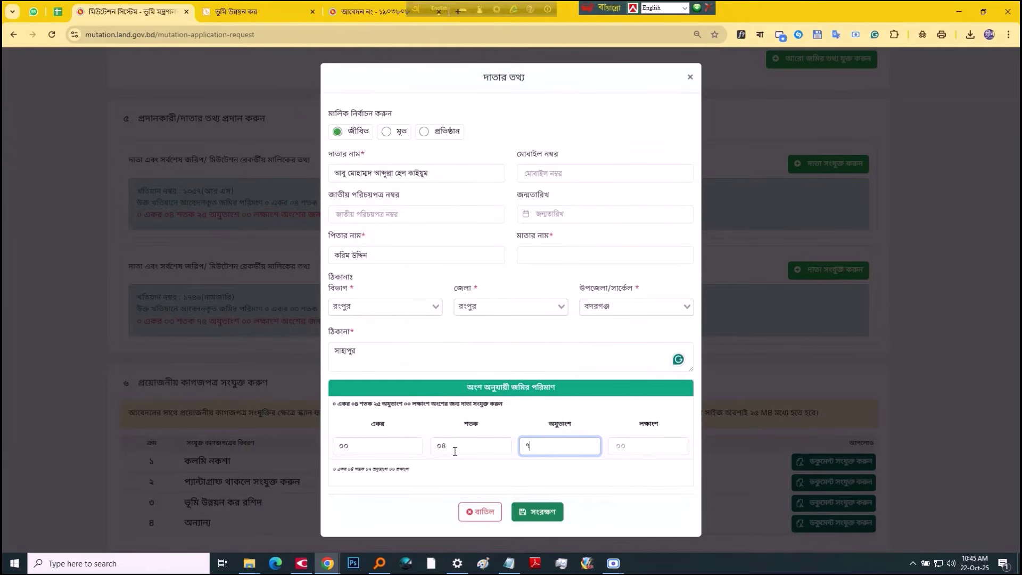
text(৫)
click(543, 520)
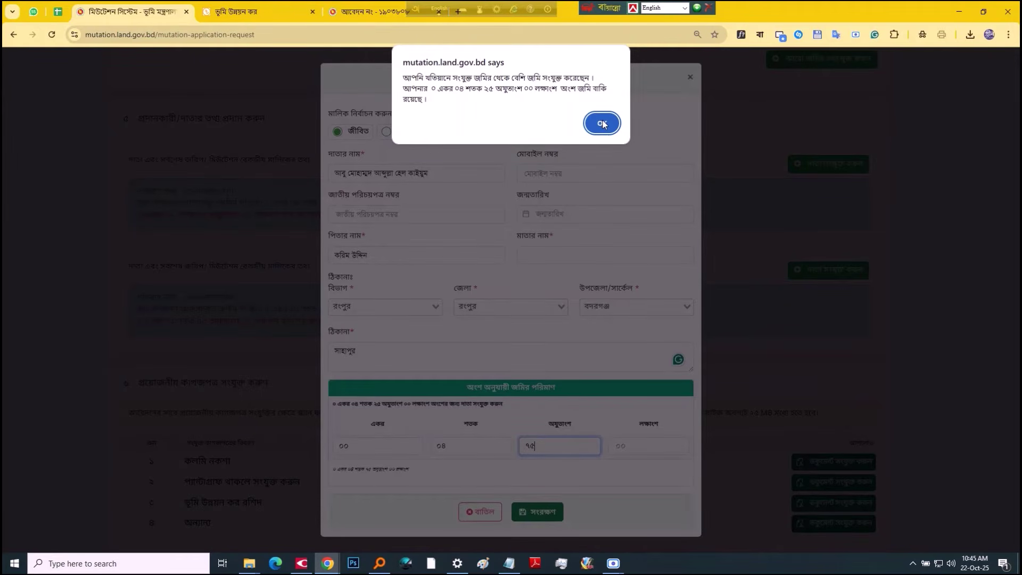
Step: Dismiss the excess-land warning, re-enter ০৪ শতক, and save the donor
click(602, 124)
click(479, 448)
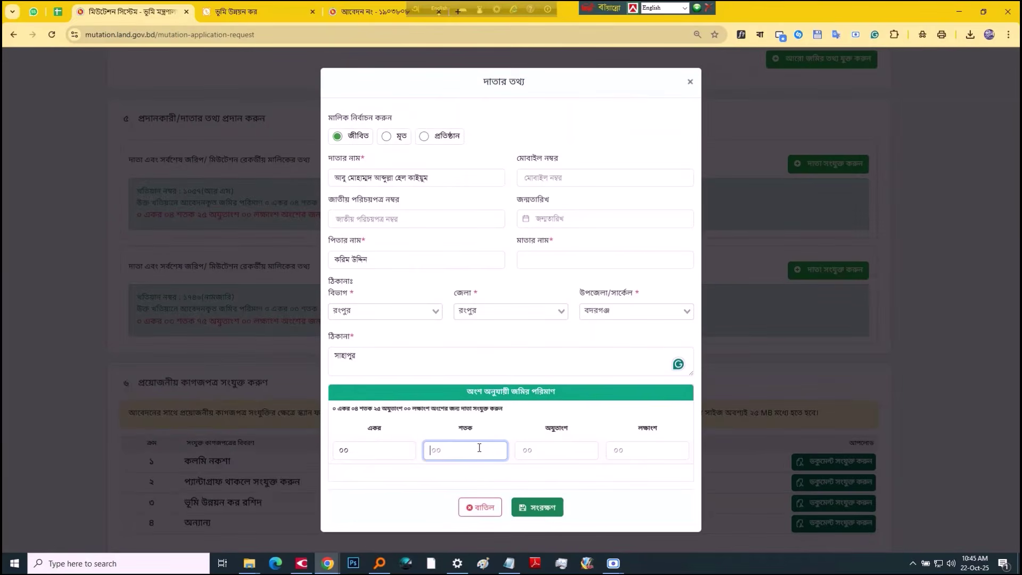
text(০৪)
key(Tab)
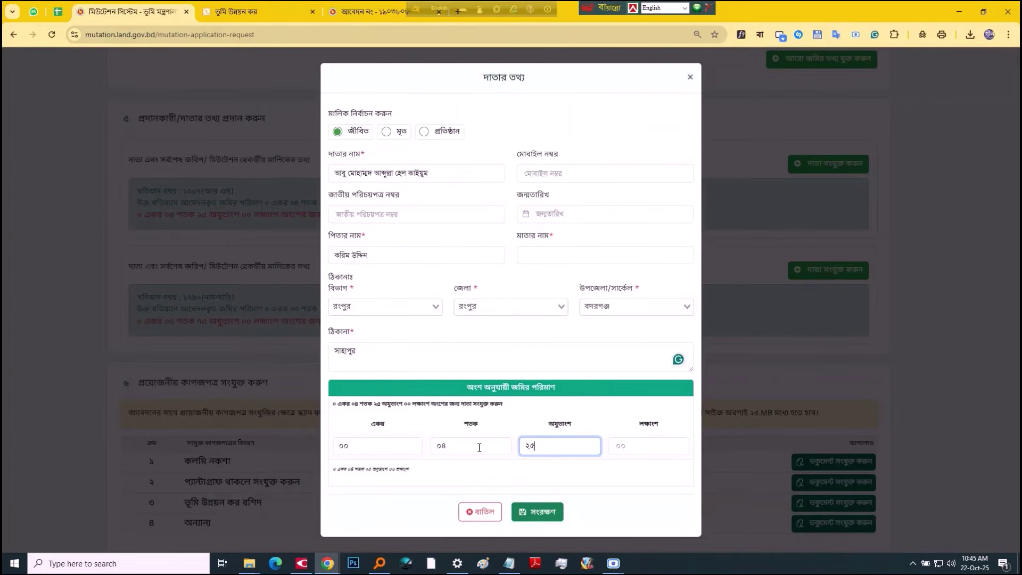
click(537, 507)
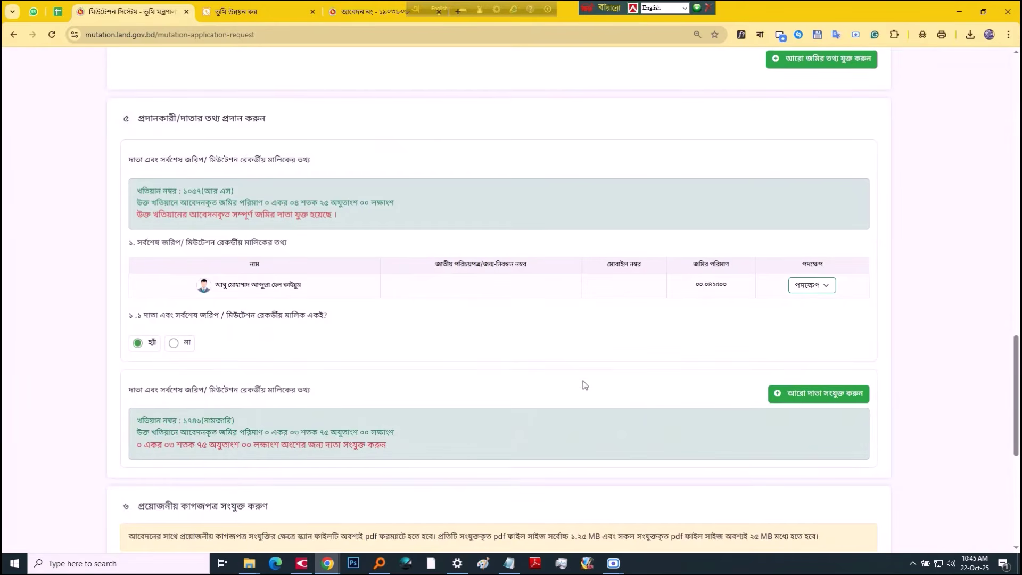
Step: Start a new donor for khatian ১৭৪৬ and select the recorded owner
scroll(571, 360, down, 3)
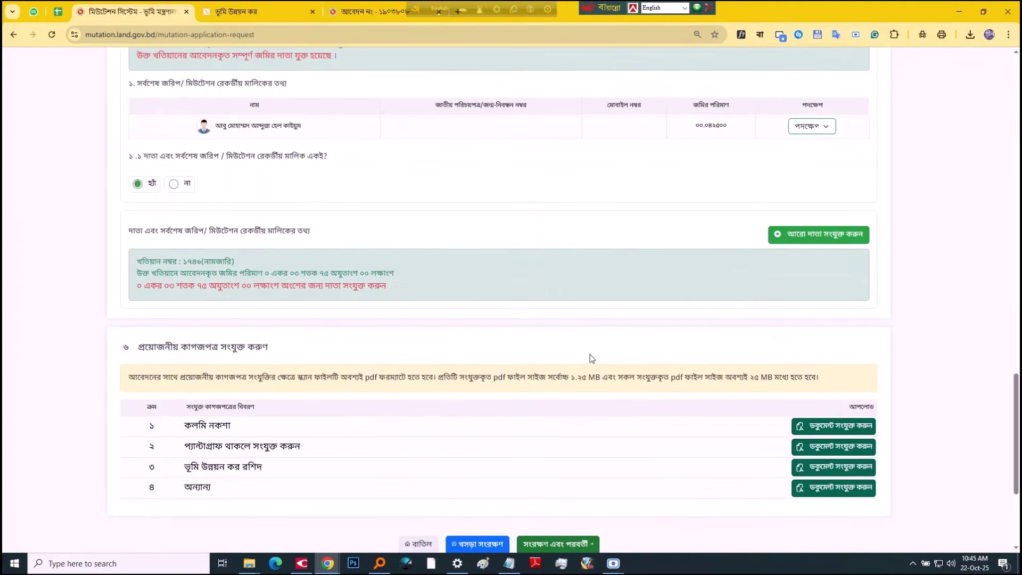
click(794, 234)
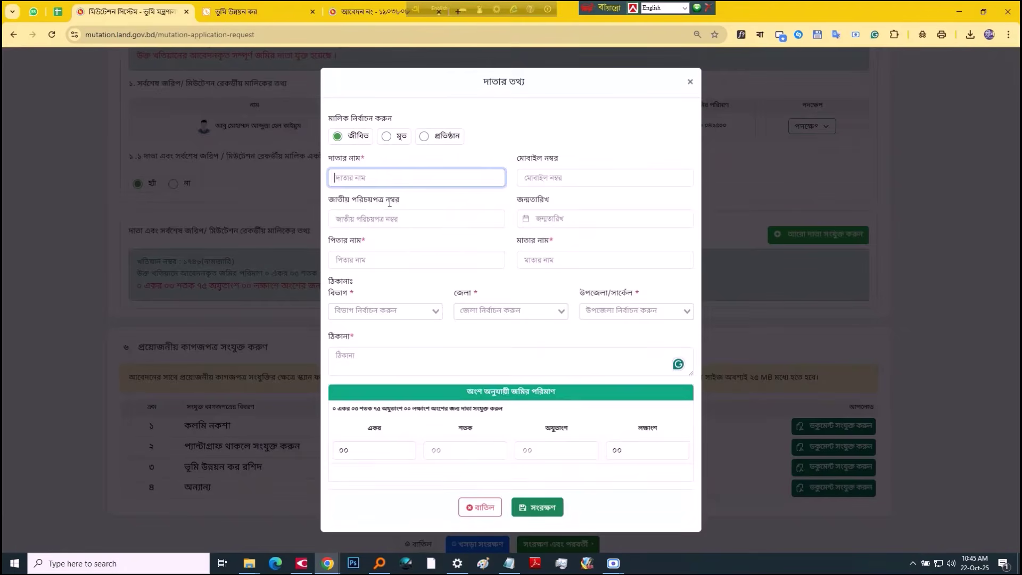
click(377, 181)
click(383, 178)
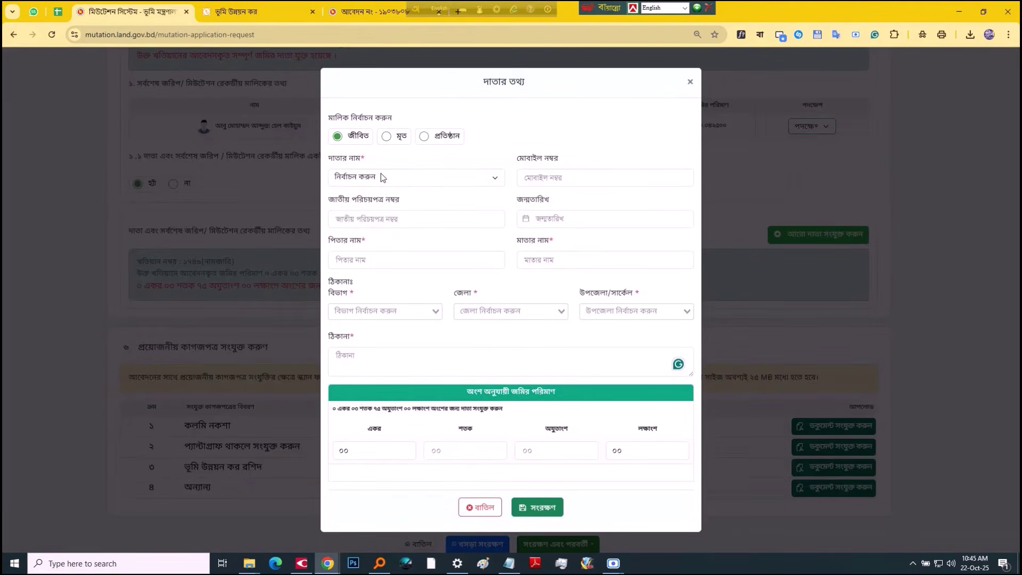
click(383, 177)
click(375, 208)
Step: Fill the father's name from row 30 of the deed spreadsheet
click(396, 263)
key(alt+Tab)
key(Right)
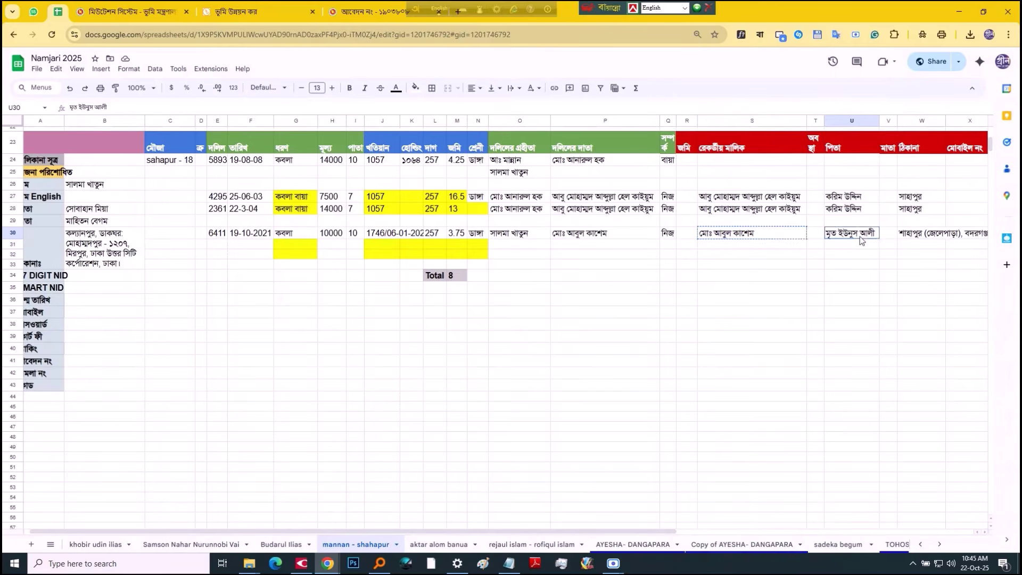
key(alt+Tab)
key(ctrl+v)
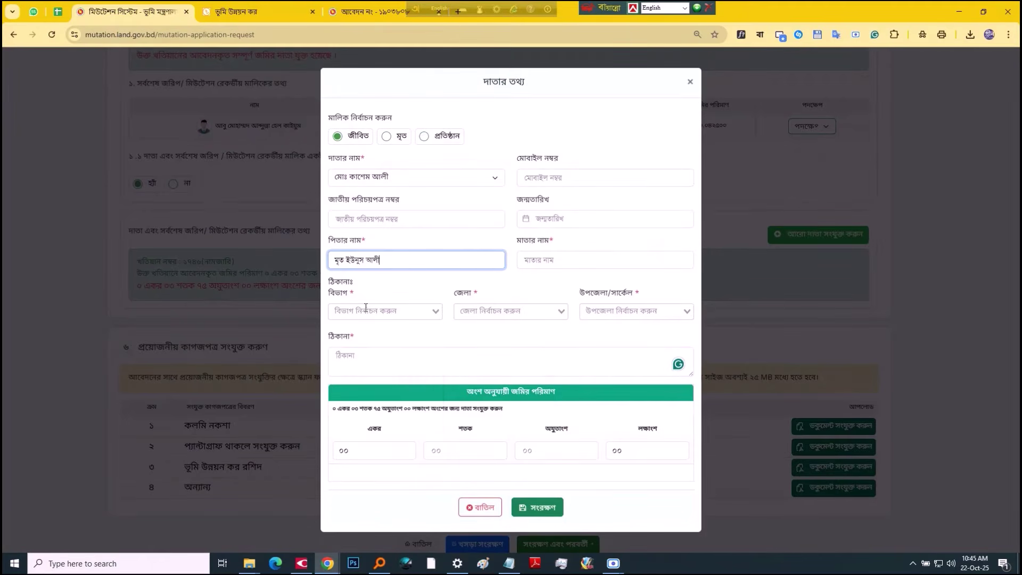
Step: Set the donor's division রংপুর, district রংপুর and upazila বদরগঞ্জ
click(366, 309)
click(532, 259)
click(368, 312)
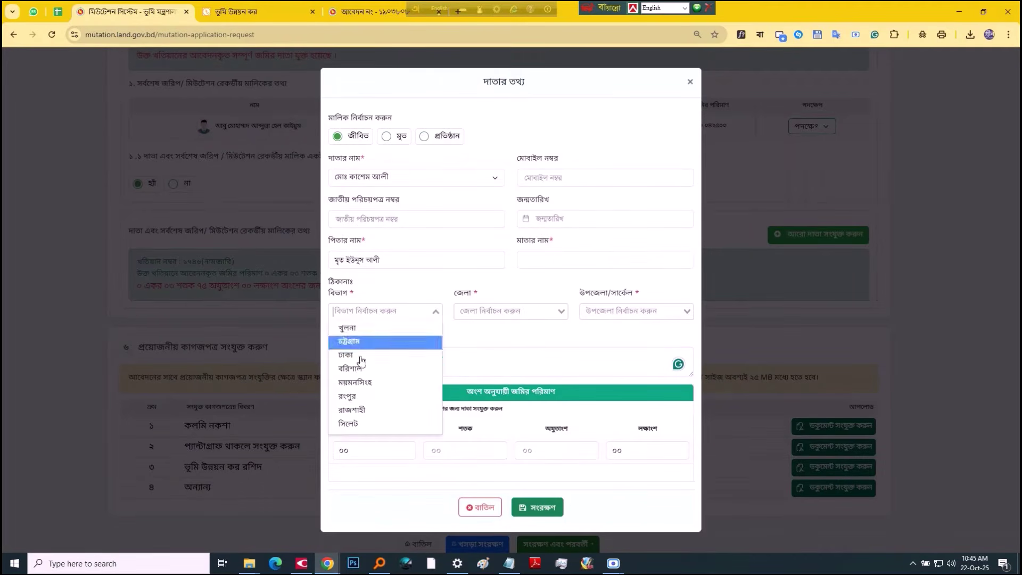
click(361, 399)
click(483, 312)
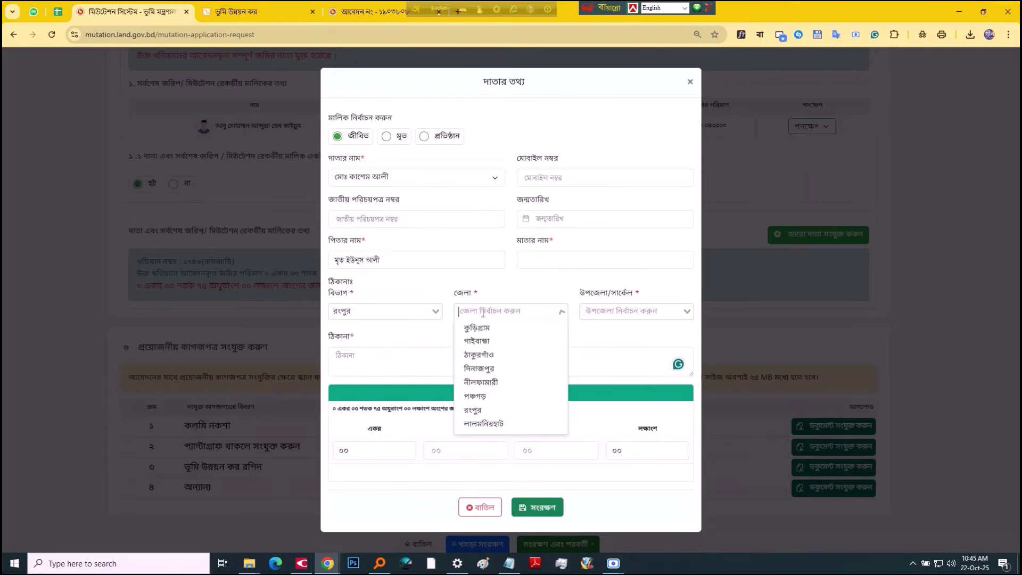
click(472, 410)
click(592, 313)
click(602, 398)
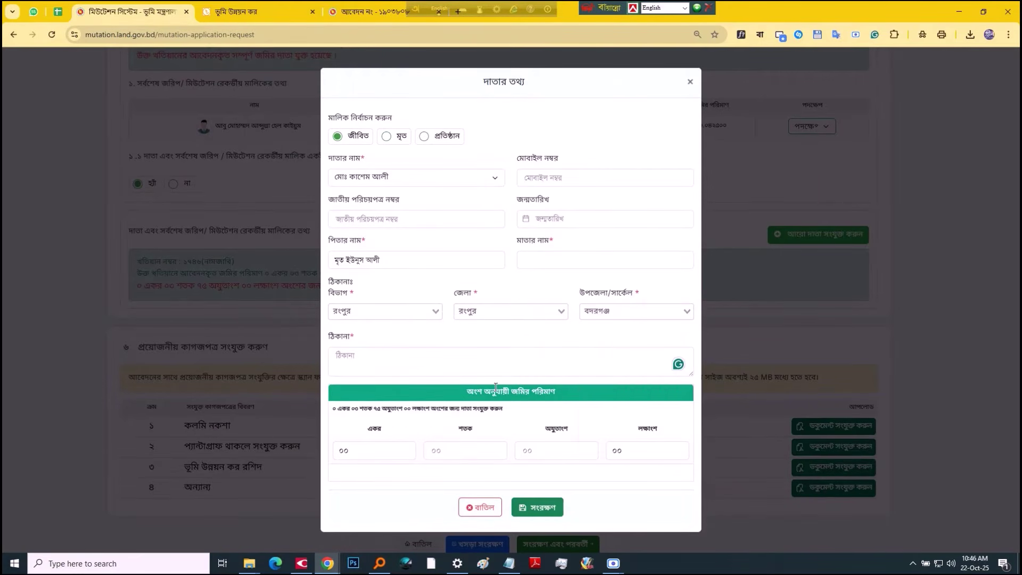
Step: Fill the donor's address from spreadsheet cell W30
click(453, 366)
key(ctrl+shift+Tab)
click(910, 234)
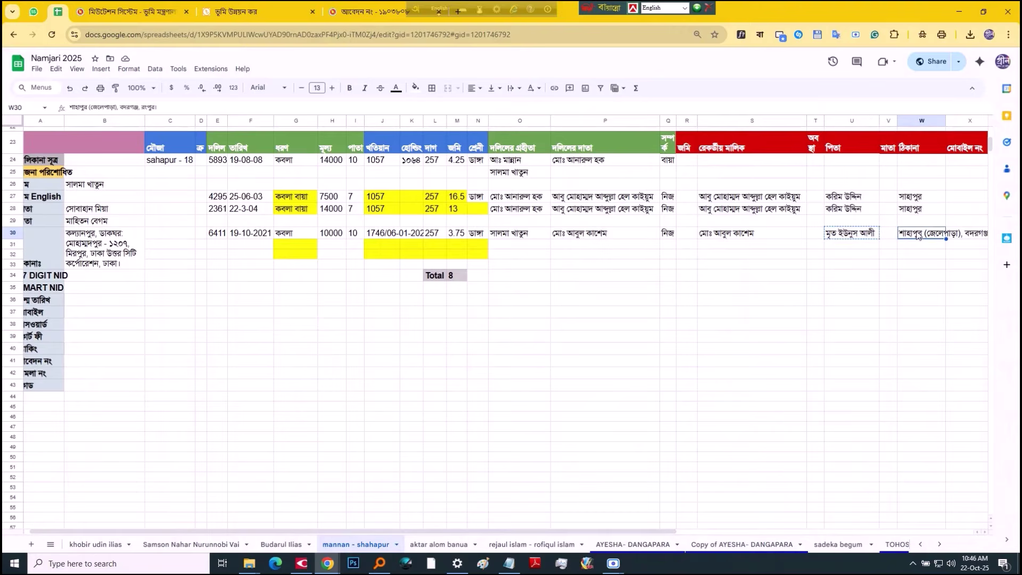
key(ctrl+c)
key(ctrl+Tab)
key(ctrl+v)
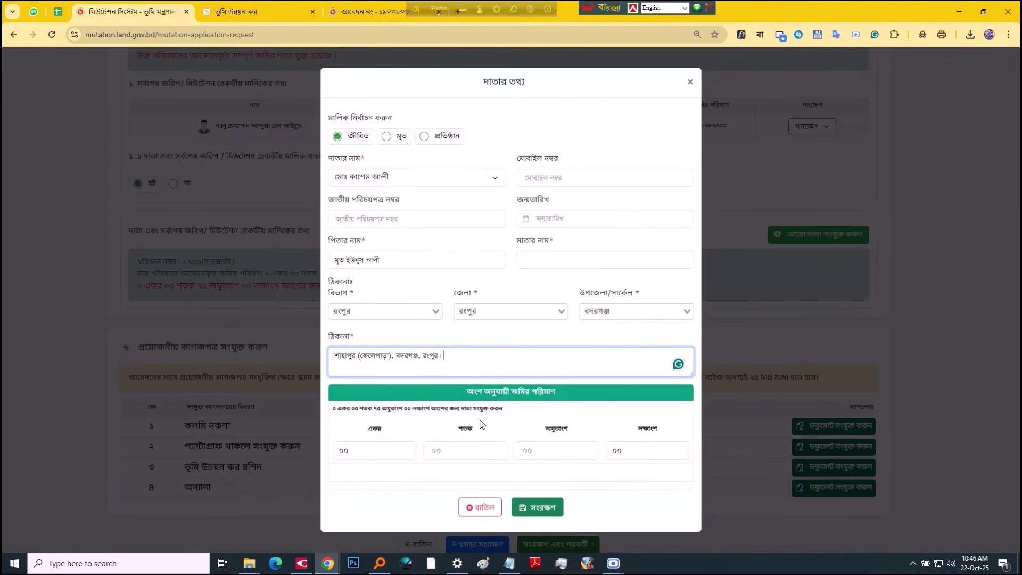
click(477, 424)
Step: Enter a ০৩ শতক ৭৫ অযুতাংশ share and save the khatian ১৭৪৬ donor
click(468, 447)
key(ctrl+shift+Tab)
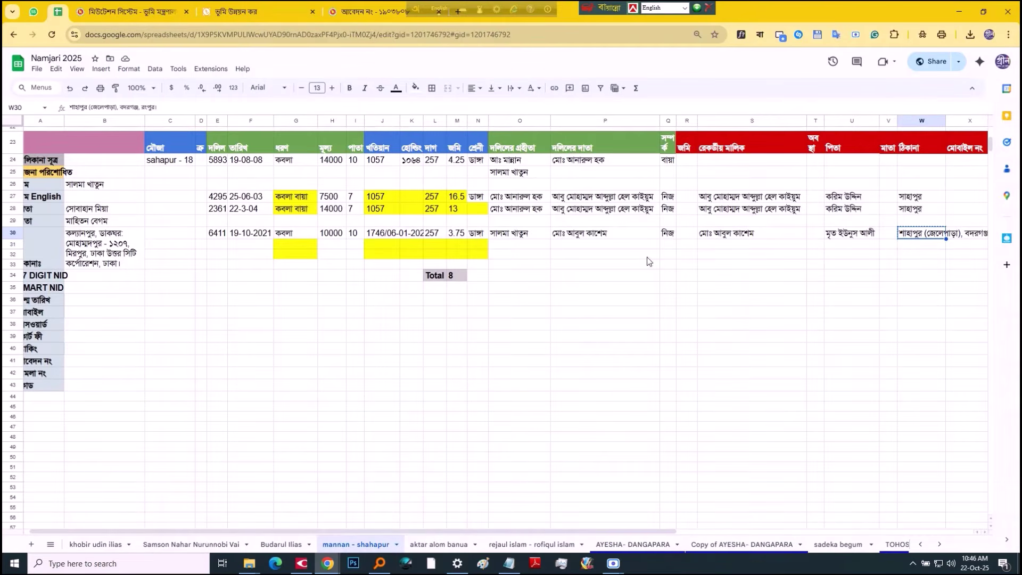
key(ctrl+Tab)
text(০)
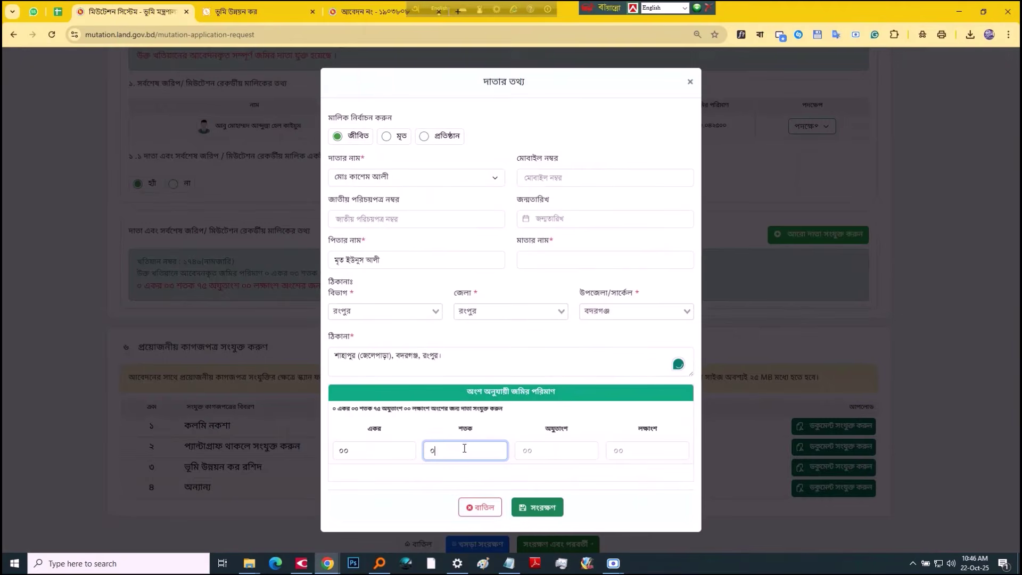
text(৩)
key(Tab)
text(৭)
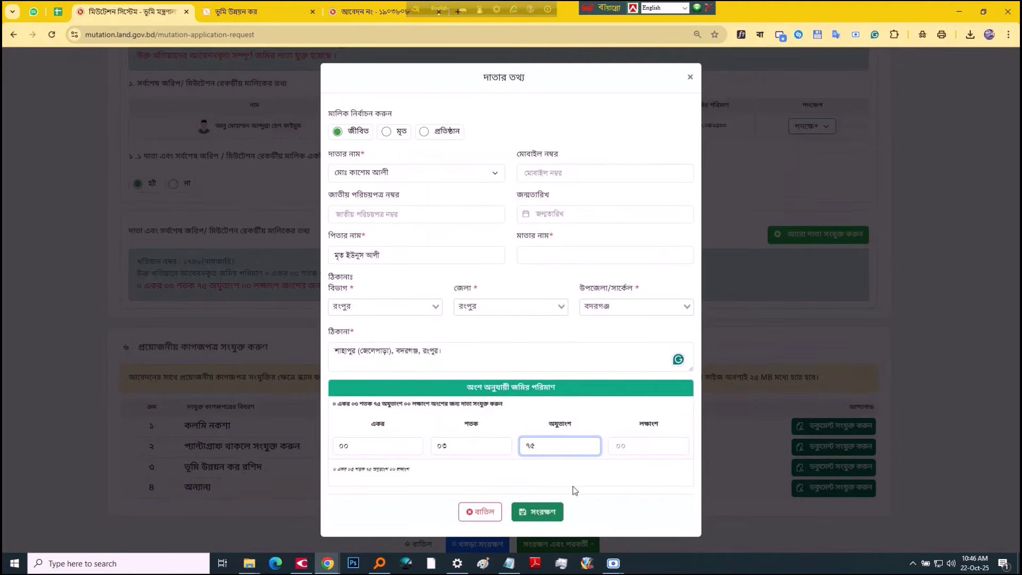
click(573, 487)
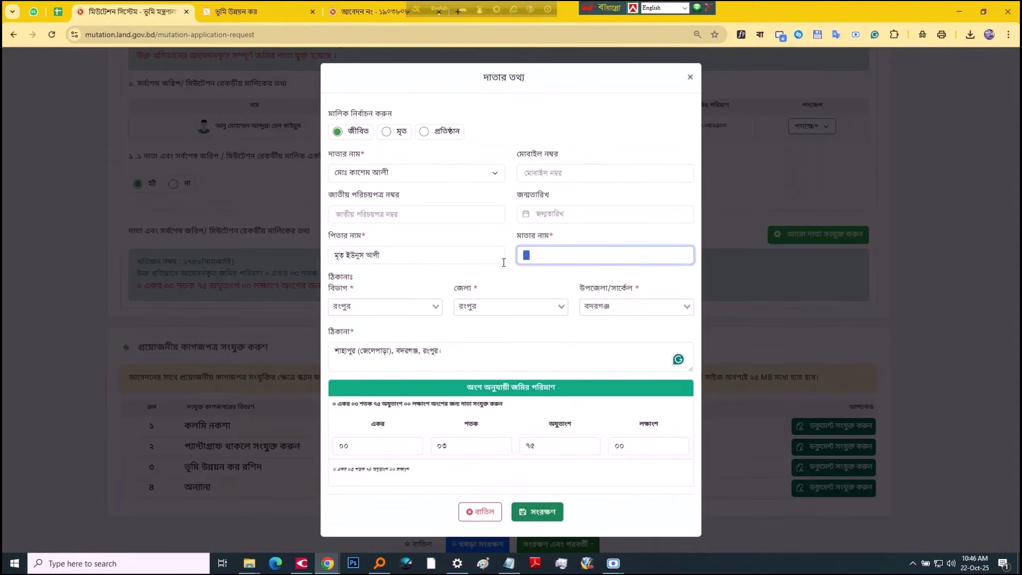
click(538, 512)
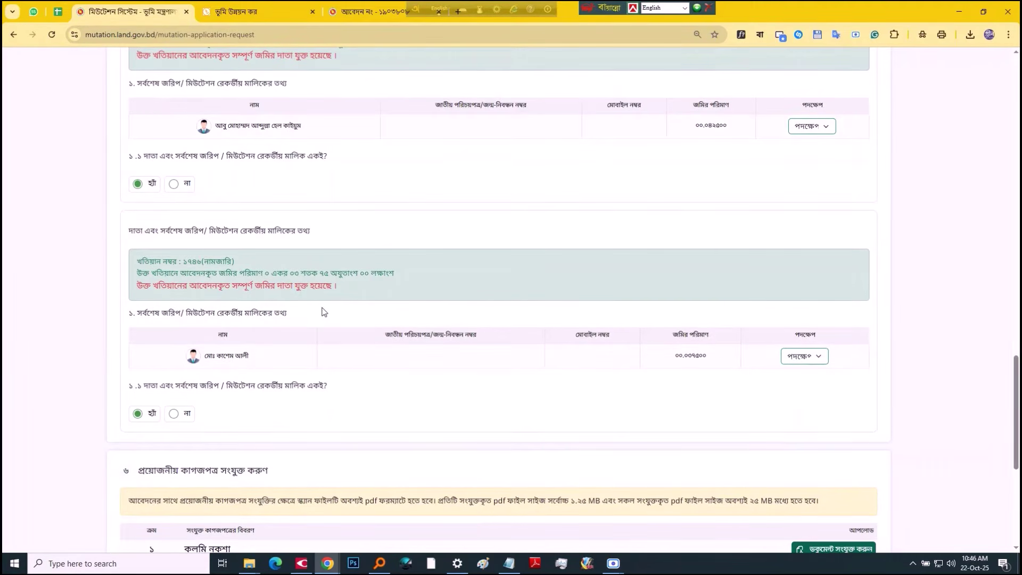
Step: Mark khatian ১০৫৭'s donor as না (not the recorded owner) and start adding one
scroll(324, 312, up, 2)
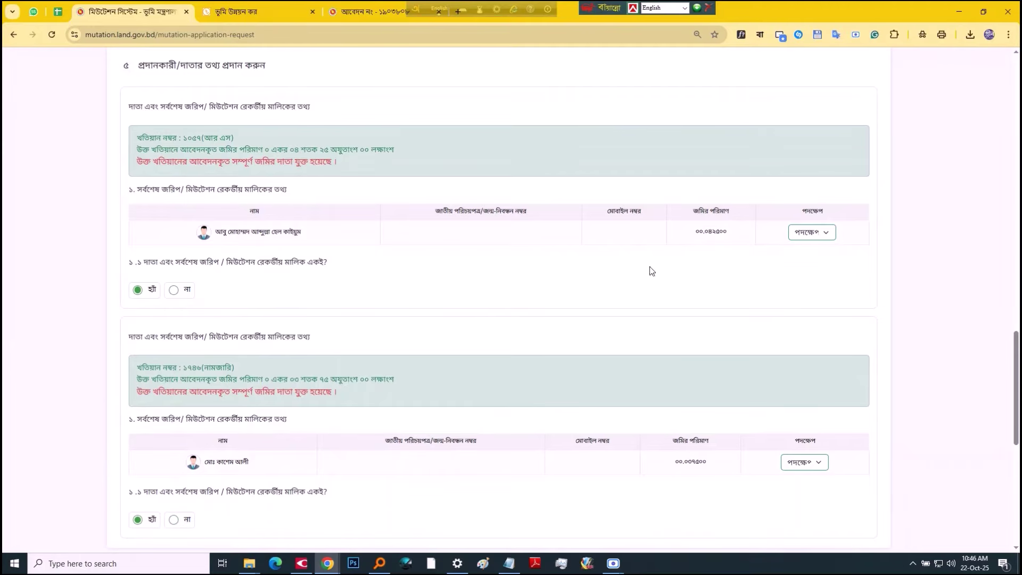
scroll(185, 299, down, 3)
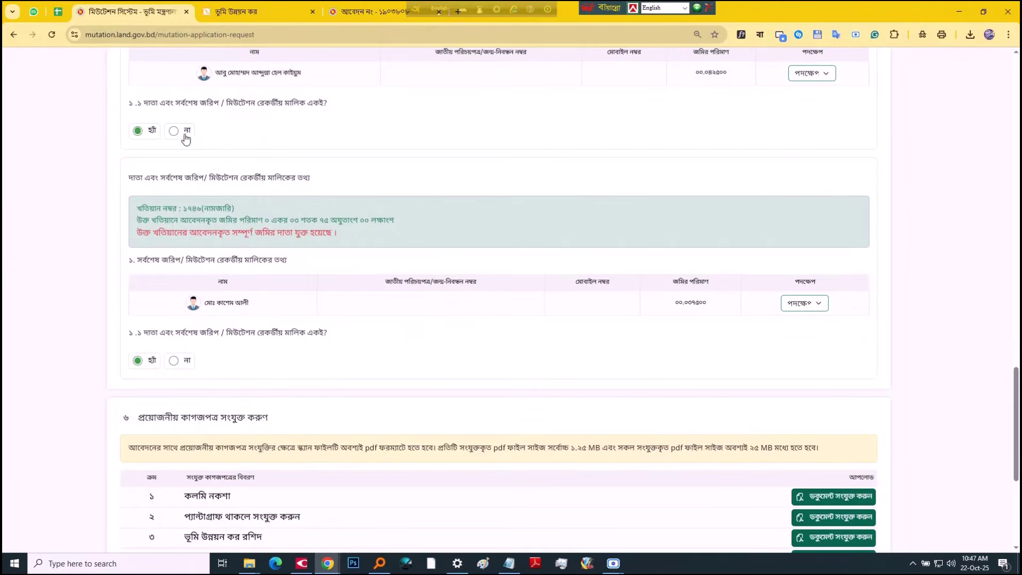
click(184, 131)
click(778, 186)
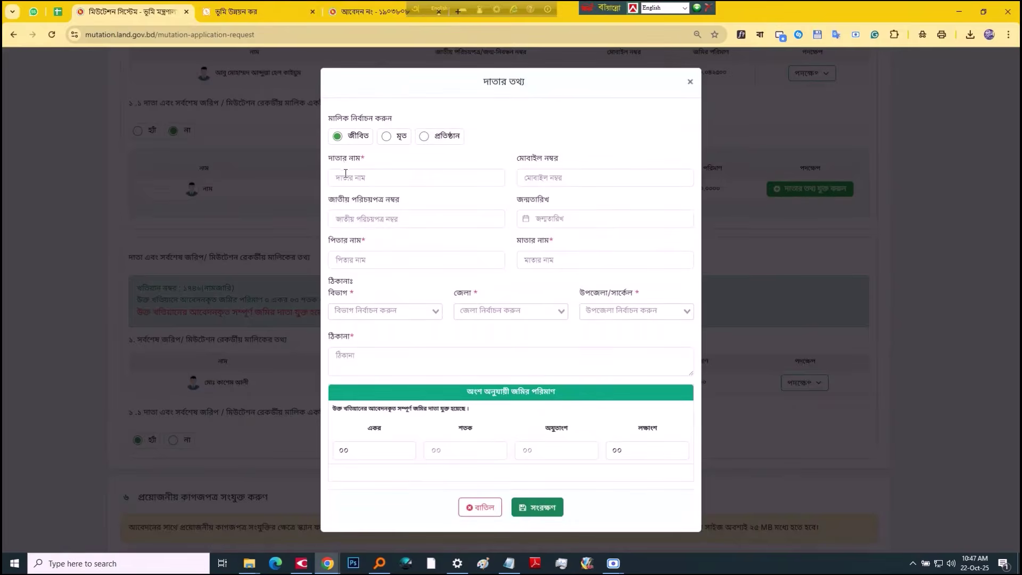
Step: Fill the donor's name from spreadsheet cell S27
key(ctrl+shift+Tab)
click(735, 197)
key(ctrl+c)
key(ctrl+Tab)
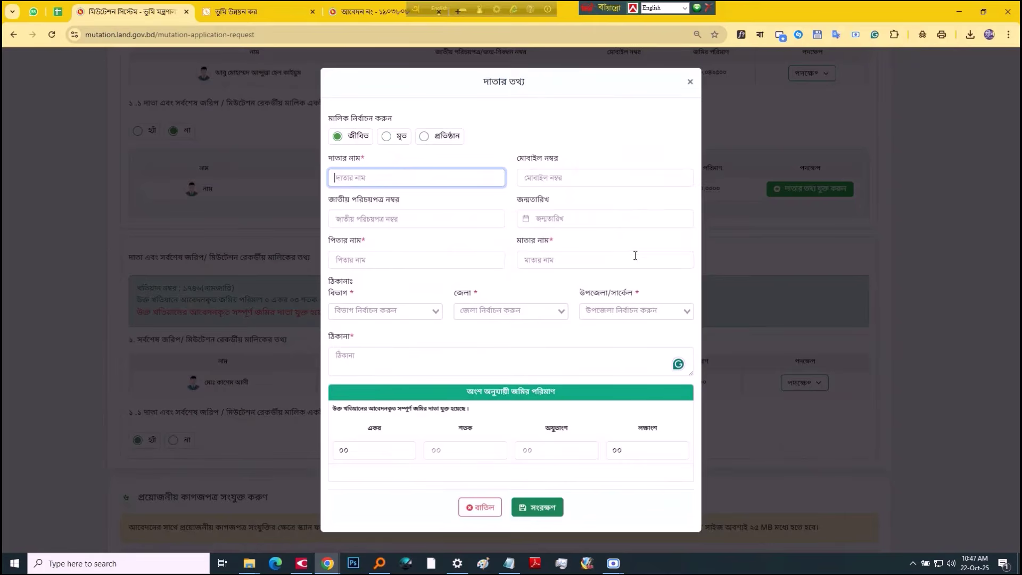
click(393, 173)
key(ctrl+v)
Step: Fill the donor's father's name from spreadsheet cell U27
click(410, 255)
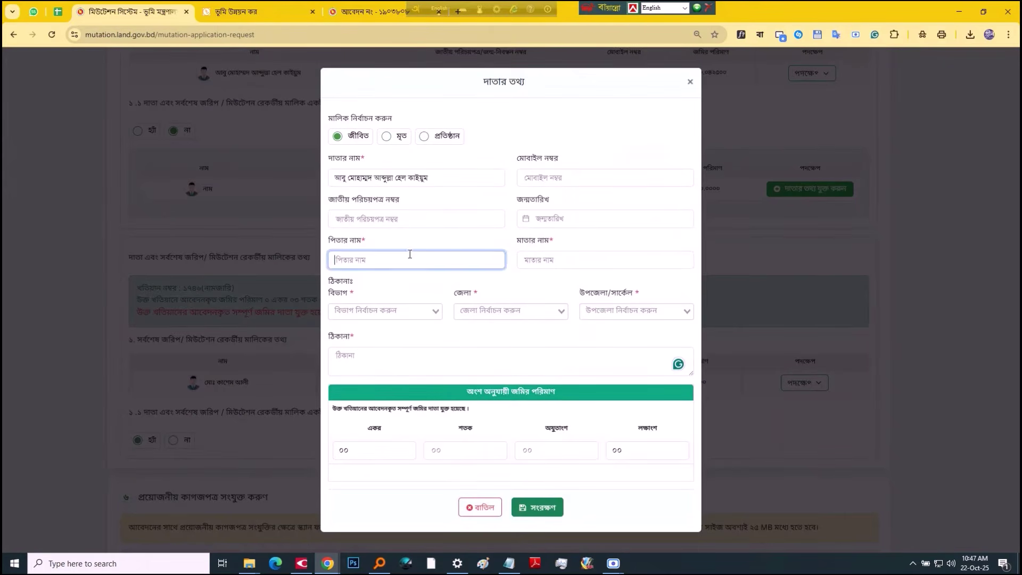
key(ctrl+shift+Tab)
click(852, 198)
key(ctrl+c)
key(ctrl+Tab)
key(ctrl+v)
key(Tab)
Step: Set the donor's division রংপুর, district রংপুর and upazila বদরগঞ্জ
click(420, 311)
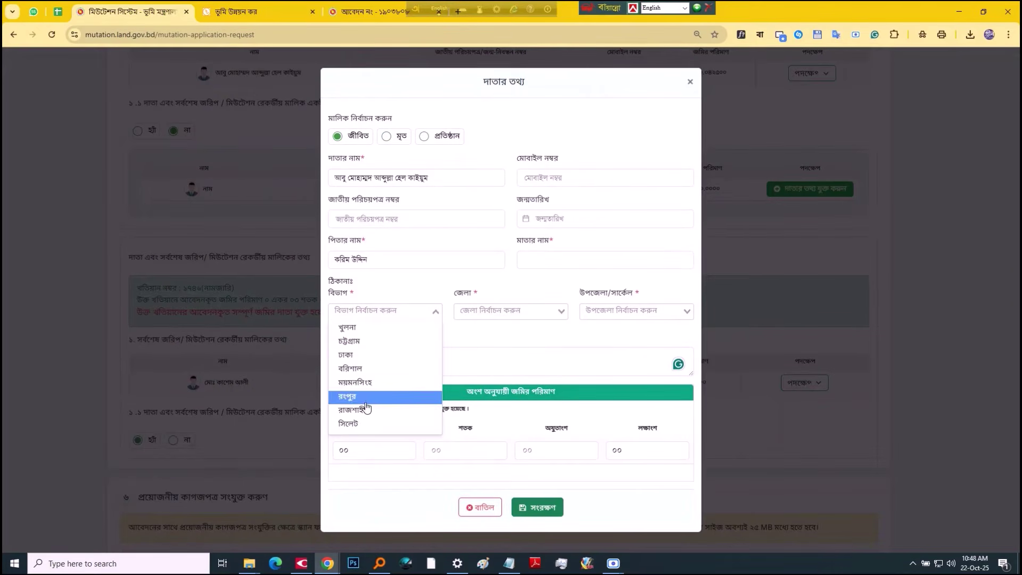
click(421, 397)
click(507, 314)
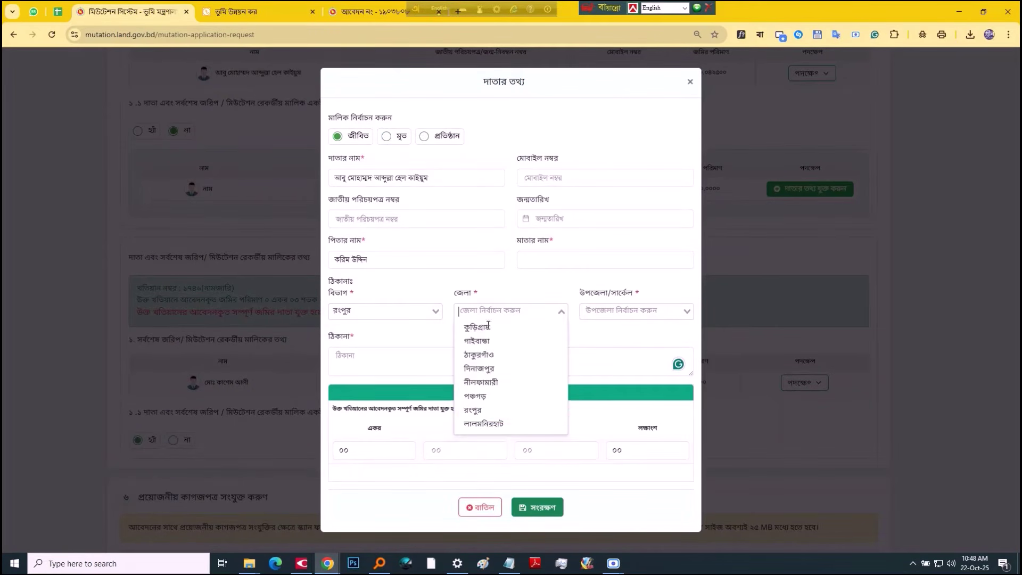
click(479, 422)
click(601, 313)
click(618, 395)
Step: Fill the donor's address from spreadsheet cell W27
click(495, 365)
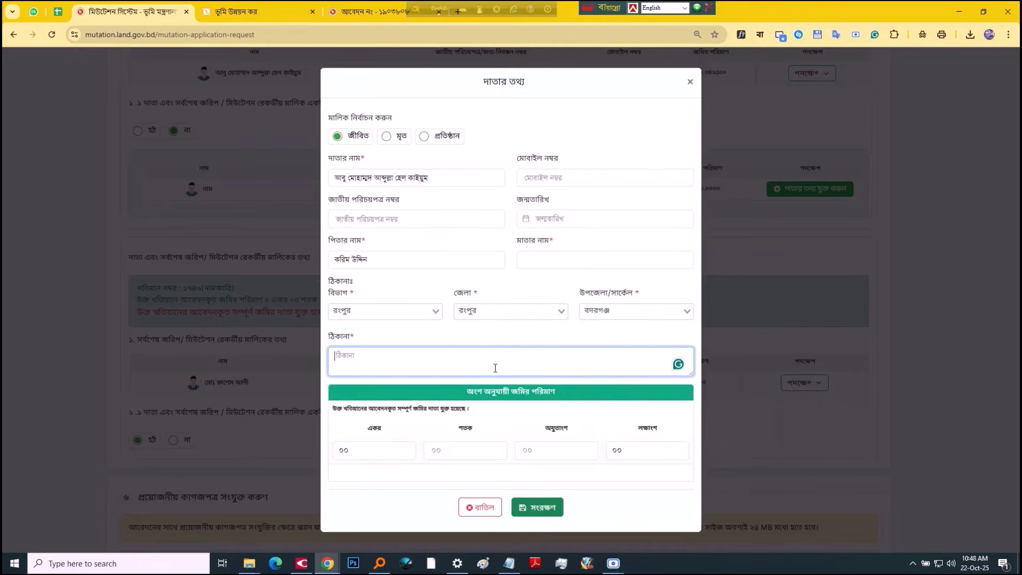
key(ctrl+shift+Tab)
click(916, 196)
key(ctrl+c)
key(ctrl+Tab)
key(ctrl+v)
Step: Enter a ০৪ শতক ৭৫ অযুতাংশ share and save the khatian ১০৫৭ donor
click(482, 451)
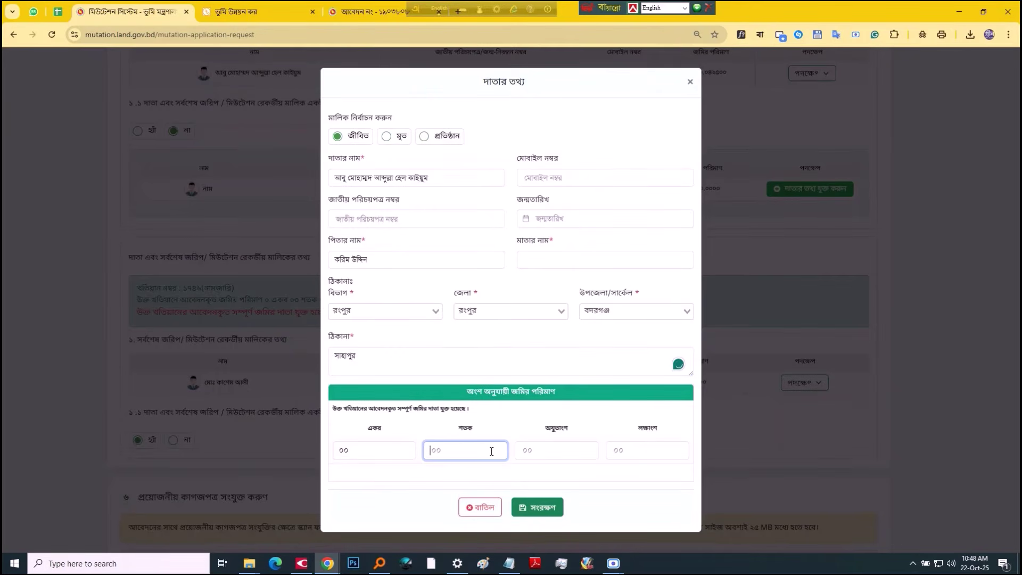
text(০৪)
key(Tab)
text(৭৫)
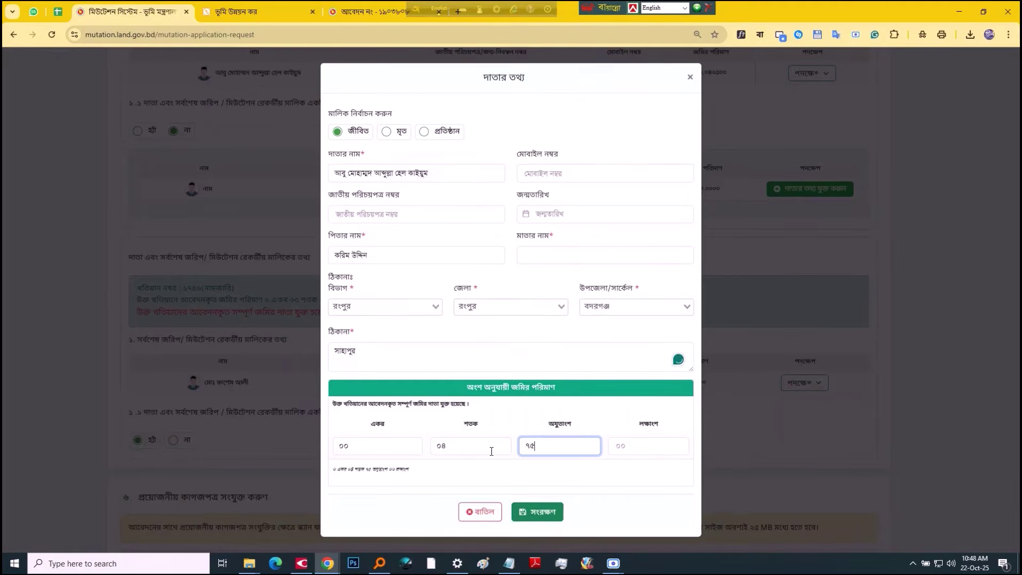
click(549, 512)
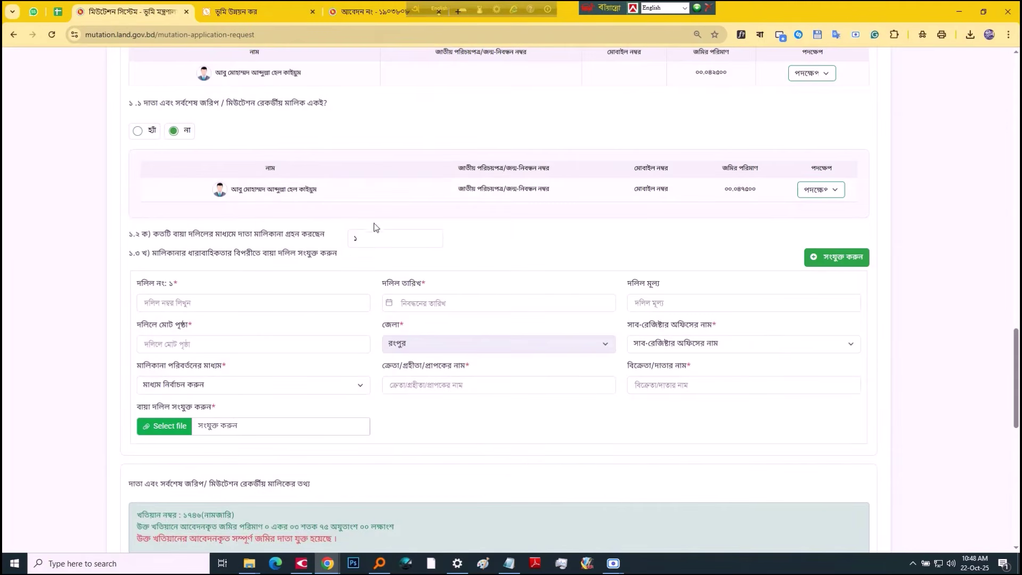
Step: Add another chain-deed entry and paste 4295 from the spreadsheet as the first deed number
scroll(381, 231, up, 3)
scroll(383, 237, down, 3)
drag(373, 238, 311, 244)
click(838, 257)
scroll(434, 324, down, 4)
click(232, 96)
key(ctrl+shift+Tab)
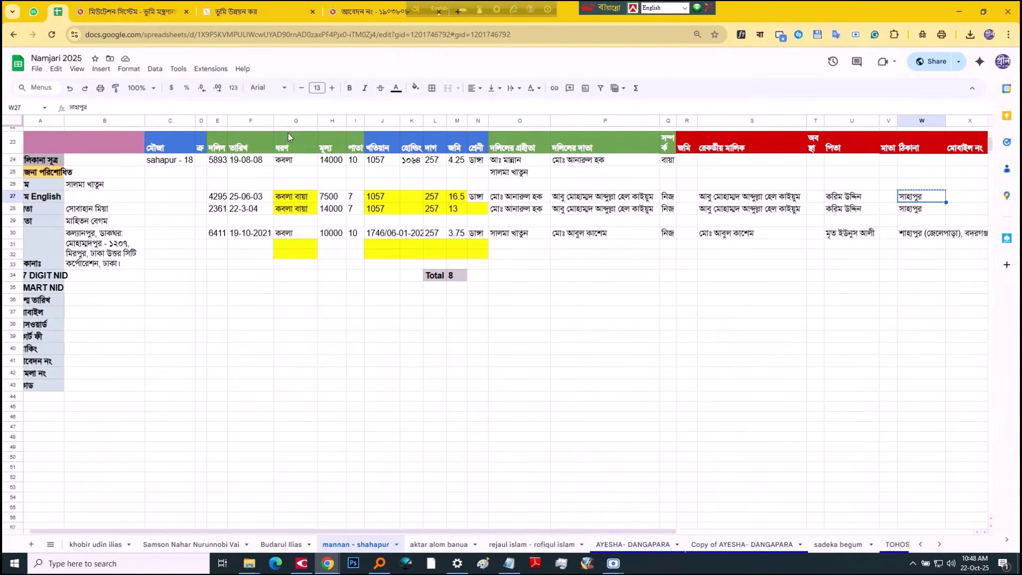
click(221, 198)
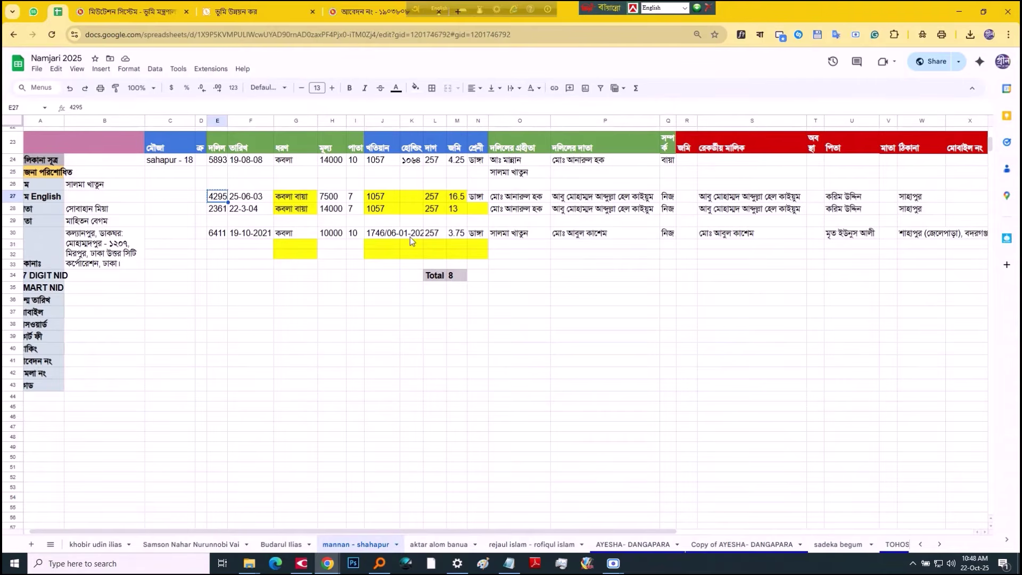
key(ctrl+c)
key(ctrl+Tab)
key(ctrl+v)
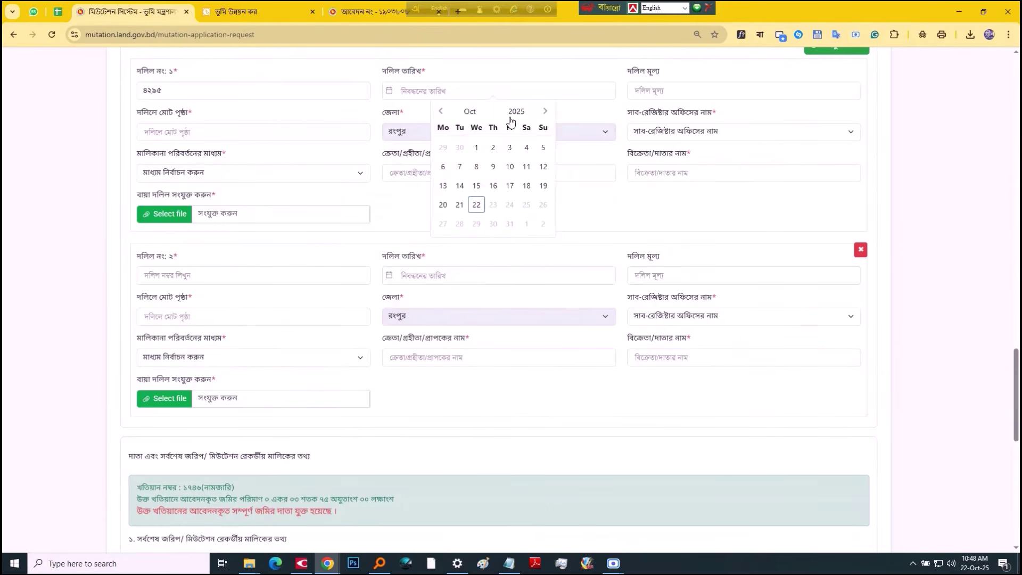
Step: Set the first deed's date to 25 June 2003
click(514, 108)
scroll(507, 160, up, 3)
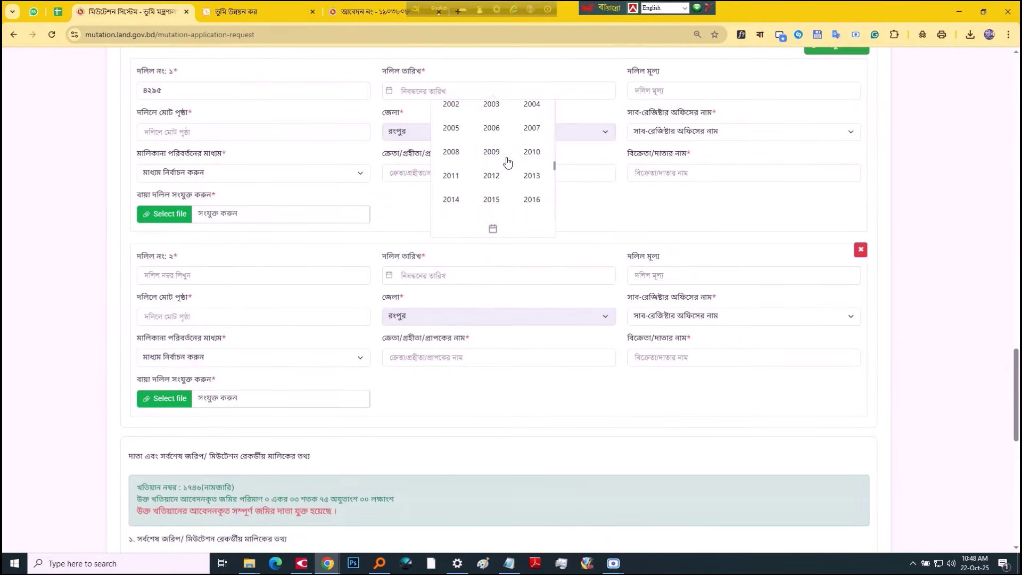
click(492, 107)
click(464, 114)
click(531, 146)
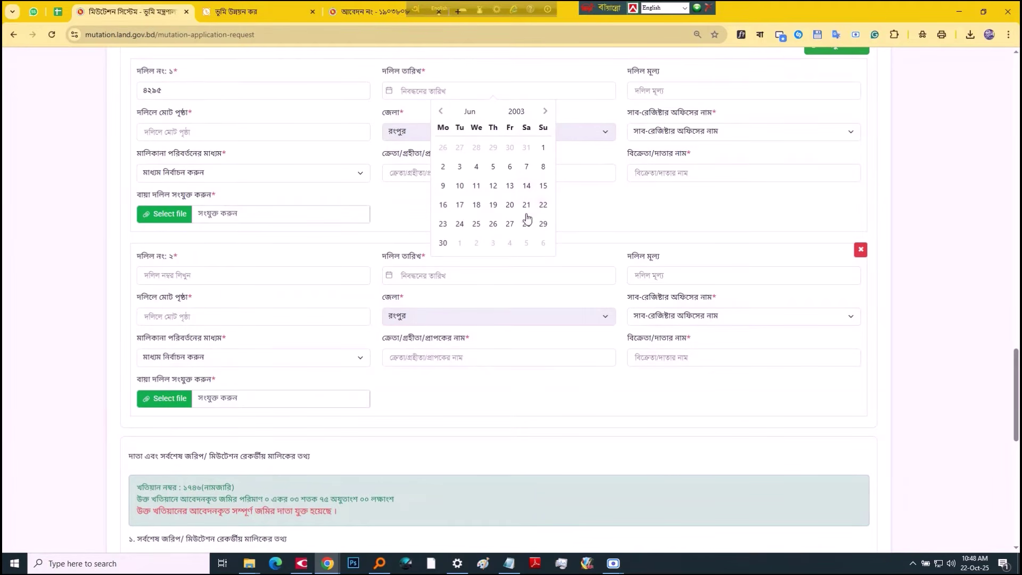
click(478, 224)
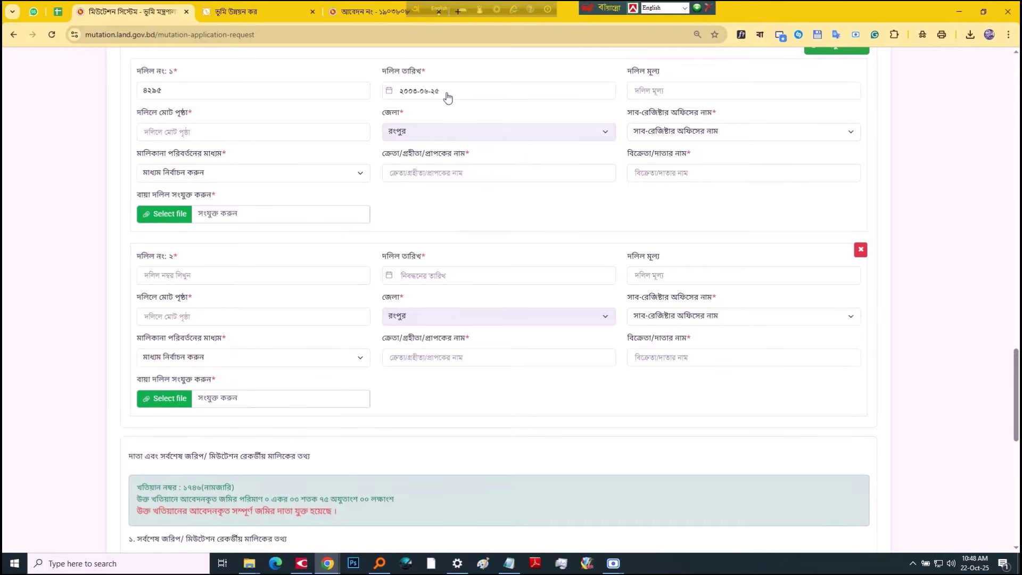
Step: Fill the first deed's value and page fields (৭ and ৭৫০০) using the spreadsheet figures
click(678, 91)
key(ctrl+shift+Tab)
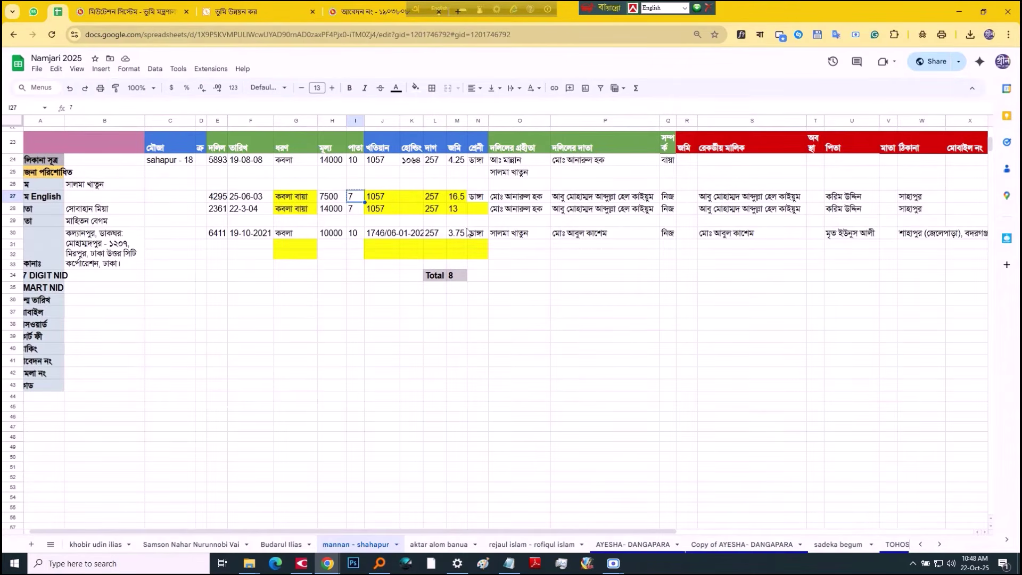
key(ctrl+Tab)
text(৭)
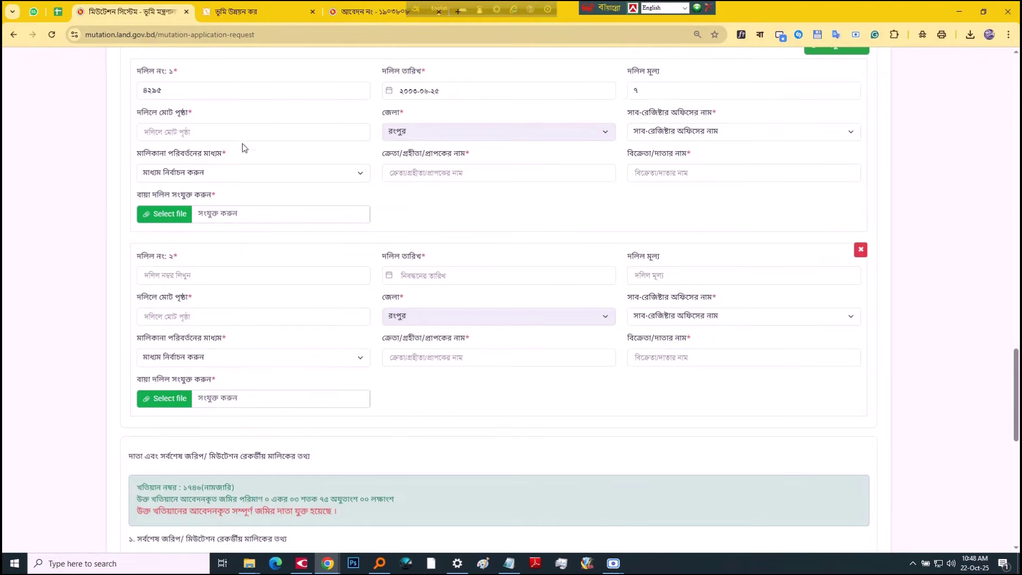
key(ctrl+shift+Tab)
click(330, 200)
key(ctrl+Tab)
key(Tab)
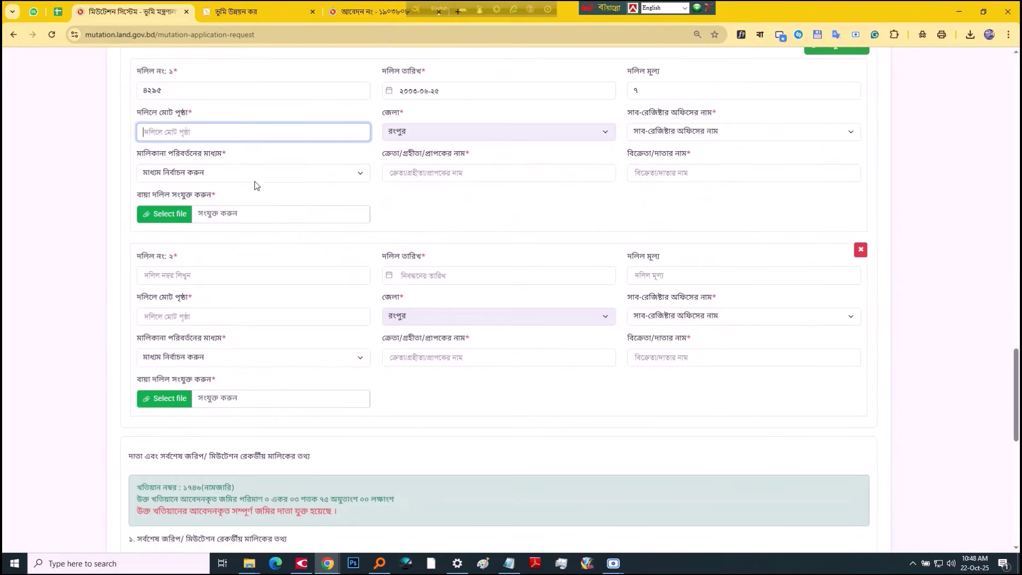
text(৭৫০০)
Step: Choose the বদরগঞ্জ, রংপুর registry office and purchase as the transfer method
click(692, 131)
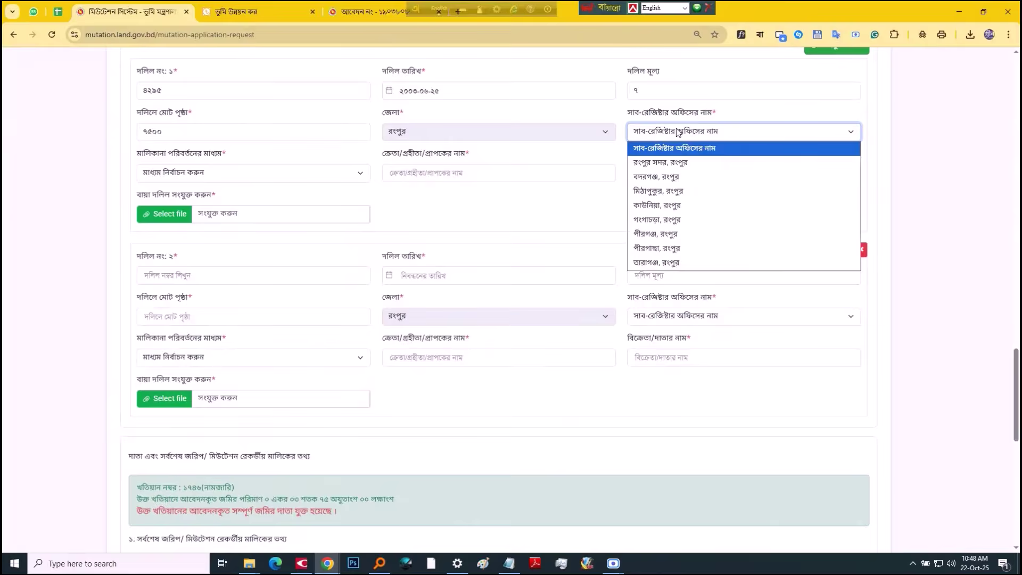
click(658, 178)
click(267, 173)
click(241, 203)
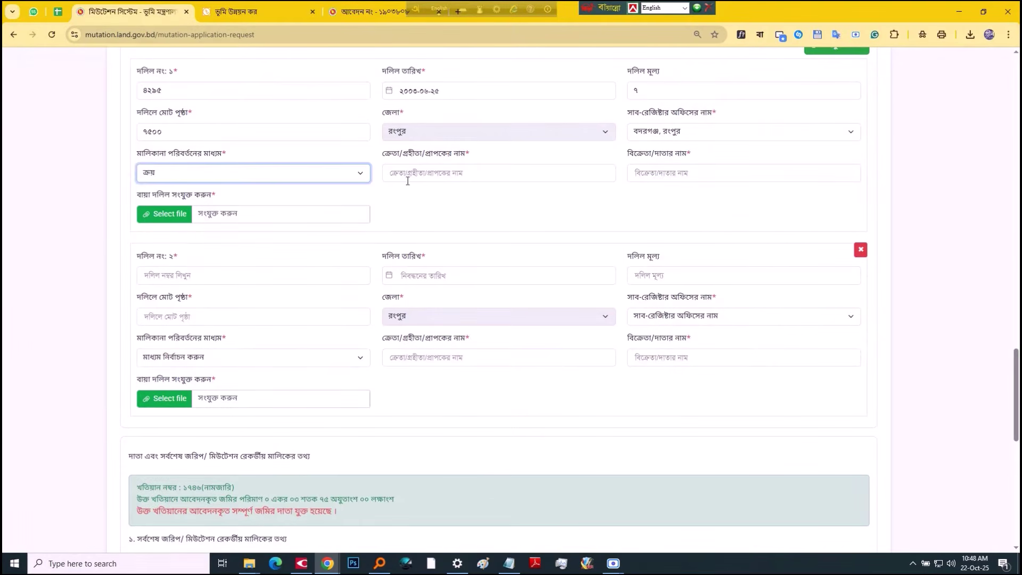
Step: Paste the buyer's and seller's names from spreadsheet cells O27 and P27 into the first deed
key(ctrl+shift+Tab)
click(602, 198)
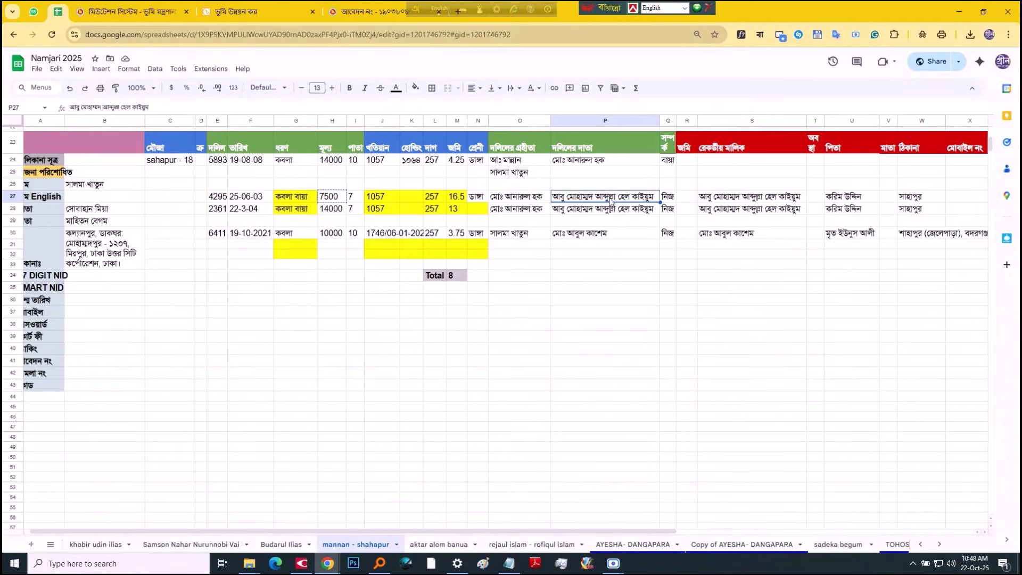
click(528, 199)
key(ctrl+Tab)
click(535, 176)
key(ctrl+v)
key(ctrl+shift+Tab)
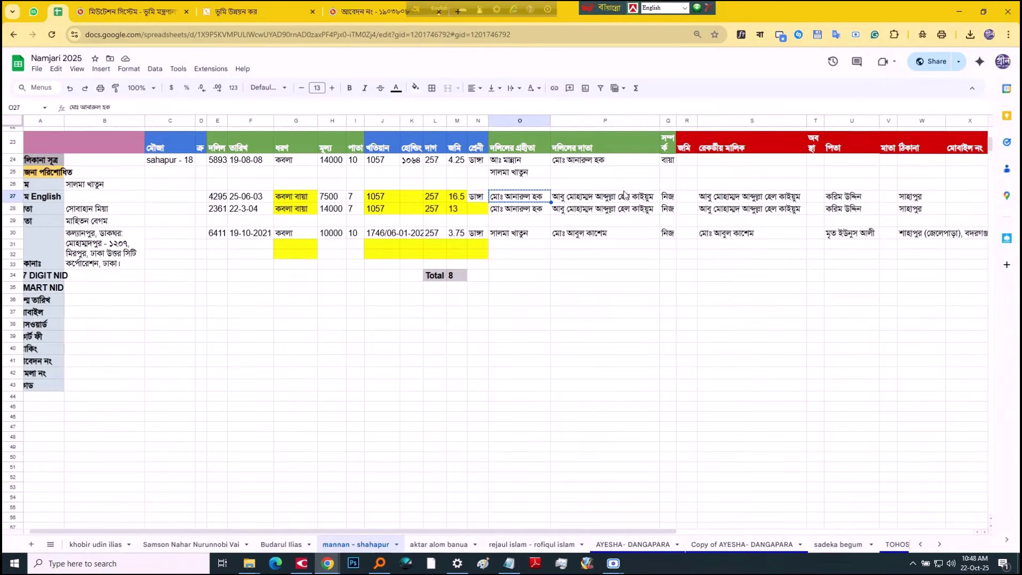
click(606, 199)
key(ctrl+c)
key(ctrl+Tab)
key(ctrl+v)
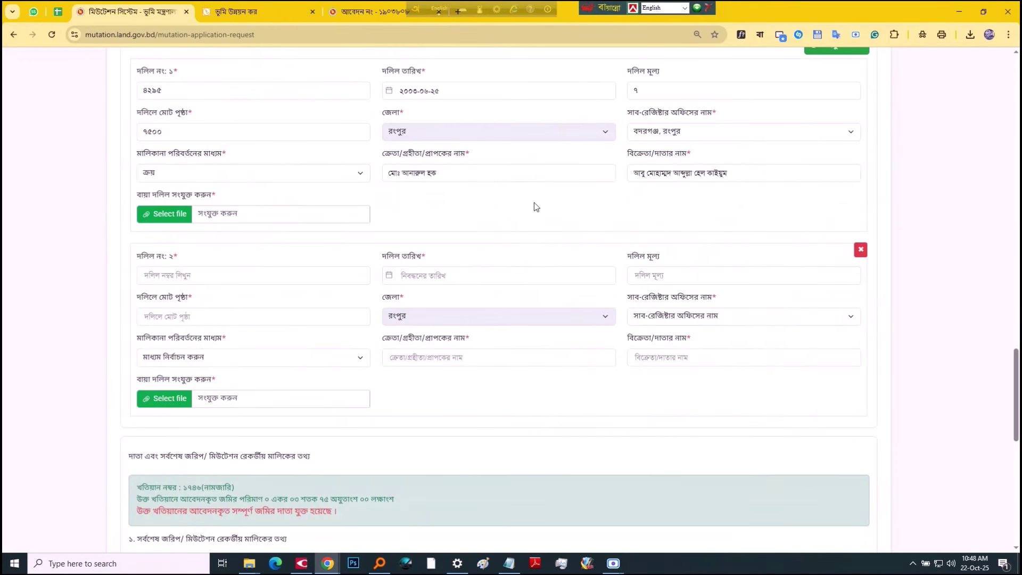
Step: Attach 4295 (NXPowerLite Copy).pdf to the first deed
click(296, 208)
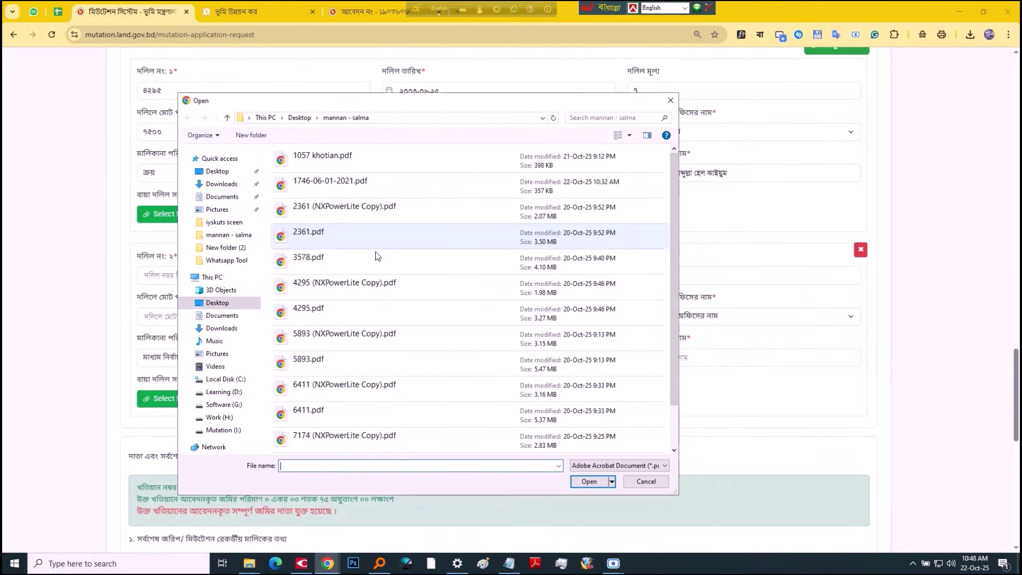
click(337, 216)
key(4)
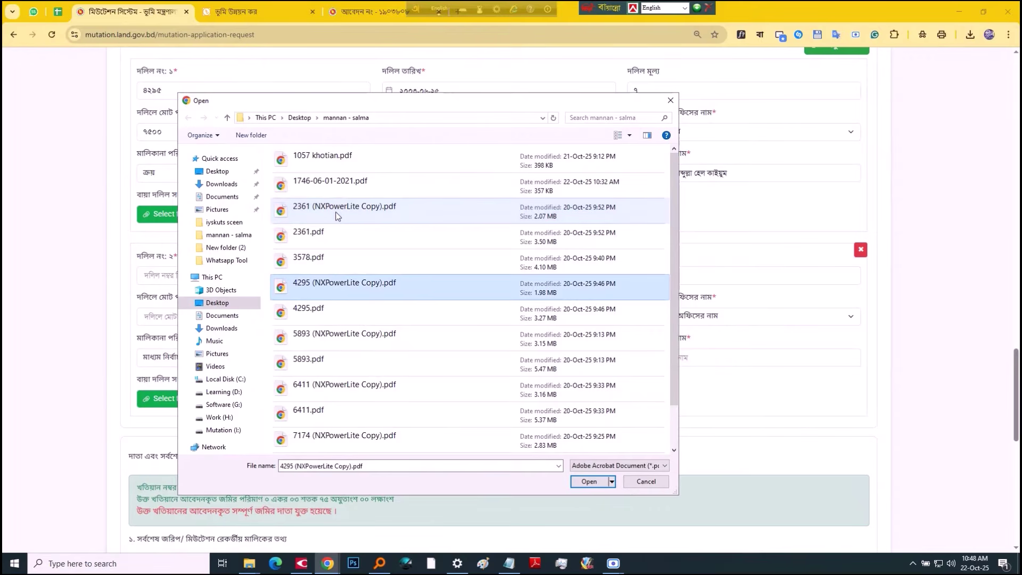
double_click(389, 284)
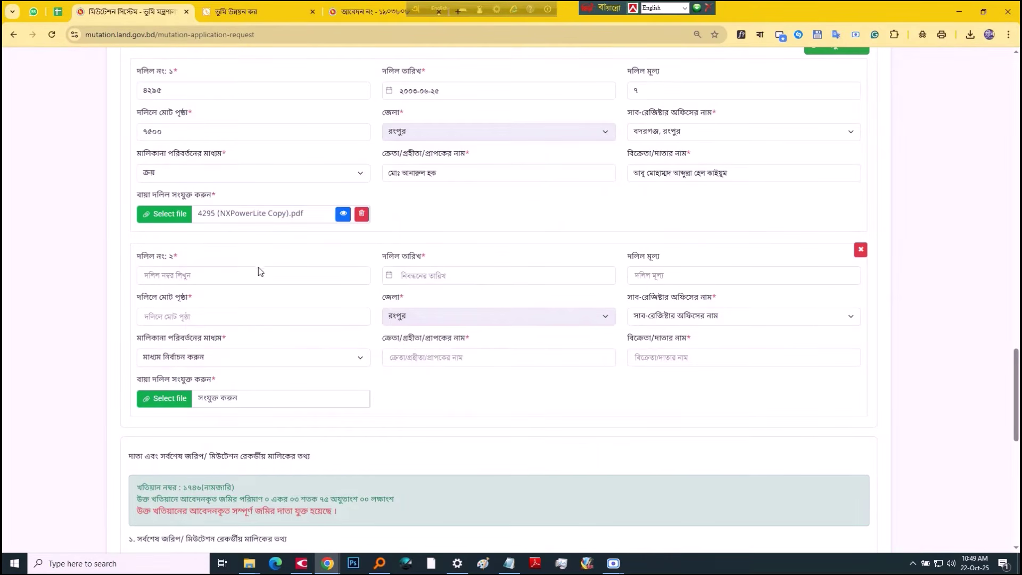
Step: Enter ২৩৬১ as the second deed number, dated 22 March 2004
click(247, 276)
key(alt+Tab)
key(alt+Tab)
key(alt+Tab)
key(alt+Tab)
text(২৩৬১)
click(424, 275)
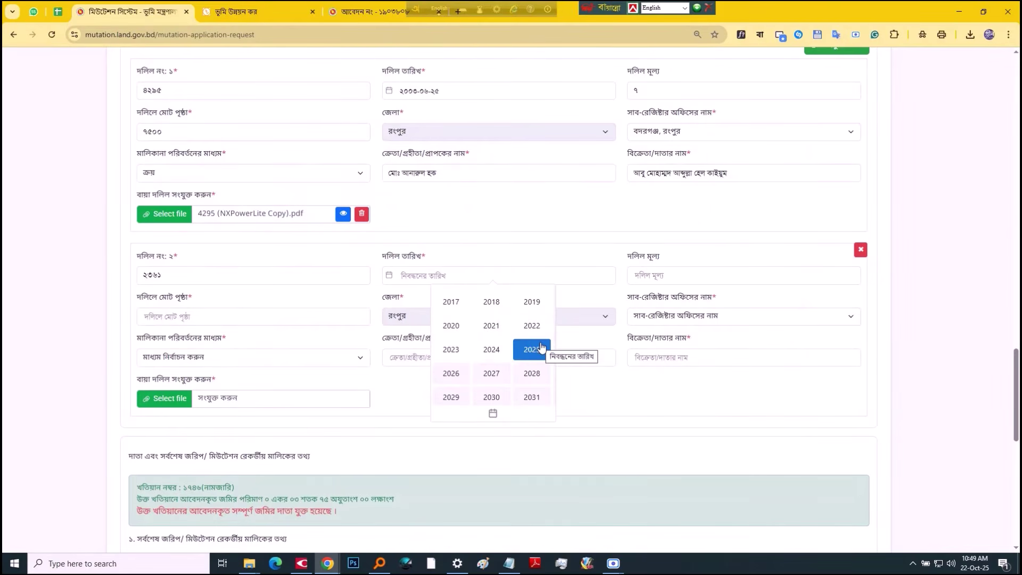
click(427, 275)
scroll(453, 320, up, 1)
click(429, 329)
scroll(506, 383, up, 3)
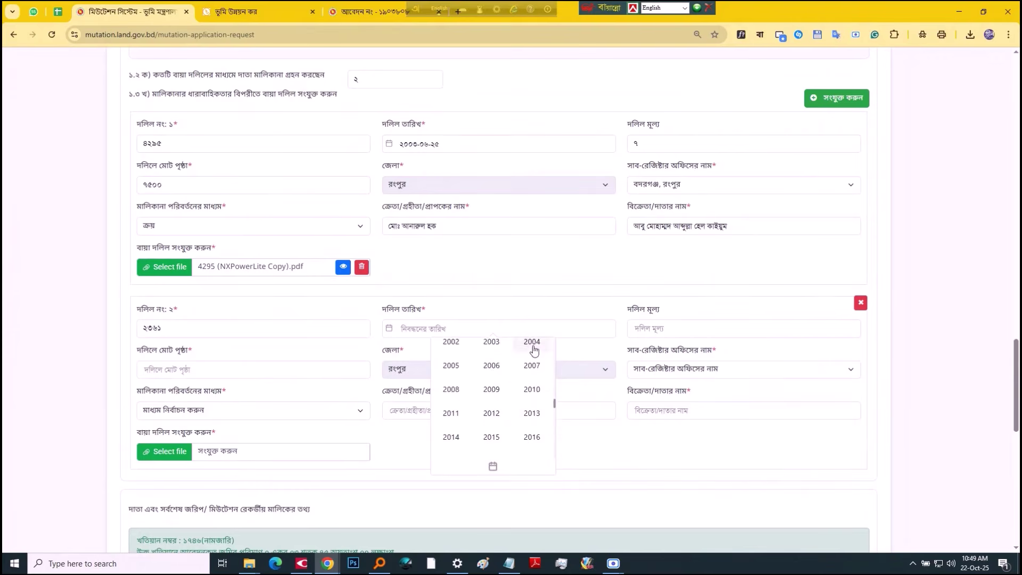
click(533, 343)
click(533, 373)
click(447, 444)
click(685, 329)
Step: Enter the second deed's value ১৪০০০ and page count ৭
key(alt+Tab)
key(alt+Tab)
text(১৪০০০)
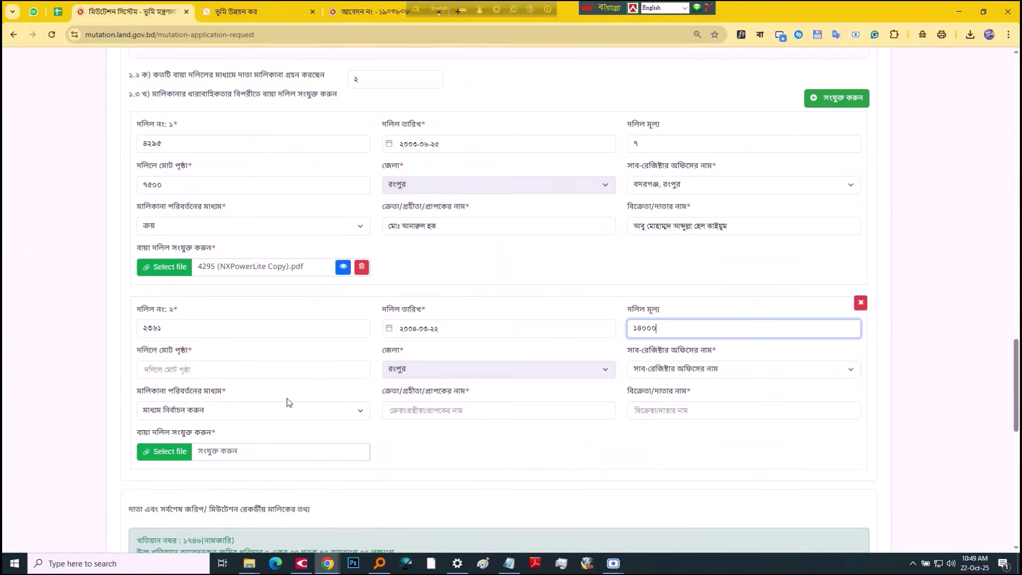
key(alt+Tab)
key(alt+Tab)
key(Tab)
text(৭)
key(Tab)
key(Tab)
key(alt+Tab)
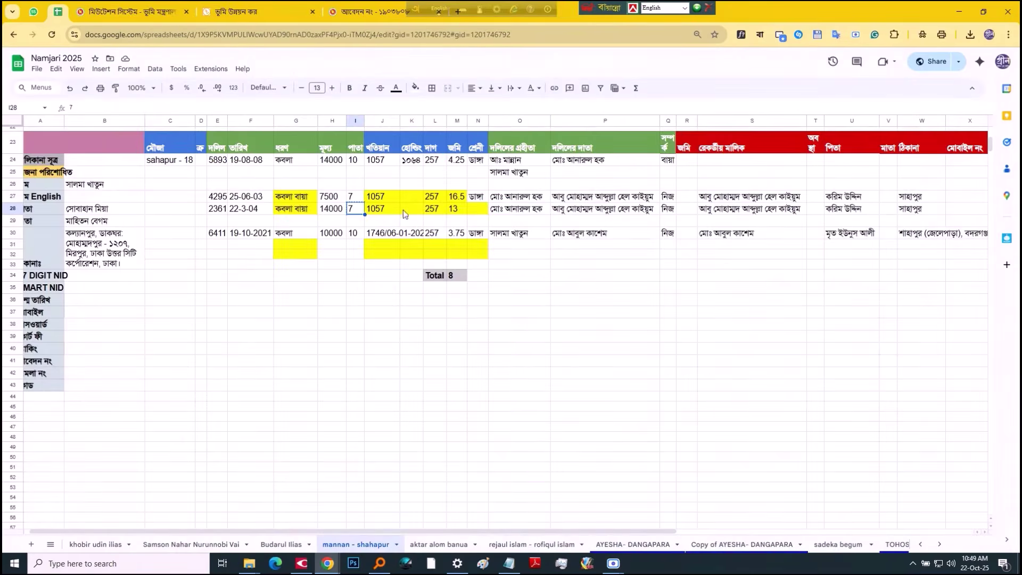
key(alt+Tab)
key(alt+Tab)
key(alt+Tab)
Step: Attach the 2361 deed PDF to the second deed and preview it
click(303, 456)
click(345, 206)
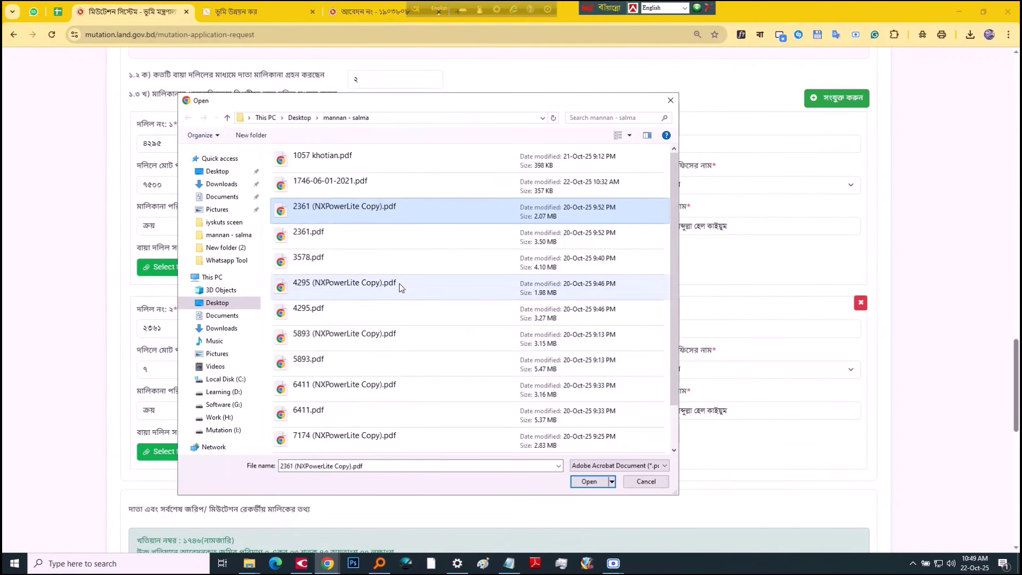
key(Return)
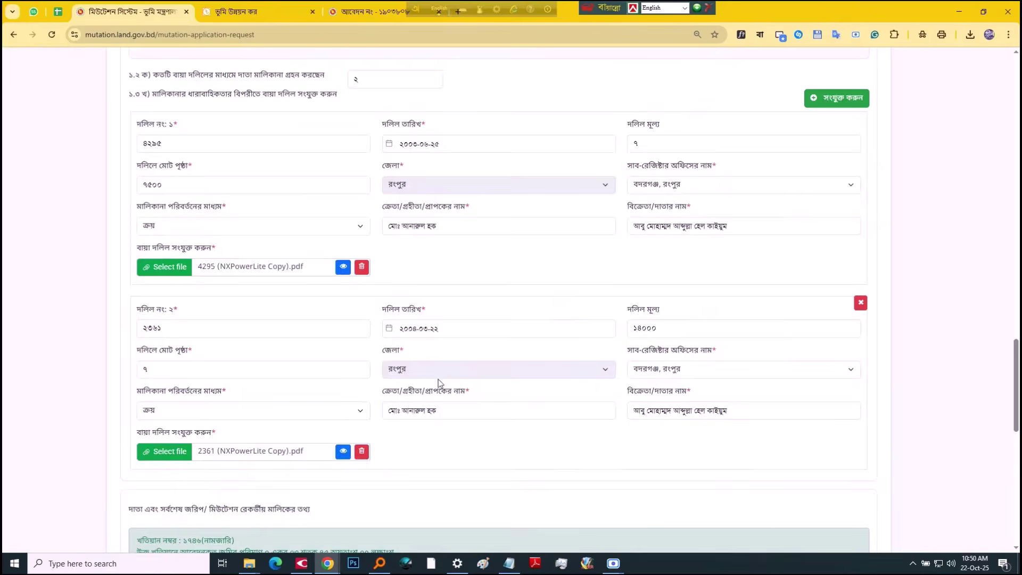
click(343, 451)
Step: Preview the second and first chain deeds' attached PDFs
scroll(602, 181, down, 5)
scroll(576, 215, up, 3)
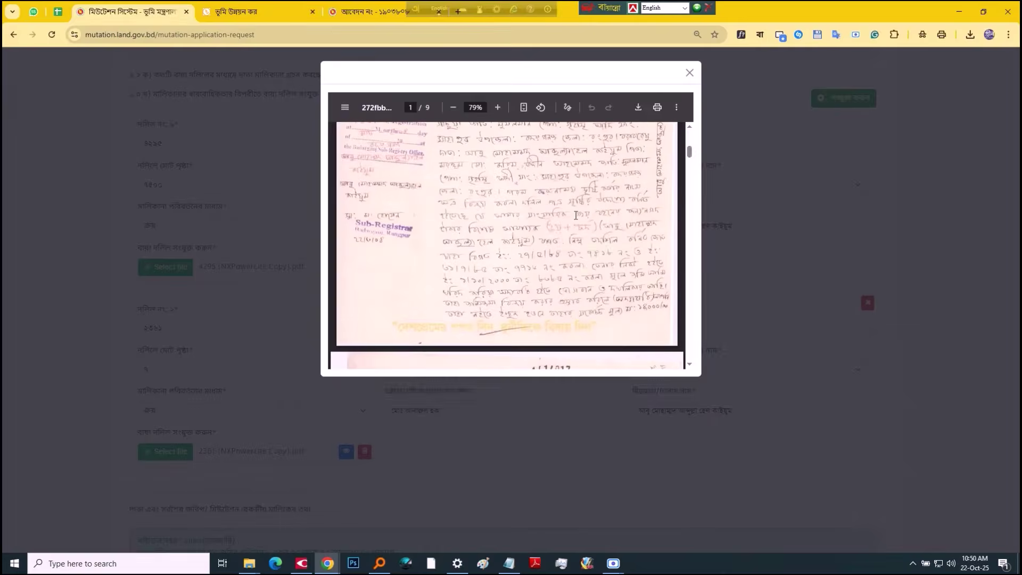
click(689, 73)
scroll(513, 428, up, 1)
click(347, 320)
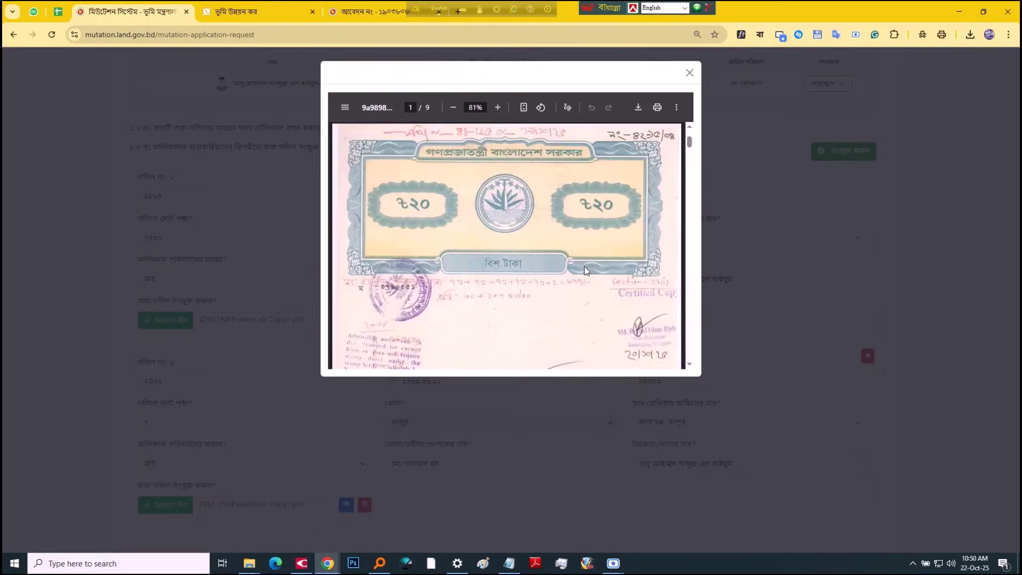
scroll(585, 270, down, 5)
click(689, 72)
scroll(716, 363, down, 15)
scroll(714, 363, up, 5)
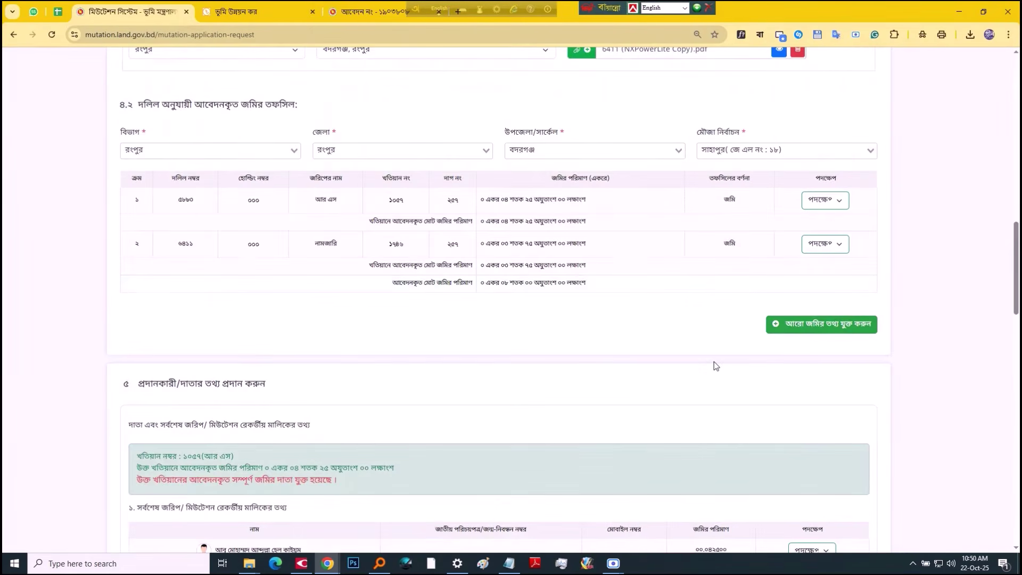
scroll(715, 366, up, 16)
scroll(571, 332, down, 6)
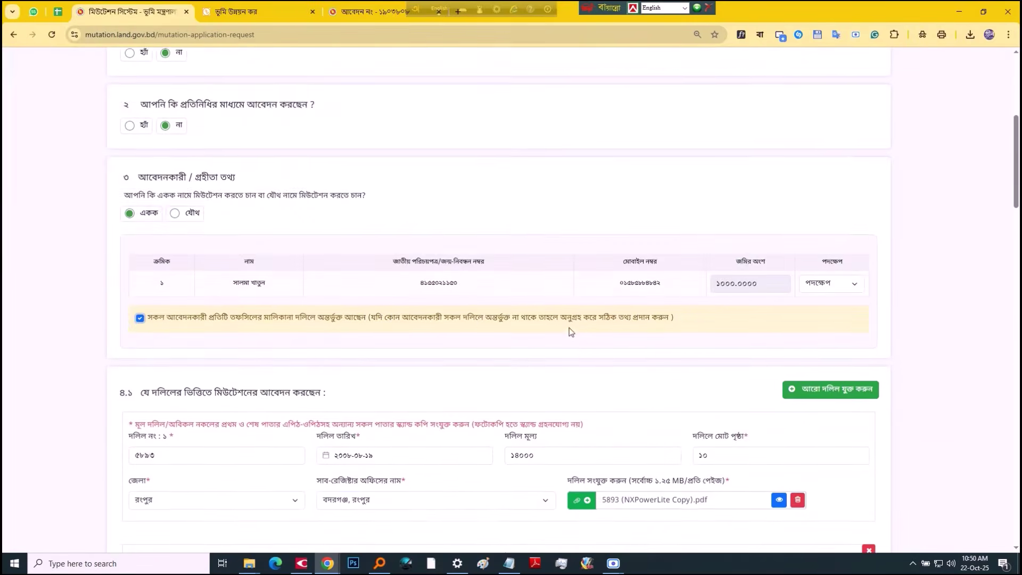
scroll(571, 332, down, 4)
Step: Preview the remaining attached deed files, including the 6411 deed PDF
click(779, 418)
click(689, 73)
scroll(698, 298, down, 4)
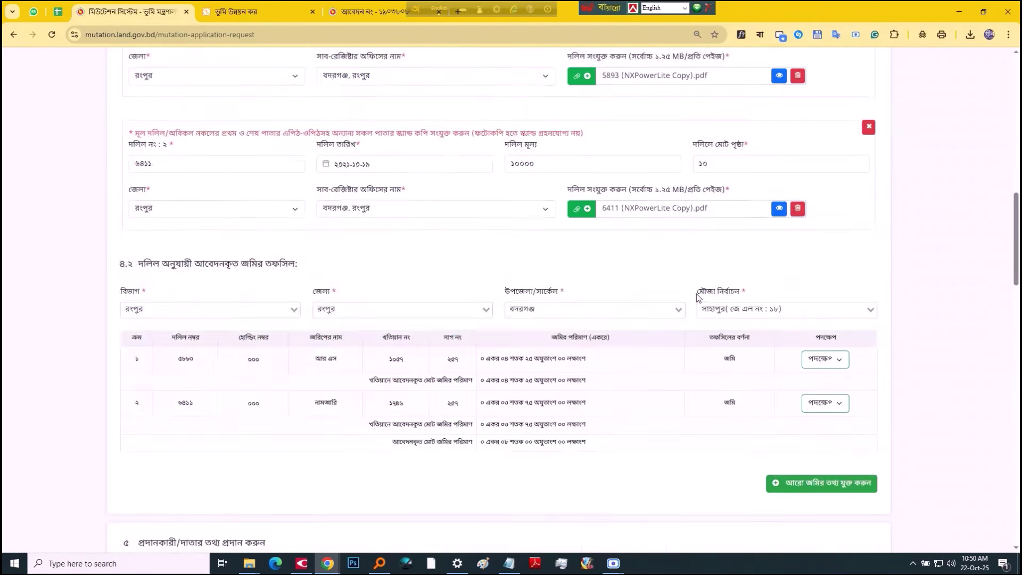
scroll(698, 297, down, 4)
scroll(700, 293, up, 2)
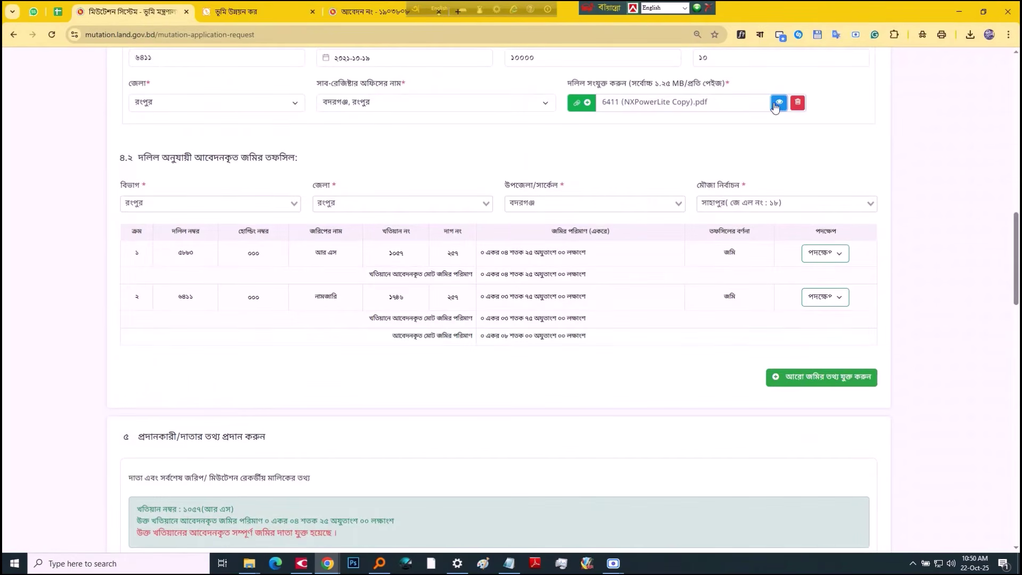
click(776, 104)
click(689, 73)
scroll(677, 248, down, 15)
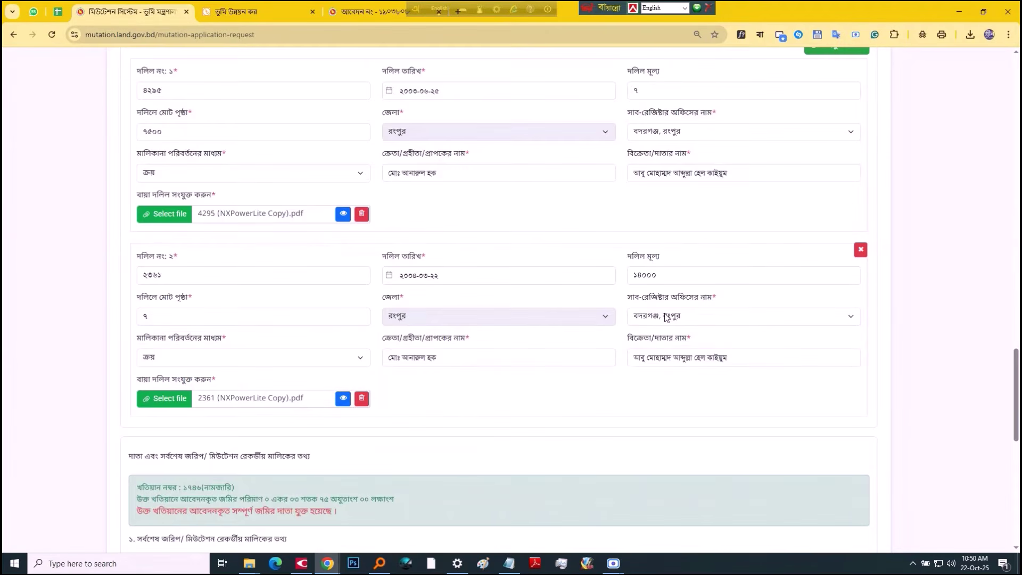
scroll(667, 309, down, 8)
scroll(667, 306, up, 3)
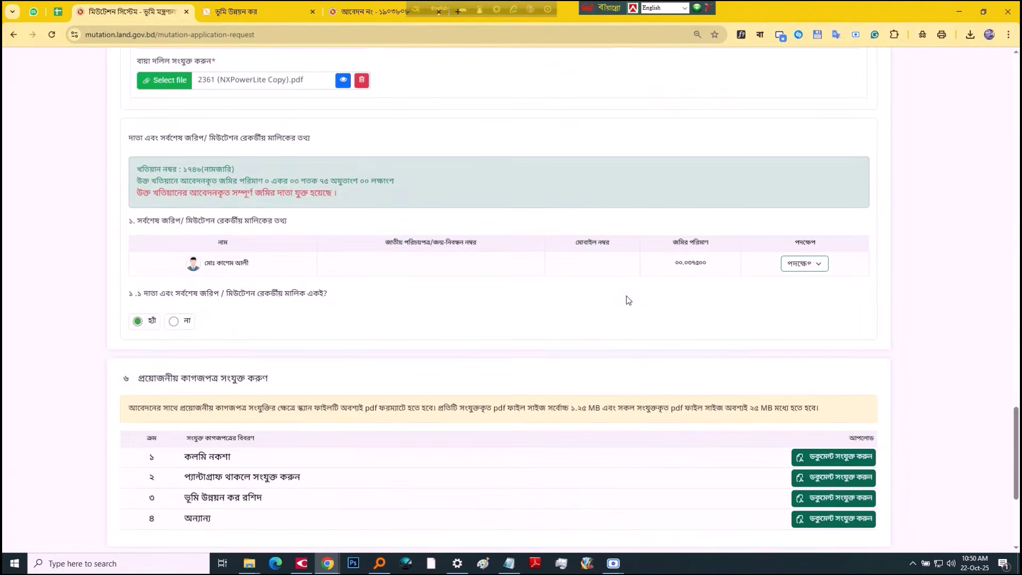
Step: Recheck the spreadsheet, then save the details and continue to the declaration
key(ctrl+shift+Tab)
key(ctrl+Tab)
scroll(798, 328, down, 3)
click(584, 421)
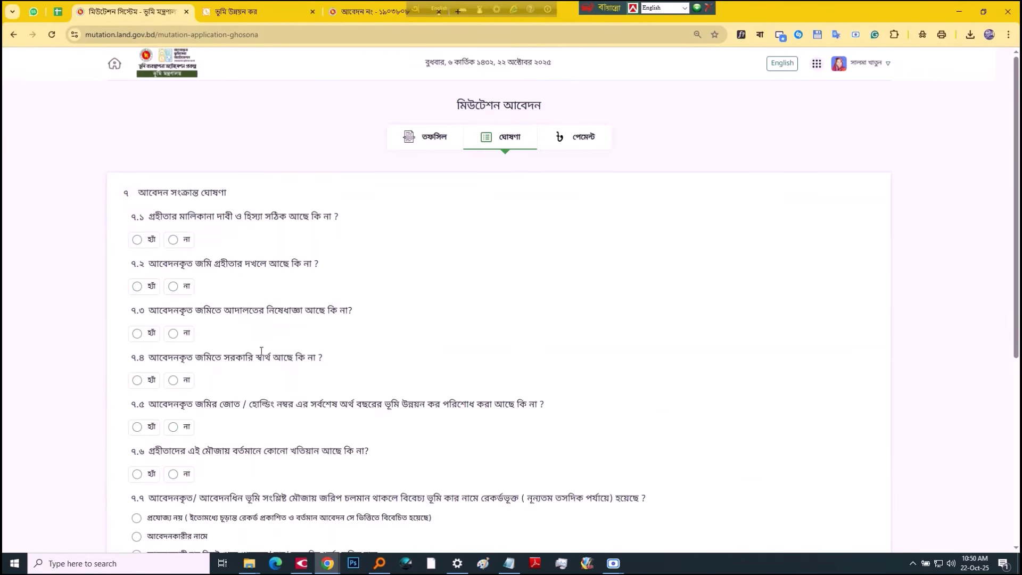
Step: Answer হ্যাঁ to 7.1–7.2, না to 7.3–7.6, প্রযোজ্য নয় to 7.7, and tick the declaration
click(151, 242)
click(151, 288)
scroll(183, 224, down, 2)
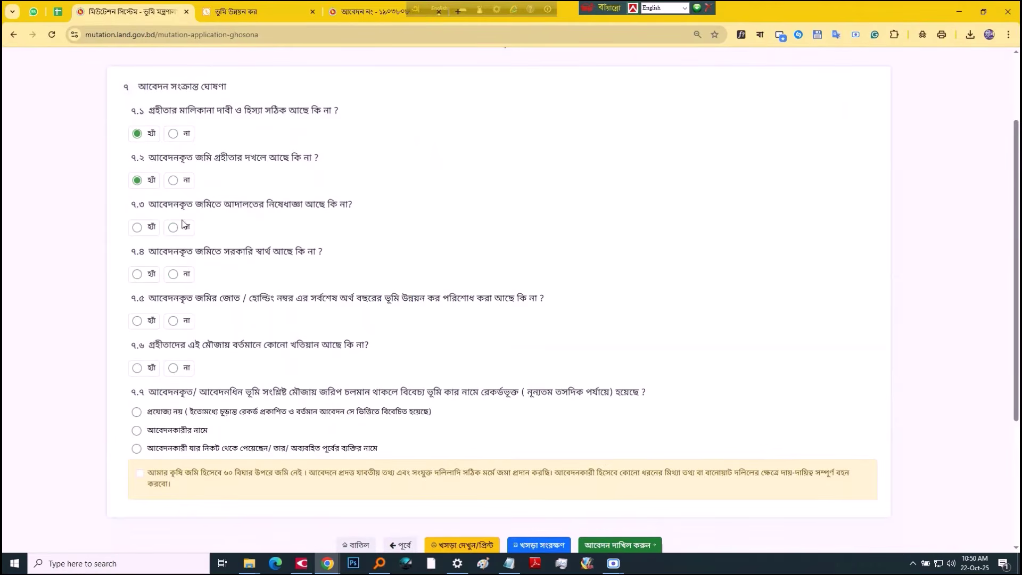
click(185, 235)
click(187, 282)
click(187, 321)
click(187, 368)
click(184, 413)
click(197, 475)
scroll(580, 414, down, 4)
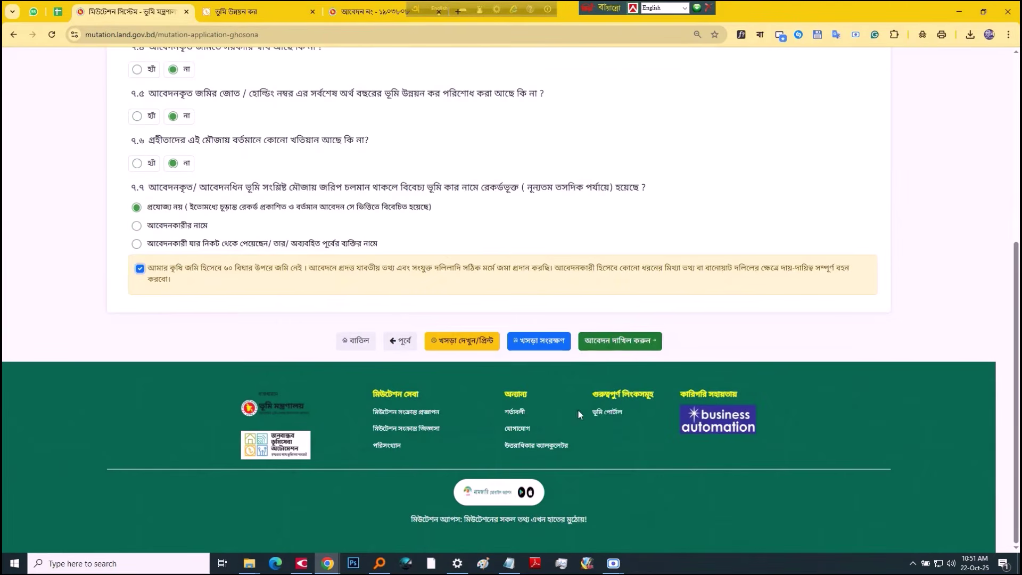
Step: Submit and confirm, review the attached documents list, then go back with পূর্বে
click(618, 339)
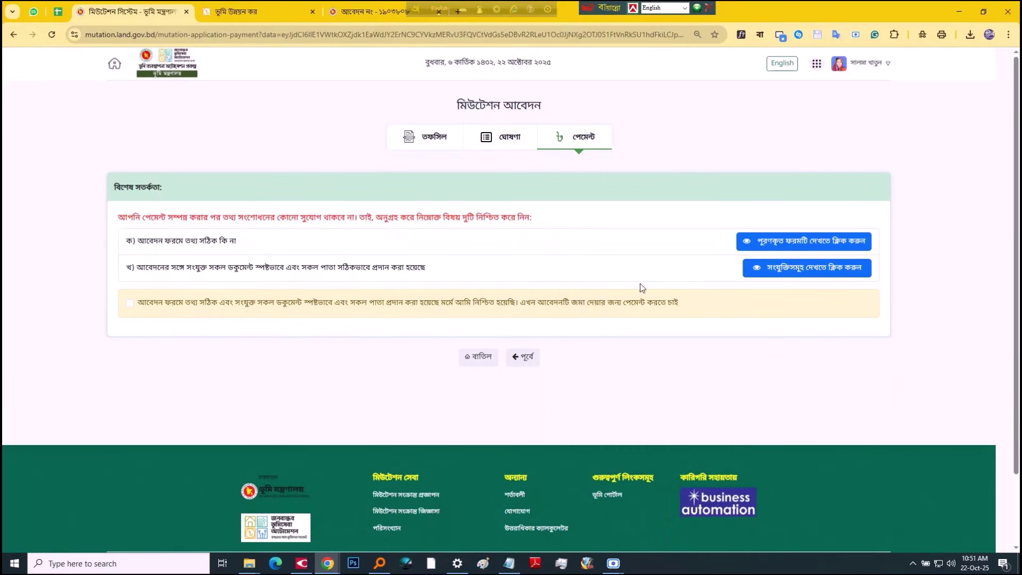
click(586, 304)
click(809, 270)
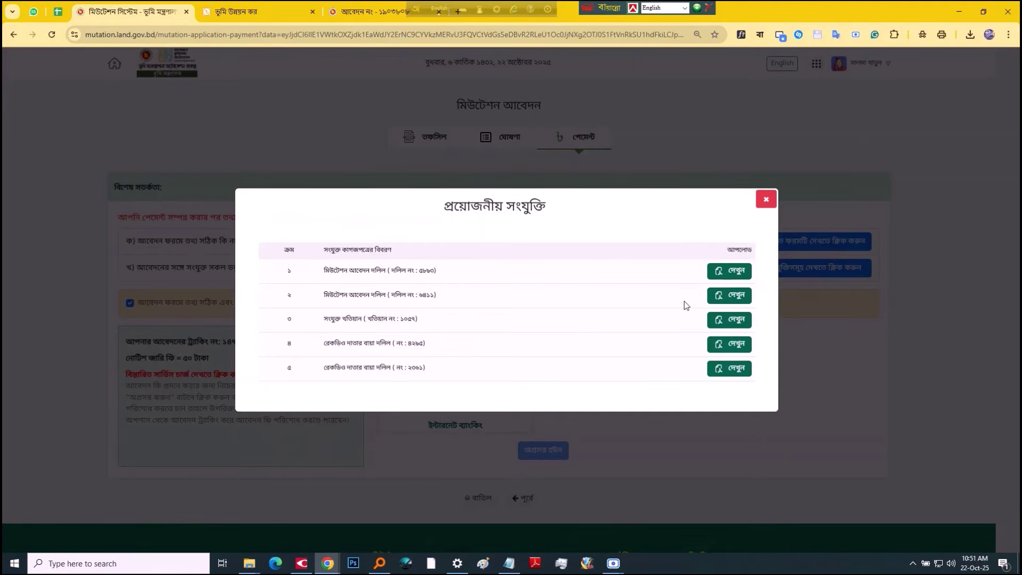
click(765, 200)
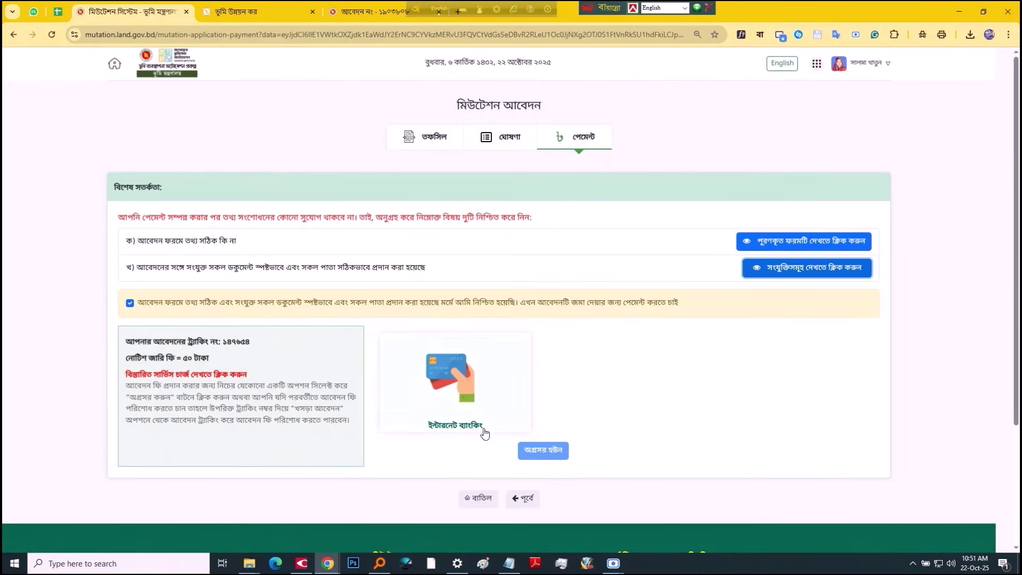
scroll(484, 434, down, 2)
click(520, 392)
scroll(639, 406, down, 6)
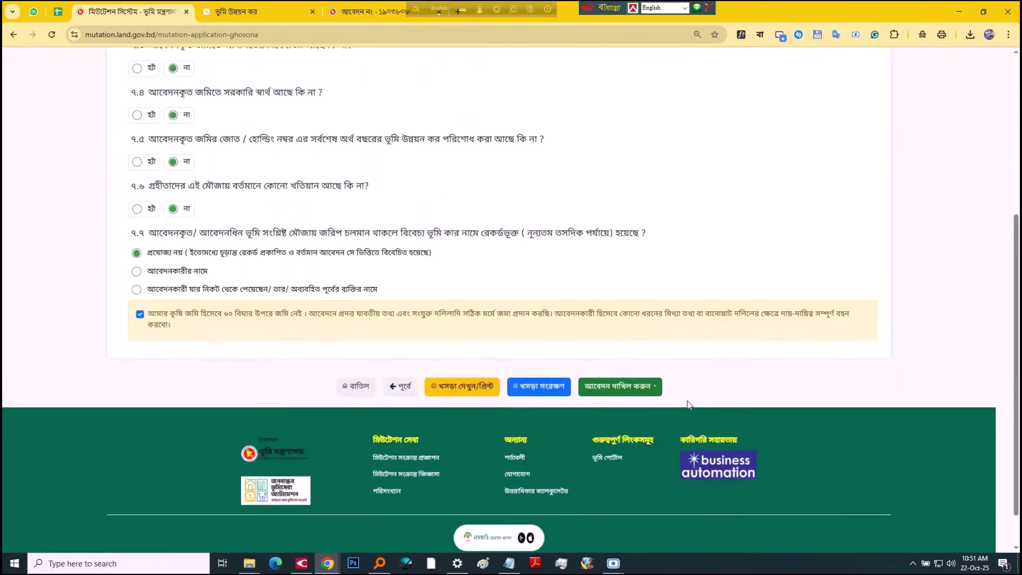
Step: Attach 1746-06-01-2021.pdf to the fourth অন্যান্য (Others) document row
click(397, 346)
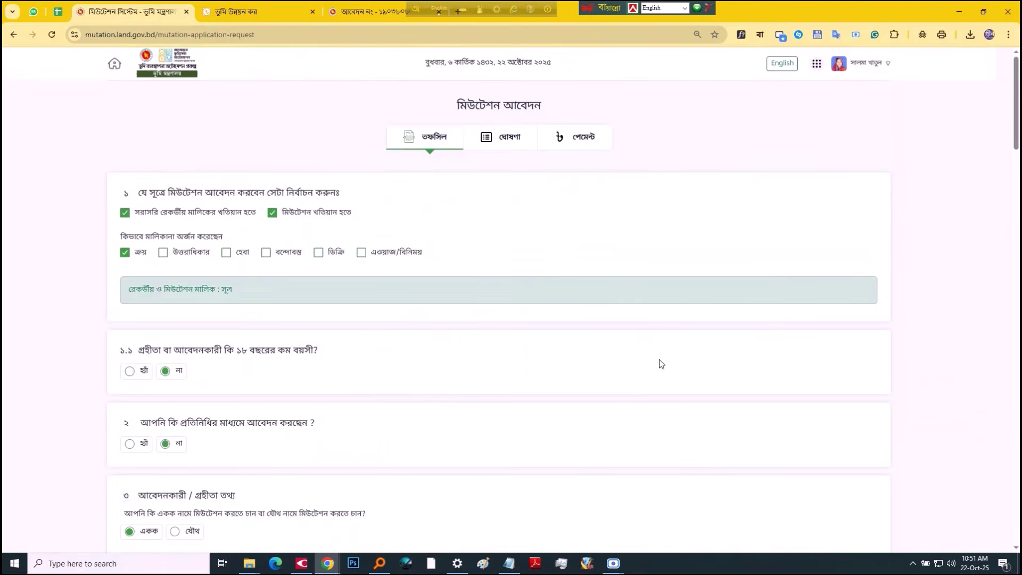
scroll(661, 368, down, 8)
scroll(666, 379, down, 15)
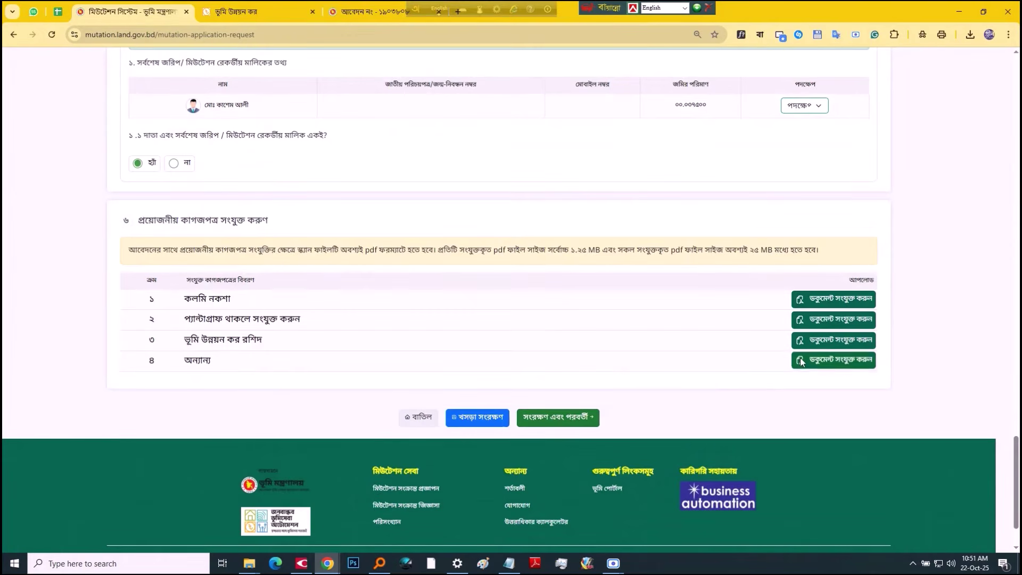
click(814, 364)
click(426, 287)
scroll(428, 290, down, 1)
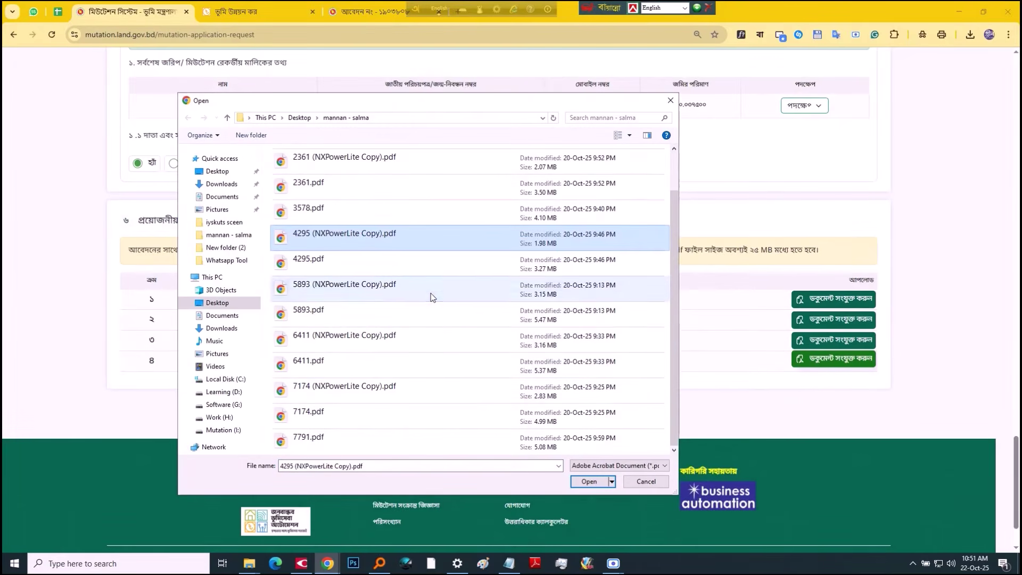
scroll(376, 350, up, 1)
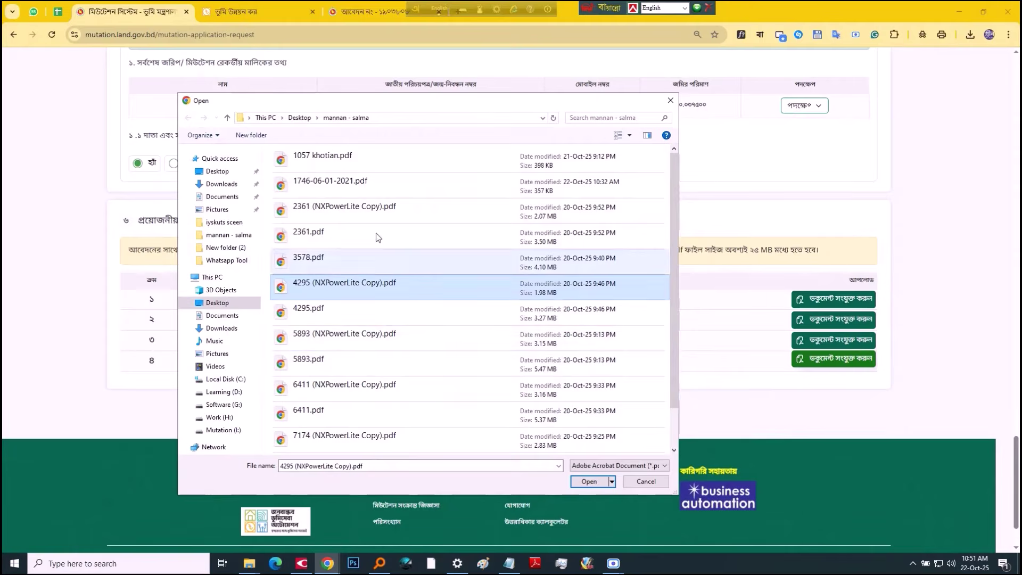
click(362, 183)
double_click(362, 181)
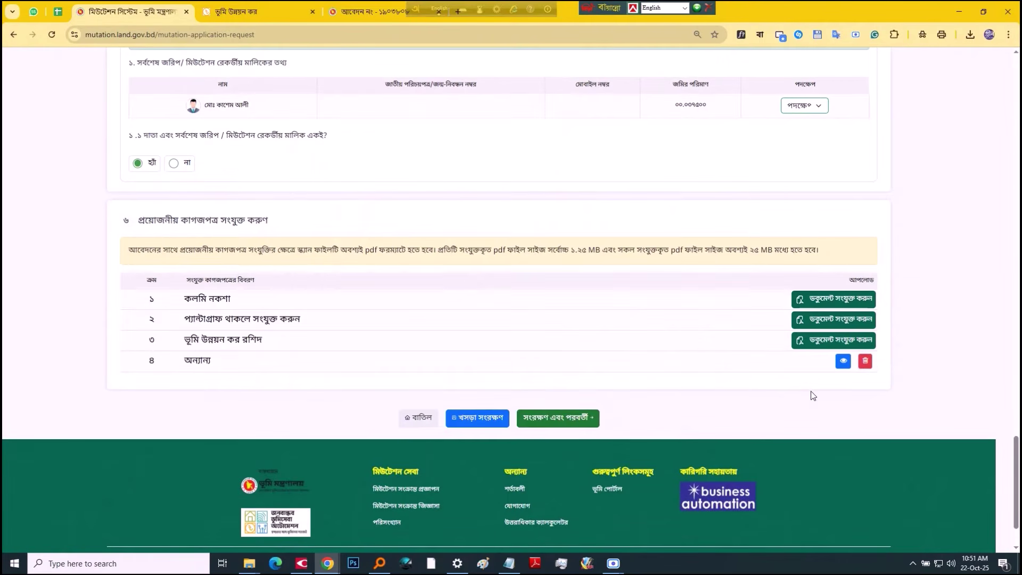
Step: Preview the uploaded document, then save the details and continue to the declaration
click(843, 362)
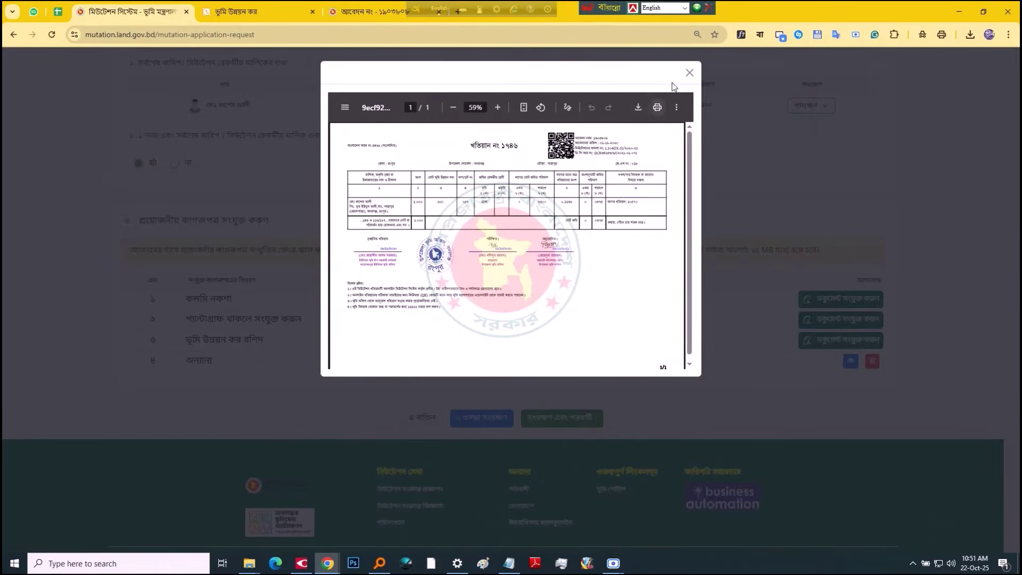
click(692, 72)
scroll(701, 241, up, 4)
scroll(692, 266, down, 5)
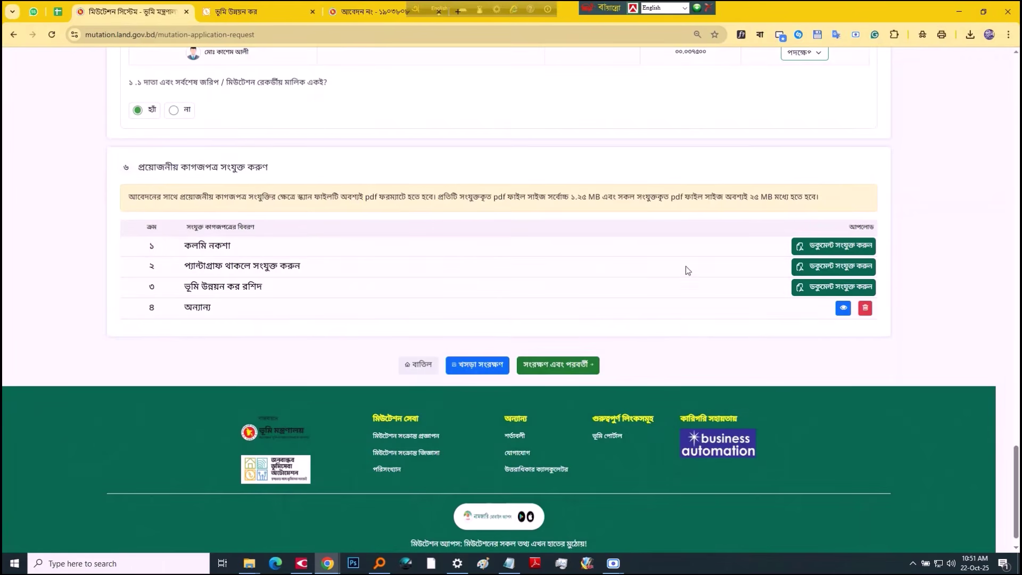
click(583, 362)
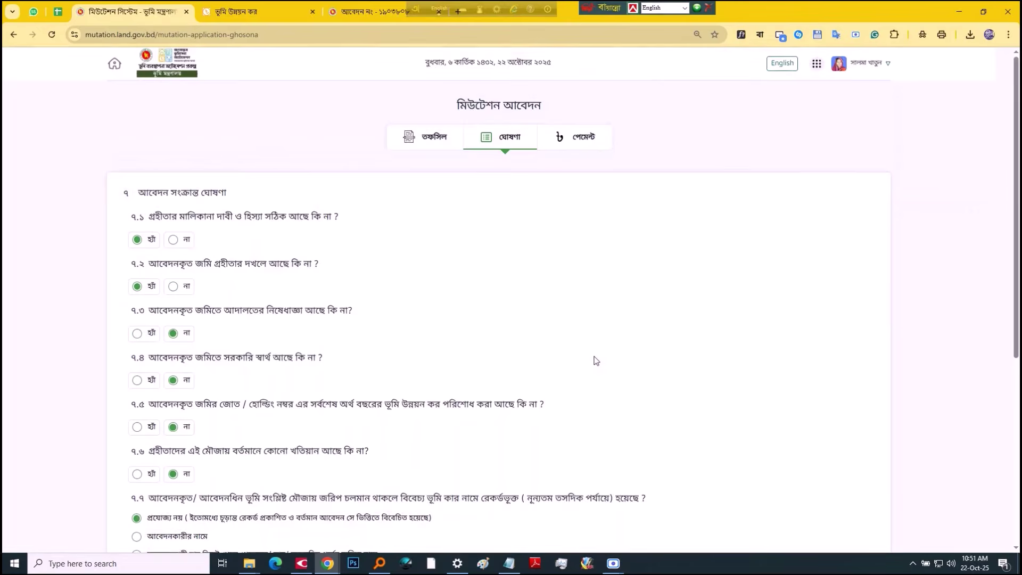
Step: Submit and confirm the application, then pay the 50 Taka fee via Internet Banking with bKash
scroll(453, 323, down, 10)
click(614, 389)
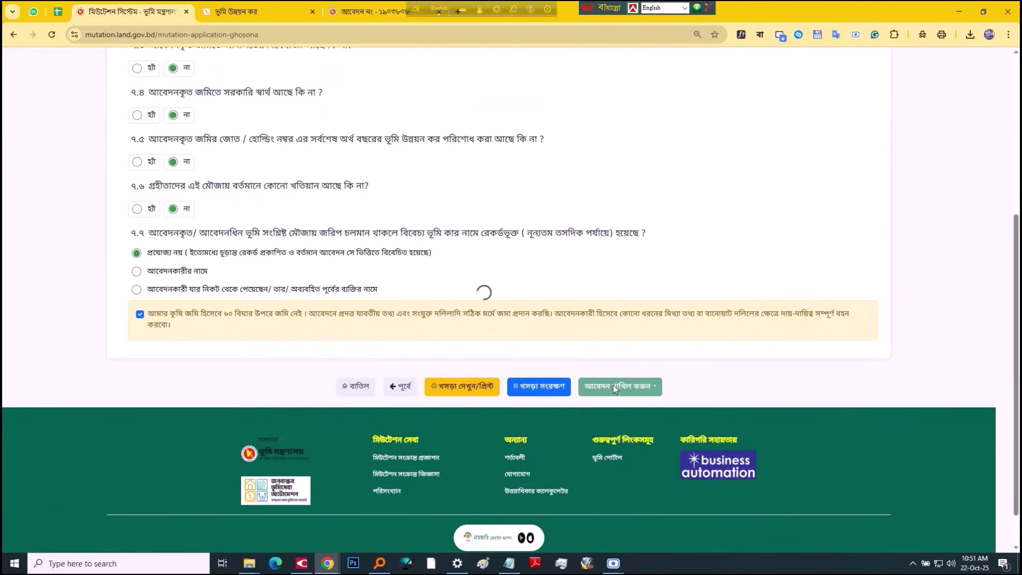
click(653, 311)
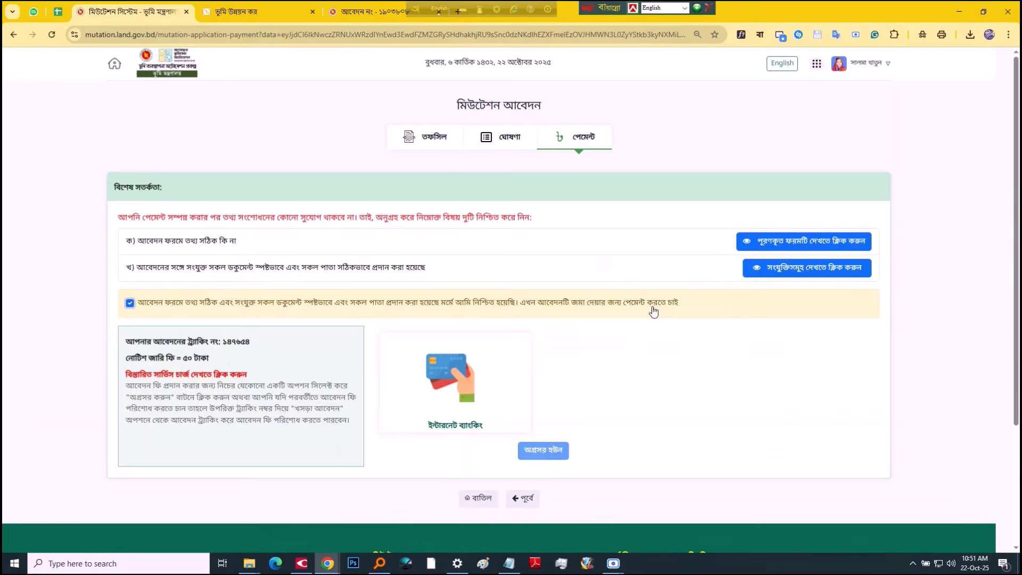
click(511, 383)
click(543, 450)
click(669, 153)
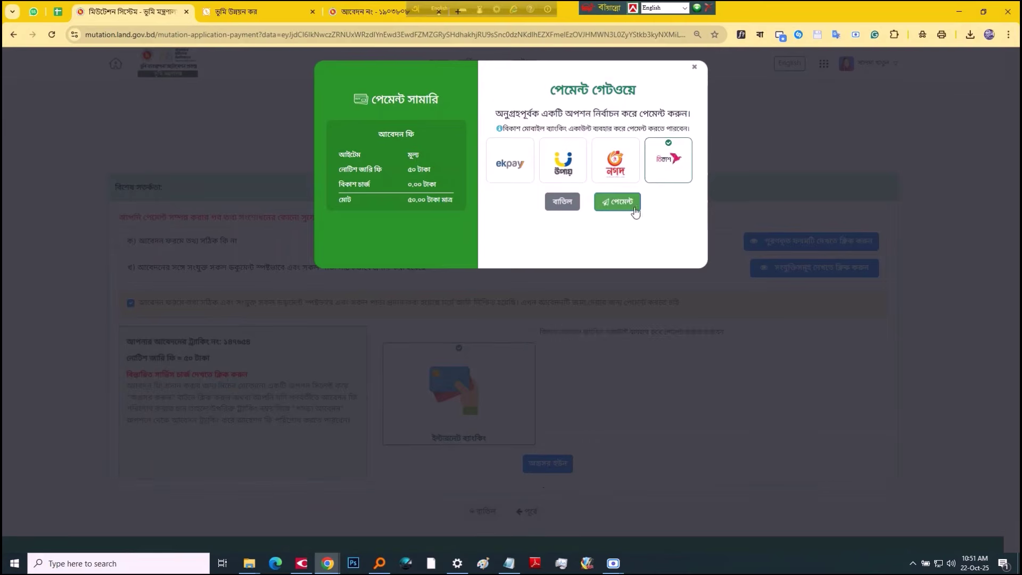
click(629, 206)
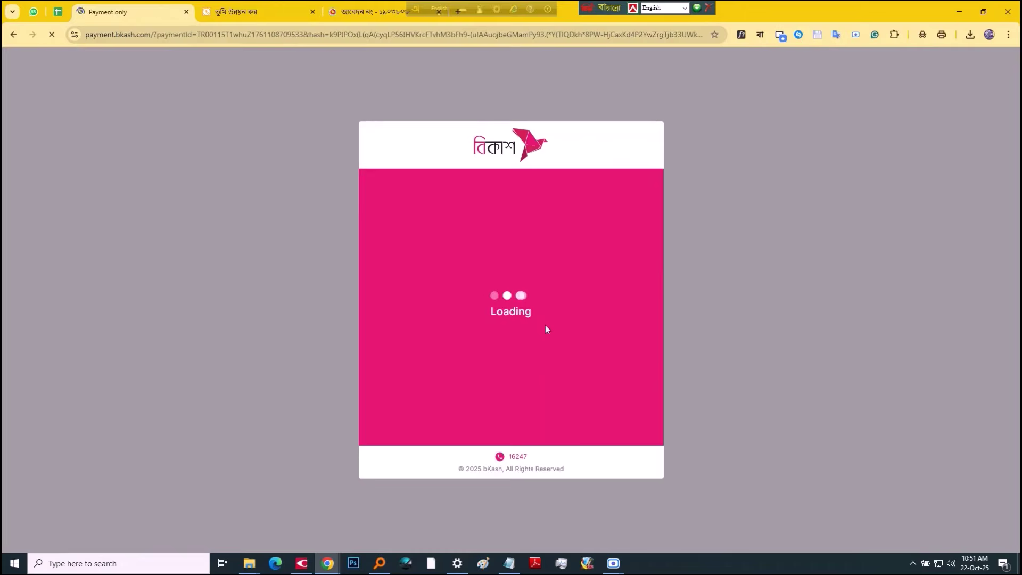
Step: Enter the bKash wallet number, verification code and PIN, confirming each to pay ৳50
text(01)
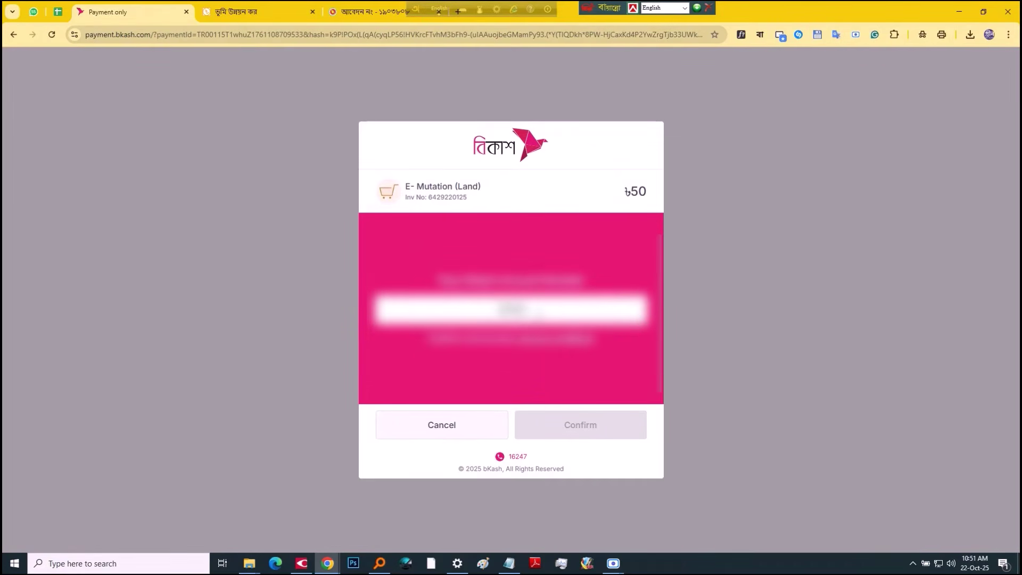
text(?????????)
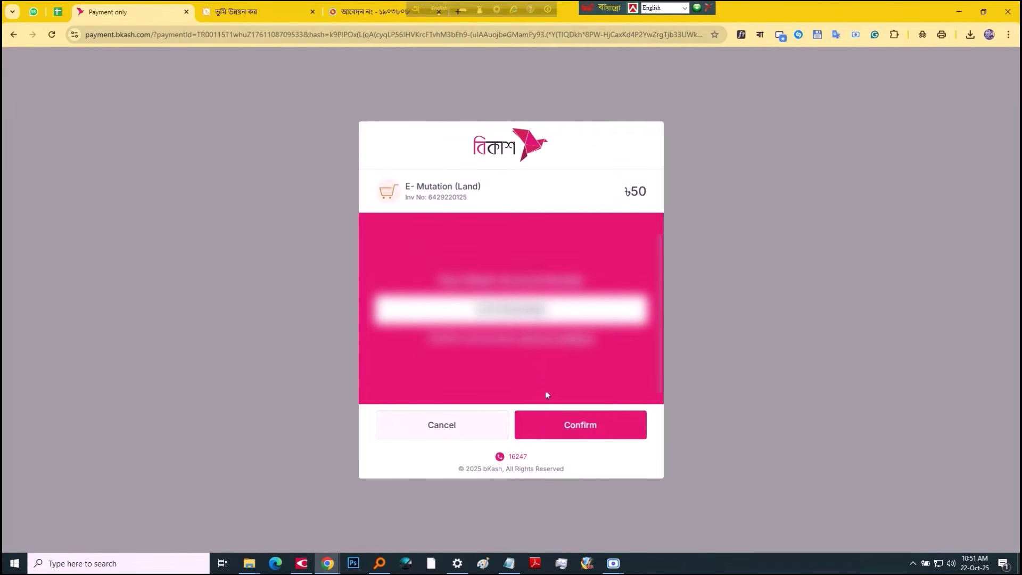
click(570, 427)
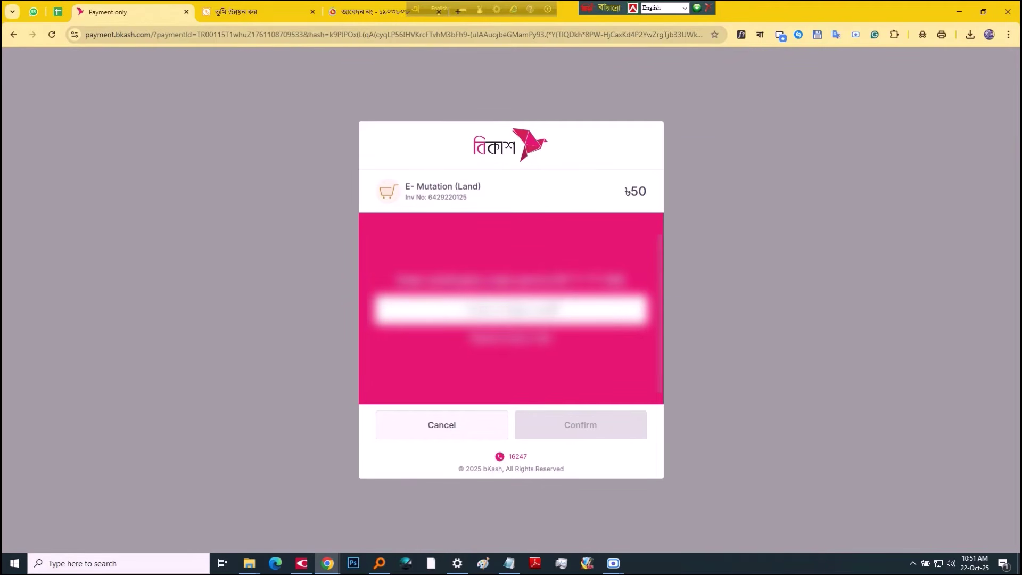
text(?)
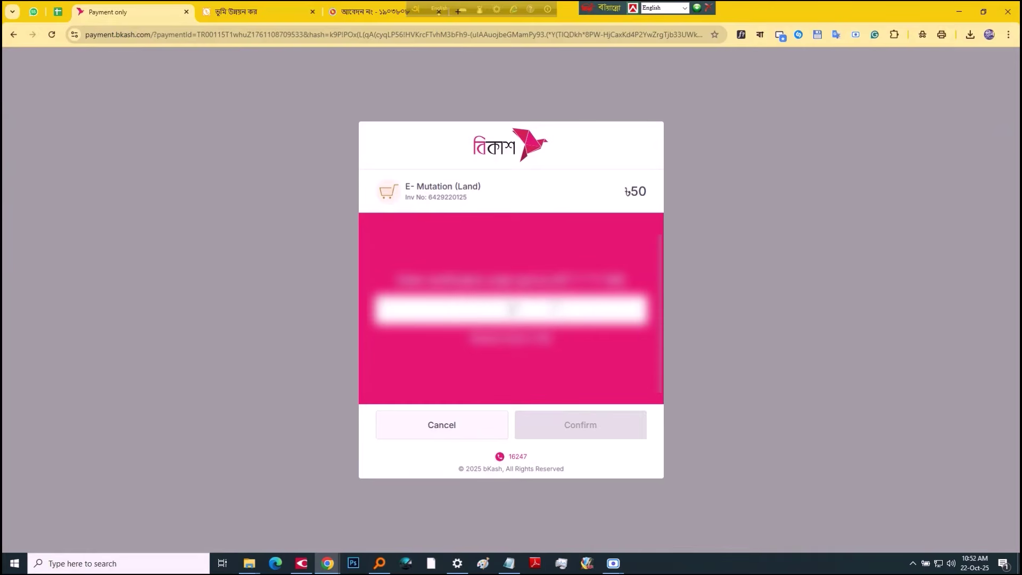
text(?)
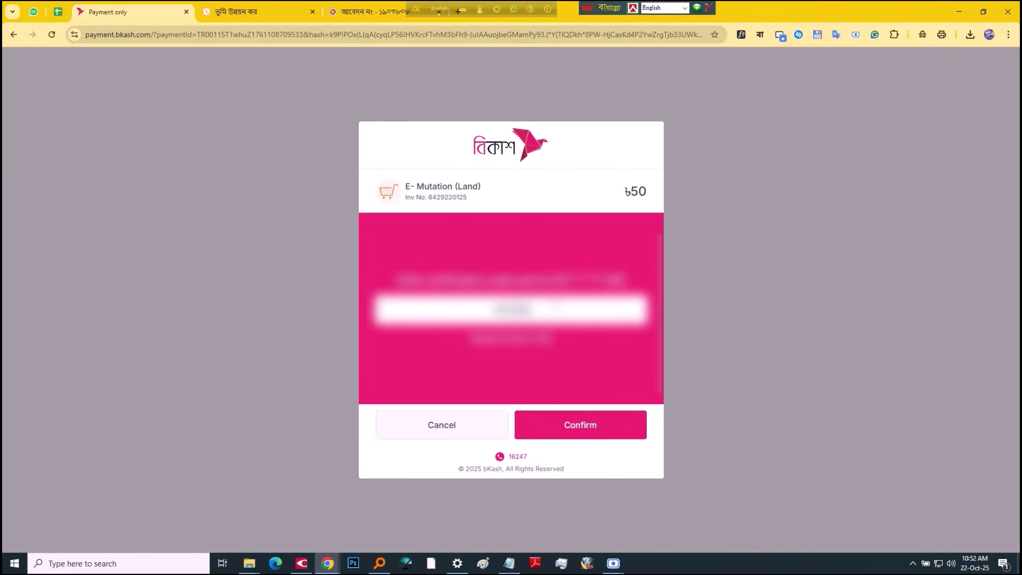
click(589, 418)
text(?????)
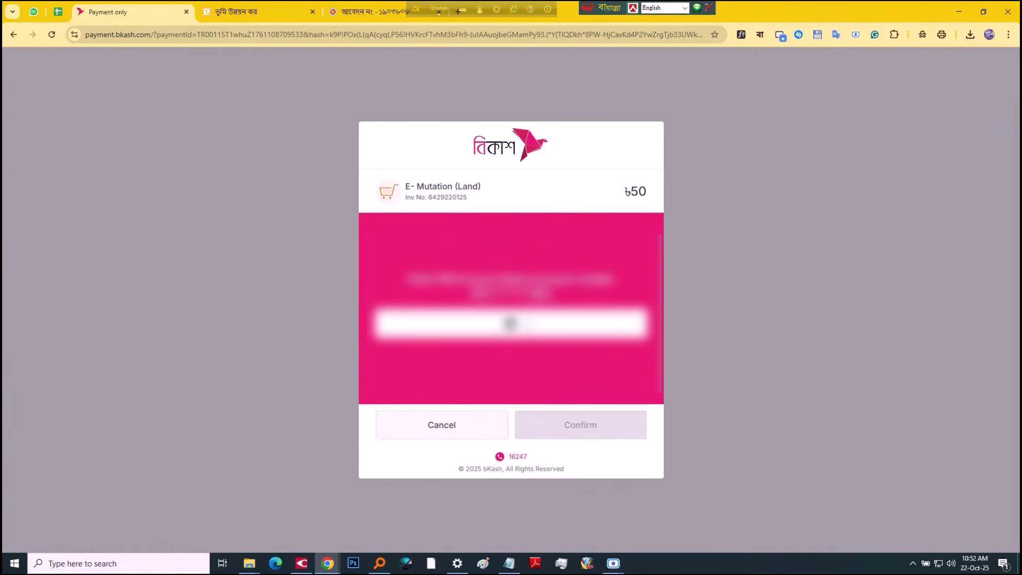
click(570, 424)
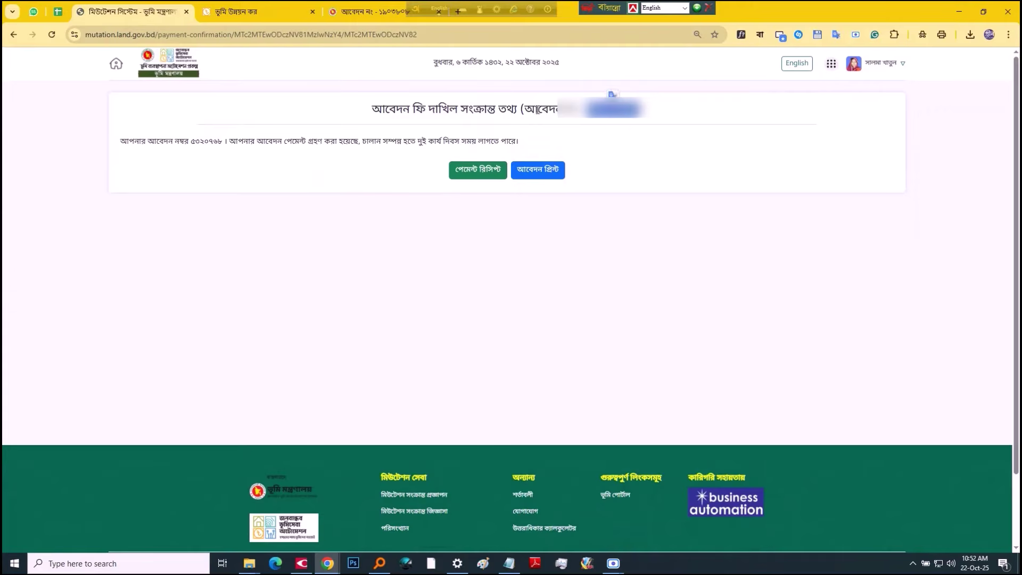
Step: Highlight the payment-confirmation page title to check that the application fee was received
drag(525, 110, 637, 110)
click(604, 134)
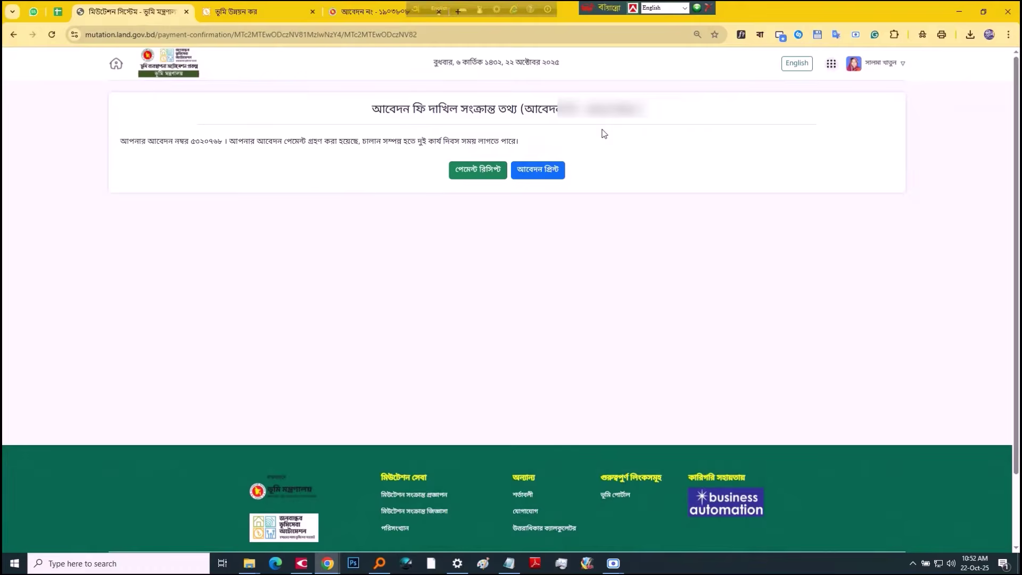
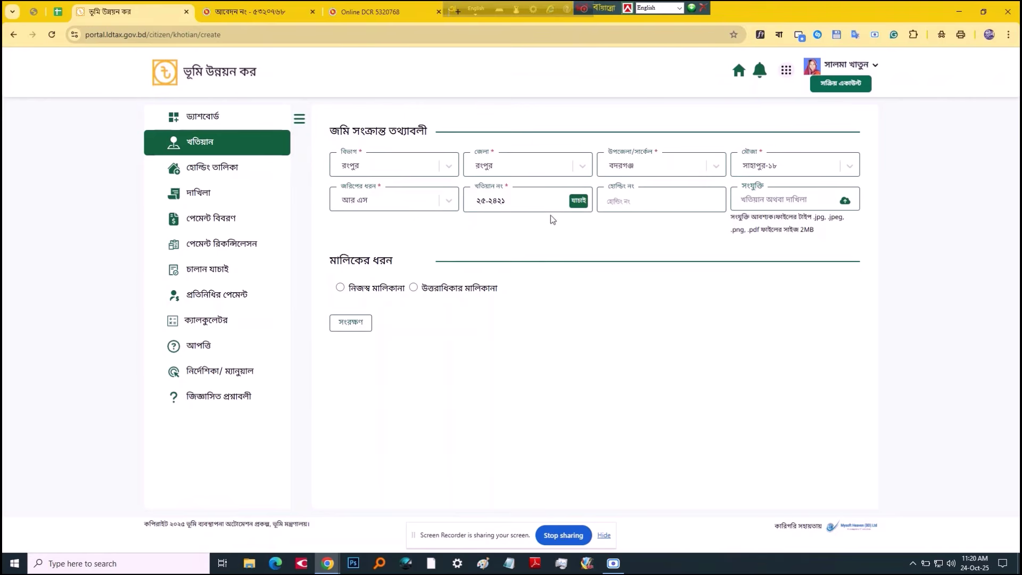
drag(529, 202, 471, 206)
key(ctrl+c)
click(651, 205)
key(ctrl+v)
Step: Attach the matching khatian PDF from the owner's land documents folder
click(770, 200)
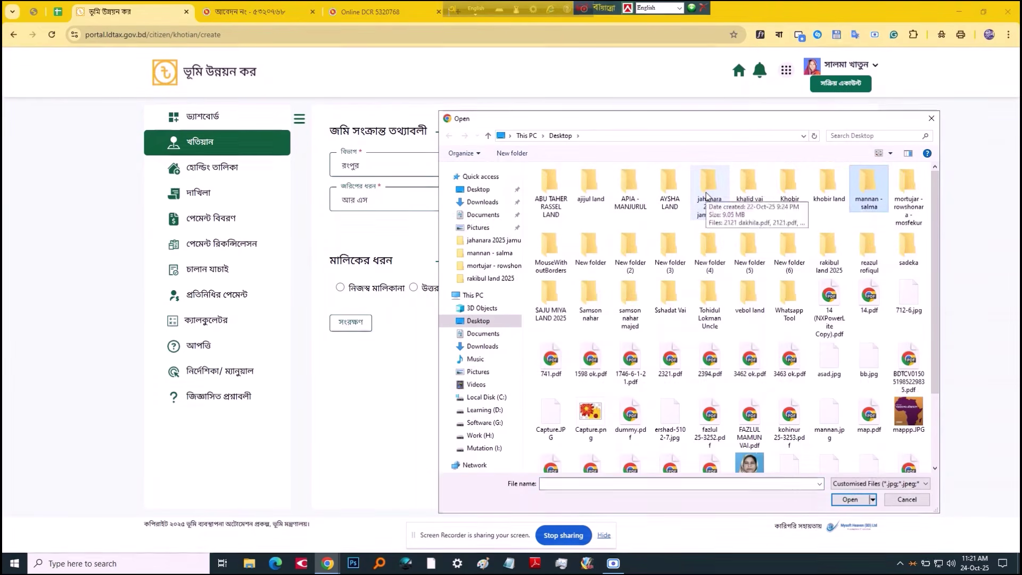
double_click(871, 191)
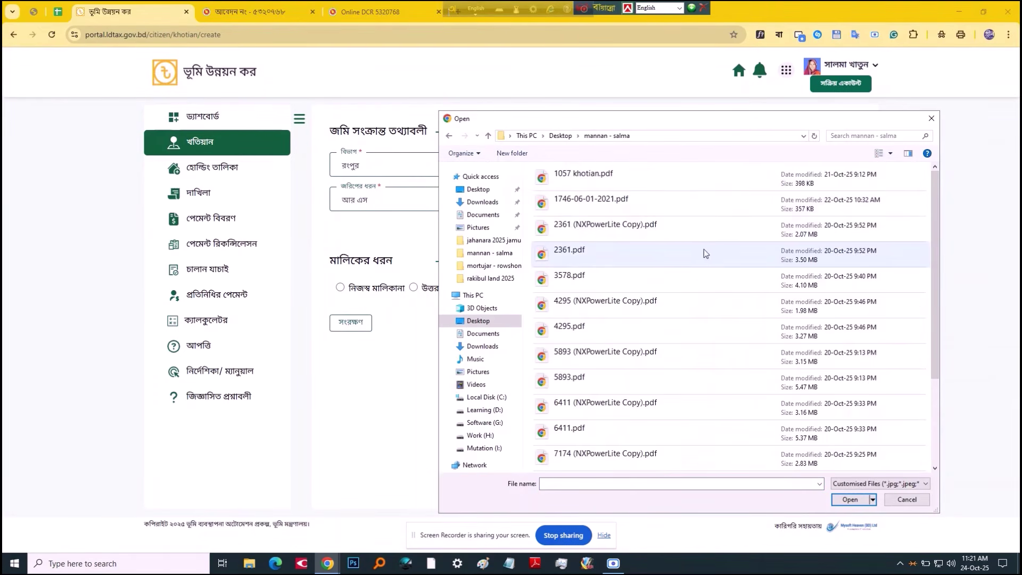
click(648, 223)
scroll(660, 277, down, 3)
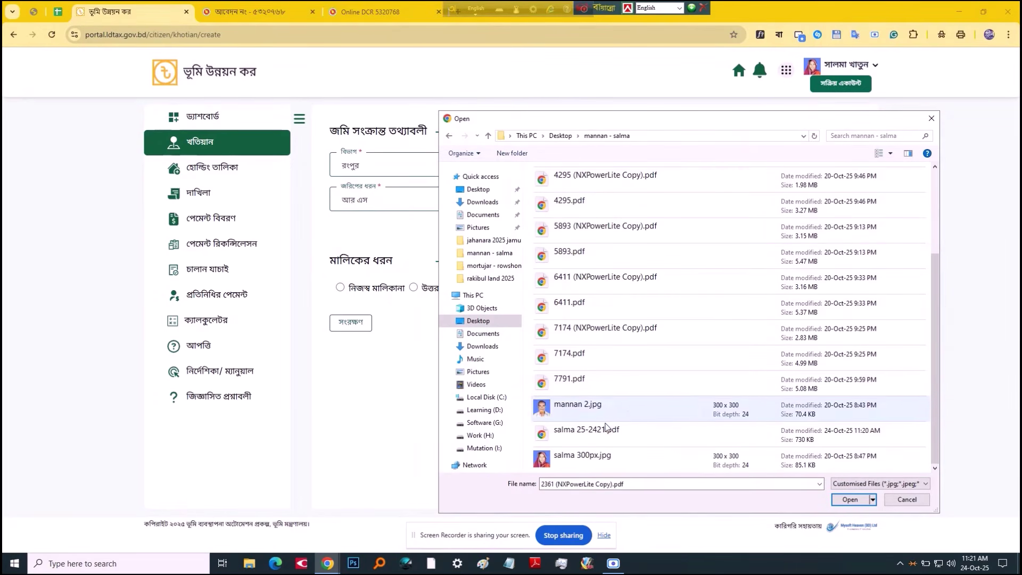
click(608, 432)
double_click(594, 435)
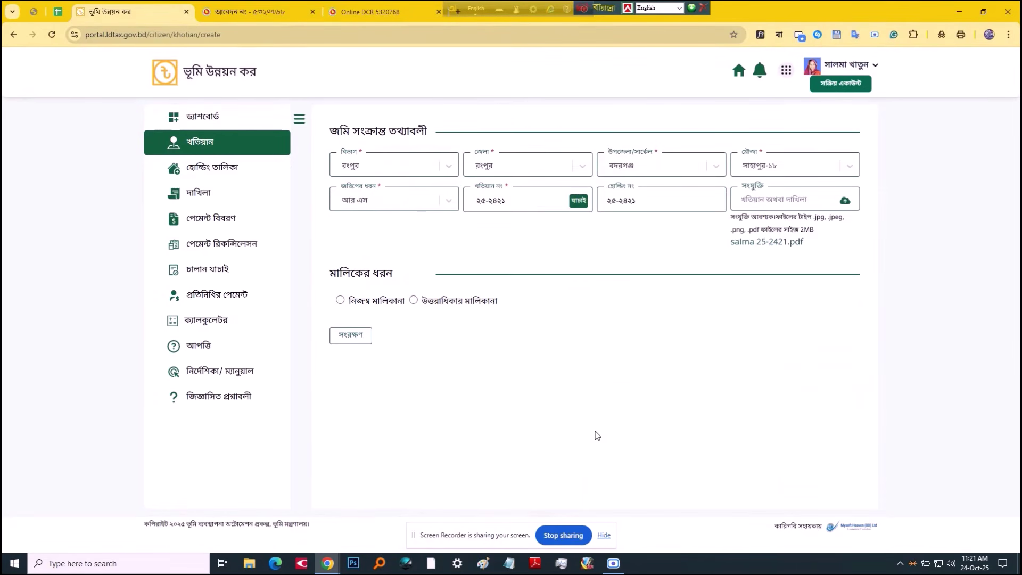
Step: Choose নিজস্ব মালিকানা ownership, save the khatian, then view and close its details
click(388, 305)
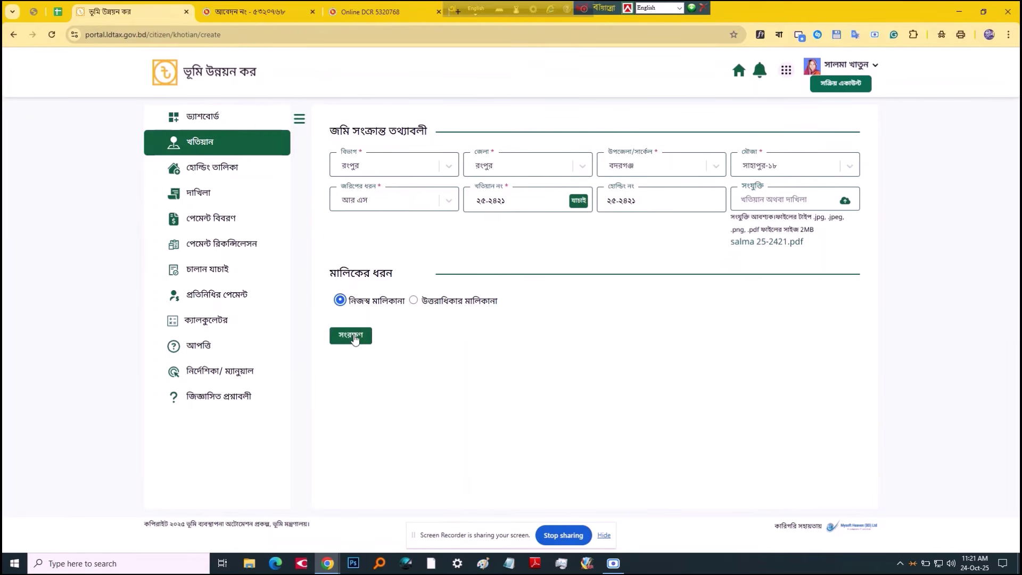
click(354, 341)
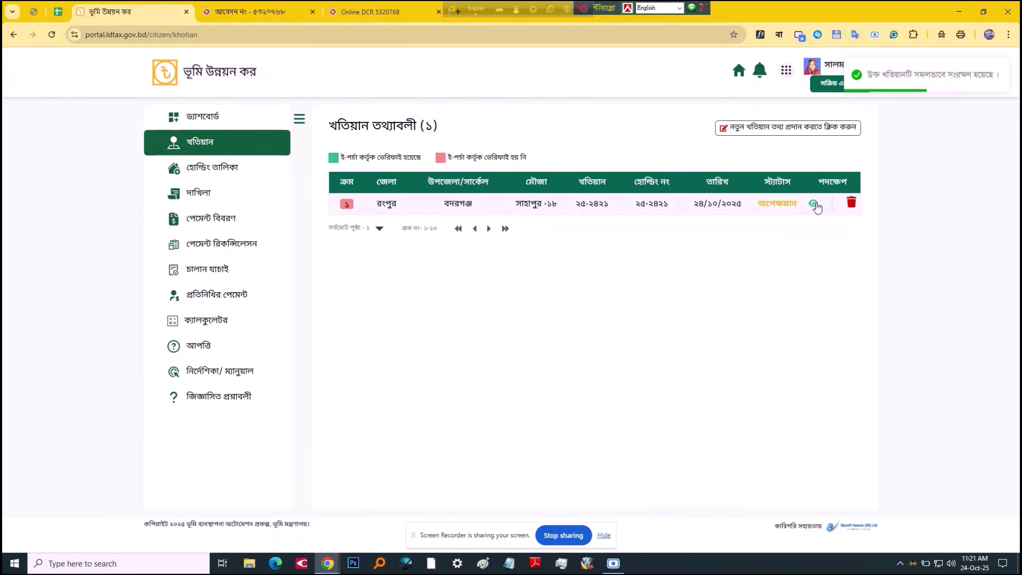
click(814, 203)
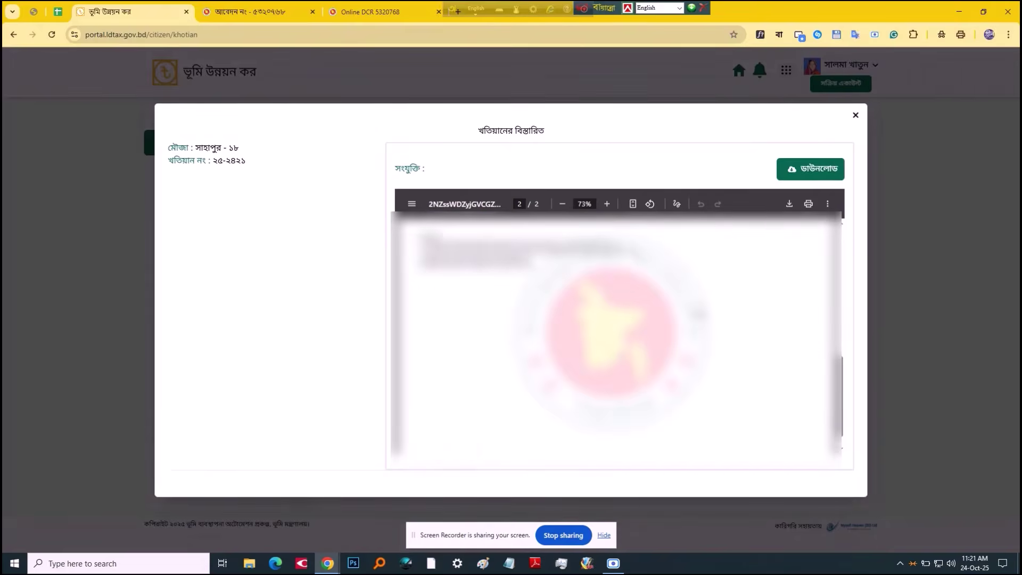
click(856, 115)
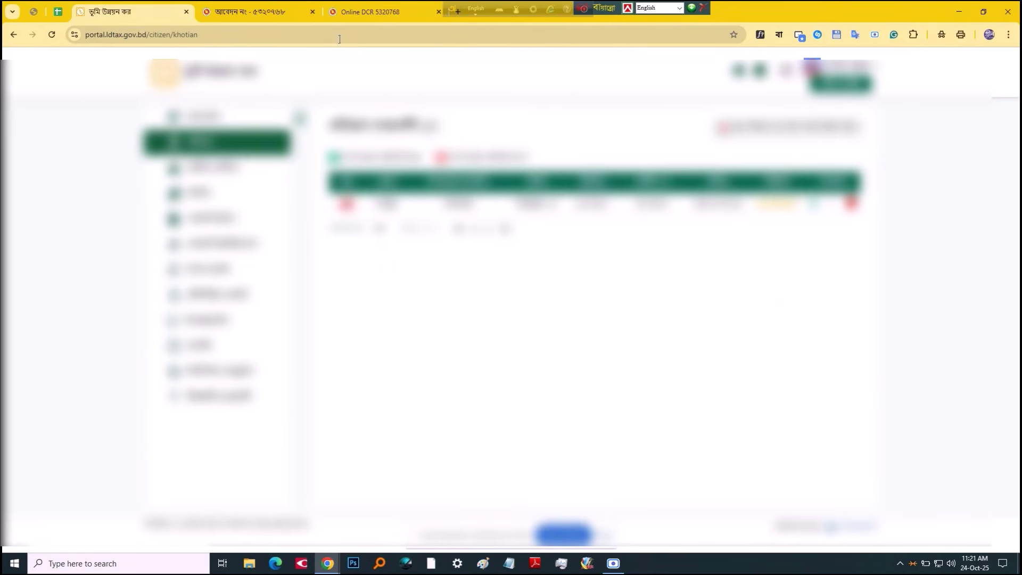
Step: Download the khatian PDF from the e-Mutation page under its existing file name
click(253, 11)
click(474, 36)
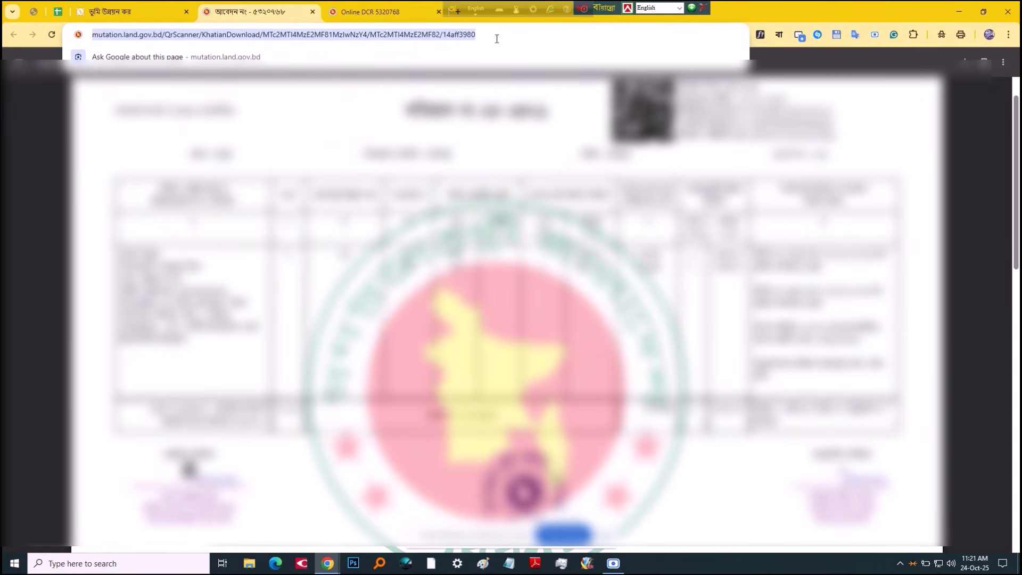
click(886, 113)
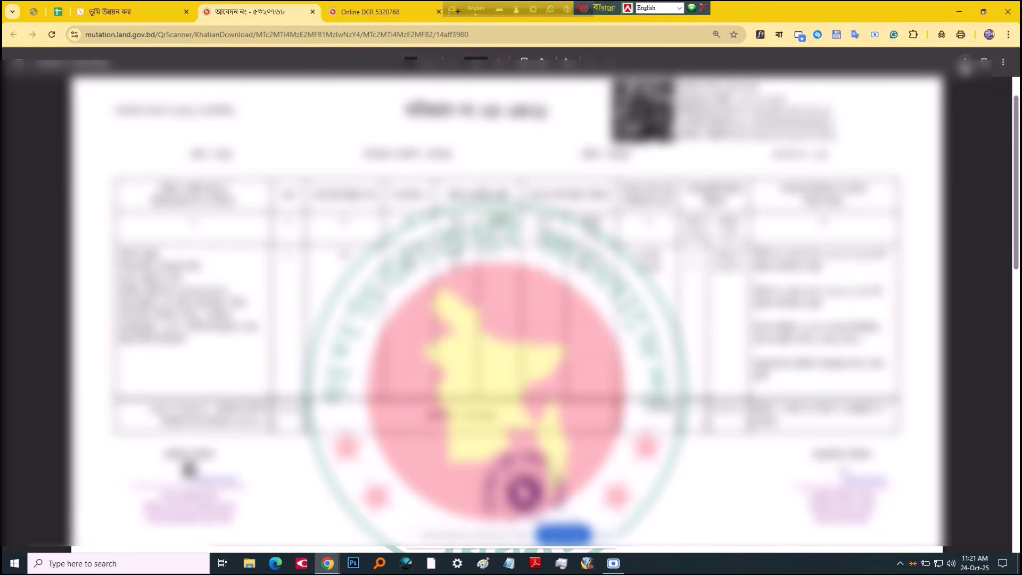
click(965, 63)
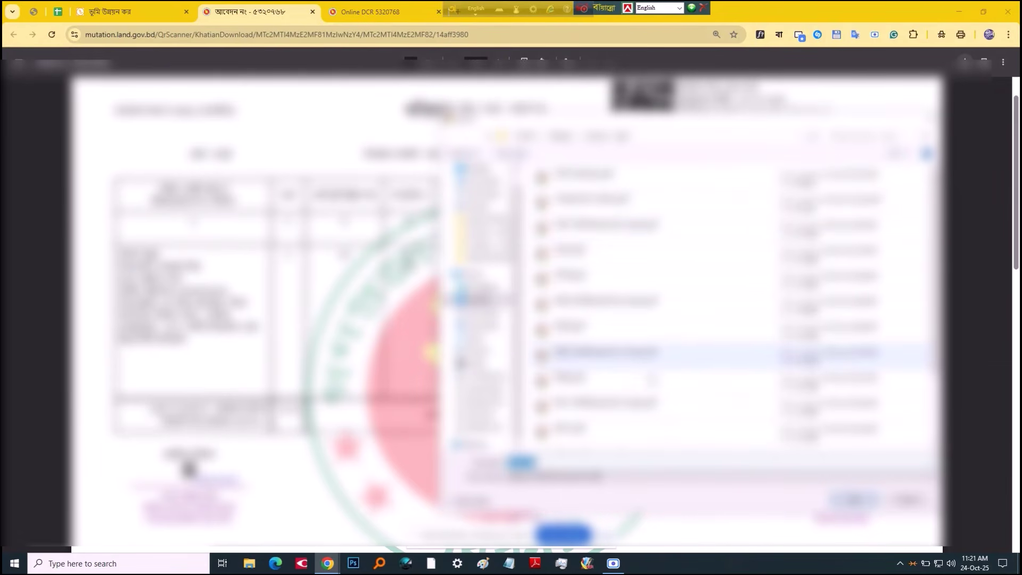
scroll(650, 377, down, 2)
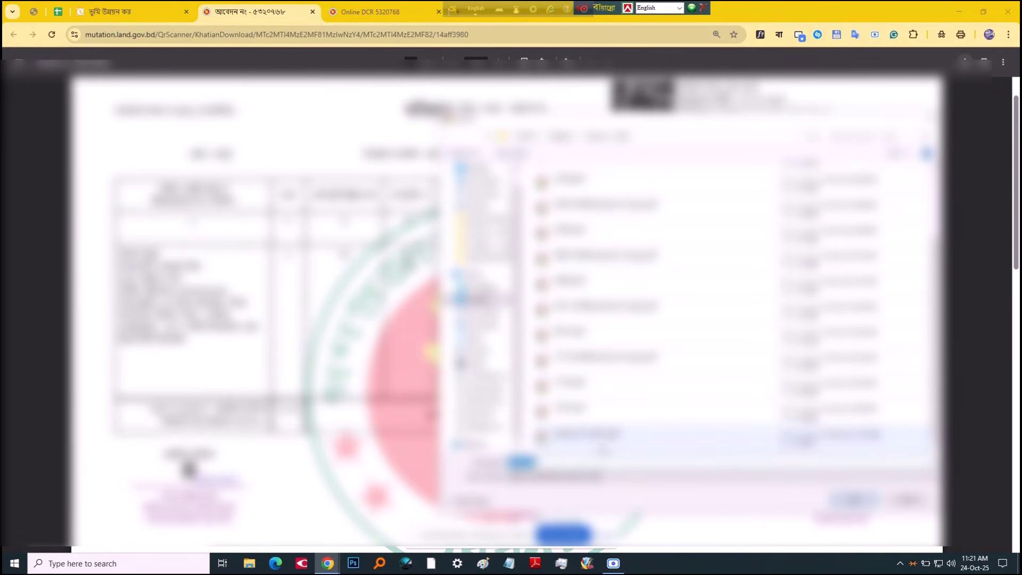
click(601, 436)
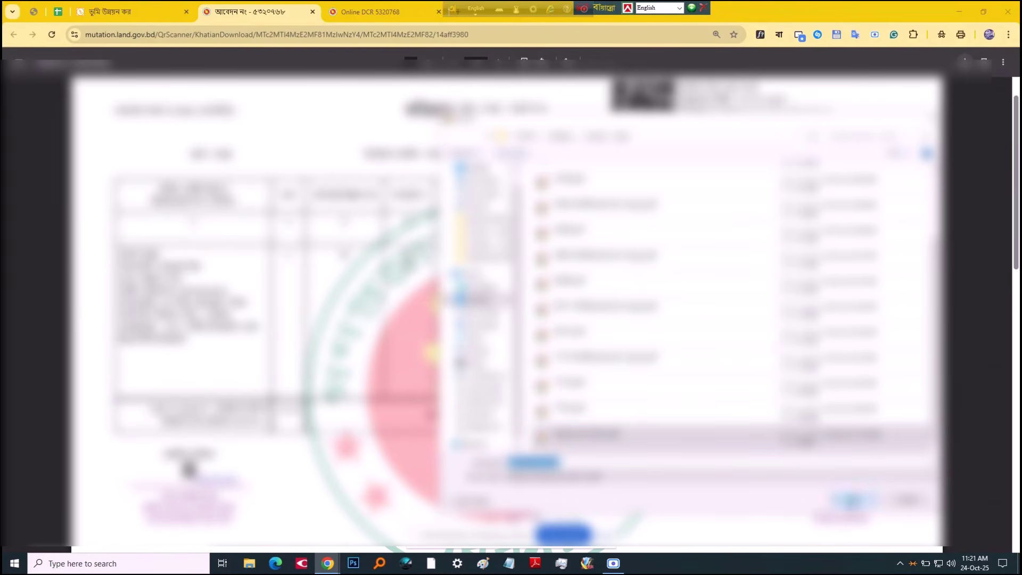
key(Return)
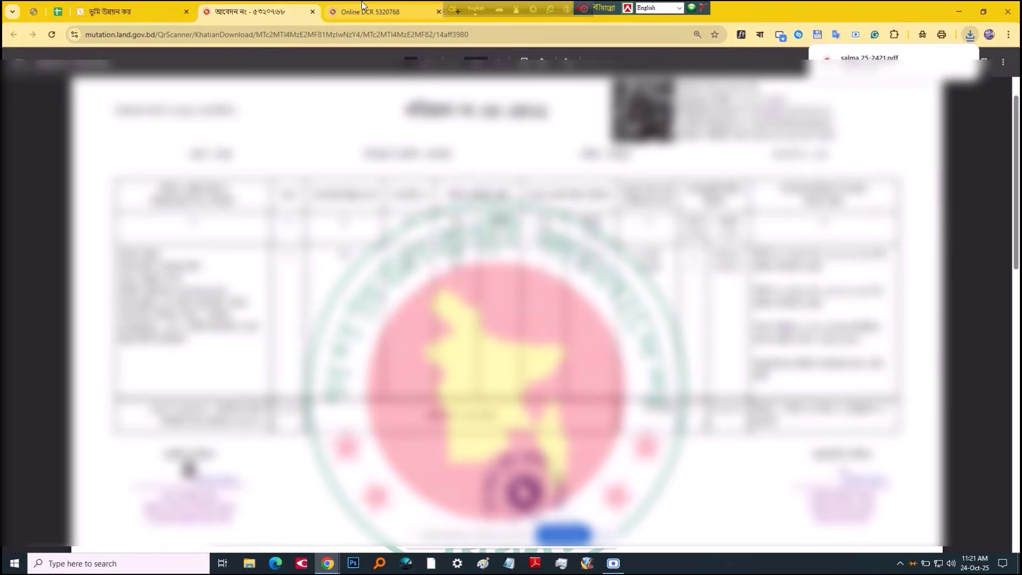
click(362, 1)
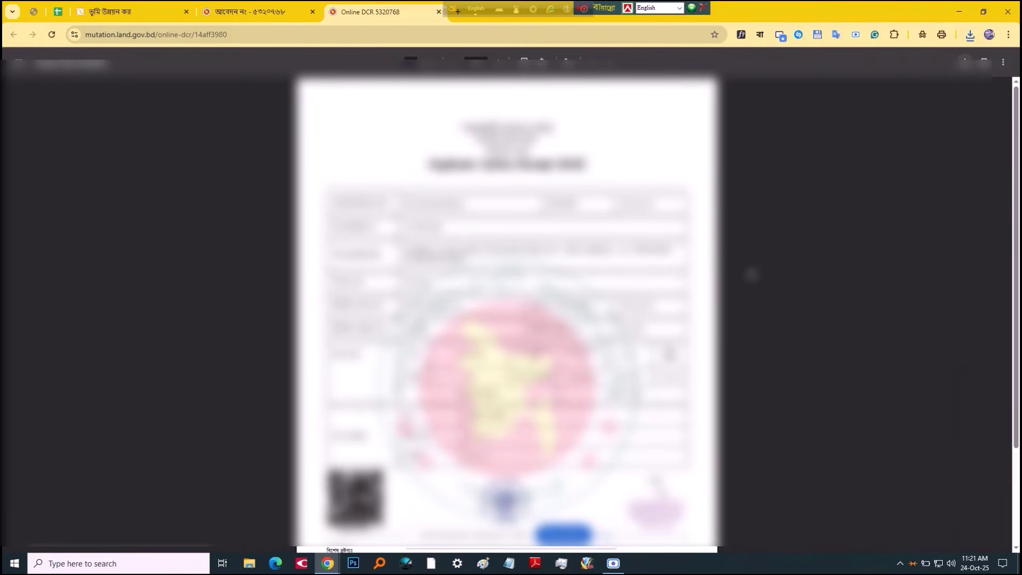
key(ctrl+s)
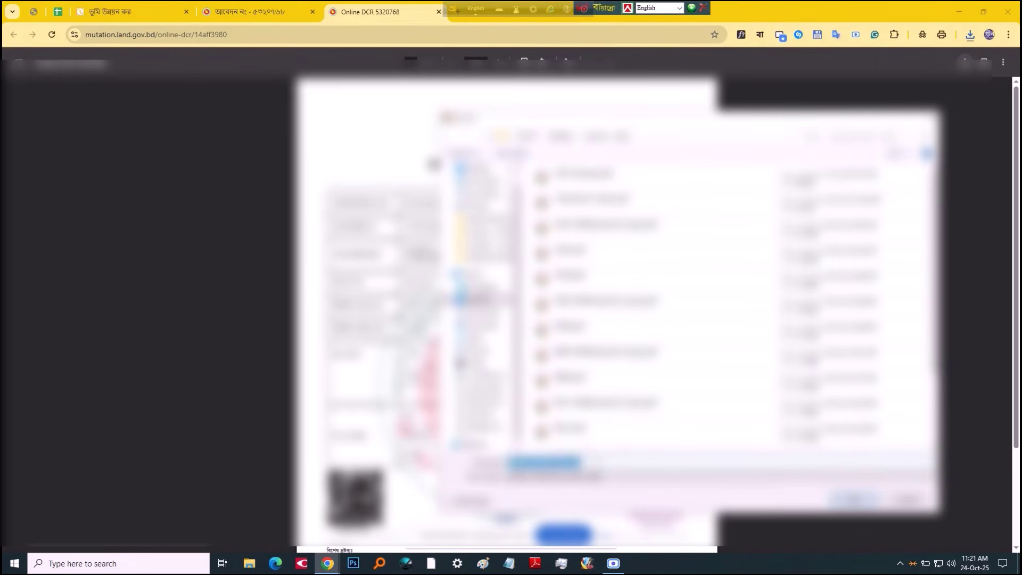
key(ctrl+a)
text(DCR)
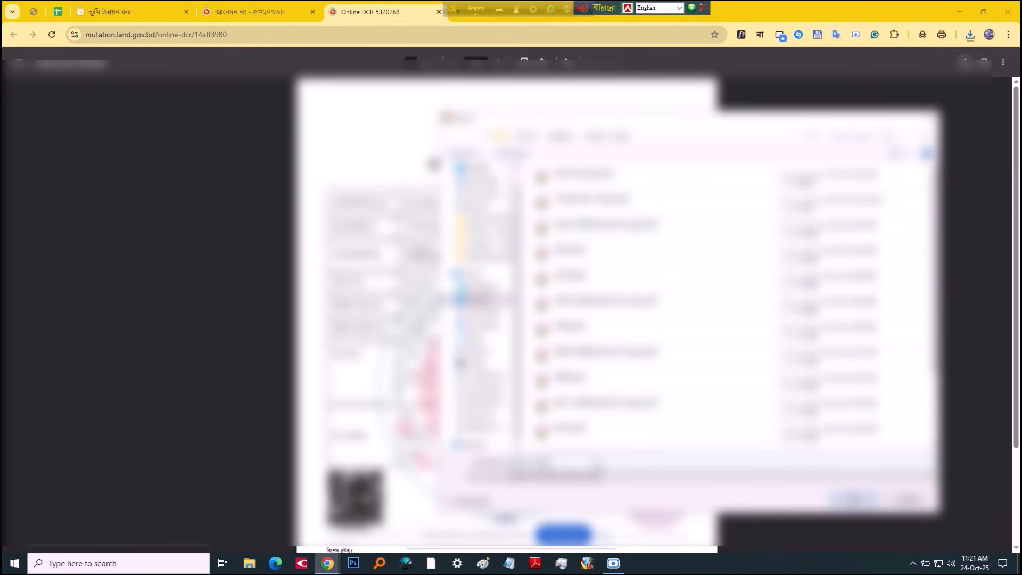
click(854, 499)
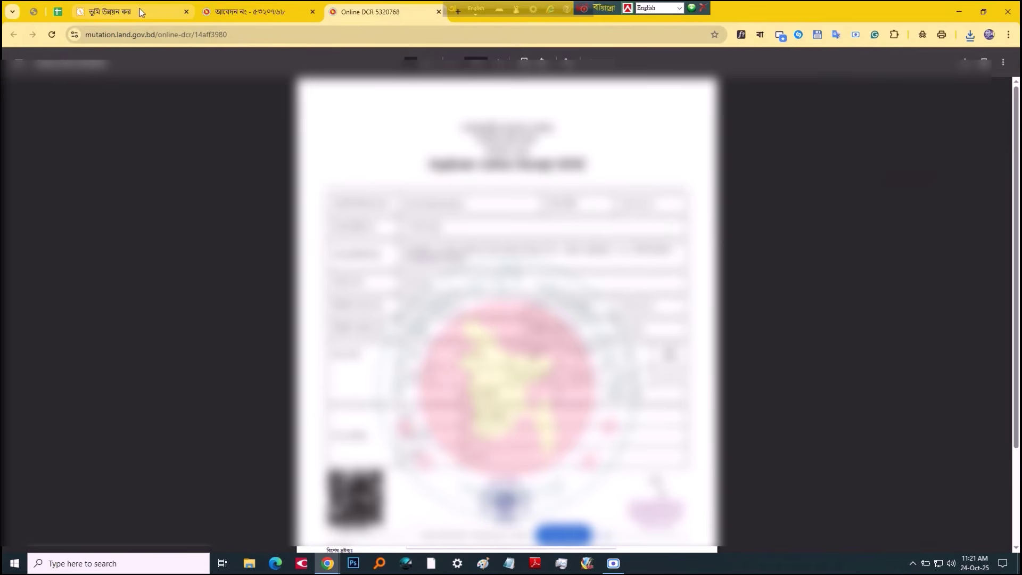
click(245, 11)
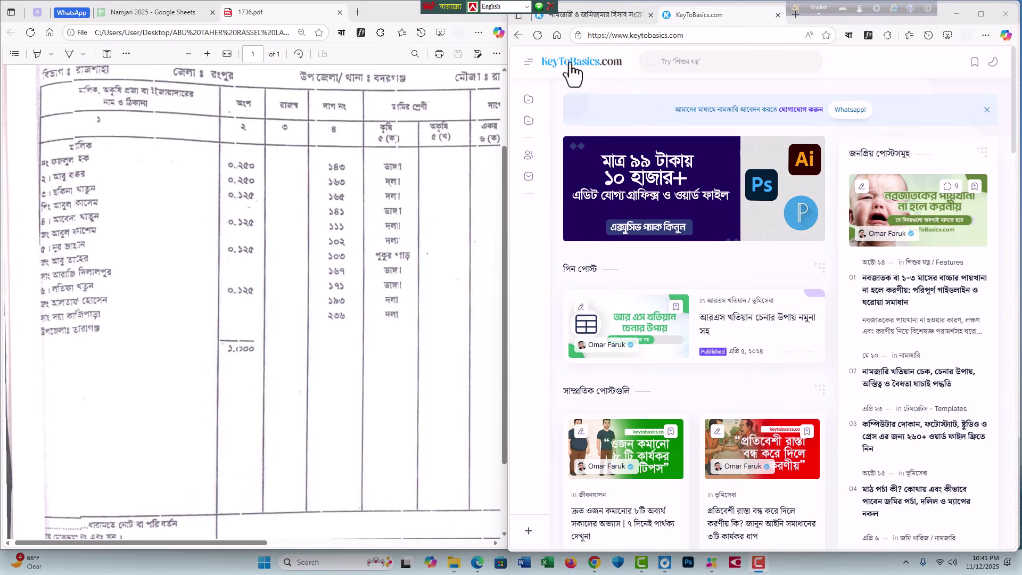
Step: Open the khatian share calculator from the land tools page and enter share 0.250
scroll(837, 405, down, 1)
scroll(837, 405, down, 20)
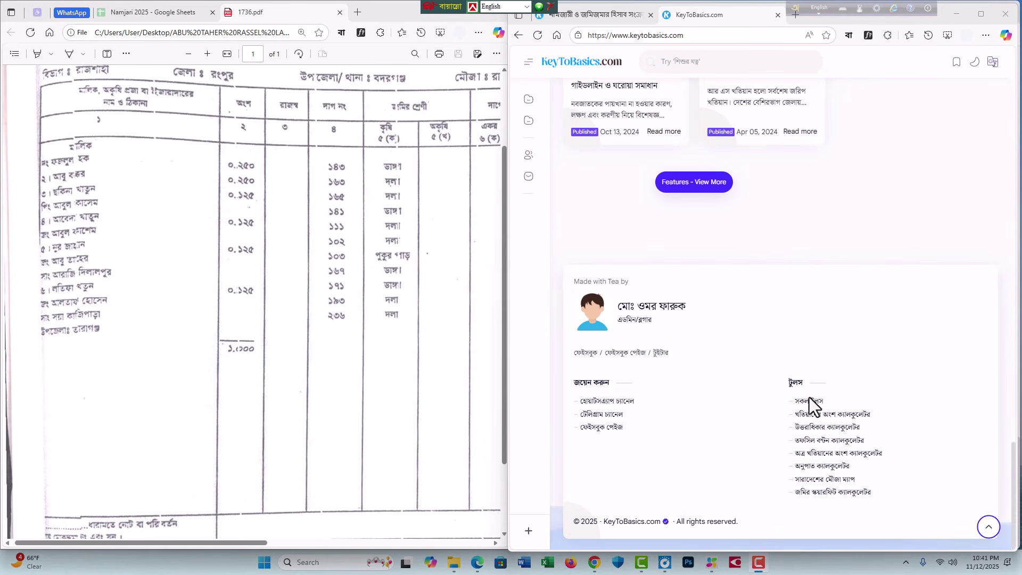
click(807, 403)
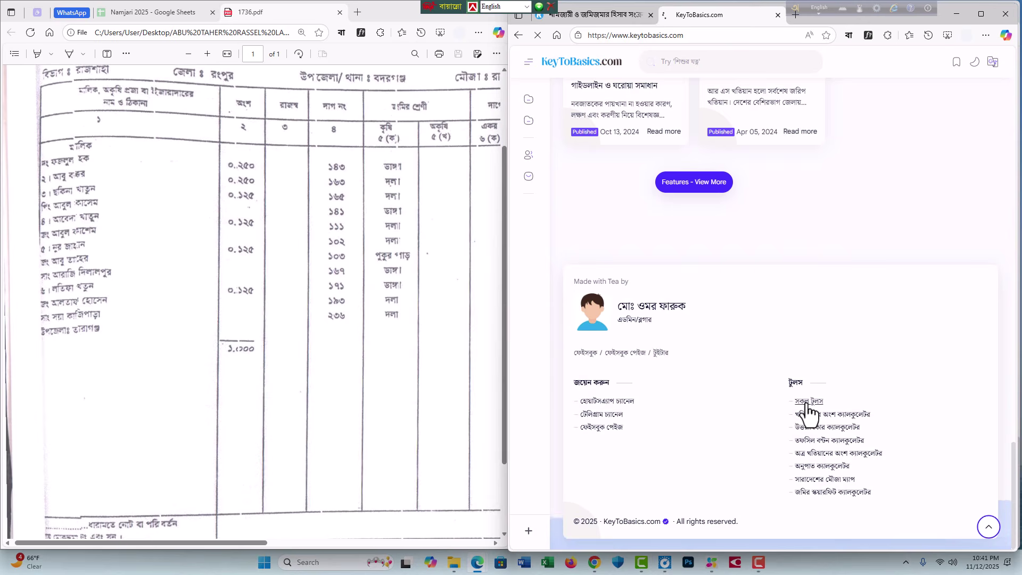
scroll(687, 319, down, 4)
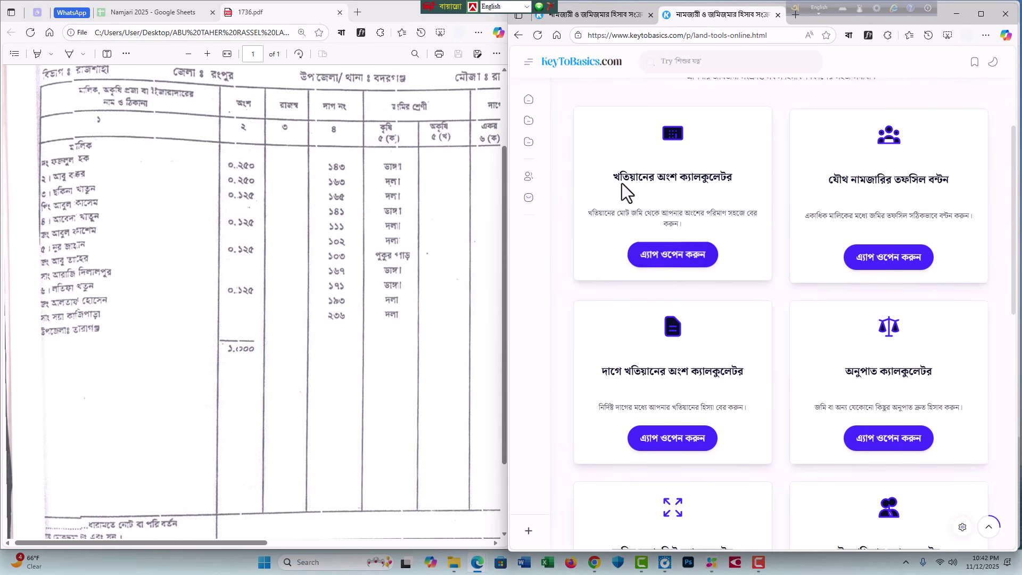
click(666, 258)
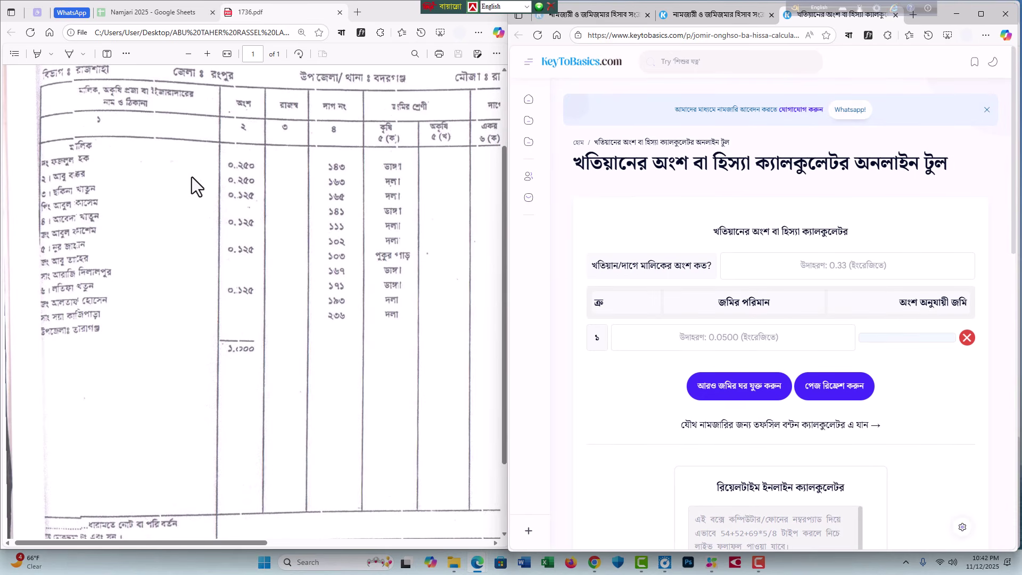
click(840, 268)
text(0.)
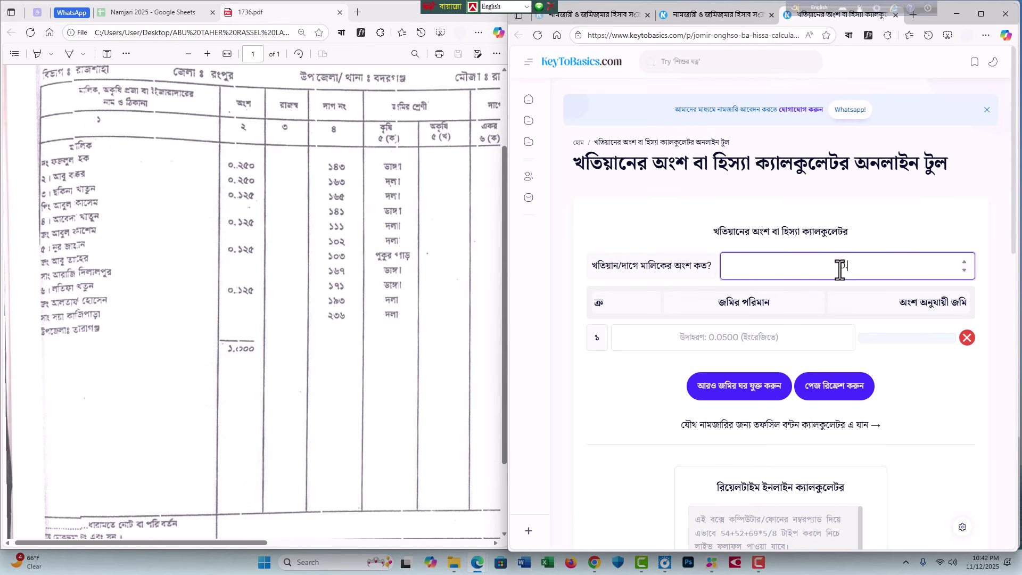
text(250)
Step: Add eight more land rows to the share calculator
drag(251, 543, 411, 544)
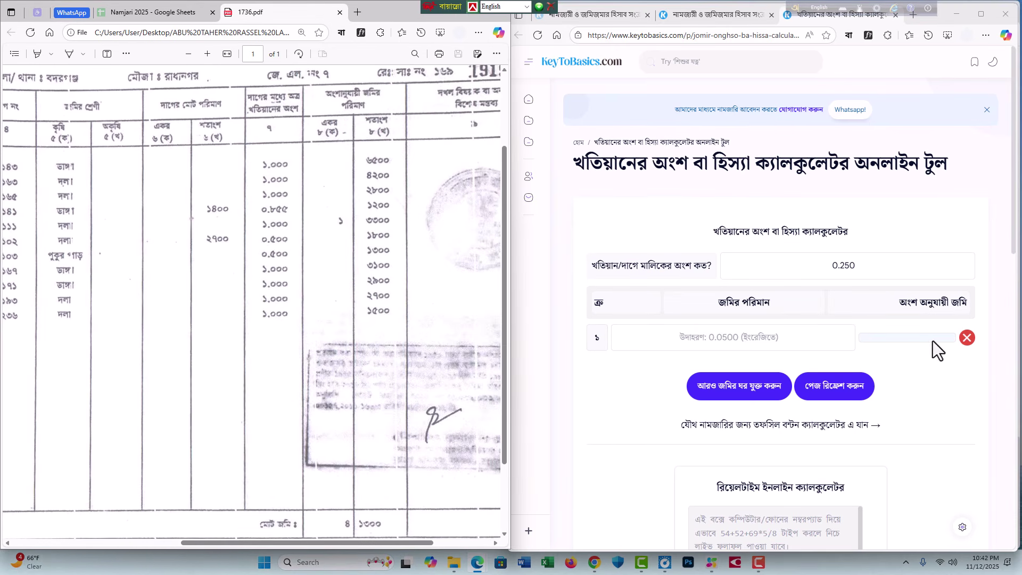
click(733, 392)
click(735, 424)
scroll(751, 354, down, 2)
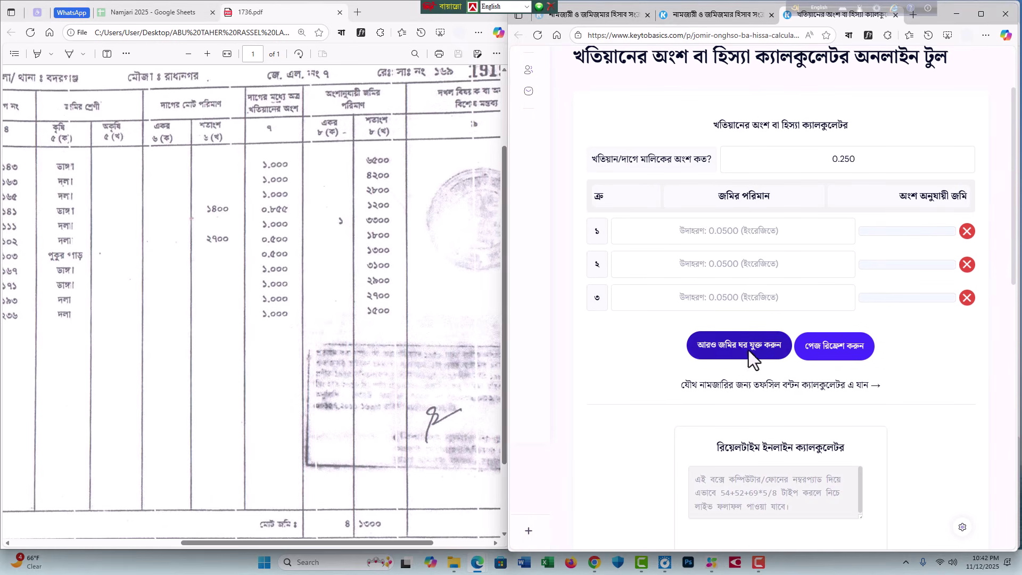
click(749, 350)
click(746, 379)
scroll(751, 373, down, 2)
click(747, 307)
click(748, 340)
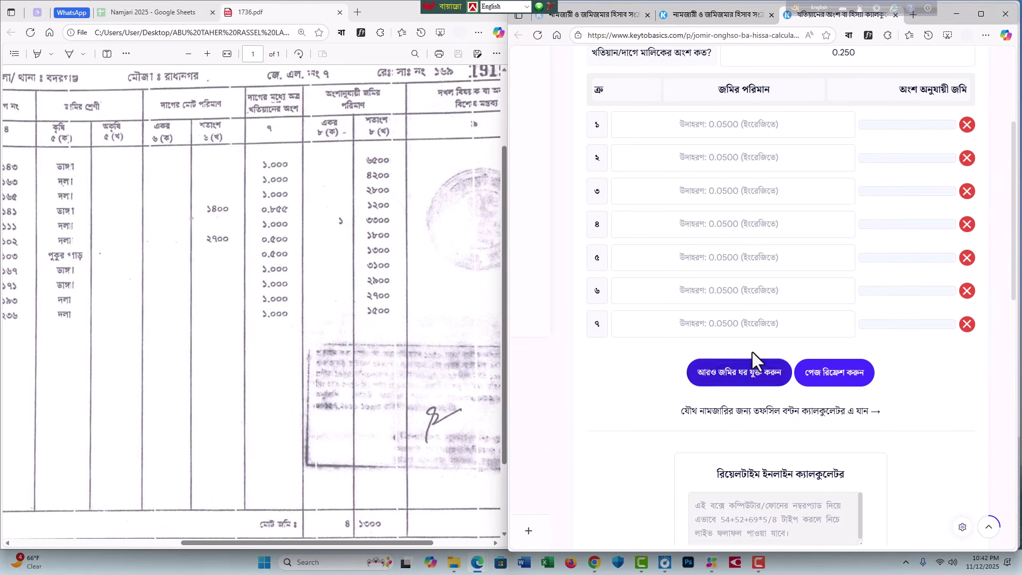
scroll(743, 325, down, 1)
click(745, 319)
scroll(745, 319, down, 3)
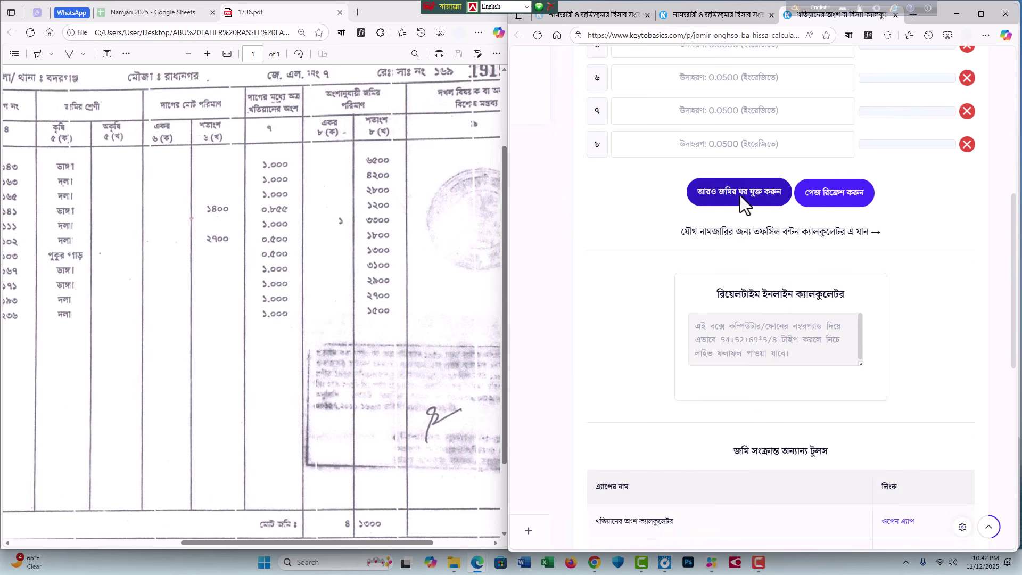
click(740, 196)
scroll(746, 234, up, 5)
Step: Enter the land amounts 65, 42, 28, 12, 133, 18, 13, 27 and 15
click(725, 179)
text(65)
click(716, 213)
text(42)
click(729, 239)
text(28)
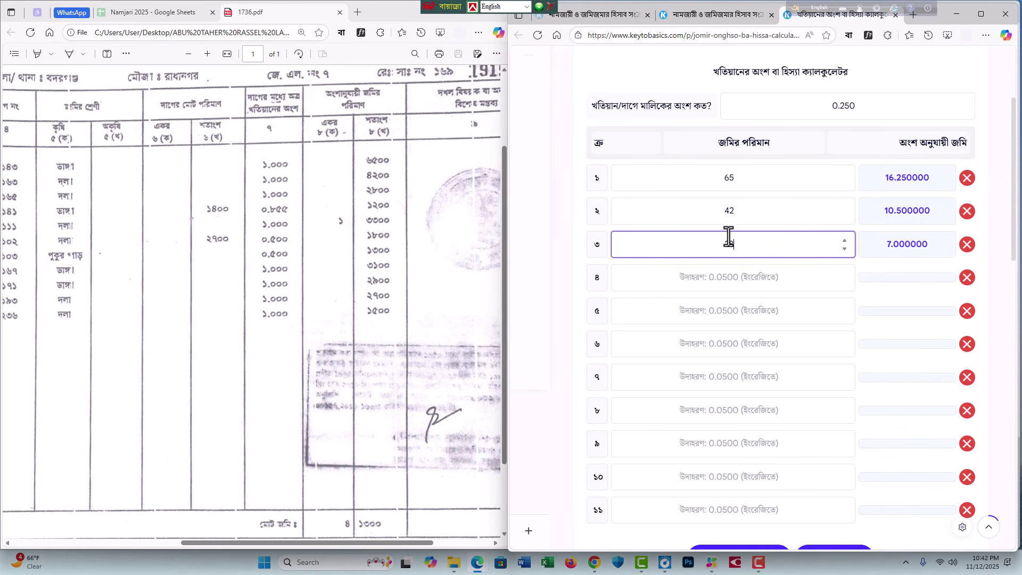
click(727, 276)
text(12)
click(726, 311)
text(133)
click(726, 344)
text(18)
click(724, 377)
text(13)
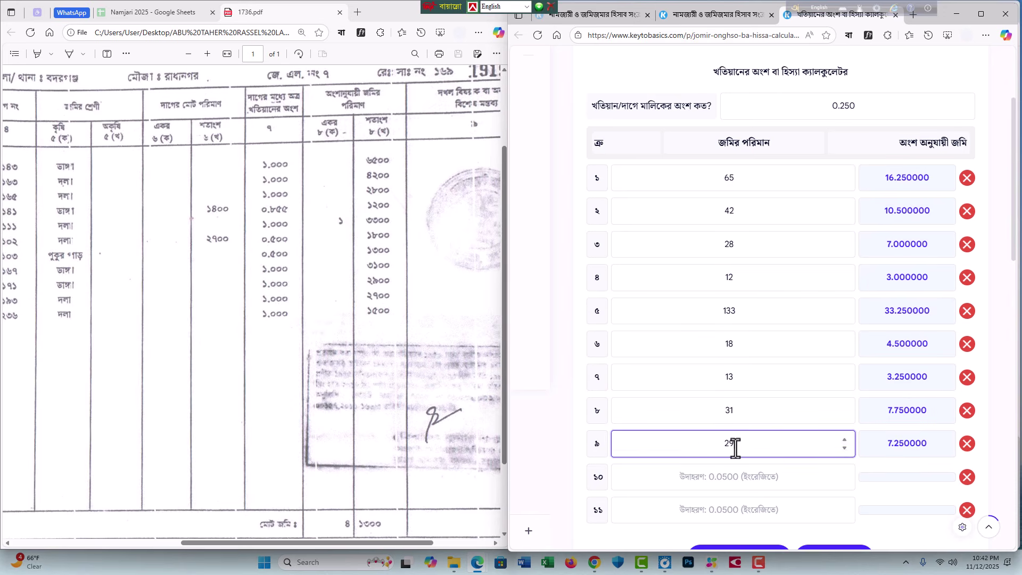
click(730, 476)
text(27)
click(729, 510)
text(15)
Step: Add a twelfth row and enter land amount 413 from the khatian PDF
scroll(732, 511, down, 4)
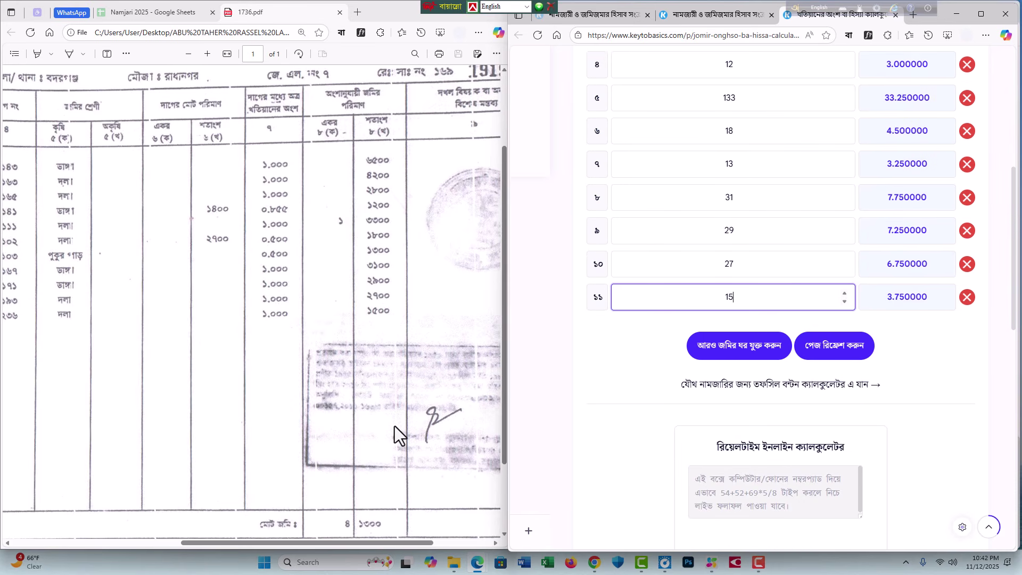
click(394, 425)
scroll(379, 426, down, 2)
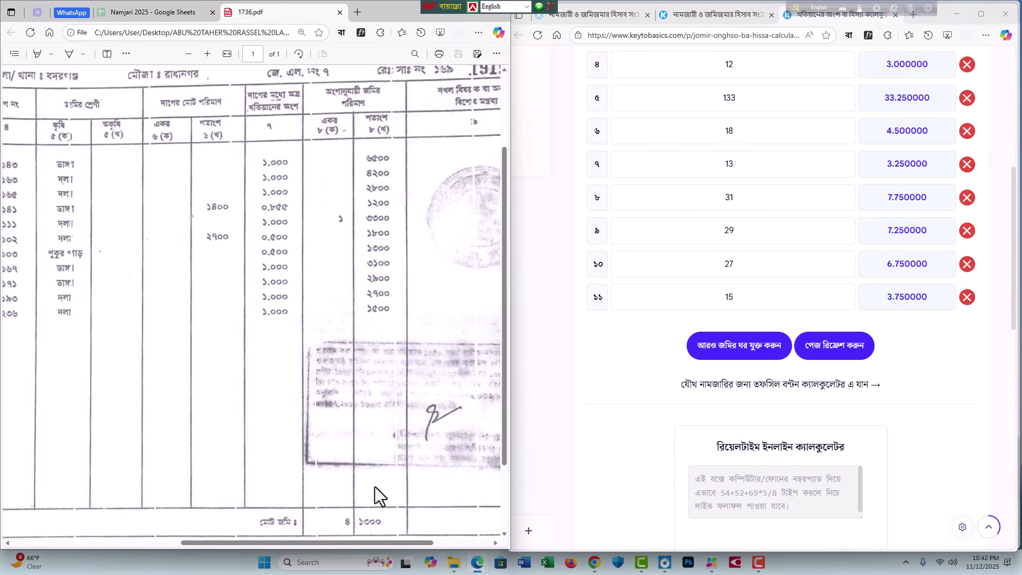
click(719, 347)
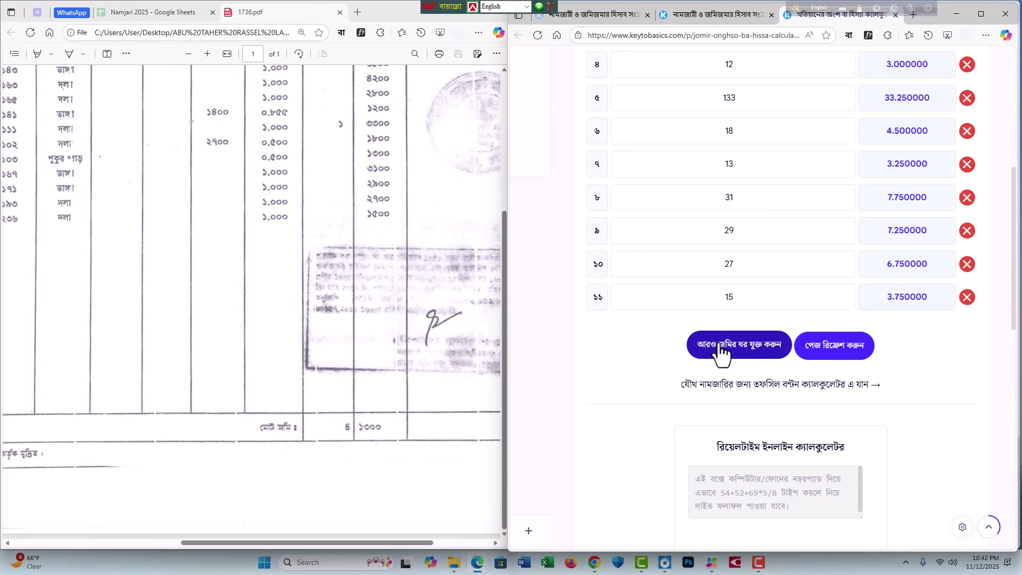
click(736, 337)
text(413)
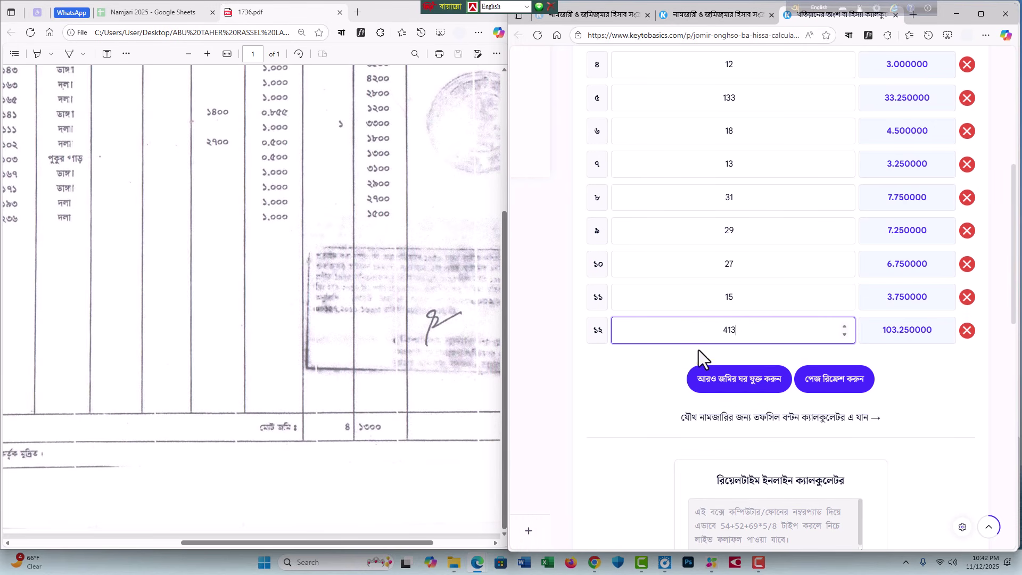
click(665, 364)
Step: Check the computed shares, including 103.250000 for the 413 amount
scroll(665, 364, up, 3)
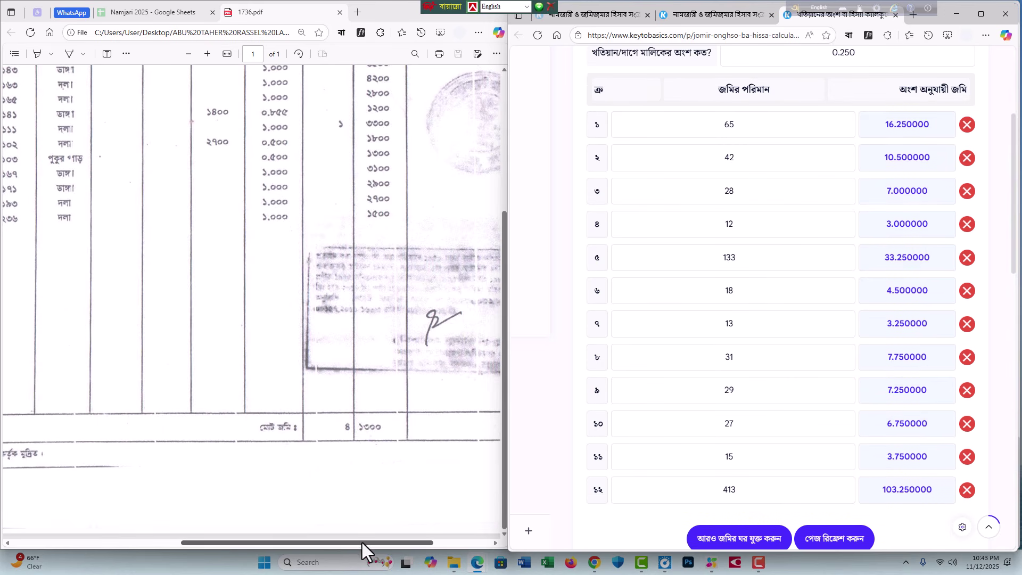
drag(363, 542, 296, 545)
scroll(297, 389, up, 3)
scroll(296, 354, up, 1)
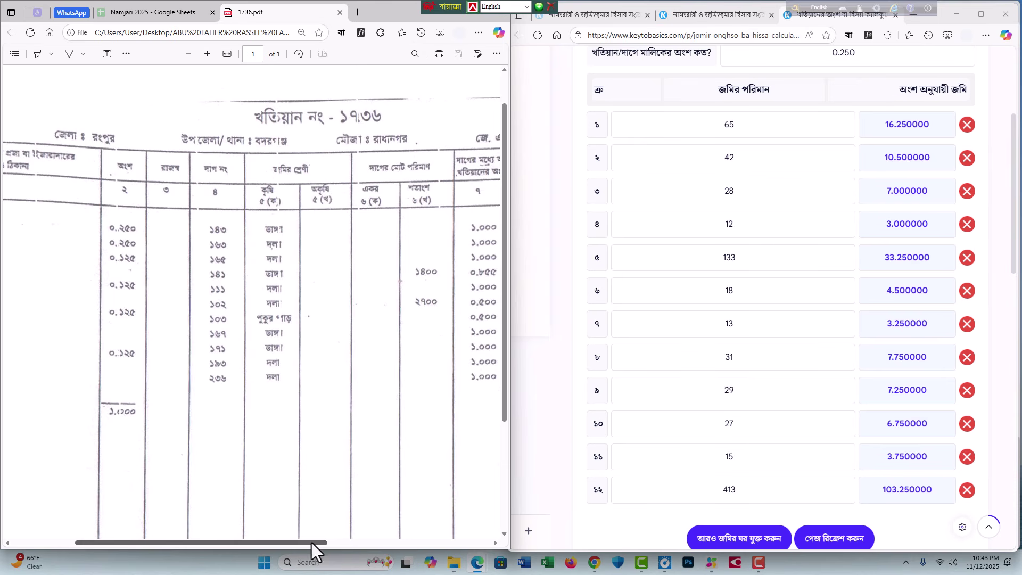
drag(311, 542, 273, 542)
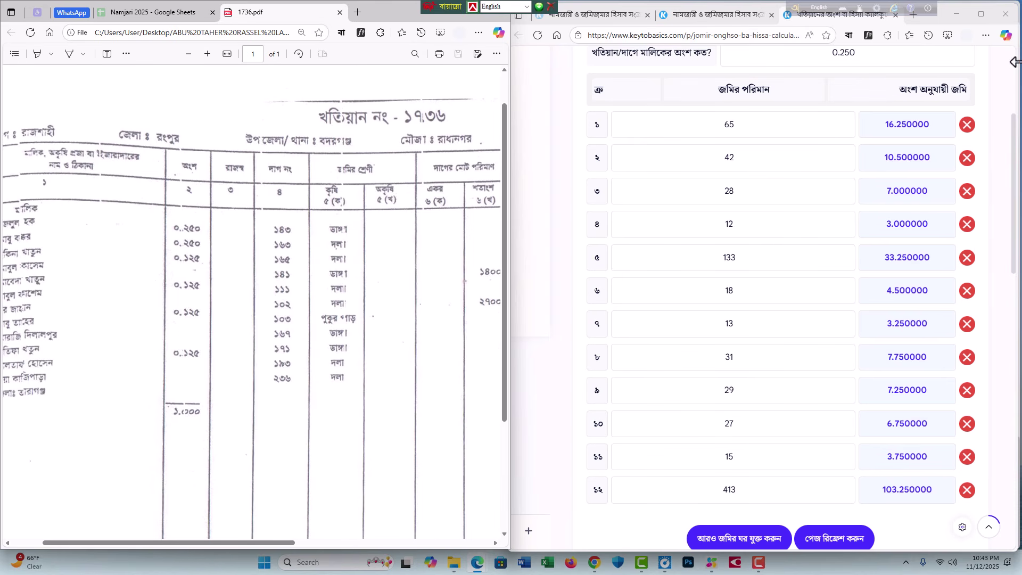
double_click(879, 125)
double_click(935, 157)
drag(871, 195, 910, 191)
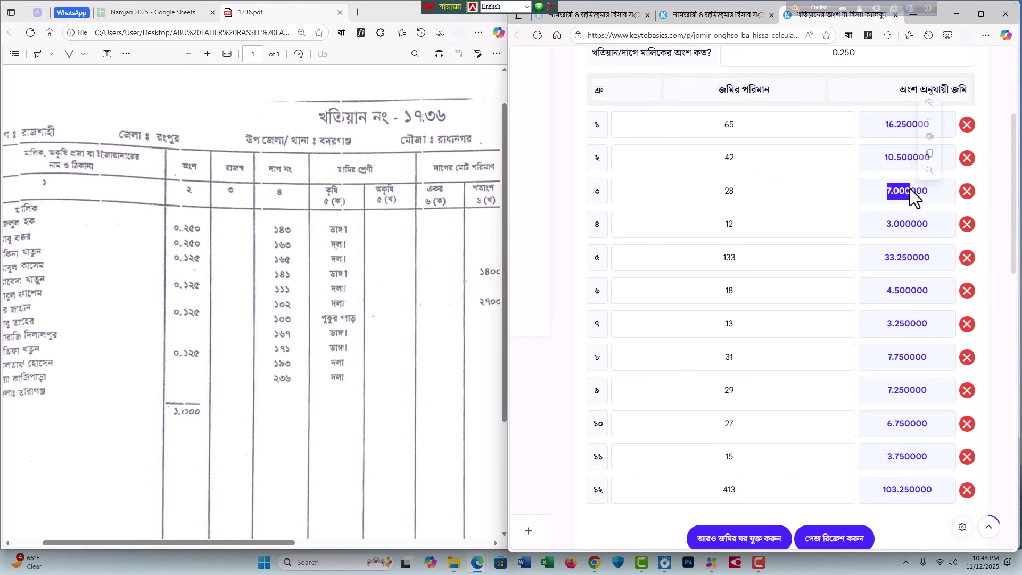
scroll(911, 197, down, 4)
click(421, 398)
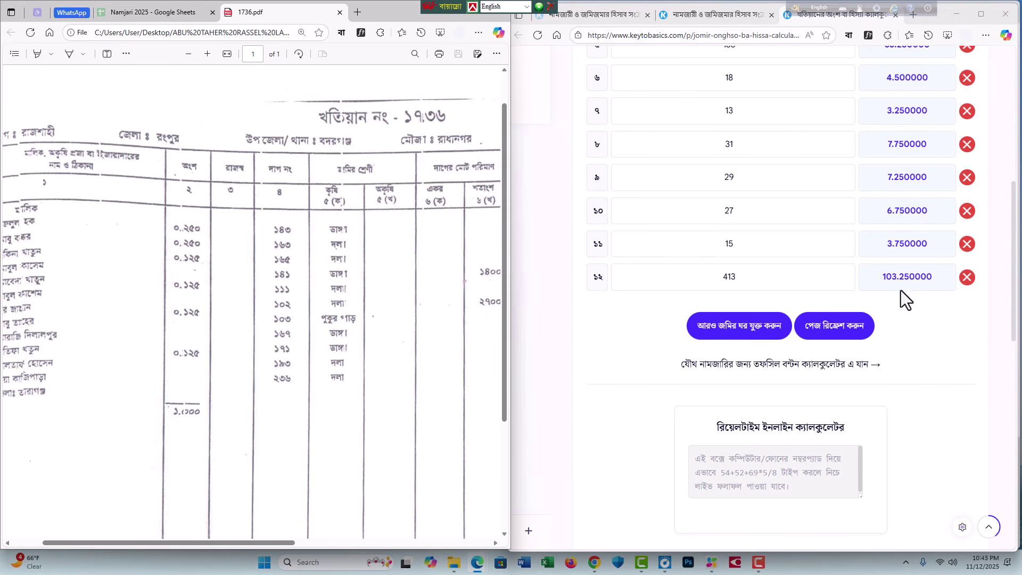
double_click(717, 283)
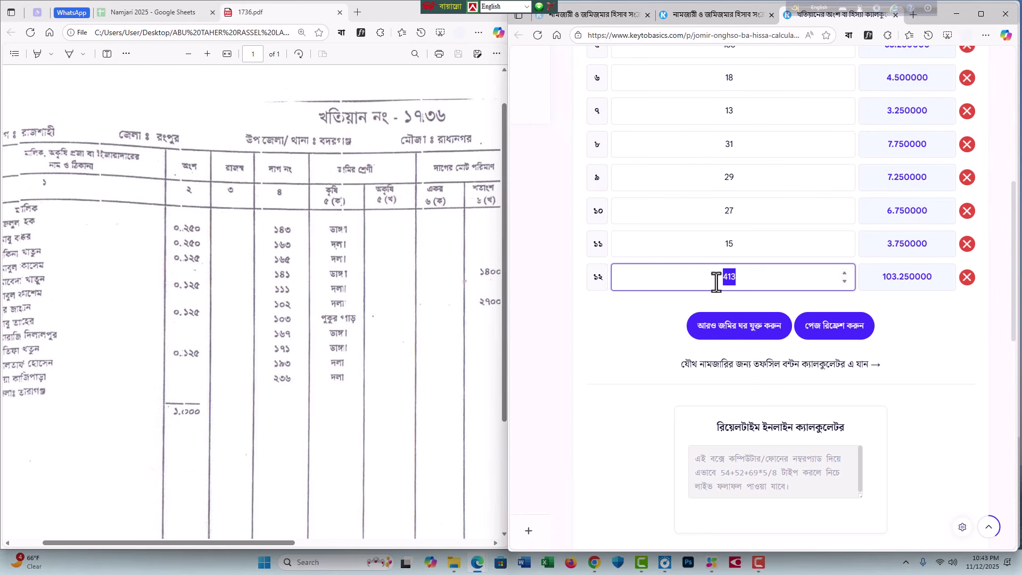
click(883, 277)
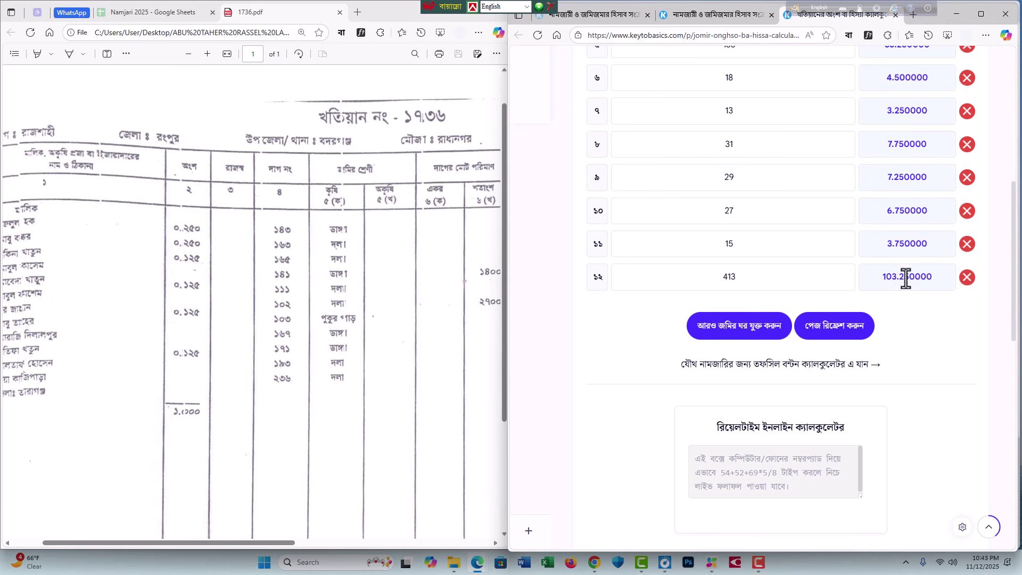
scroll(910, 245, up, 4)
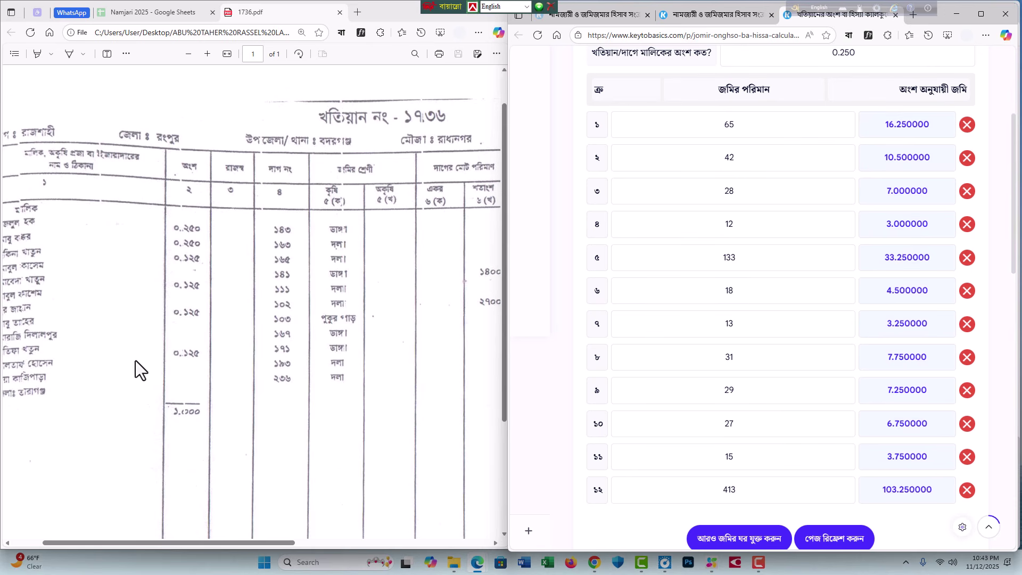
scroll(137, 341, left, 1)
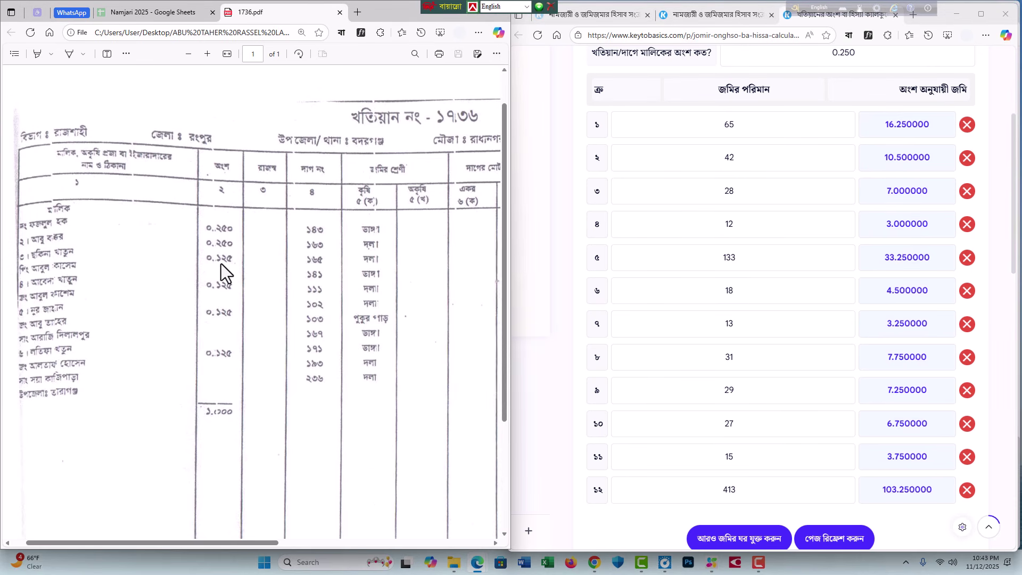
scroll(761, 308, up, 3)
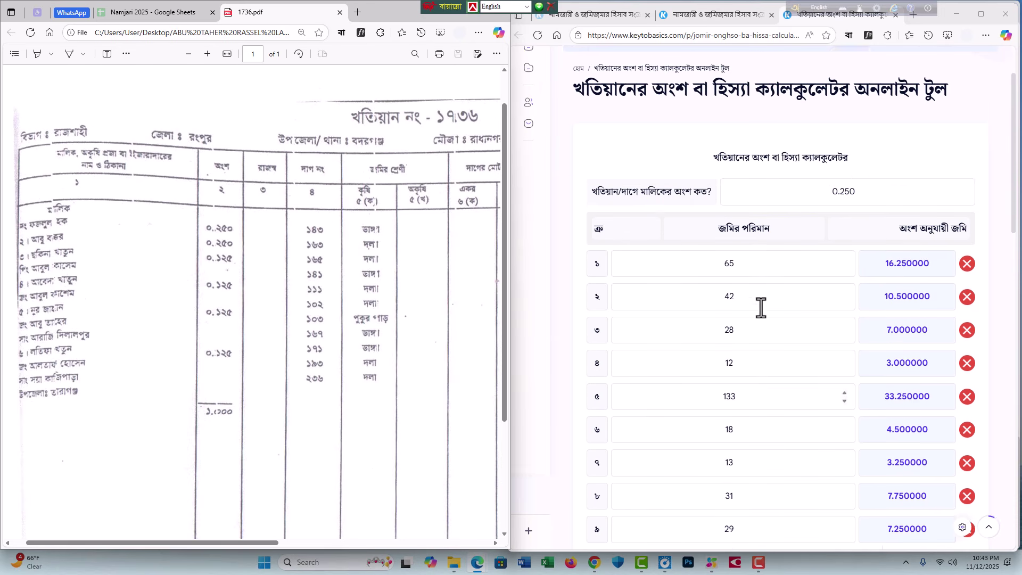
Step: Change the share from 0.250 to 0.125 and review results, with 413 giving 51.625000
drag(855, 212, 840, 211)
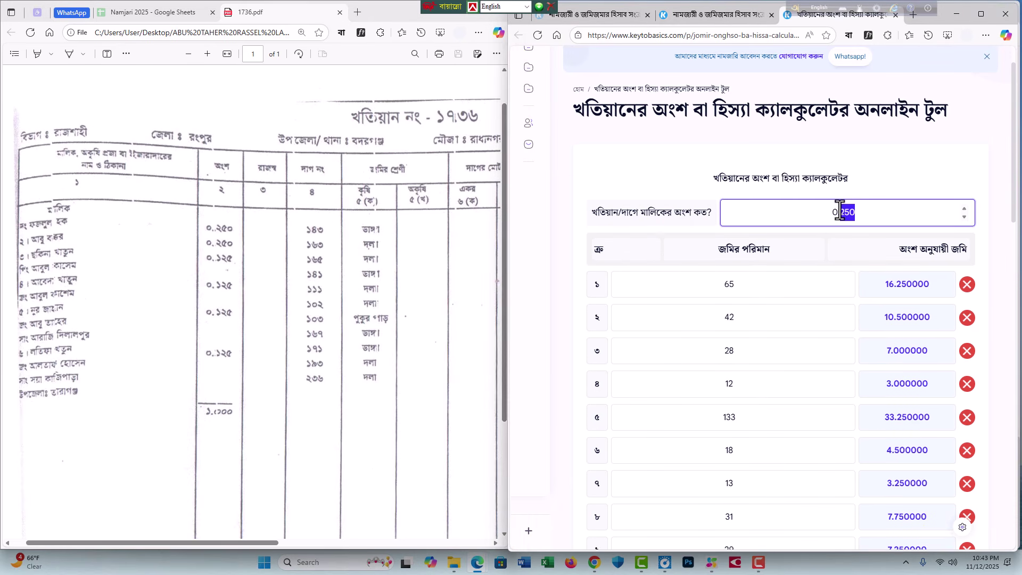
text(125)
scroll(871, 298, down, 3)
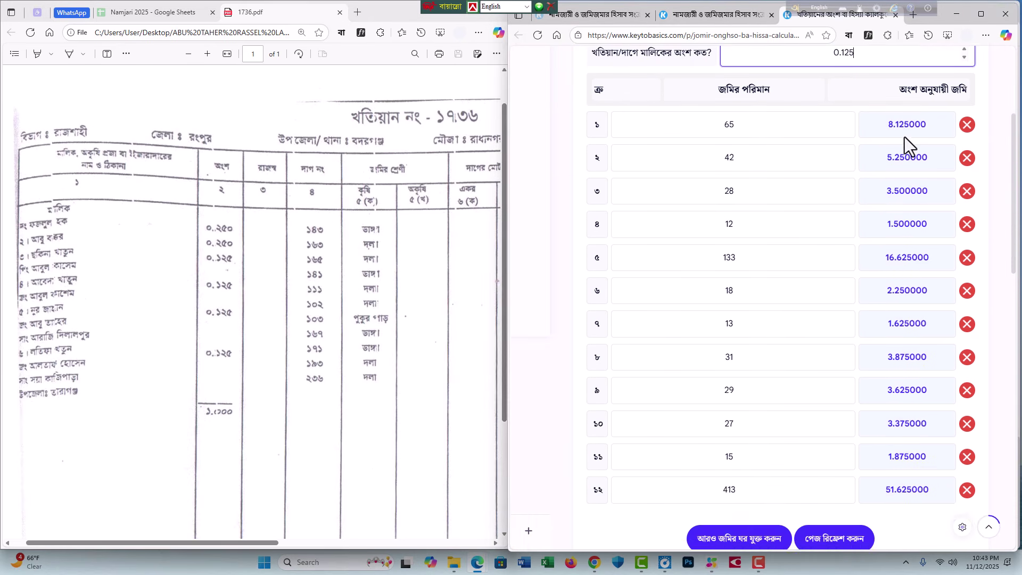
scroll(769, 366, down, 3)
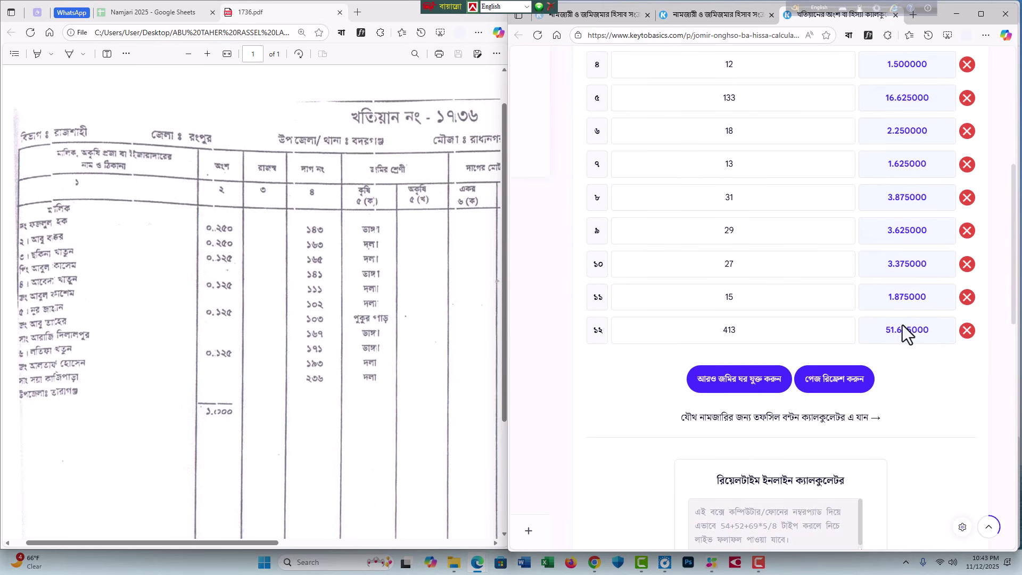
scroll(907, 327, down, 3)
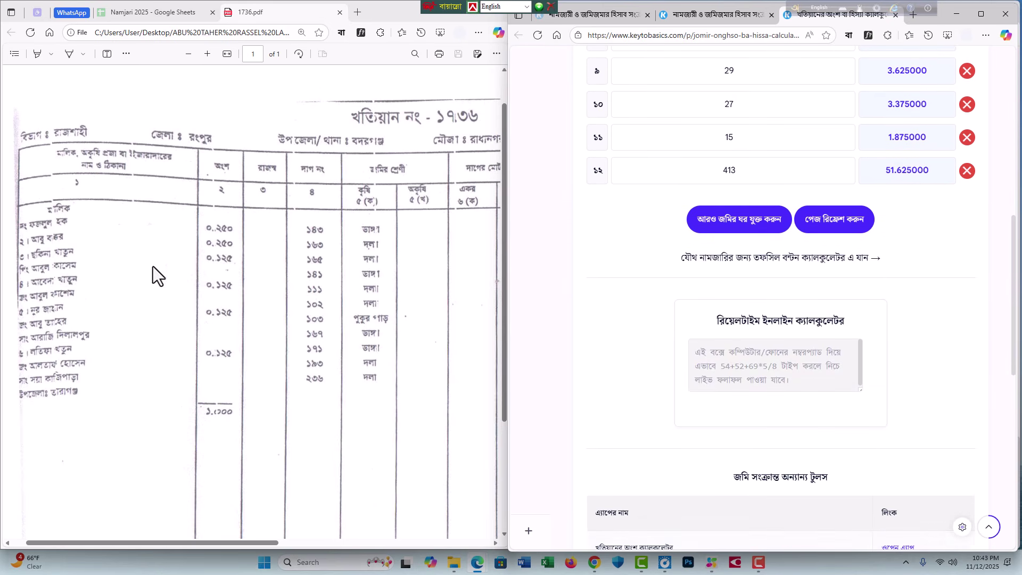
click(744, 365)
text(0.)
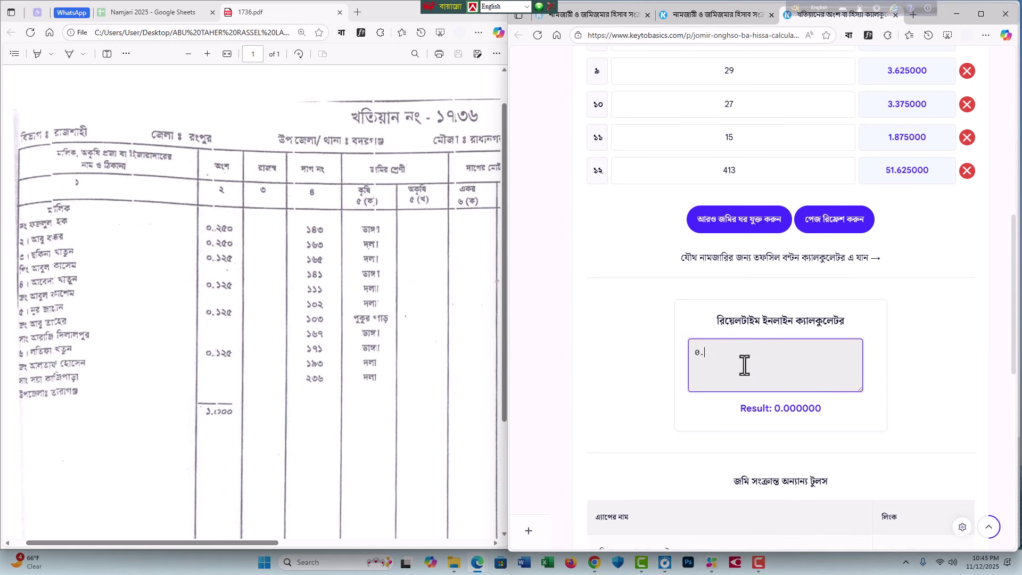
text(125)
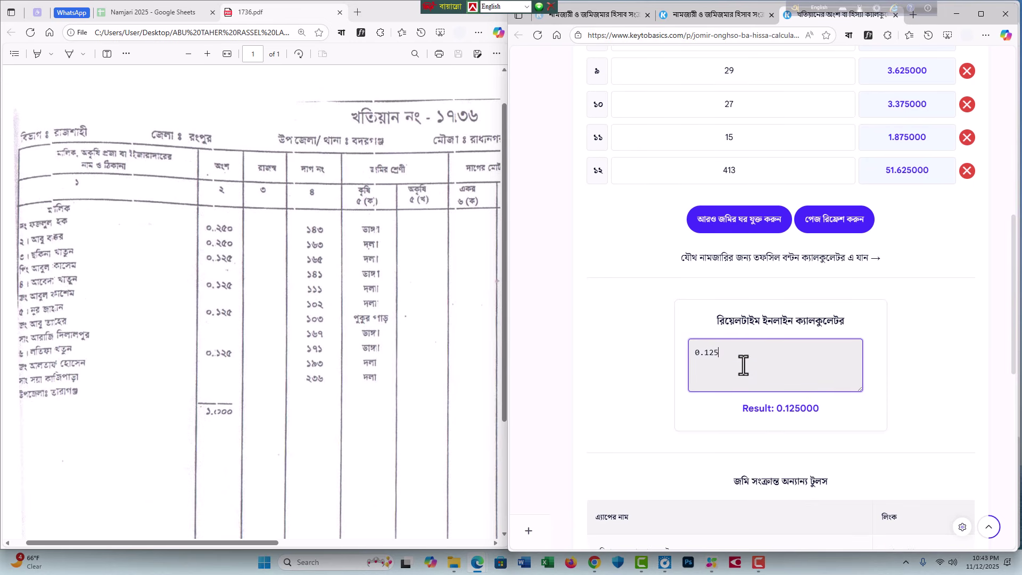
text(*413)
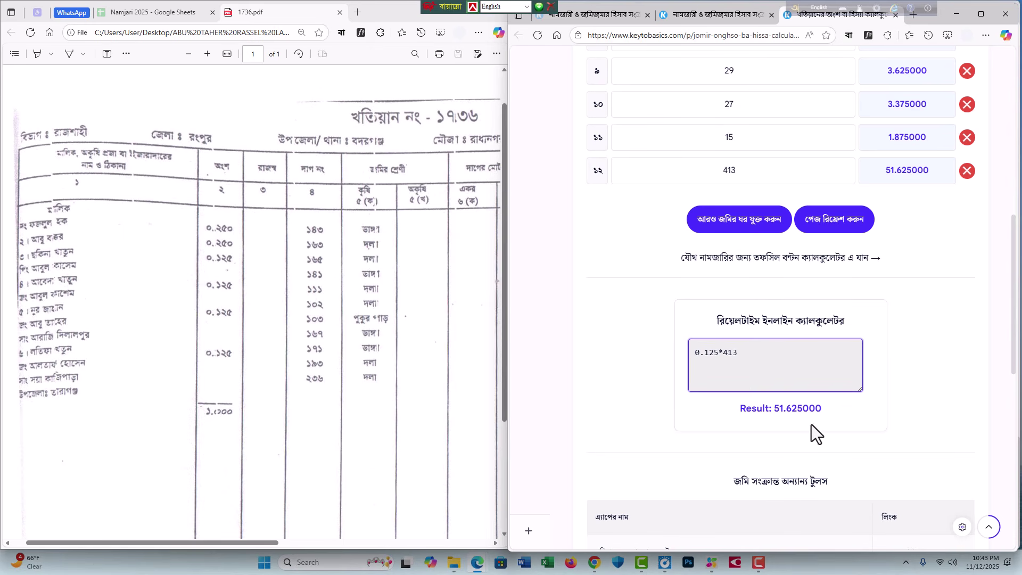
drag(803, 408, 780, 409)
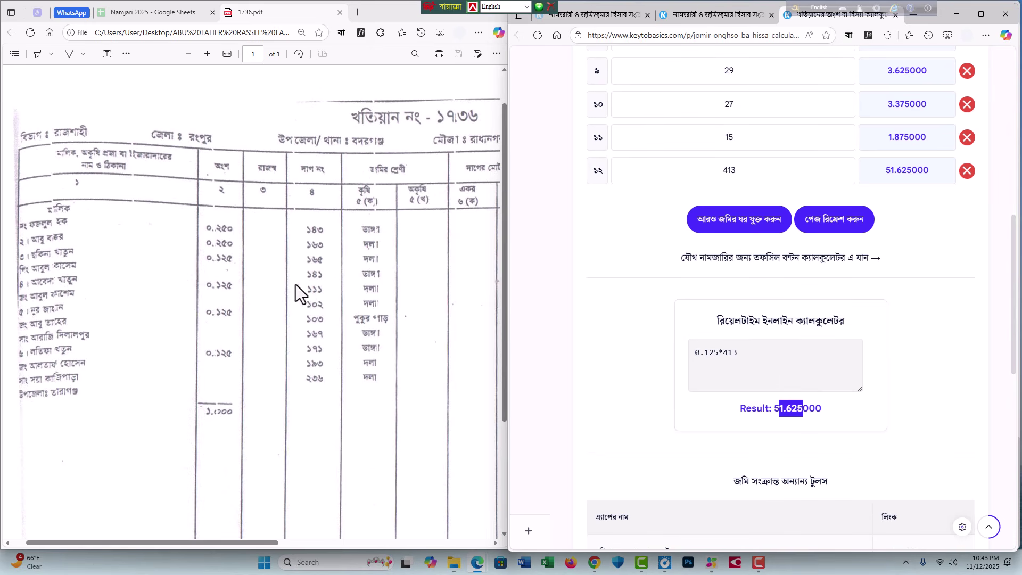
click(229, 225)
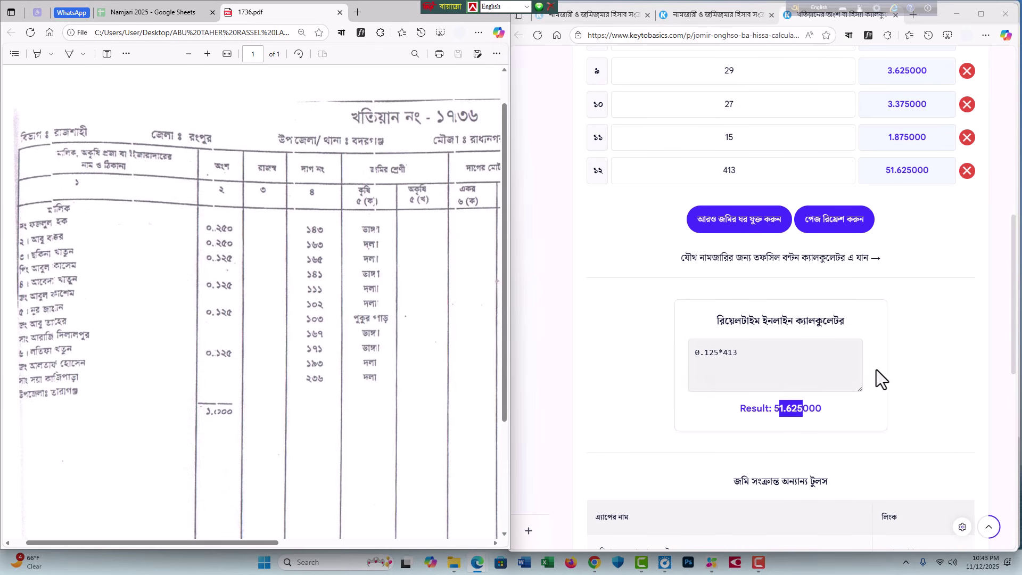
drag(783, 354, 689, 358)
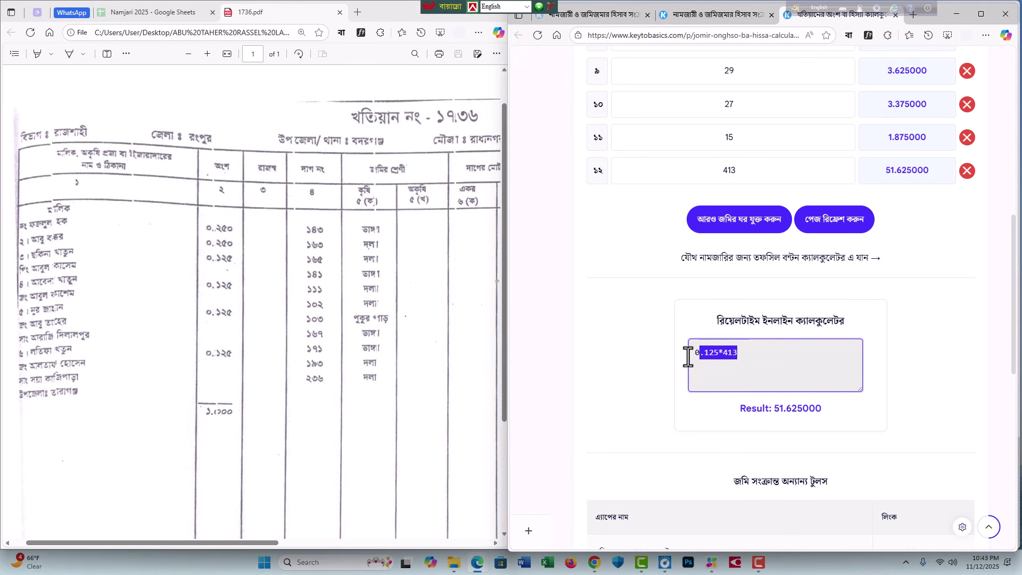
click(639, 345)
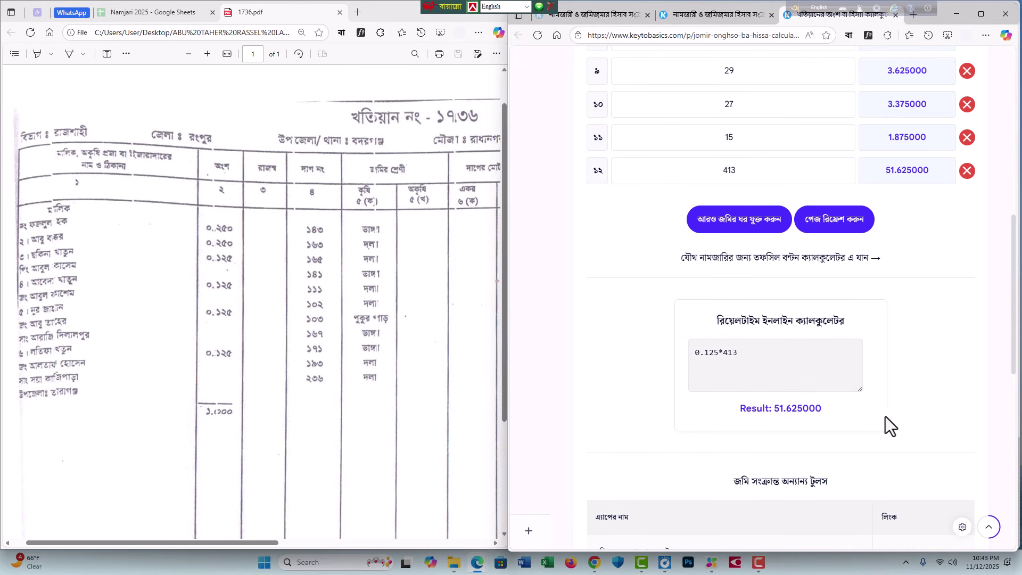
scroll(875, 417, up, 8)
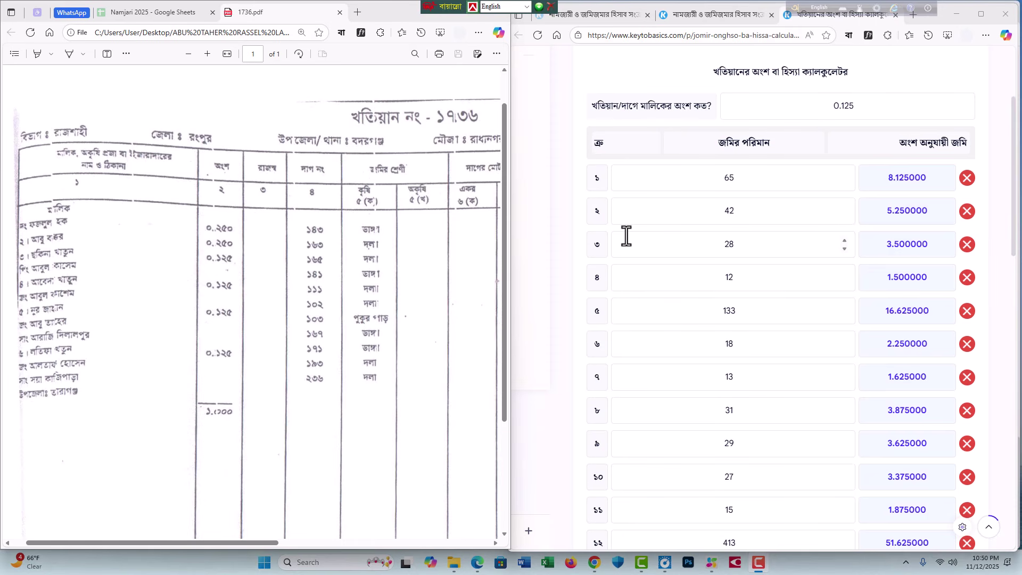
Step: Maximize Edge and open the all land tools page from the footer's সকল টুলস link
click(982, 14)
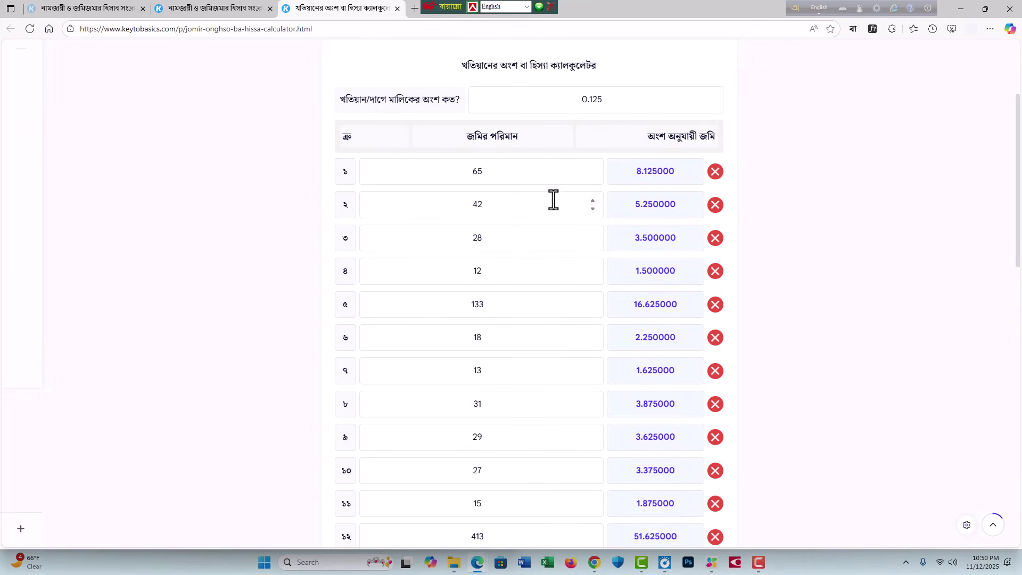
scroll(551, 199, up, 3)
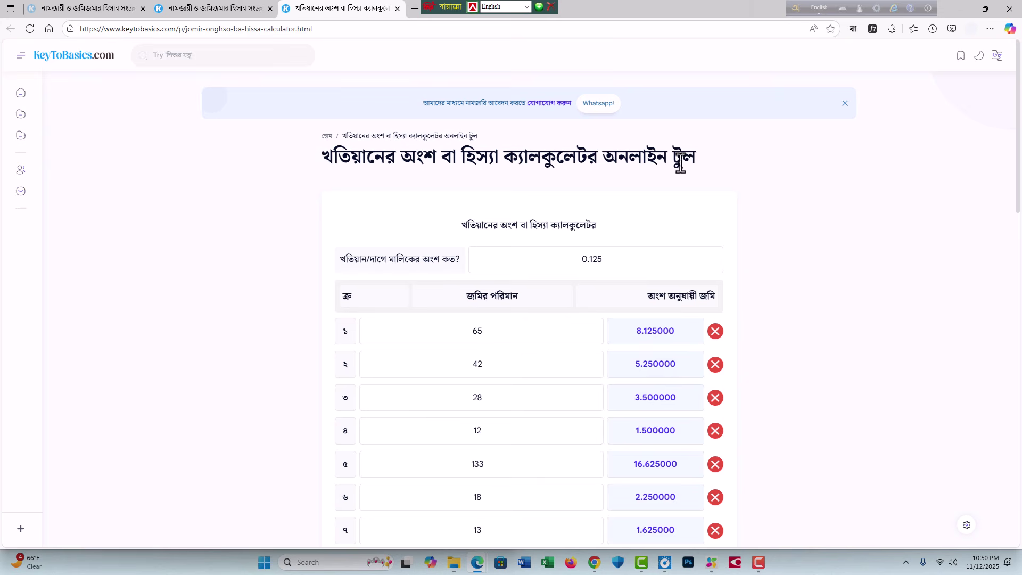
scroll(579, 296, down, 10)
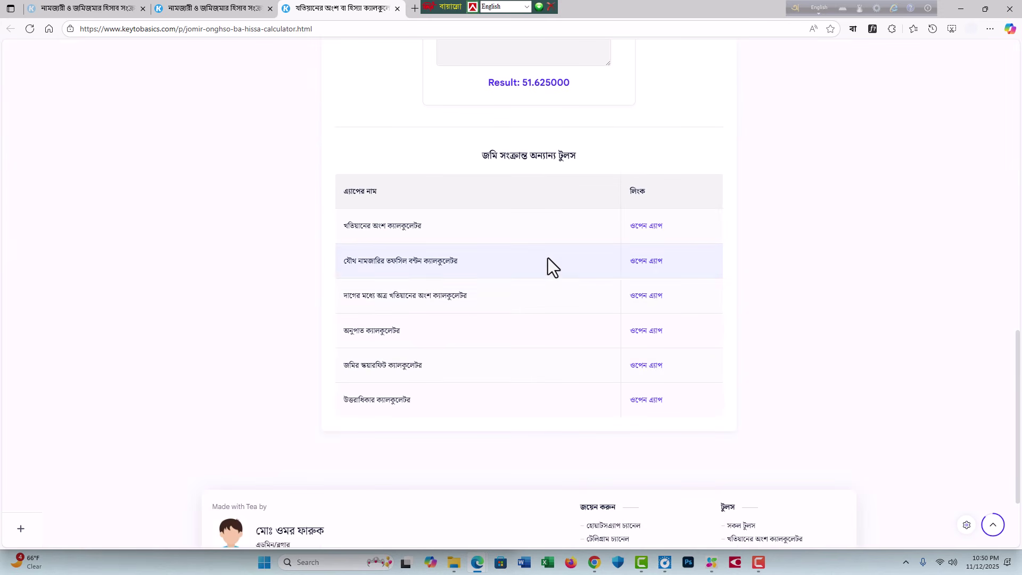
scroll(541, 241, down, 3)
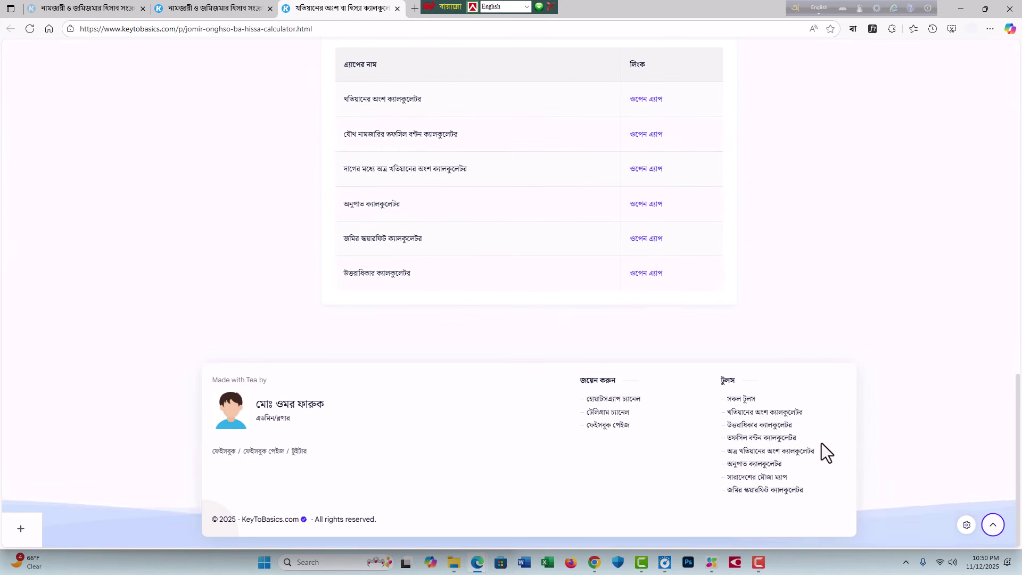
click(743, 398)
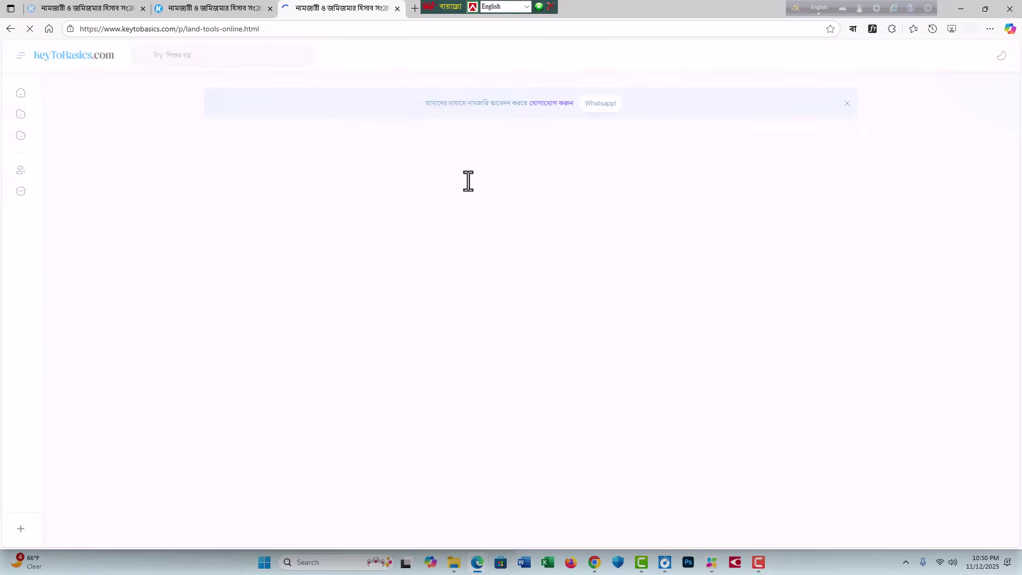
scroll(611, 325, down, 10)
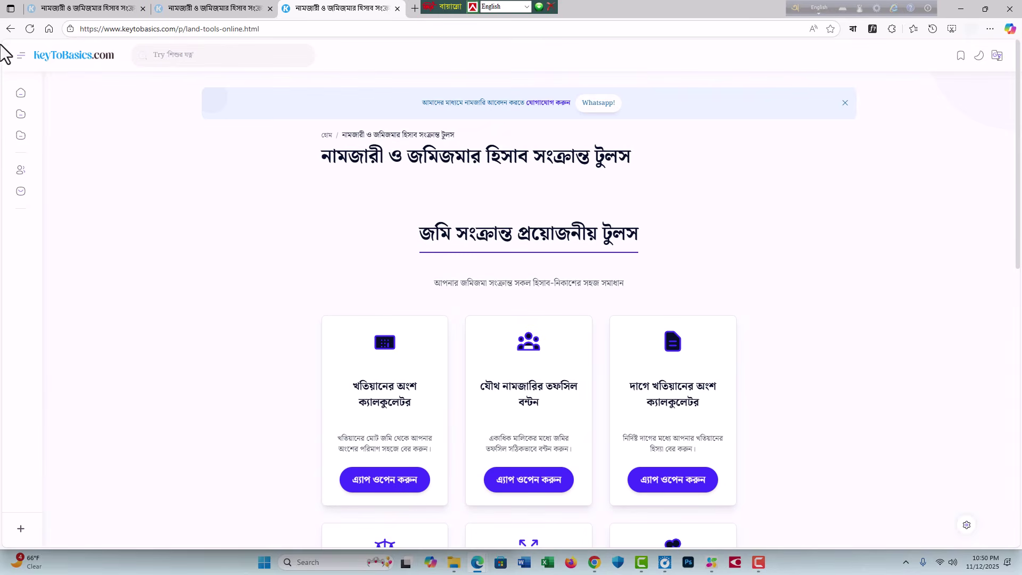
Step: Go back, then reopen the সকল টুলস page and scroll to the calculator cards
click(10, 28)
scroll(631, 254, up, 2)
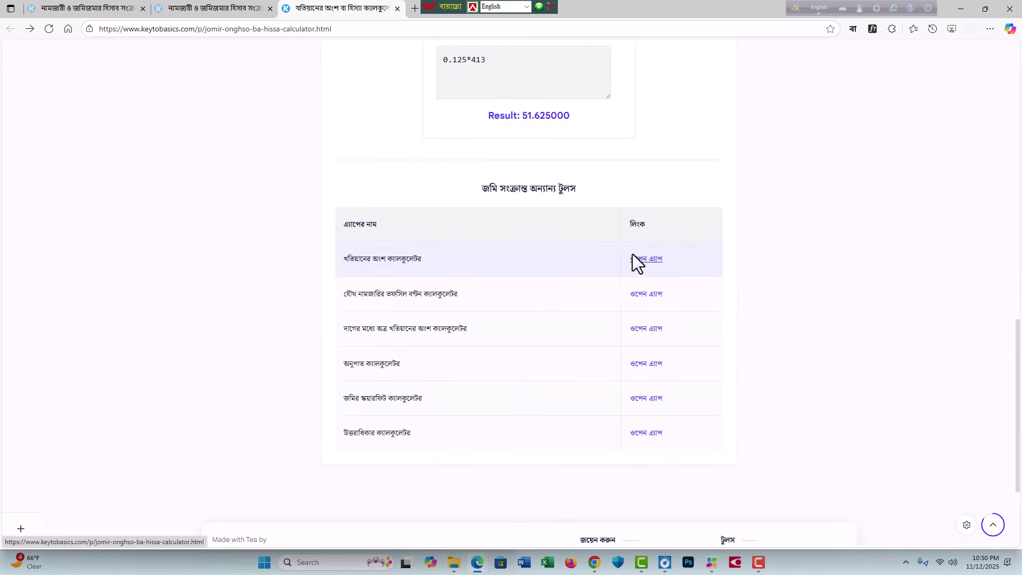
drag(535, 230, 700, 448)
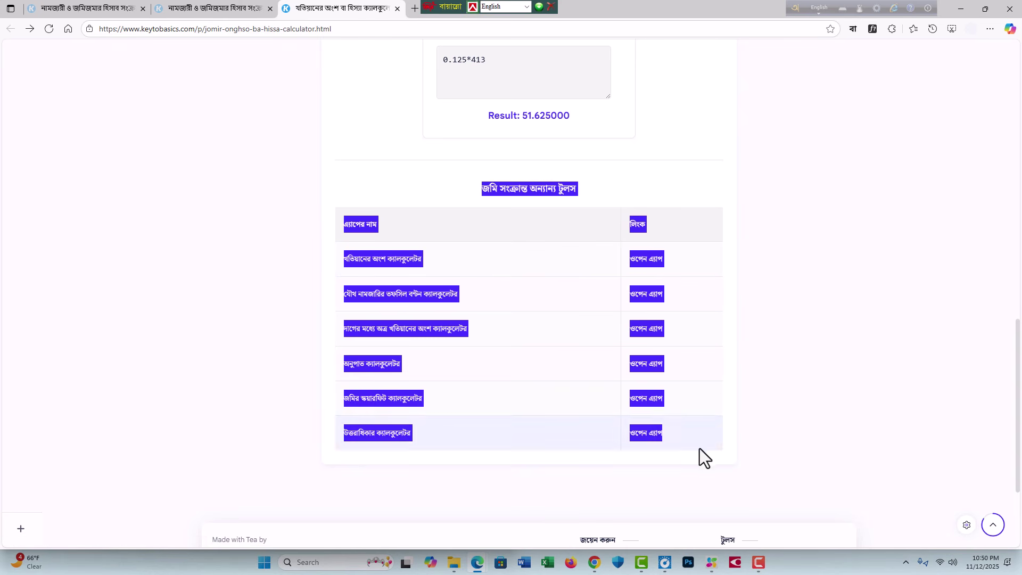
click(809, 382)
scroll(794, 346, down, 3)
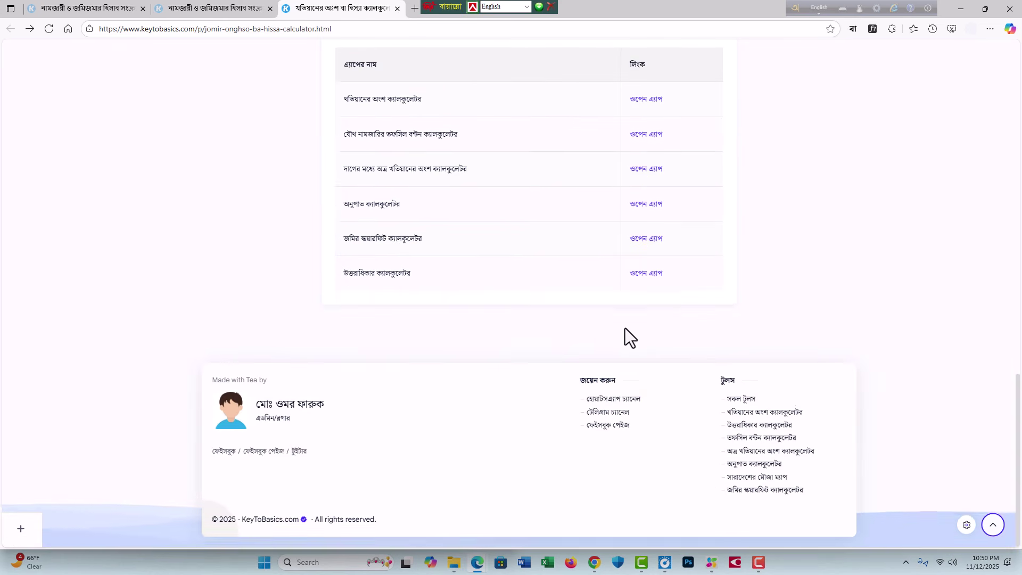
scroll(810, 406, up, 3)
scroll(765, 411, down, 3)
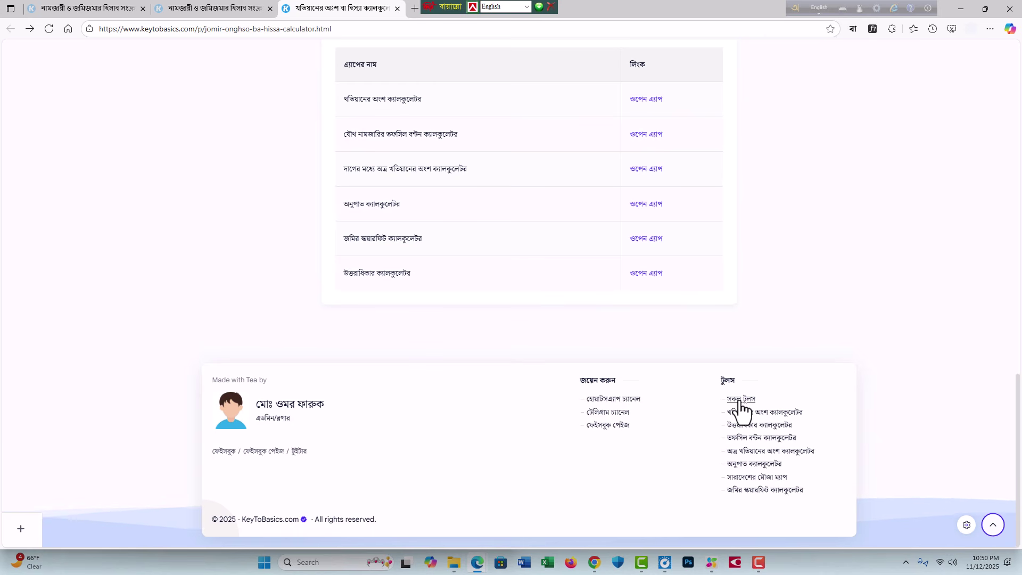
click(740, 404)
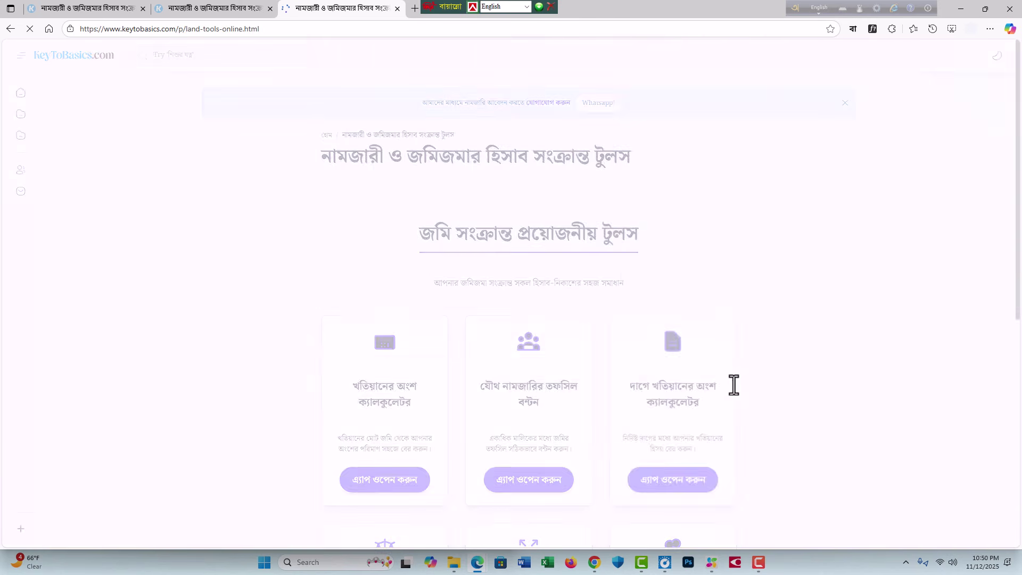
scroll(611, 368, down, 3)
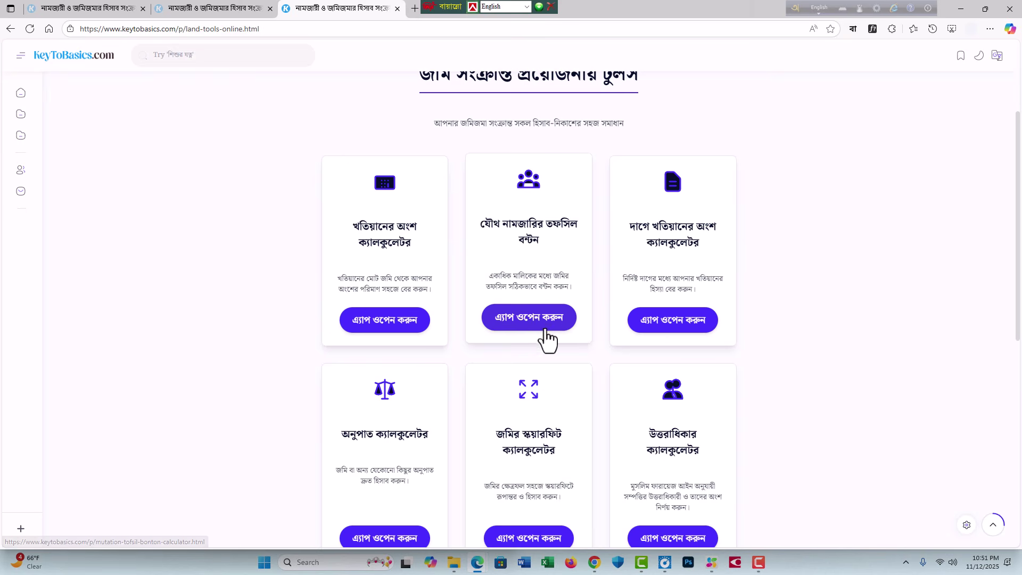
Step: Open the 'যৌথ নামজারির তফসিল বন্টন' calculator via its অ্যাপ ওপেন করুন button
click(532, 322)
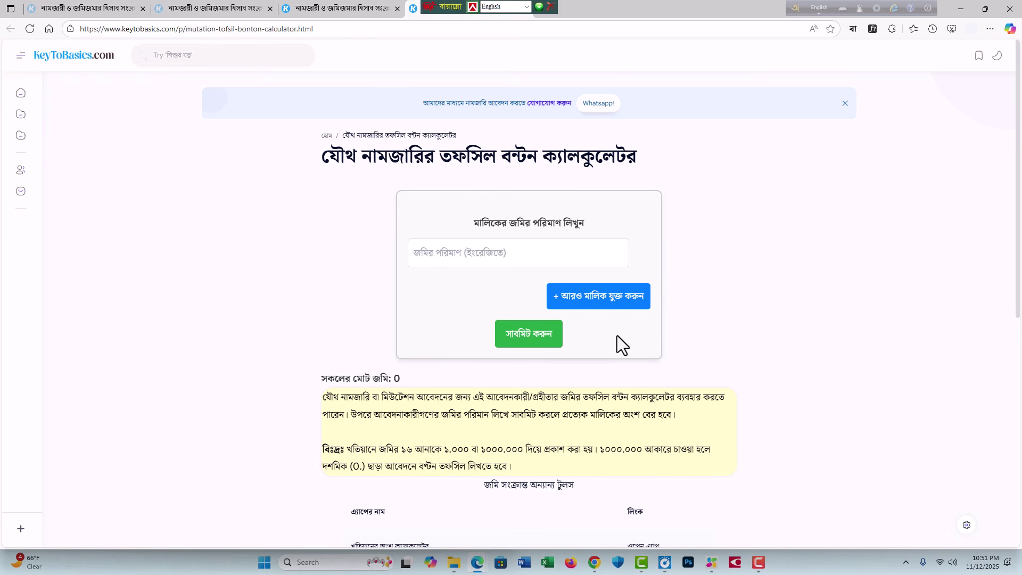
Step: Add four more owner land-amount fields
click(594, 299)
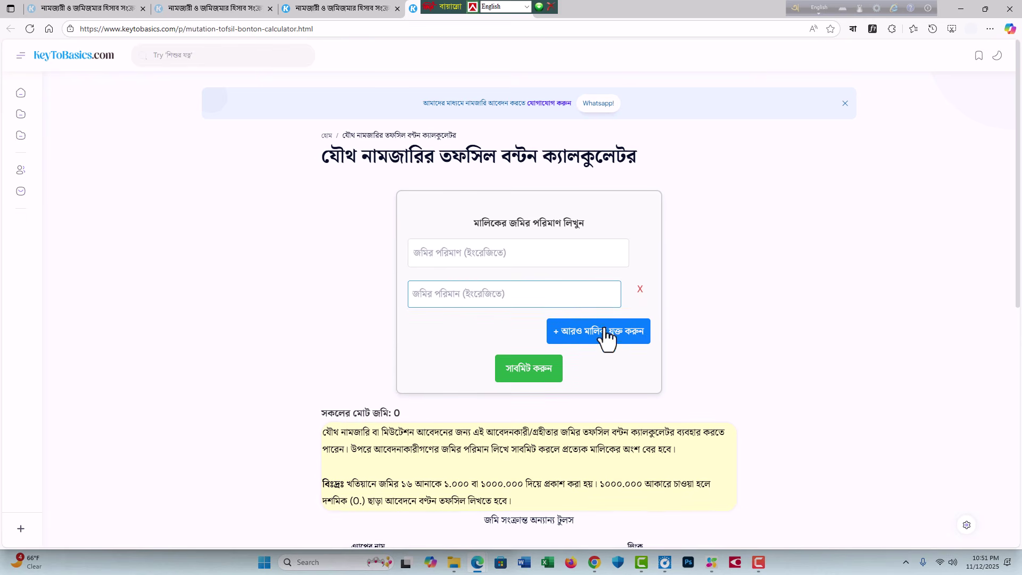
click(604, 335)
click(600, 368)
click(600, 403)
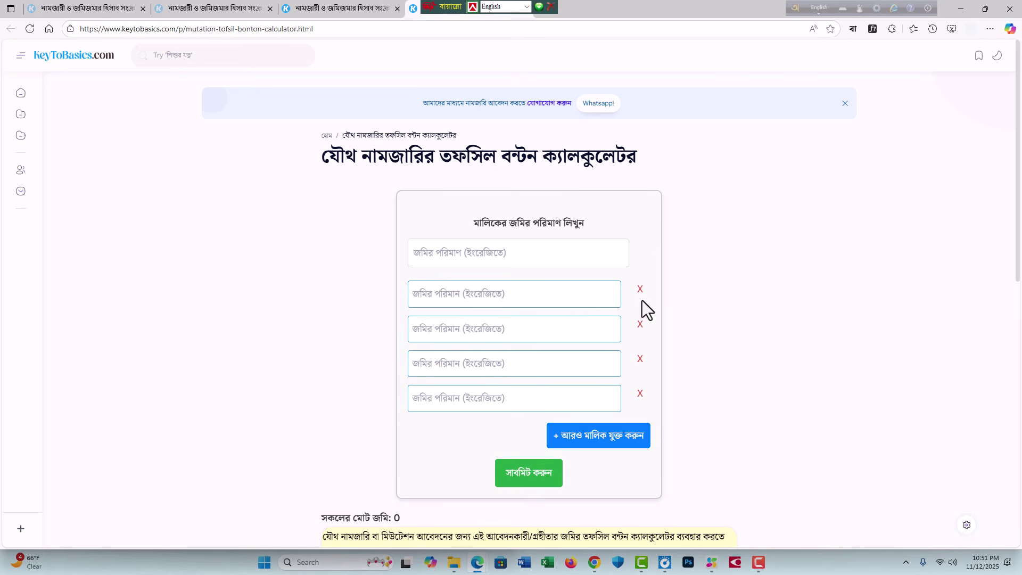
Step: Enter the owners' land amounts 96, 50, 18, 15 and 50
click(450, 251)
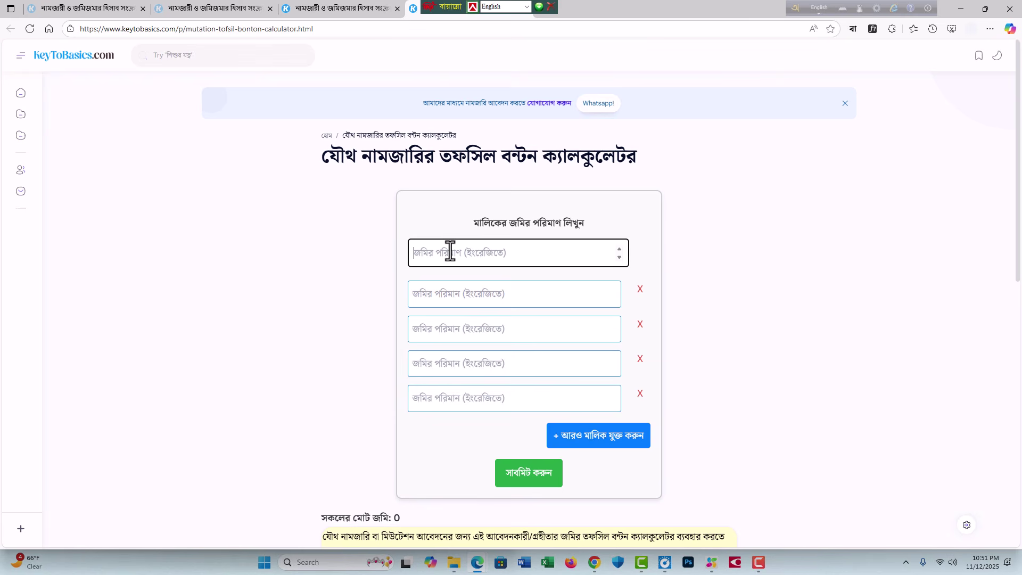
text(96)
click(455, 298)
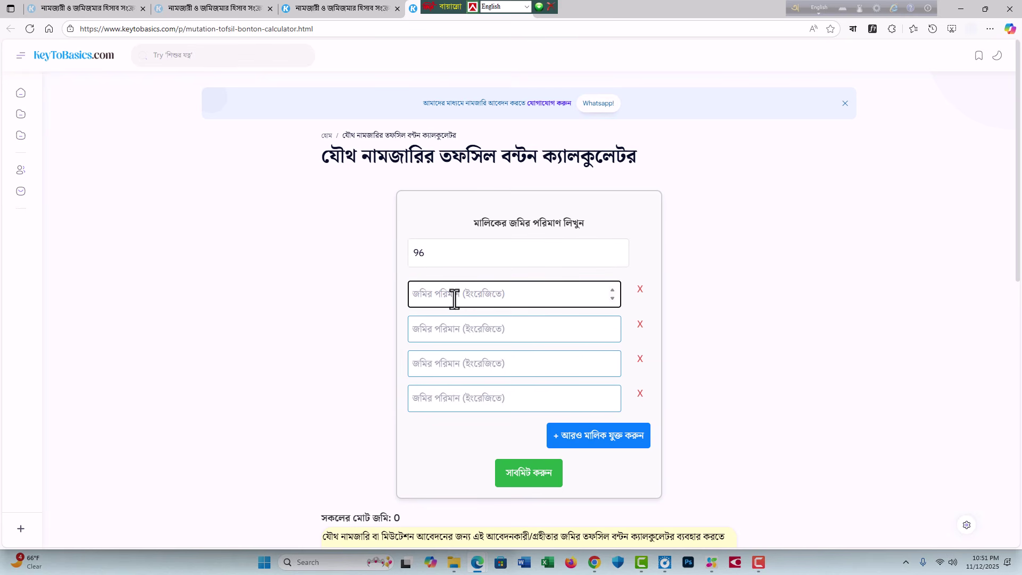
text(50)
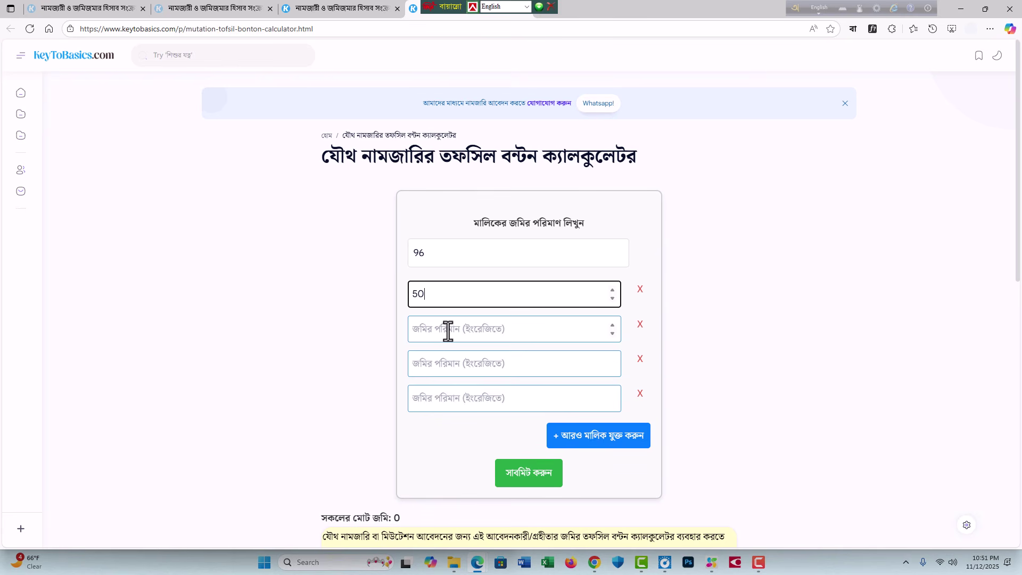
click(448, 329)
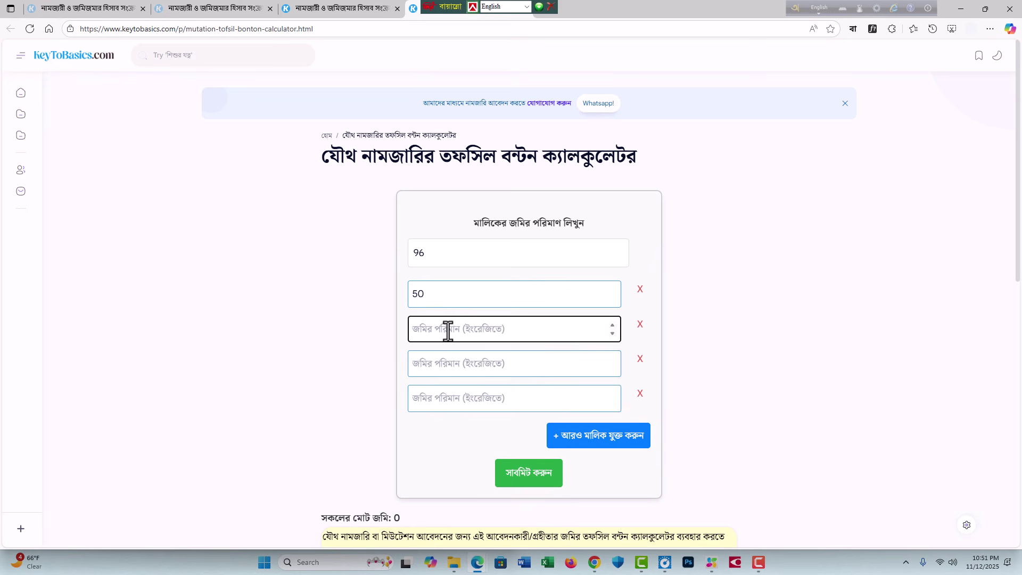
text(18)
click(448, 366)
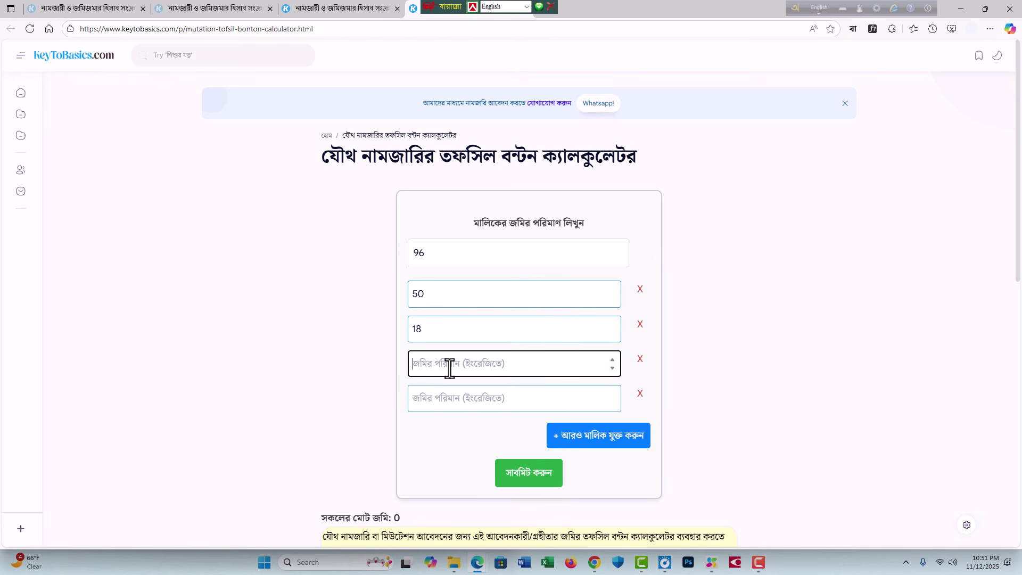
text(15)
click(441, 399)
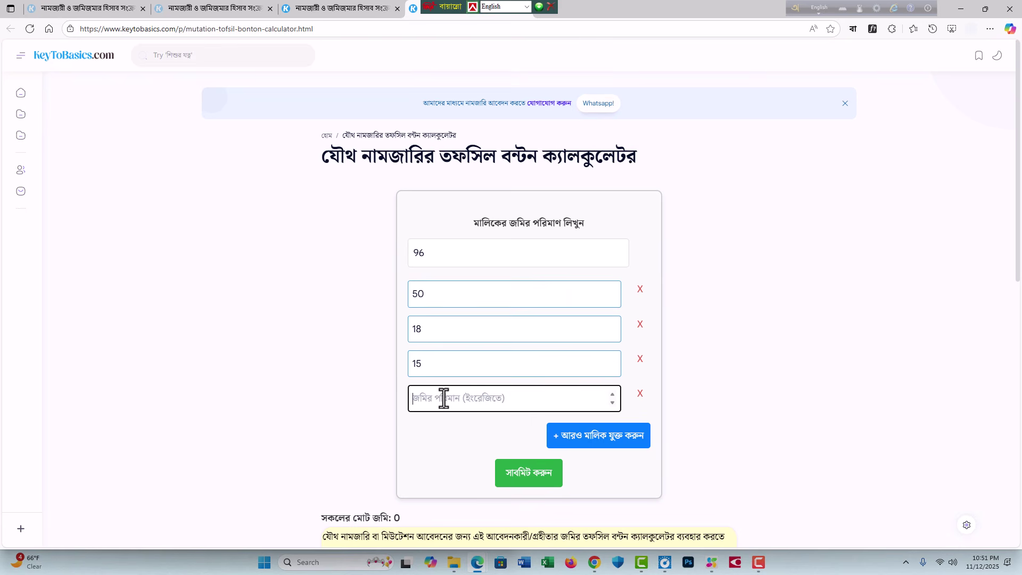
text(50)
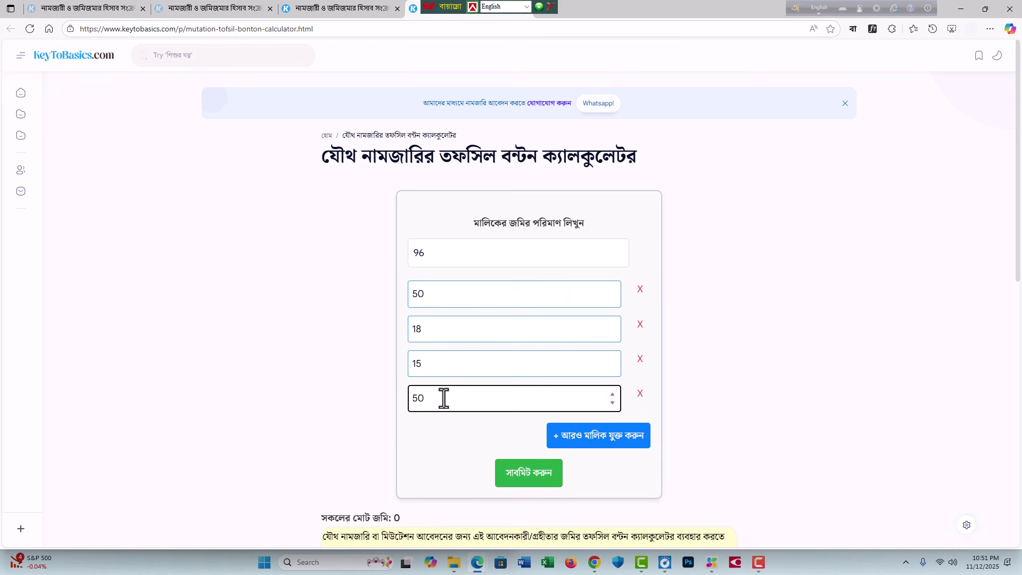
click(446, 448)
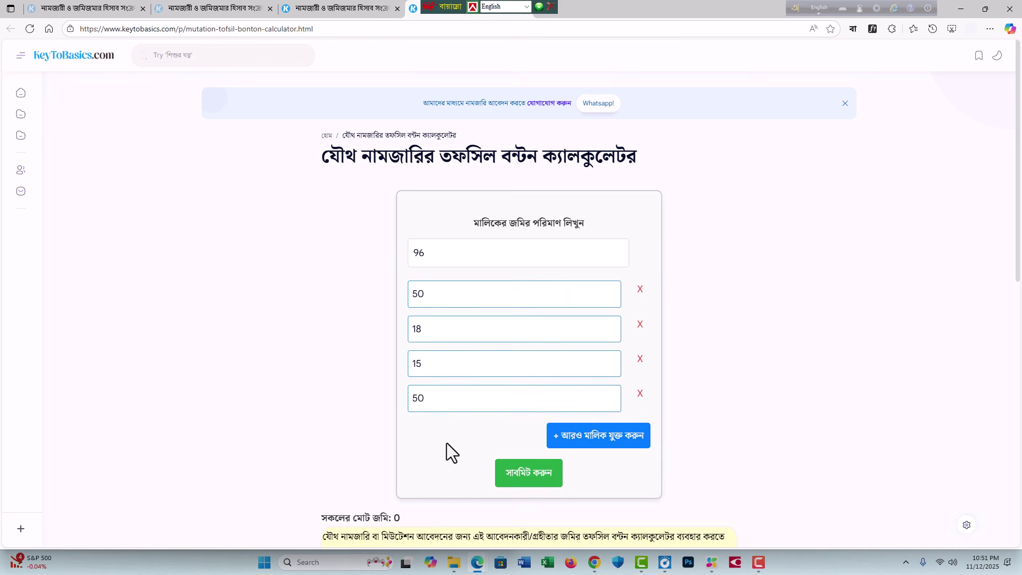
Step: Submit the calculation and point out the total of 229.000
click(526, 482)
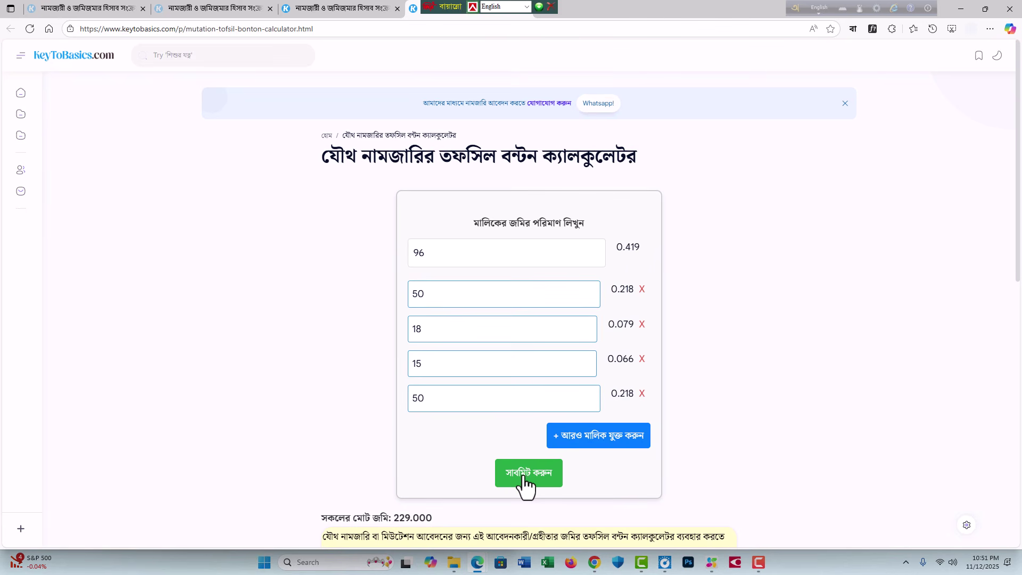
scroll(466, 339, down, 2)
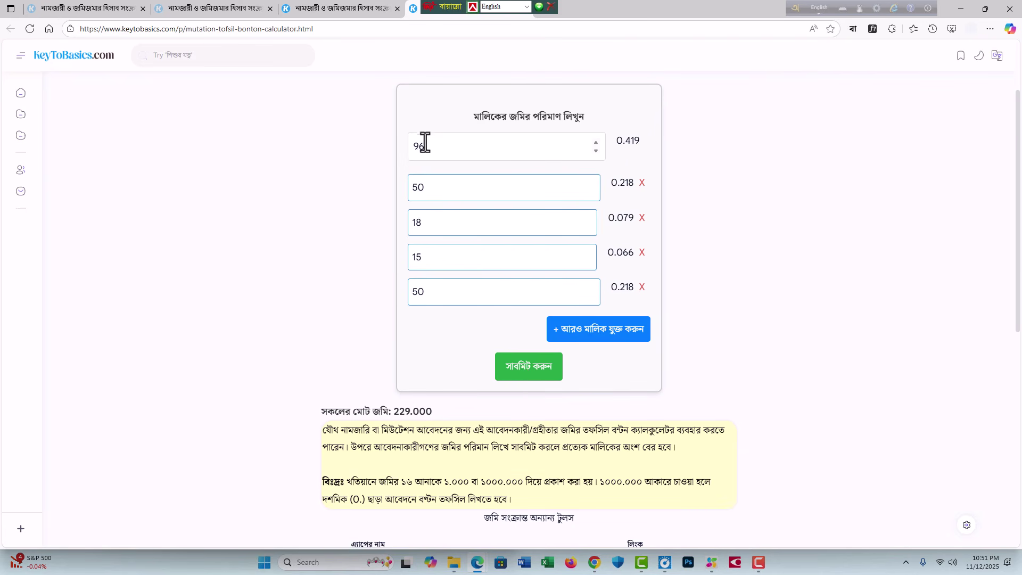
click(425, 141)
mouse_move(393, 412)
mouse_down()
mouse_move(418, 413)
mouse_move(403, 418)
mouse_up()
click(395, 413)
scroll(421, 427, up, 2)
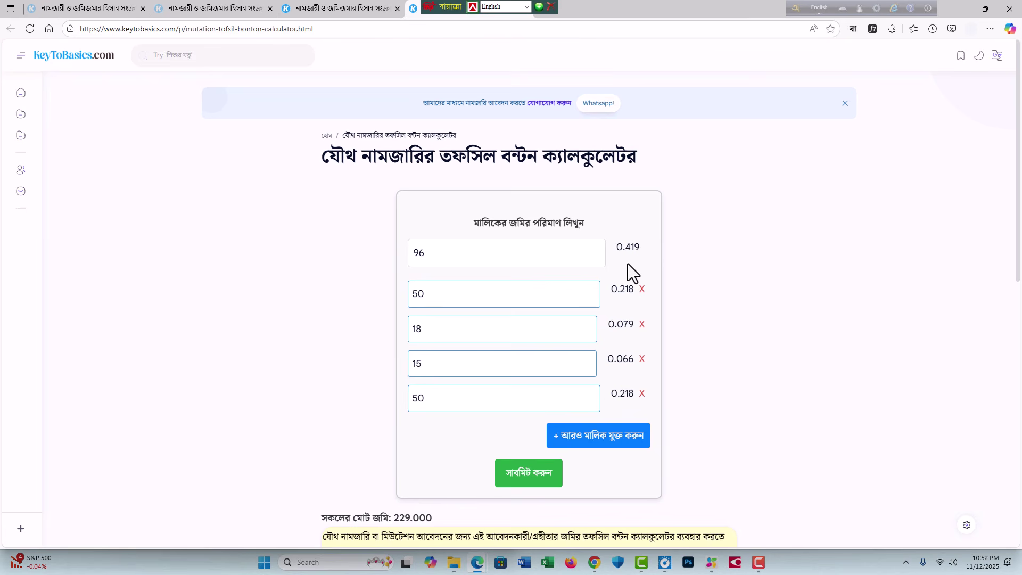
Step: Highlight the calculated owner shares 0.419, 0.218 and the last 0.218
drag(625, 247, 645, 248)
drag(625, 289, 641, 289)
drag(623, 361, 639, 397)
click(626, 376)
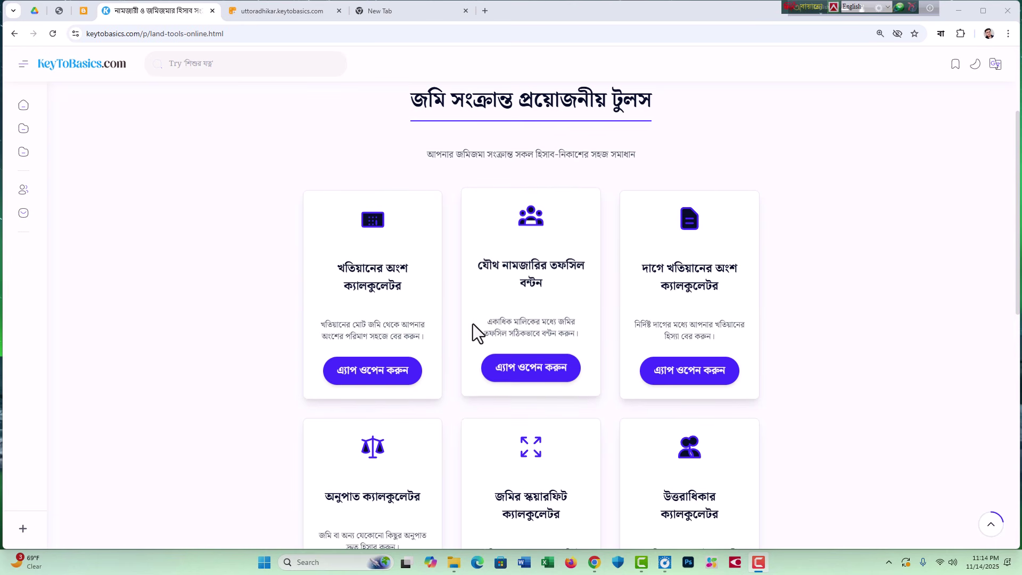
Step: Find the উত্তরাধিকার ক্যালকুলেটর card in the land tools list and launch it in a new tab
scroll(737, 271, down, 1)
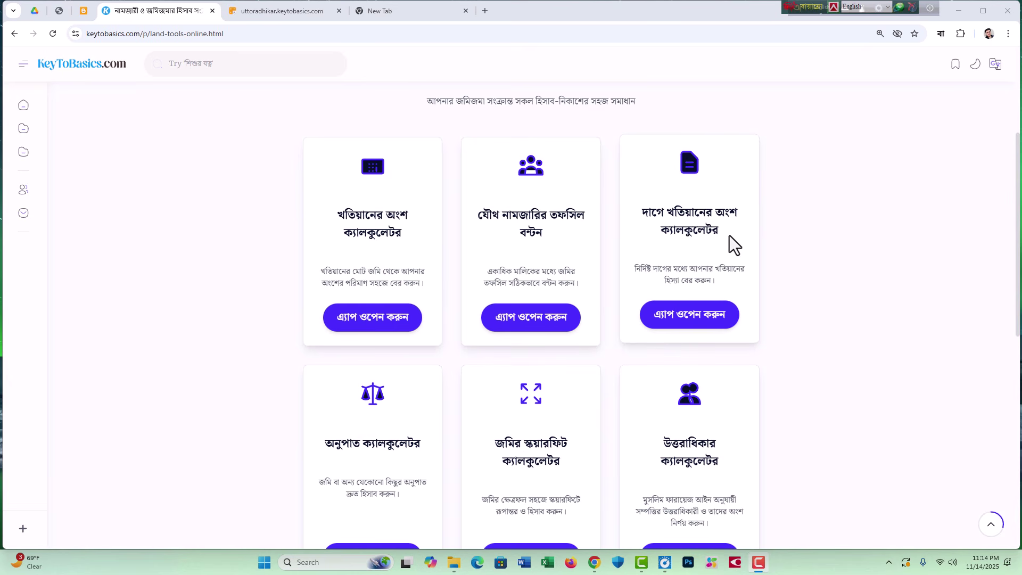
scroll(730, 235, down, 2)
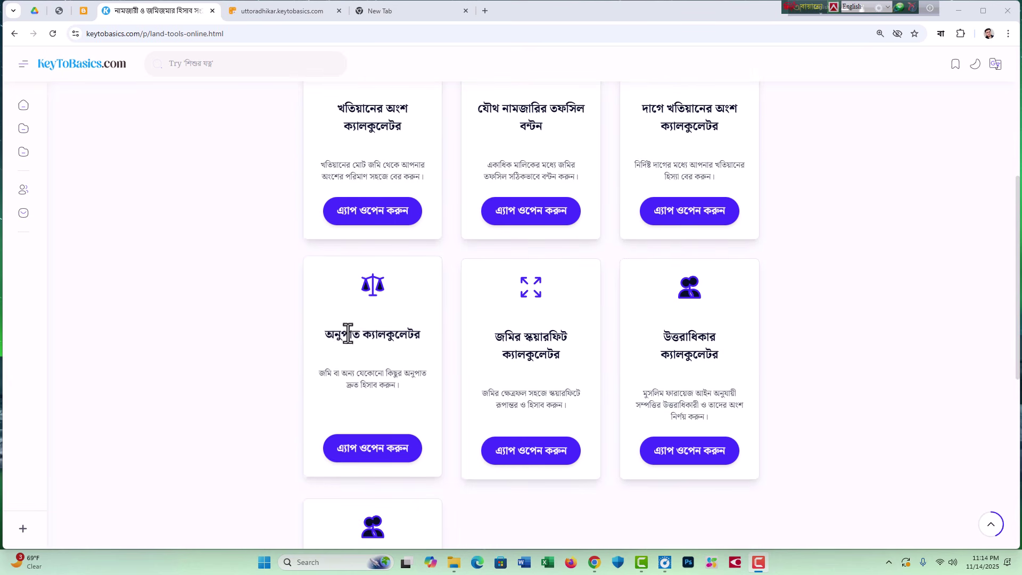
scroll(655, 292, down, 2)
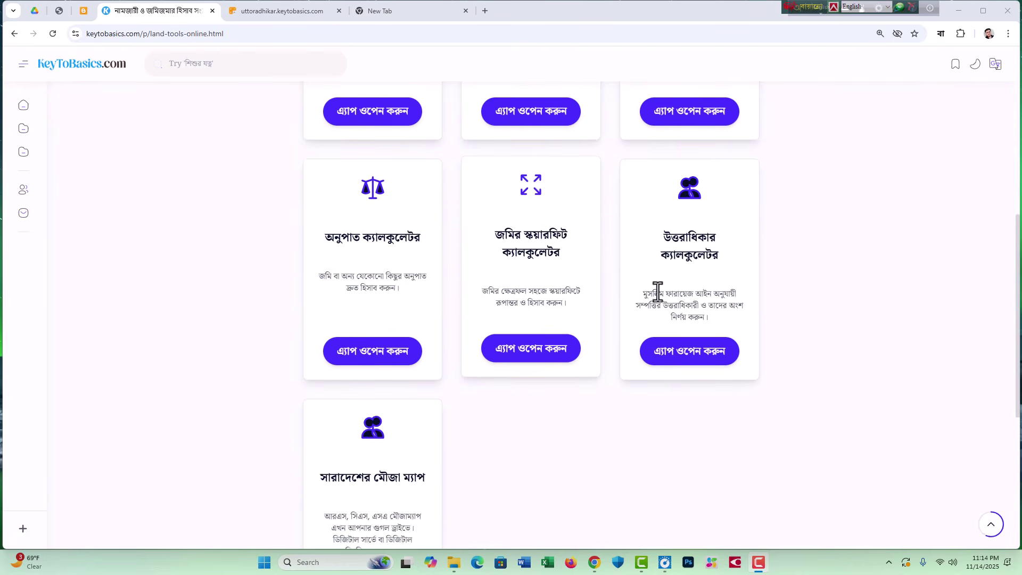
scroll(741, 313, up, 1)
scroll(733, 324, down, 3)
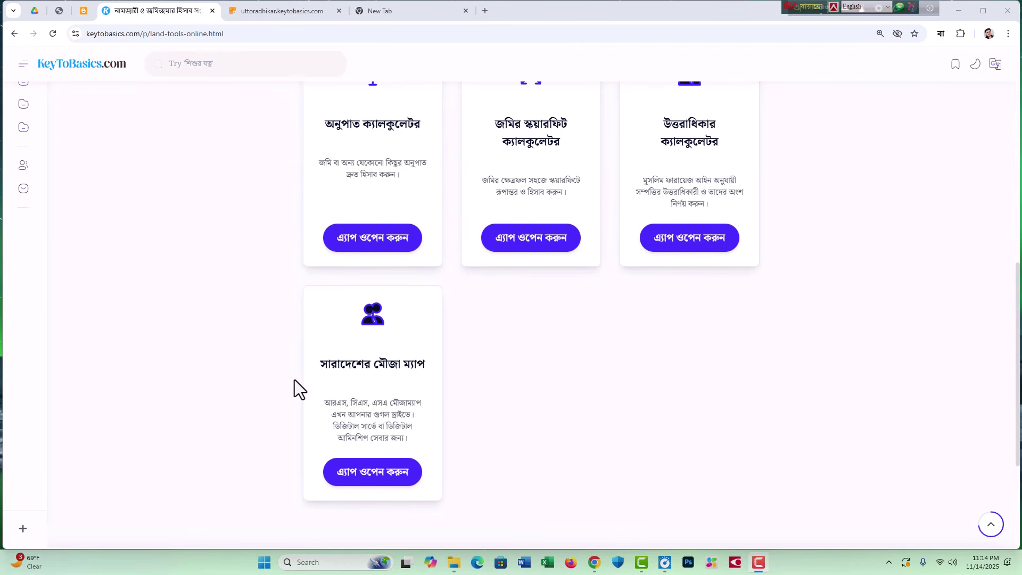
scroll(510, 386, up, 3)
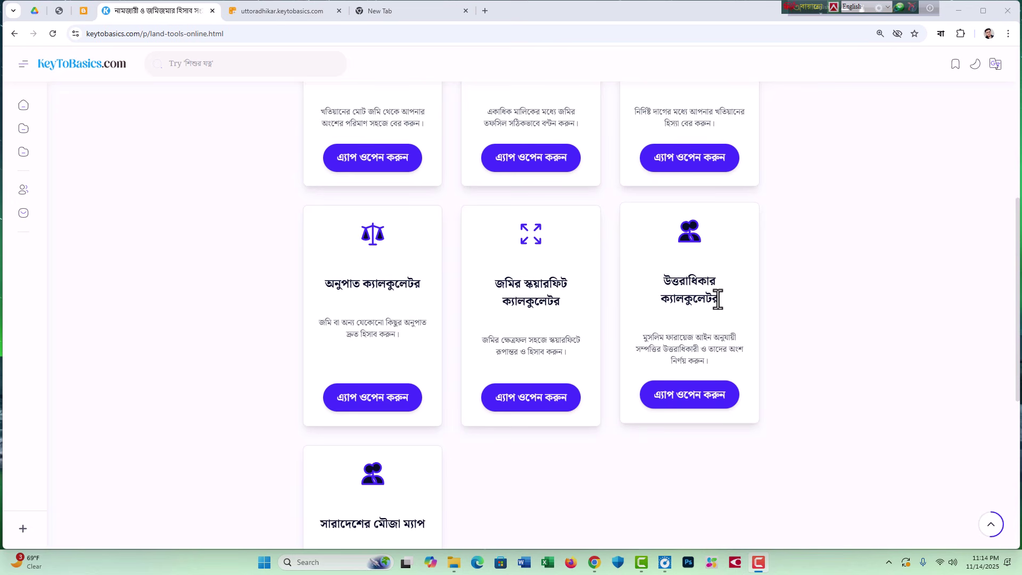
click(688, 402)
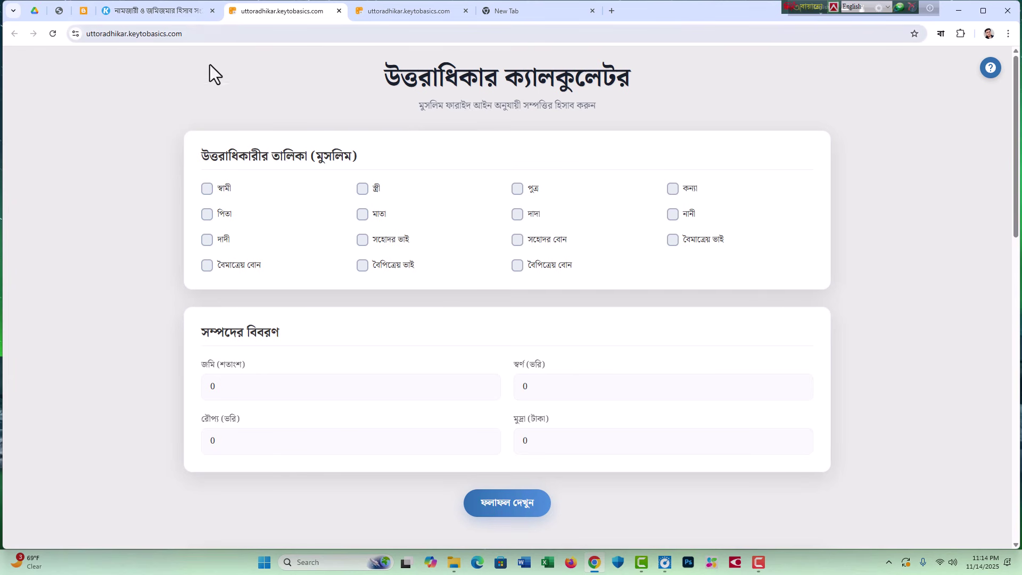
Step: Add the heirs: one wife (স্ত্রী), three sons (পুত্র) and two daughters (কন্যা)
scroll(498, 296, down, 7)
scroll(490, 319, up, 7)
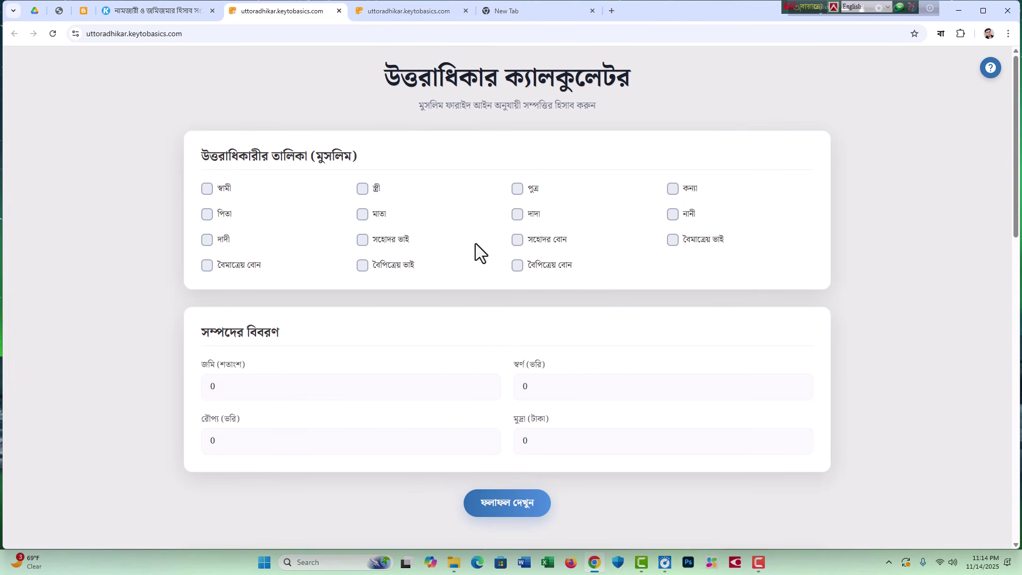
click(517, 189)
click(361, 195)
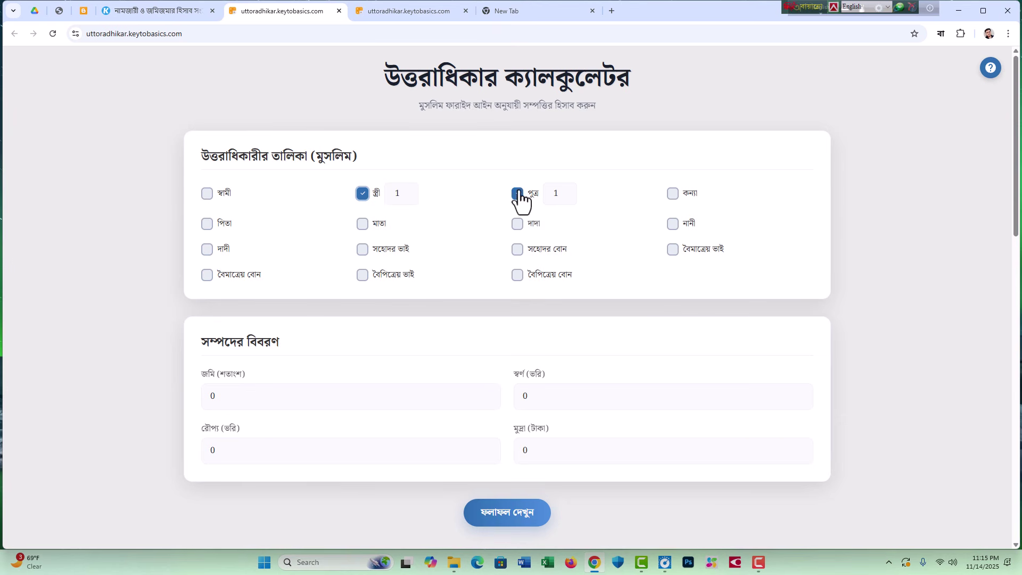
click(554, 194)
double_click(554, 194)
click(673, 194)
click(712, 194)
double_click(712, 194)
text(2)
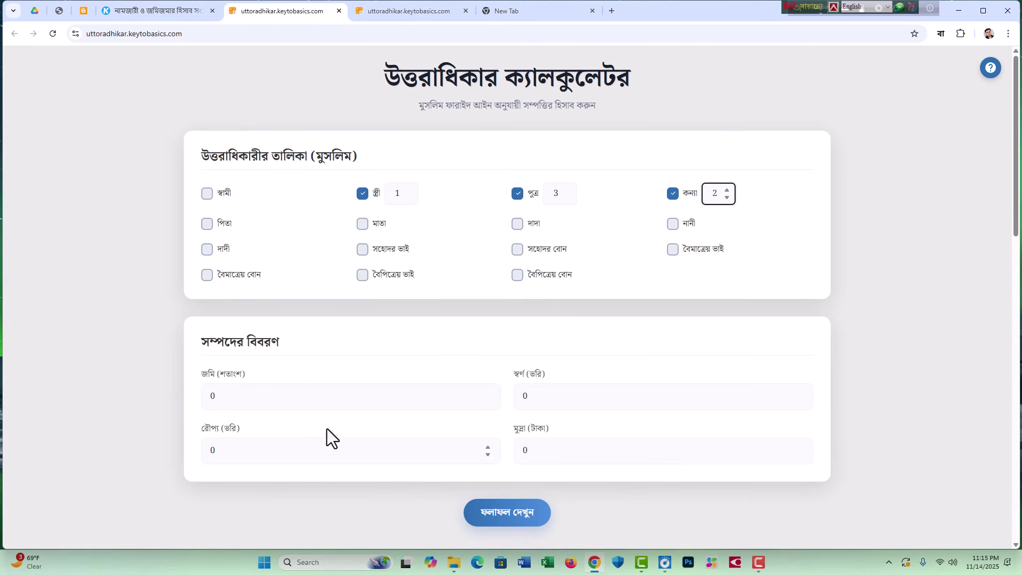
Step: Enter 50 শতাংশ as the land (জমি) amount
click(218, 396)
double_click(219, 396)
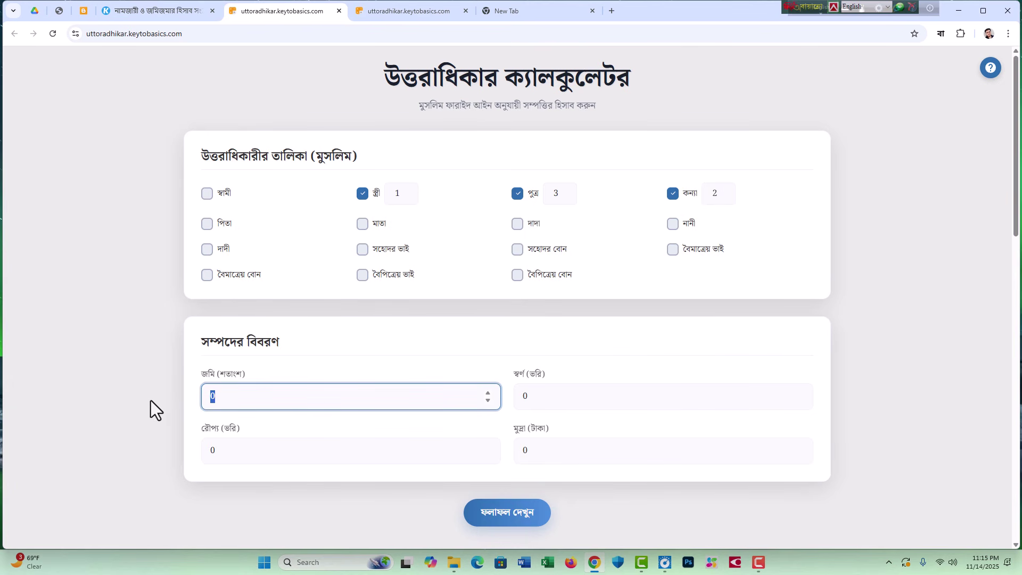
text(50)
scroll(308, 415, down, 4)
Step: Show the results and copy the wife's 6.250 land share (12.50%) and the first son's share
click(494, 287)
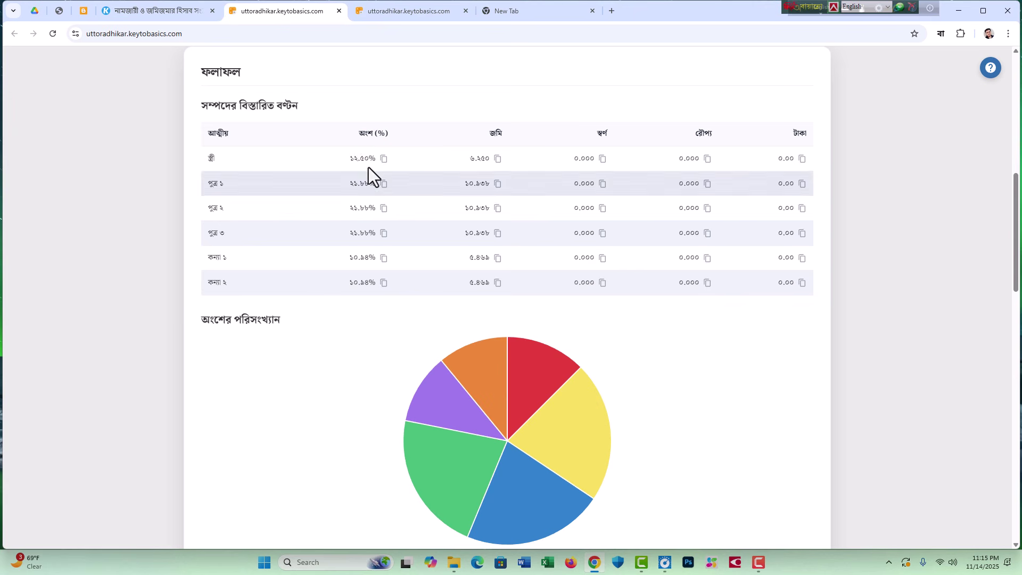
drag(348, 157, 376, 159)
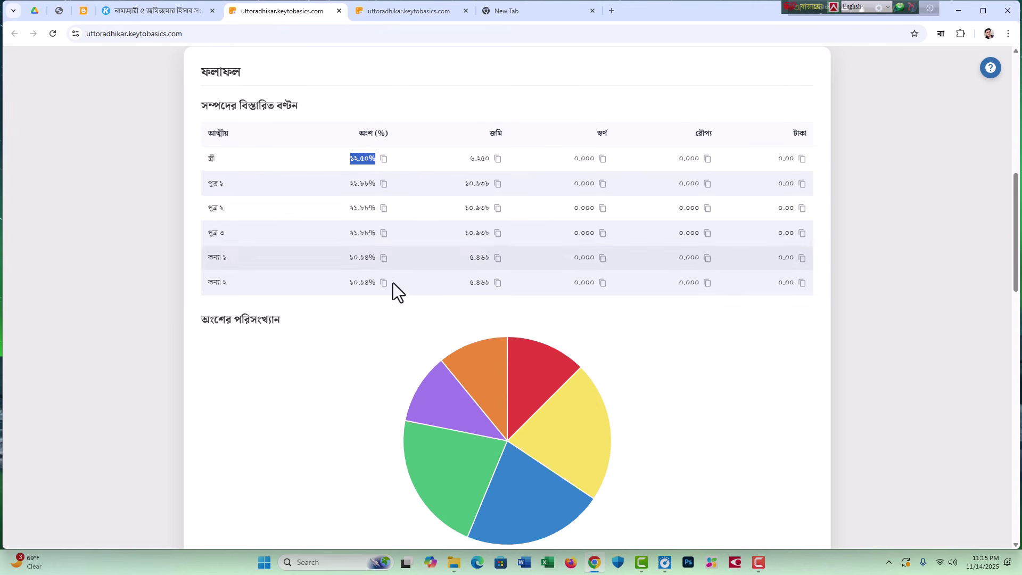
drag(469, 158, 491, 158)
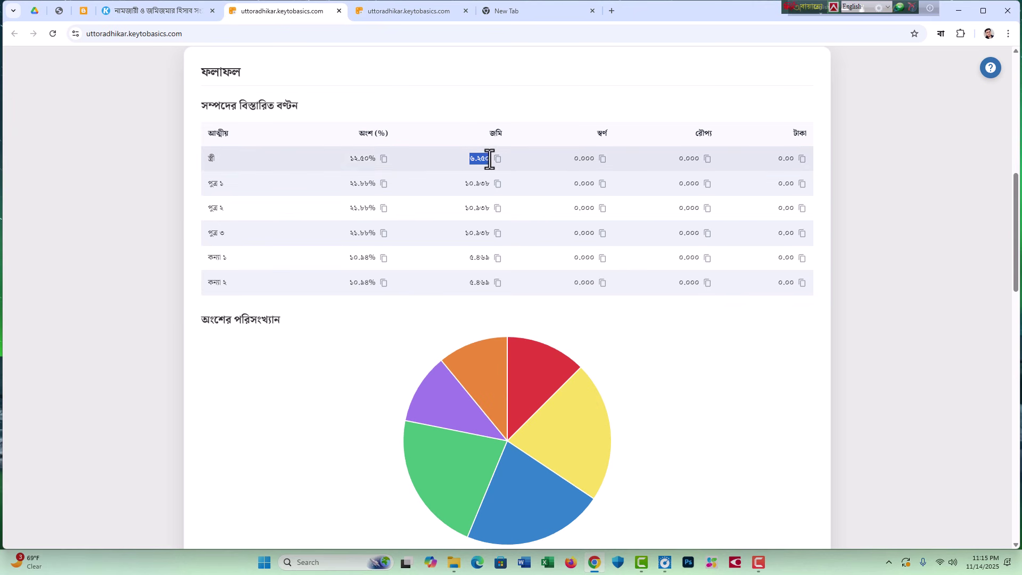
click(499, 159)
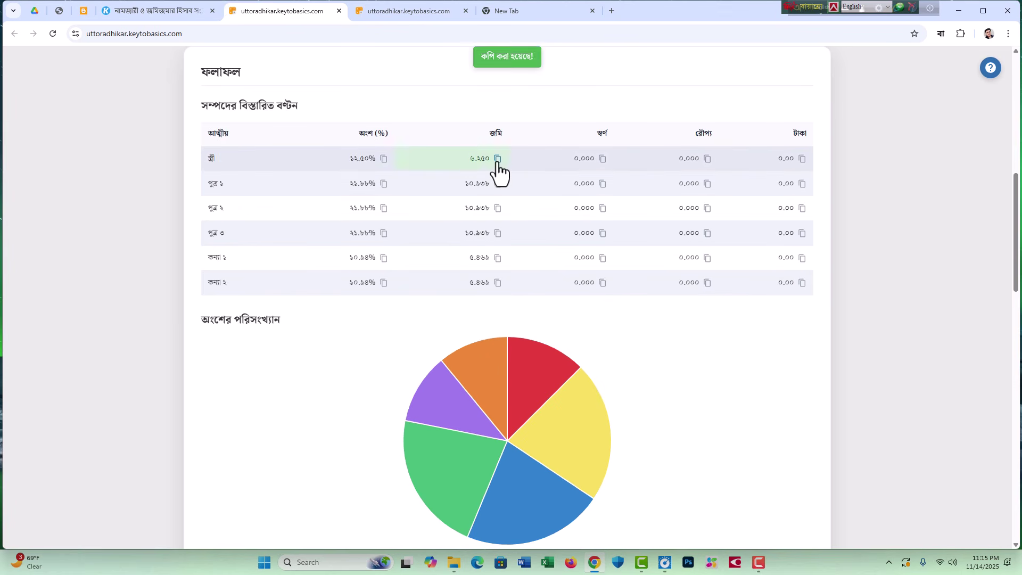
click(499, 184)
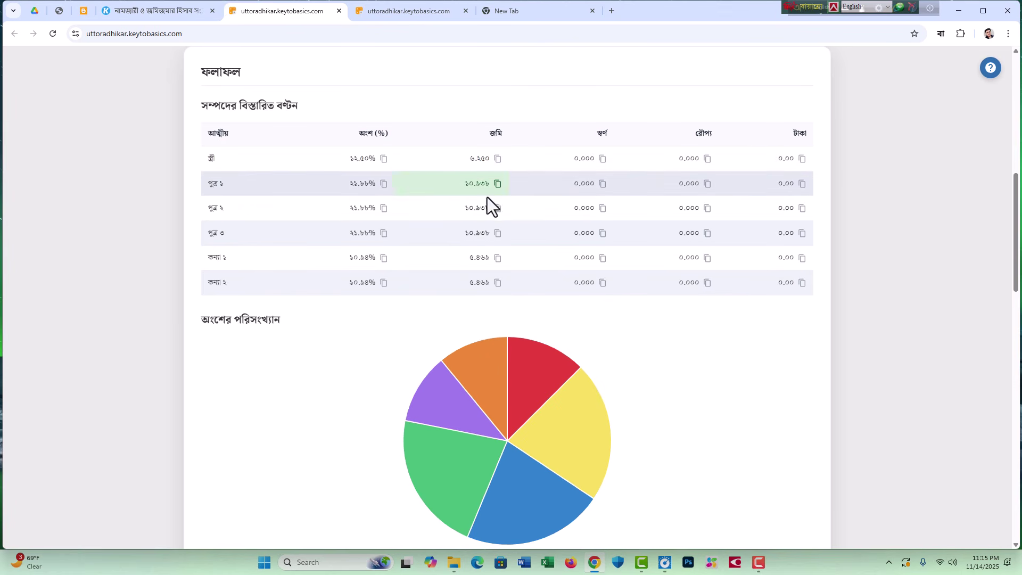
Step: Highlight the হিসাবের ধাপ সমূহ box: the wife's 1/8 share and the children's 2:1 split
scroll(484, 242, down, 5)
drag(219, 292, 421, 325)
click(304, 281)
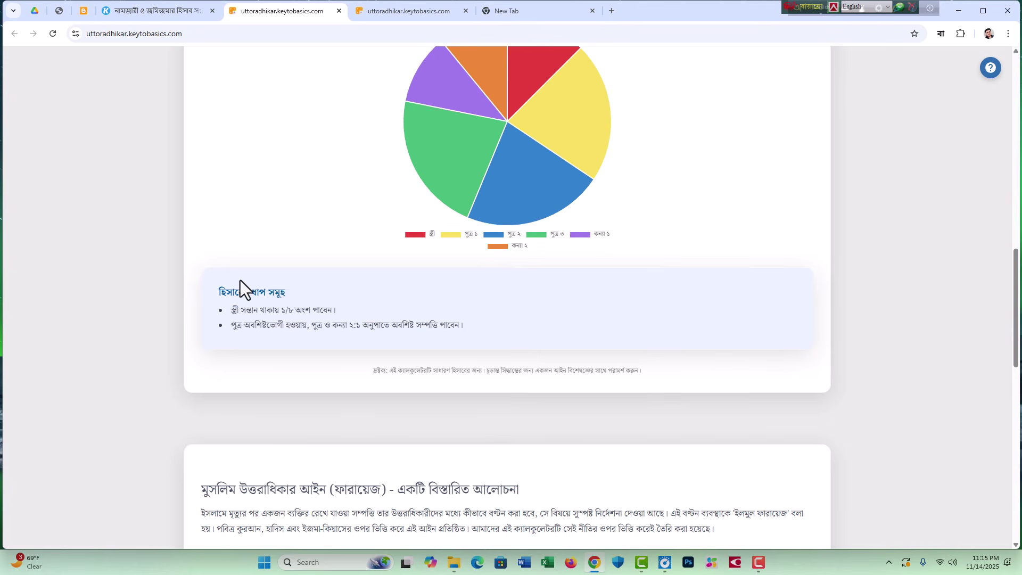
scroll(298, 281, up, 4)
scroll(298, 282, down, 4)
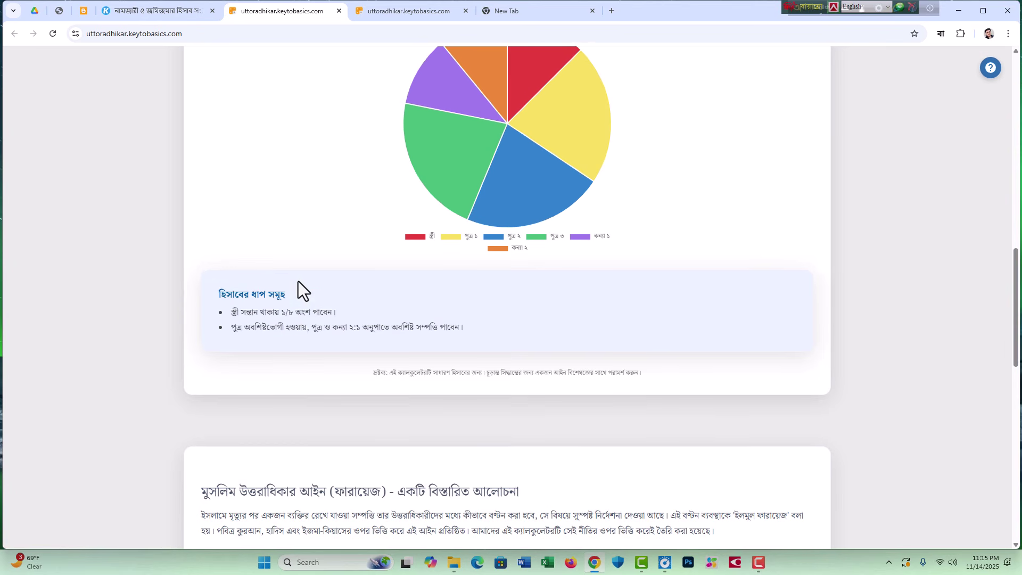
drag(216, 294, 351, 311)
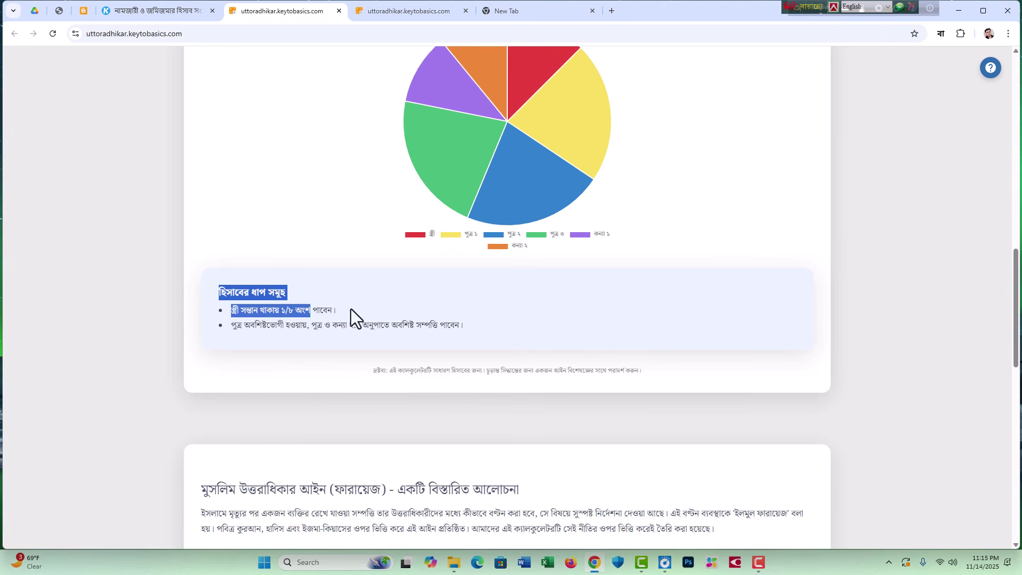